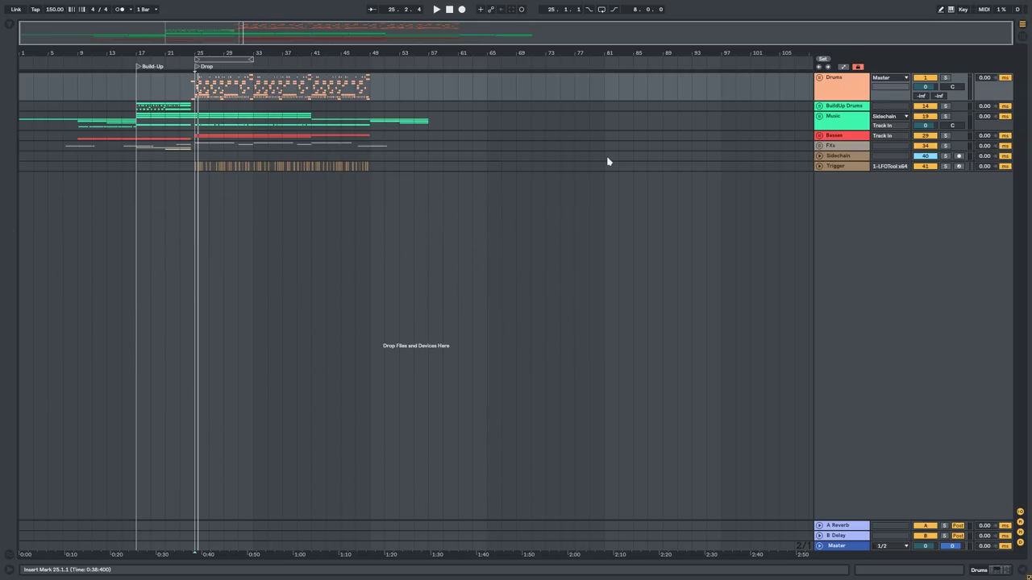
# Add a locator named Intro at bar 1 and one named Breakdown at bar 41.
pyautogui.click(692, 88)
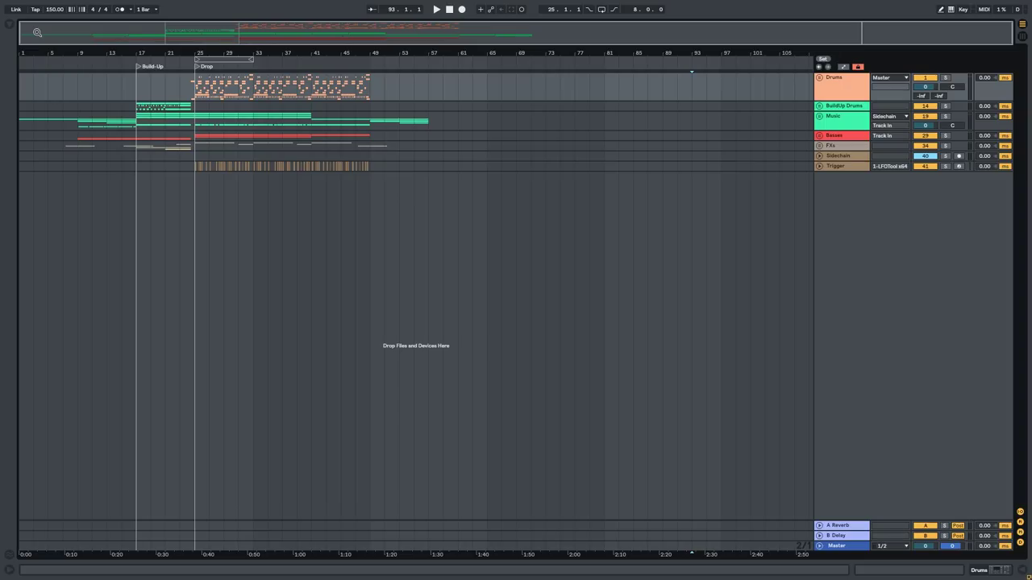
pyautogui.moveTo(37, 32); pyautogui.dragTo(45, 33)
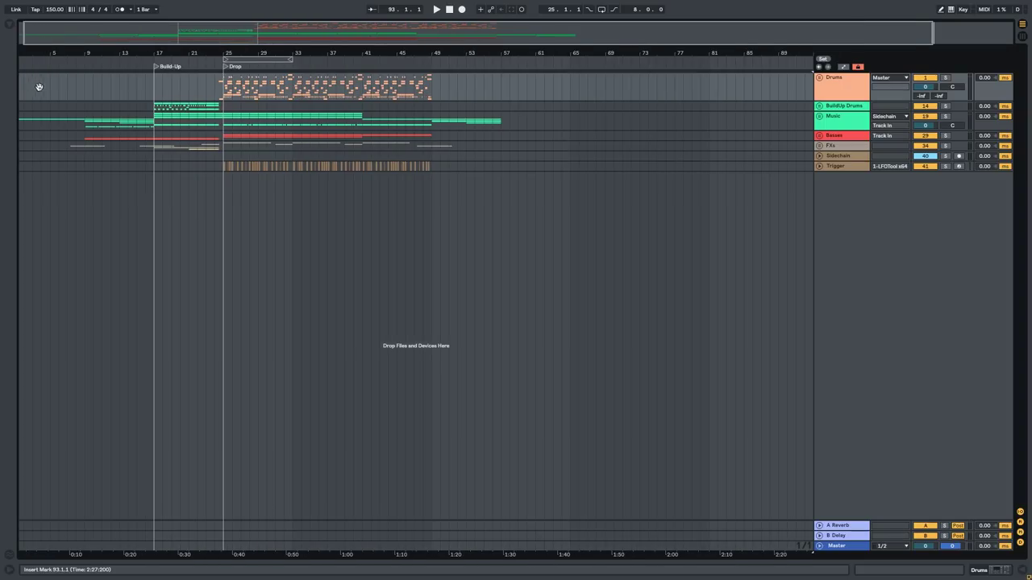
pyautogui.moveTo(37, 86); pyautogui.dragTo(42, 85)
pyautogui.click(21, 70)
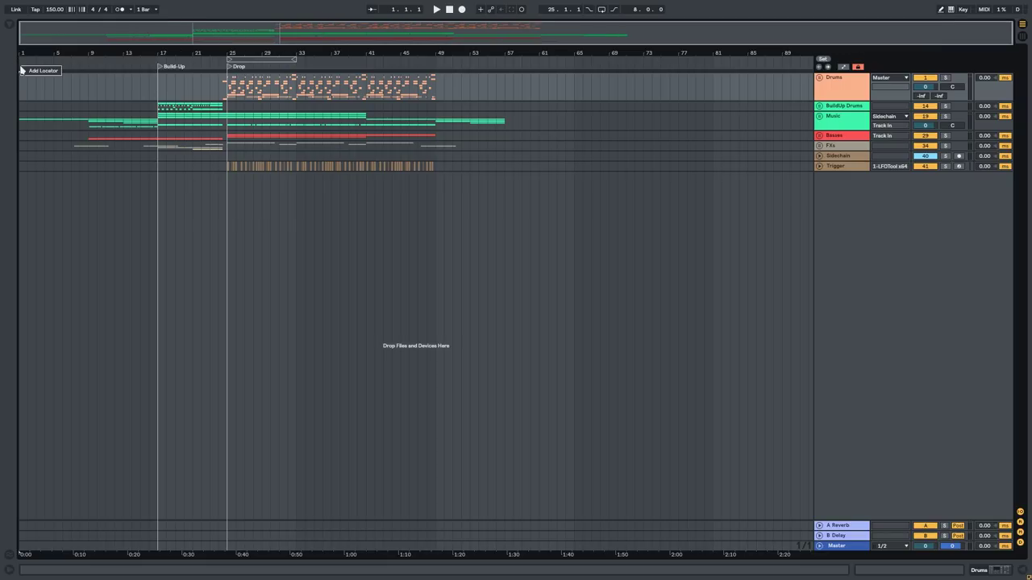
pyautogui.click(366, 78)
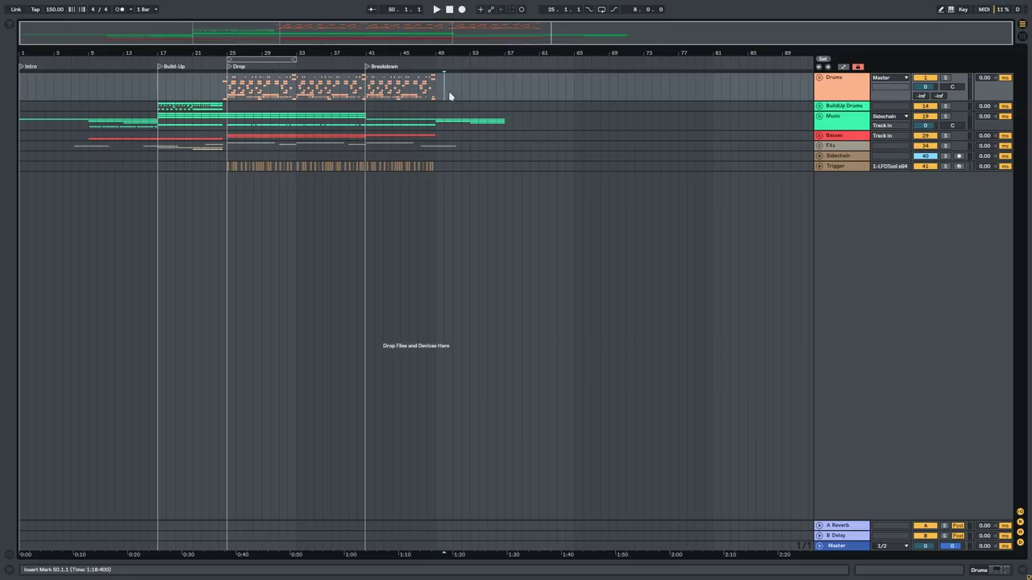
pyautogui.moveTo(159, 92); pyautogui.dragTo(223, 158)
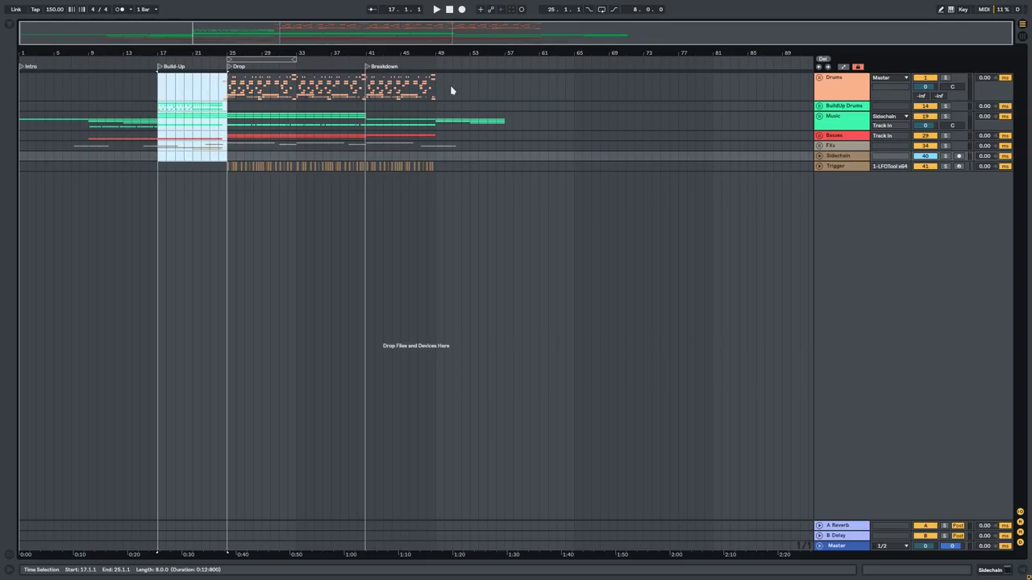
pyautogui.scroll(5, 228, 98)
pyautogui.scroll(-3, 387, 108)
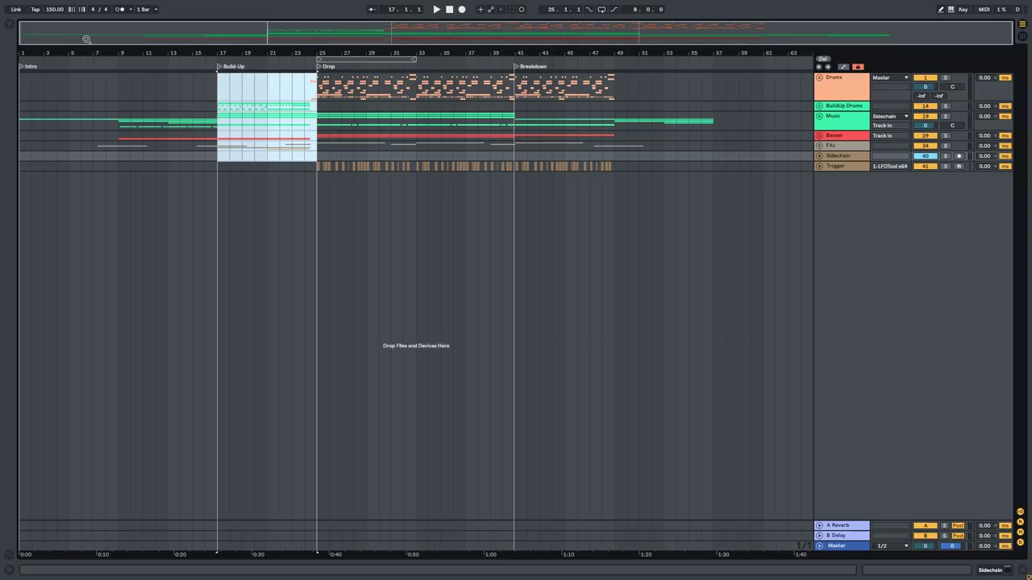
pyautogui.keyDown('alt'); pyautogui.click(820, 79); pyautogui.keyUp('alt')
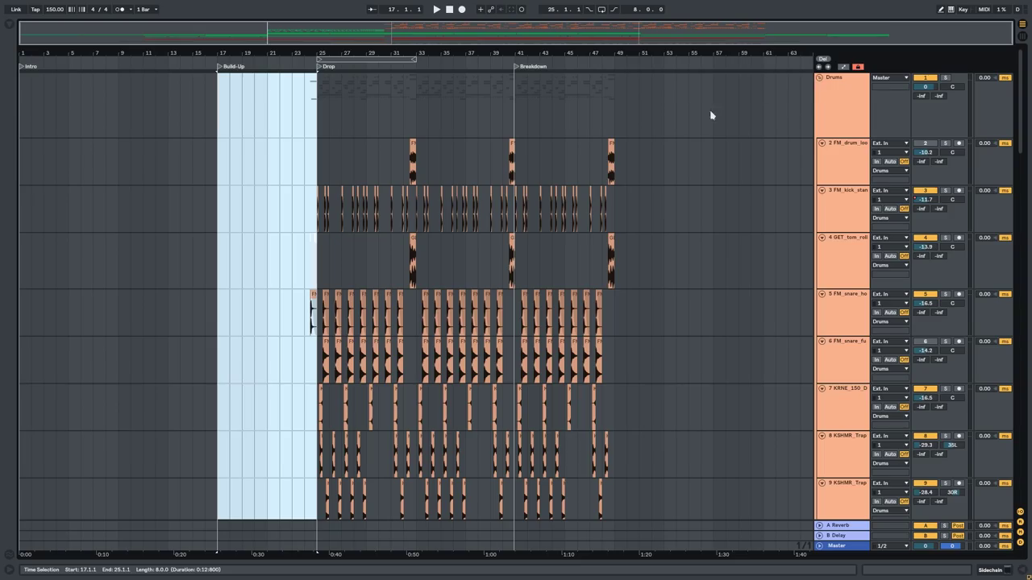
pyautogui.click(820, 79)
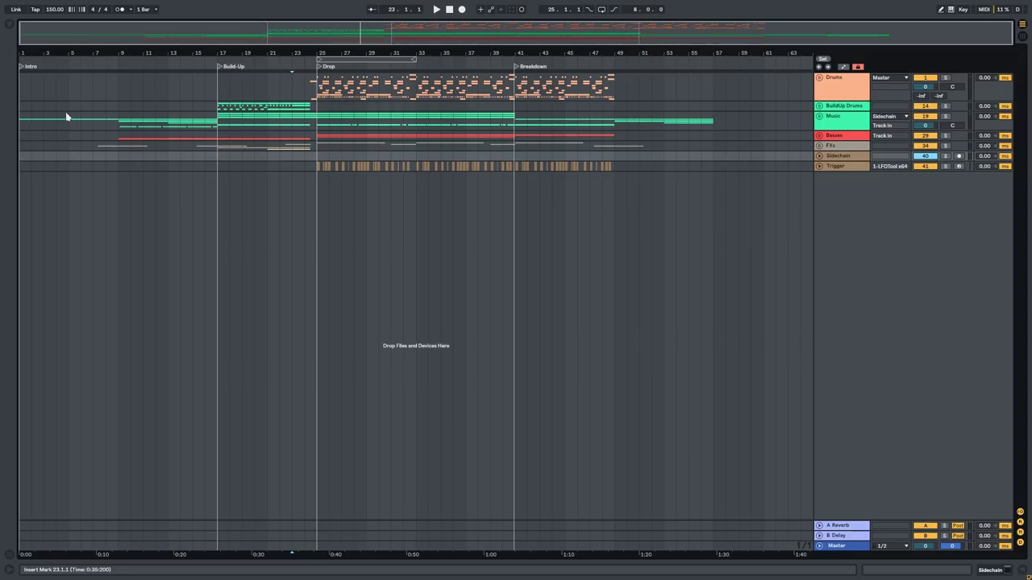
# Play the intro section from bar 9 and examine the chopped ELISA_COIA vocal clips before the Build-Up.
pyautogui.click(23, 126)
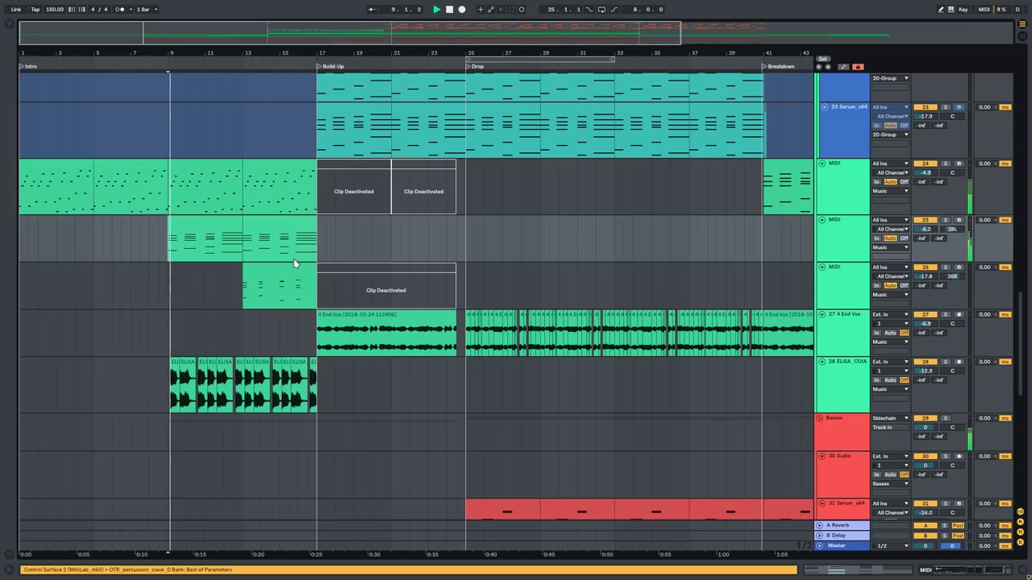
pyautogui.scroll(-2, 278, 308)
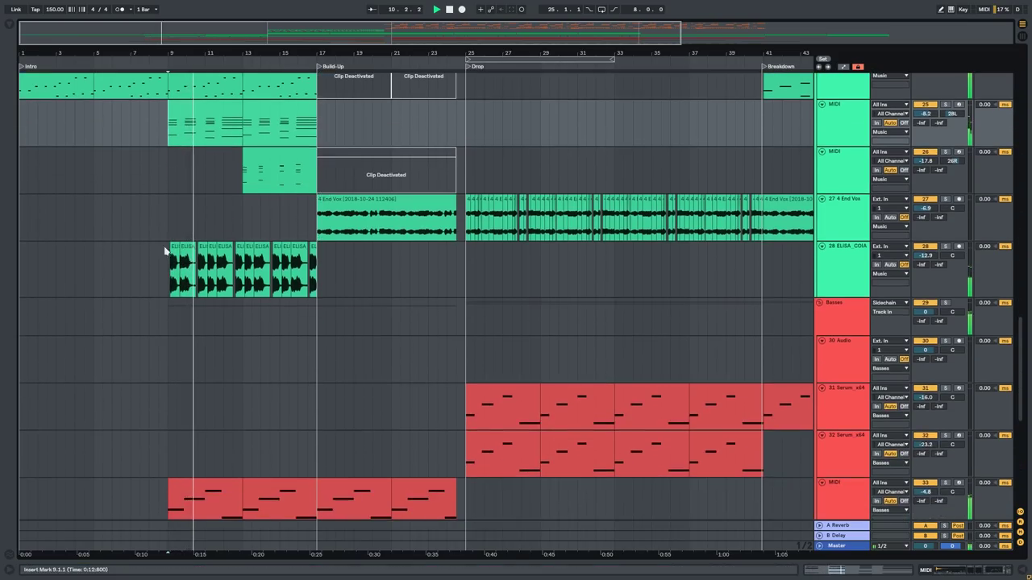
pyautogui.scroll(2, 165, 248)
pyautogui.moveTo(156, 268); pyautogui.dragTo(412, 269)
pyautogui.scroll(5, 312, 261)
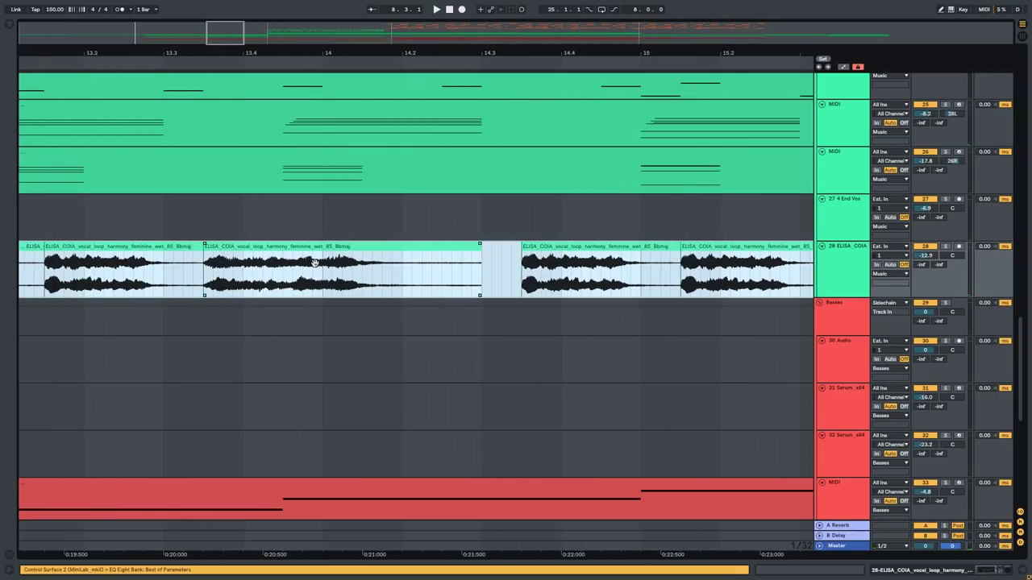
pyautogui.scroll(-5, 323, 260)
pyautogui.scroll(8, 329, 259)
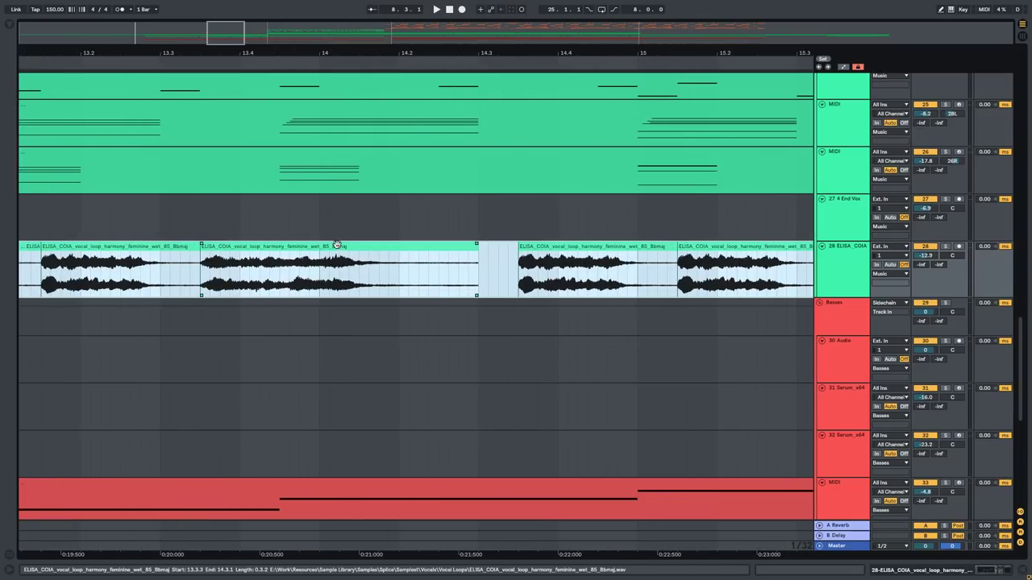
pyautogui.scroll(-5, 334, 252)
pyautogui.scroll(5, 334, 253)
pyautogui.scroll(-8, 380, 252)
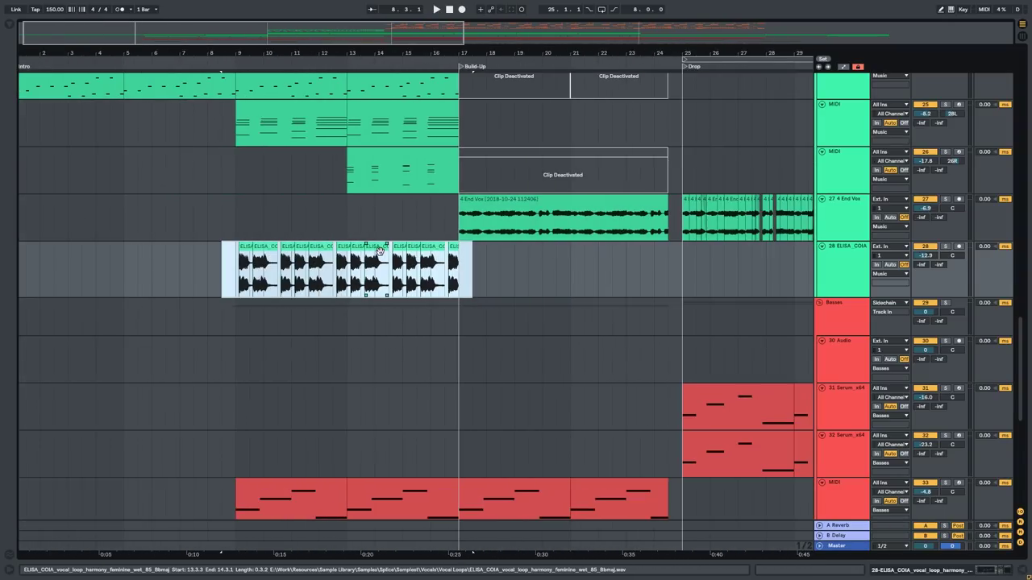
# Open the chord MIDI clip at bar 9 on track 25 and examine its notes.
pyautogui.click(307, 317)
pyautogui.moveTo(294, 149); pyautogui.dragTo(300, 170)
pyautogui.doubleClick(286, 130)
pyautogui.click(240, 390)
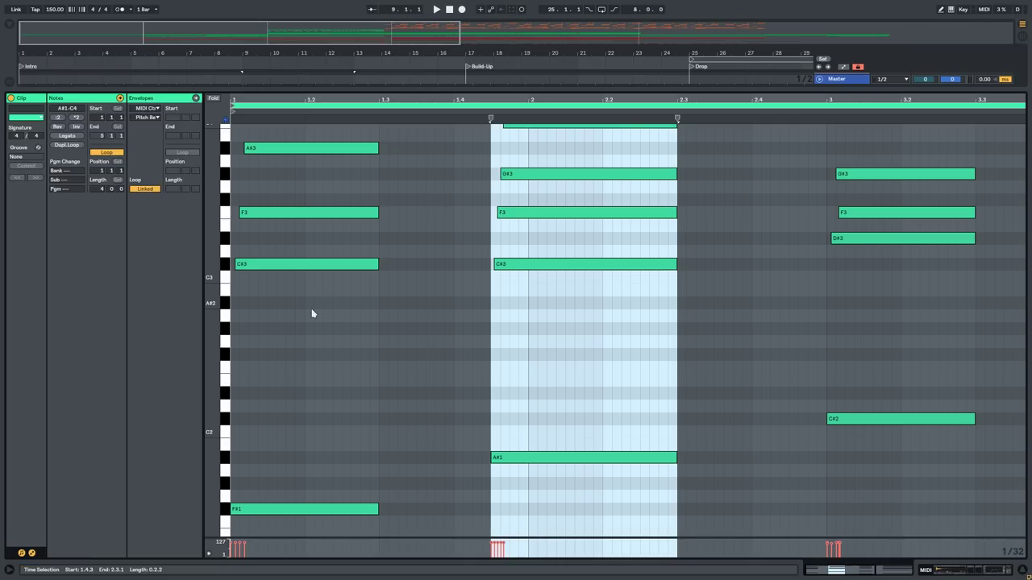
pyautogui.click(312, 314)
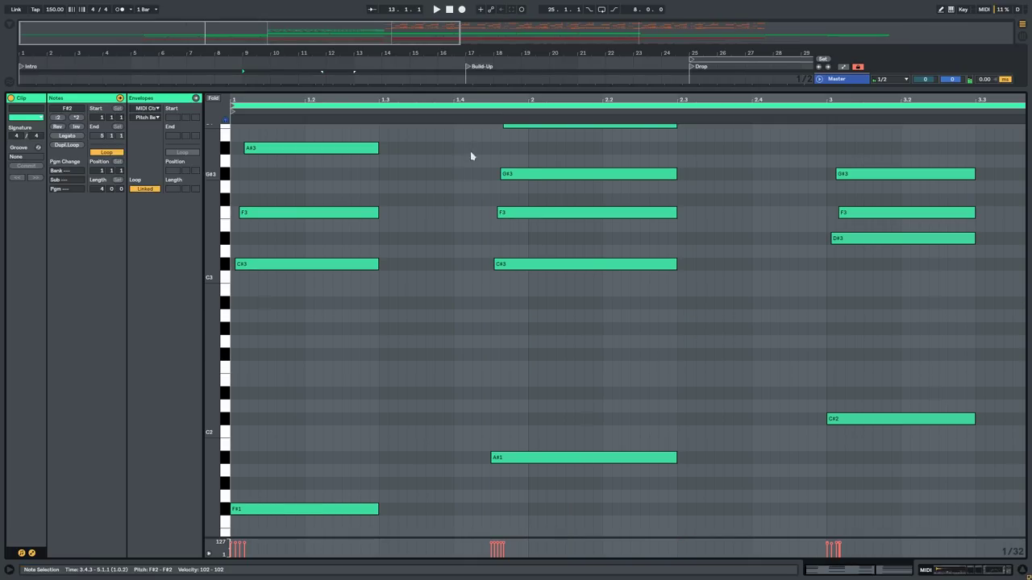
pyautogui.click(472, 83)
pyautogui.hotkey('ctrl', 'alt', 'l')
pyautogui.click(429, 318)
pyautogui.moveTo(411, 144); pyautogui.dragTo(399, 217)
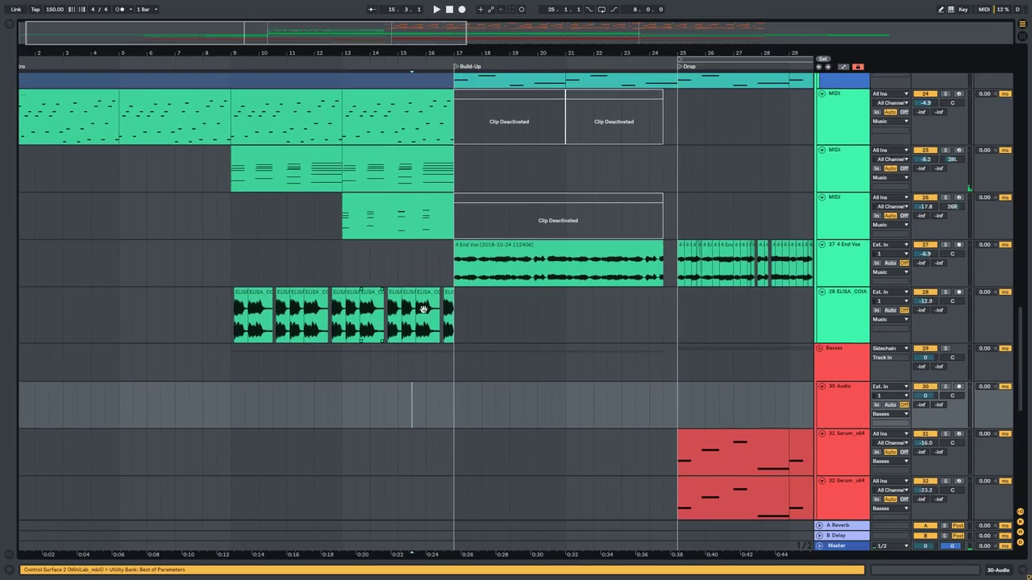
# Look over the unfolded drum tracks in the drop and collapse all group tracks.
pyautogui.moveTo(637, 234); pyautogui.dragTo(562, 365)
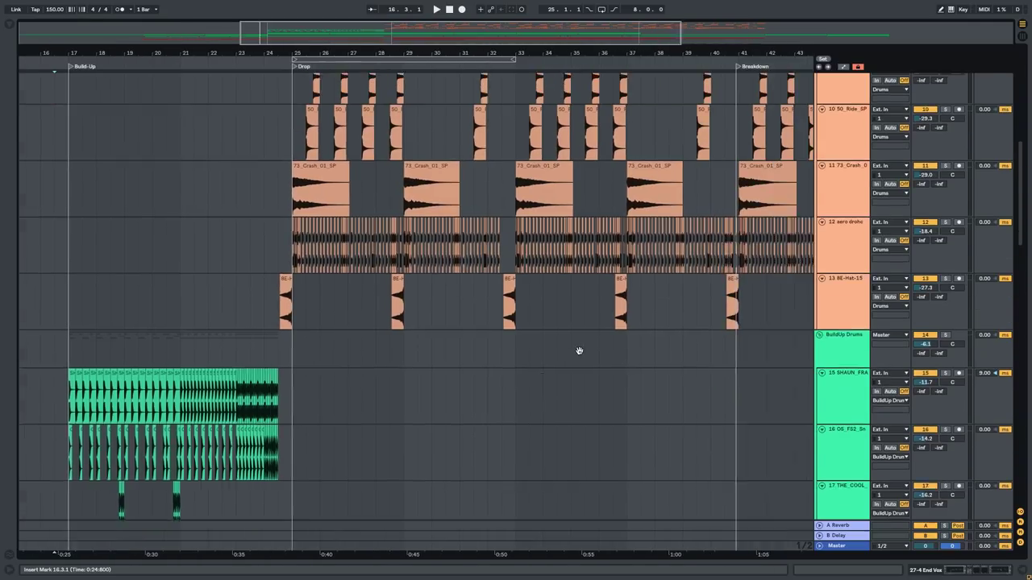
pyautogui.moveTo(708, 119)
pyautogui.mouseDown()
pyautogui.moveTo(668, 302)
pyautogui.moveTo(564, 452)
pyautogui.mouseUp()
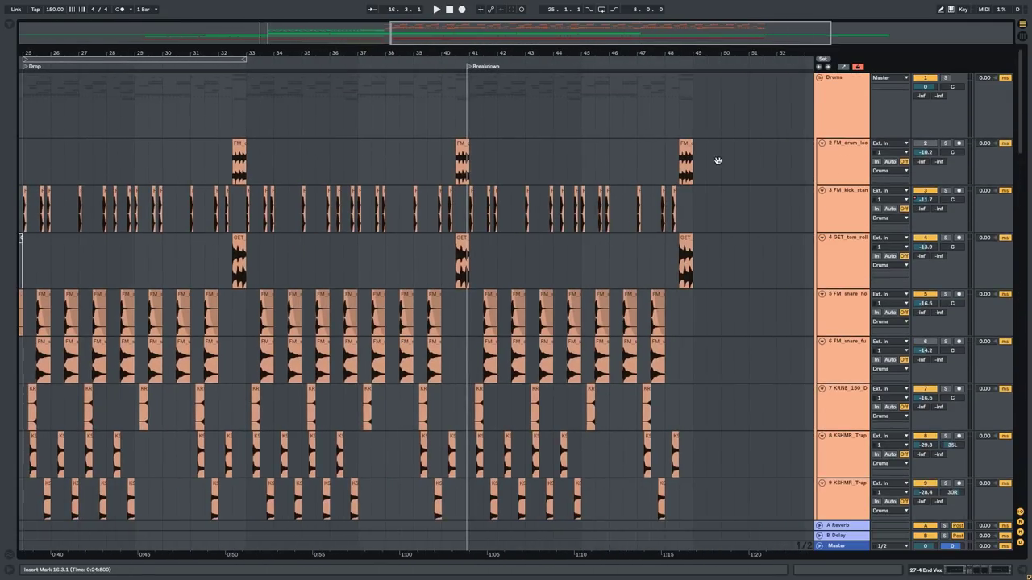
pyautogui.keyDown('alt'); pyautogui.click(819, 78); pyautogui.keyUp('alt')
pyautogui.press('w')
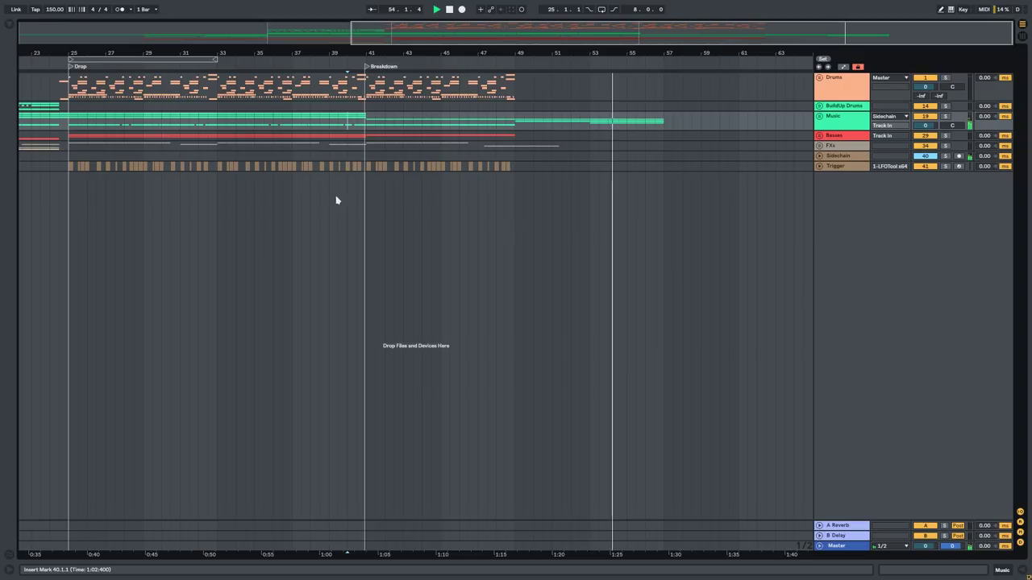
# Copy bars 9 to 25 across all tracks and paste them at bar 57.
pyautogui.scroll(-3, 338, 200)
pyautogui.moveTo(121, 90); pyautogui.dragTo(316, 166)
pyautogui.hotkey('ctrl', 'c')
pyautogui.click(714, 91)
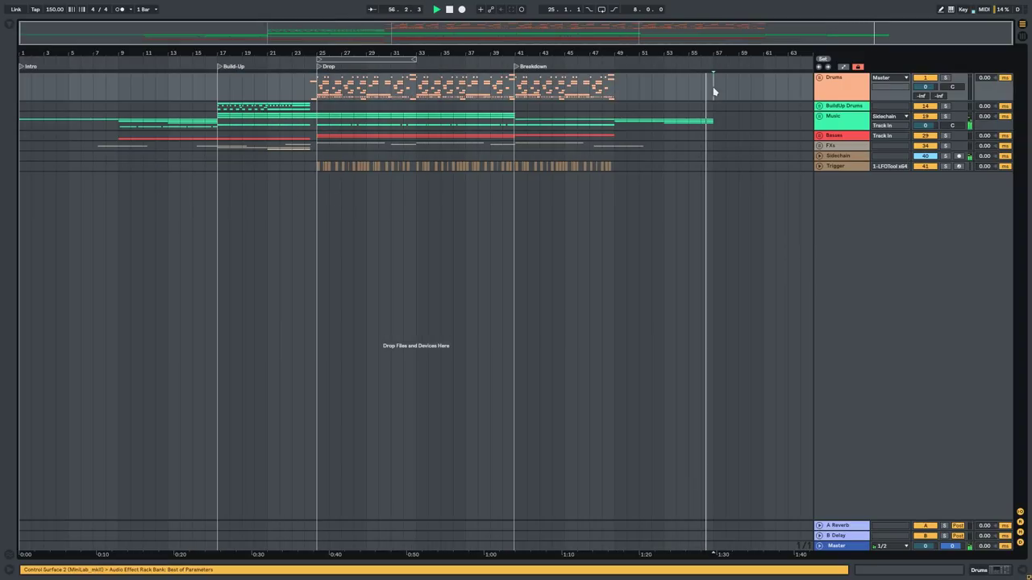
pyautogui.hotkey('ctrl', 'v')
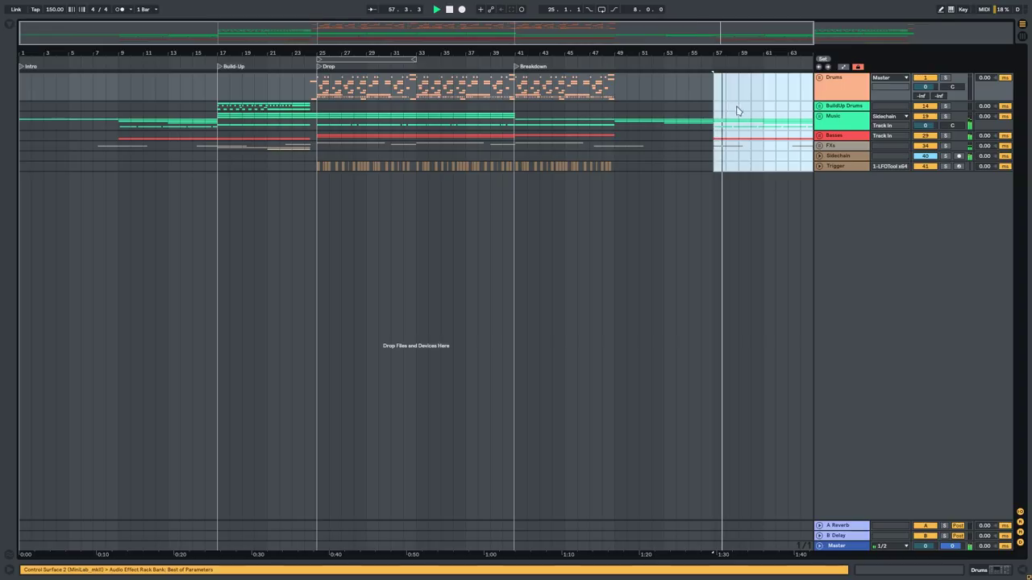
# Unfold the Music and FXs groups around the pasted section at bar 57.
pyautogui.scroll(-2, 768, 121)
pyautogui.click(615, 122)
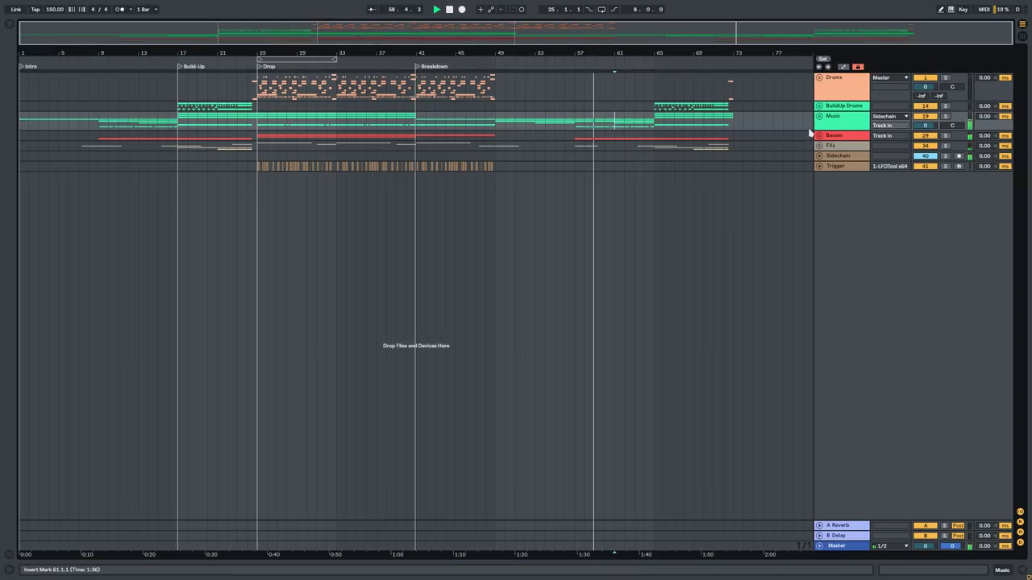
pyautogui.click(820, 118)
pyautogui.scroll(3, 603, 219)
pyautogui.moveTo(599, 222); pyautogui.dragTo(556, 368)
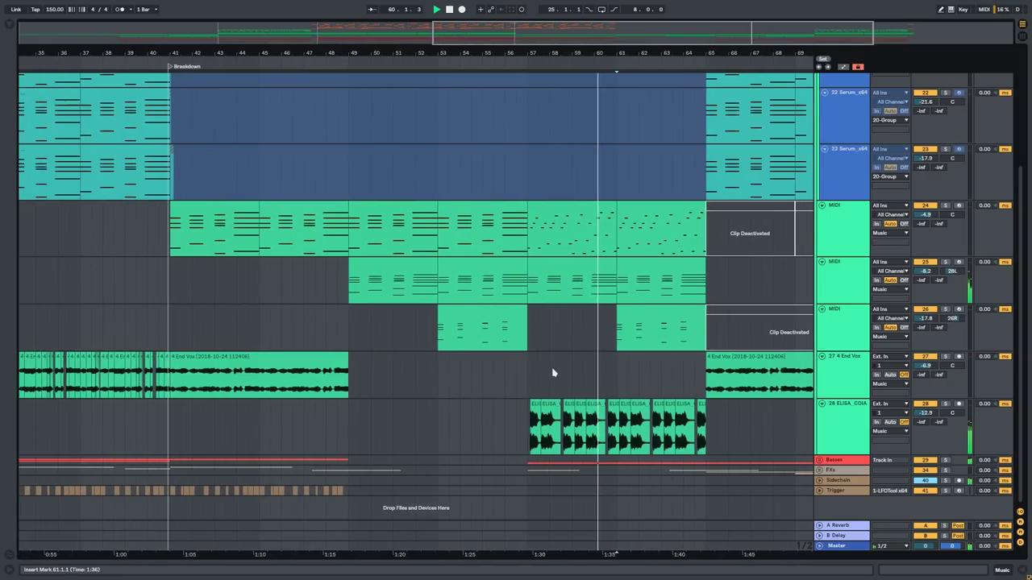
pyautogui.click(820, 470)
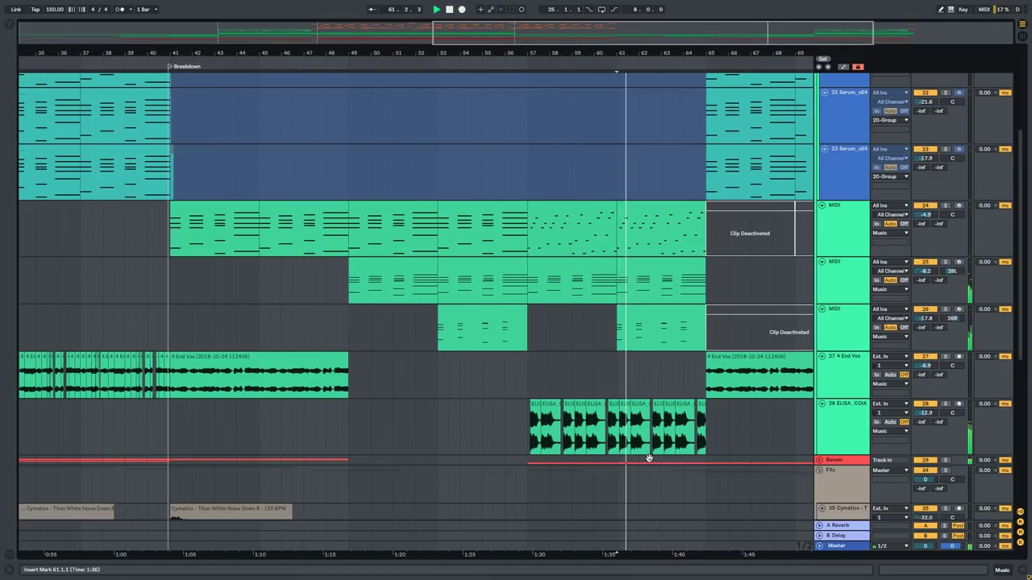
# Extend the pasted OS_FS2_SFX_Transition_1 clip on track 37 to begin before bar 57, trimming the excess up to bar 55.3.
pyautogui.scroll(-4, 550, 423)
pyautogui.moveTo(536, 337); pyautogui.dragTo(437, 337)
pyautogui.moveTo(495, 365); pyautogui.dragTo(442, 369)
pyautogui.click(495, 362)
pyautogui.moveTo(506, 370); pyautogui.dragTo(426, 362)
pyautogui.press('Delete')
# Audition the copied build-up from bar 65 and turn on the automation display.
pyautogui.scroll(3, 596, 282)
pyautogui.hscroll(5, 596, 282)
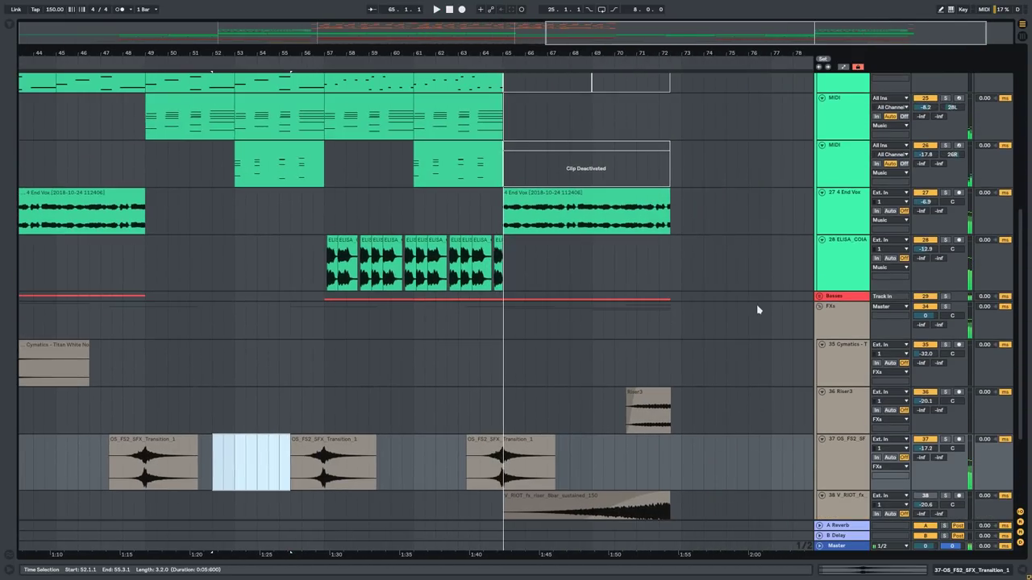
pyautogui.click(534, 208)
pyautogui.moveTo(732, 75); pyautogui.dragTo(765, 302)
pyautogui.press('space')
pyautogui.moveTo(740, 234); pyautogui.dragTo(698, 358)
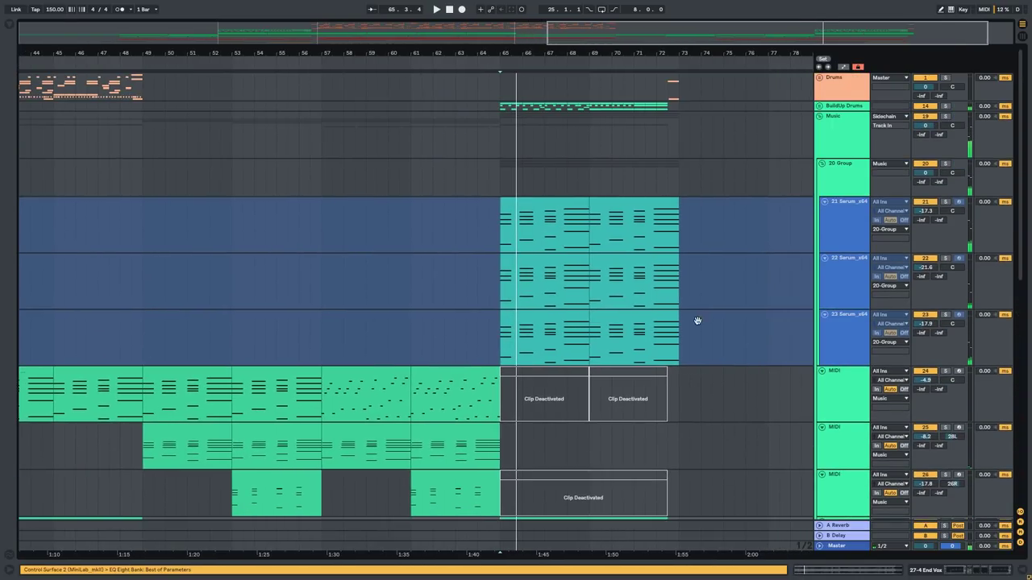
pyautogui.click(667, 143)
pyautogui.press('a')
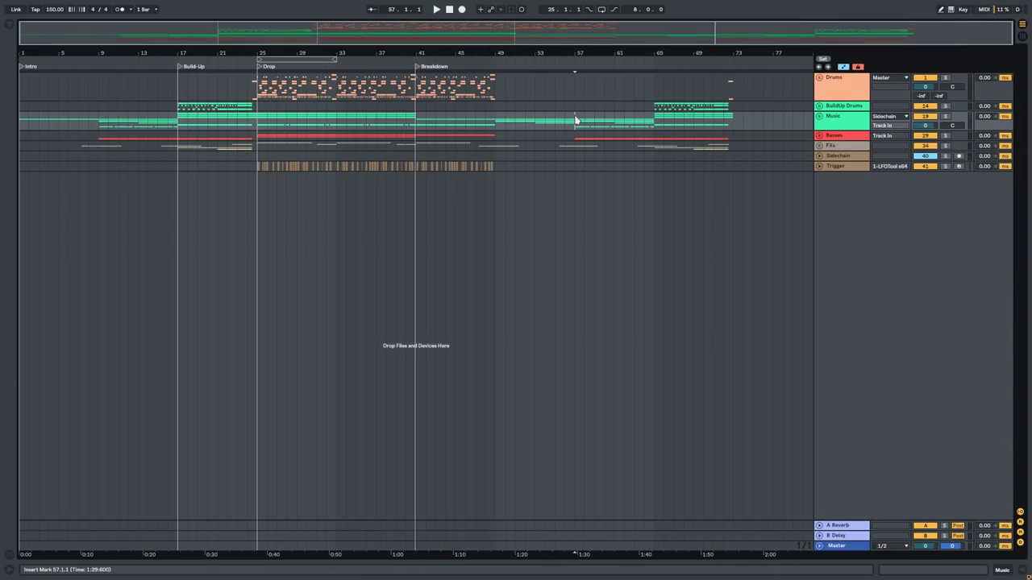
pyautogui.moveTo(573, 97); pyautogui.dragTo(734, 170)
pyautogui.moveTo(584, 141); pyautogui.dragTo(663, 154)
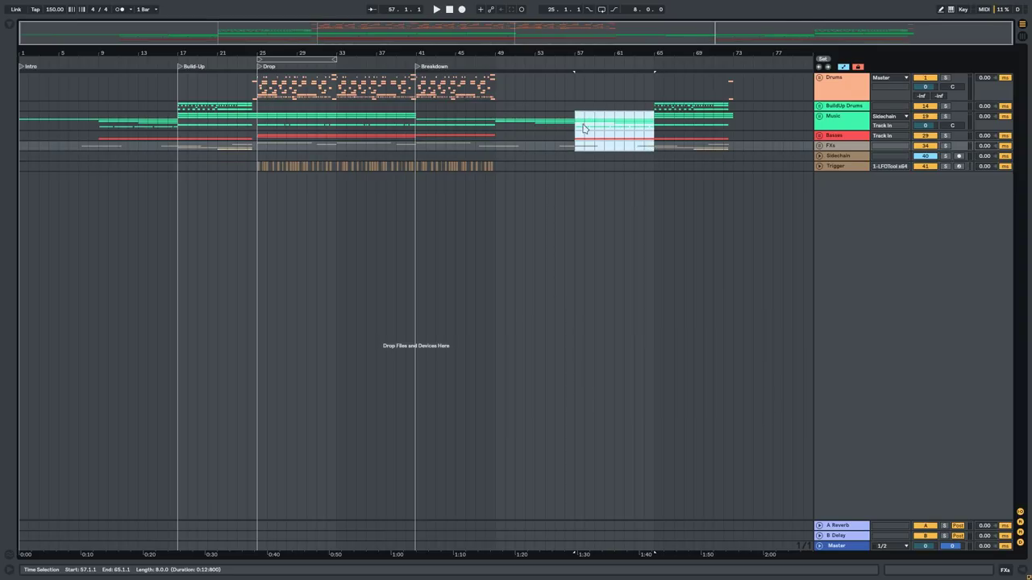
pyautogui.moveTo(655, 93); pyautogui.dragTo(737, 166)
pyautogui.click(735, 93)
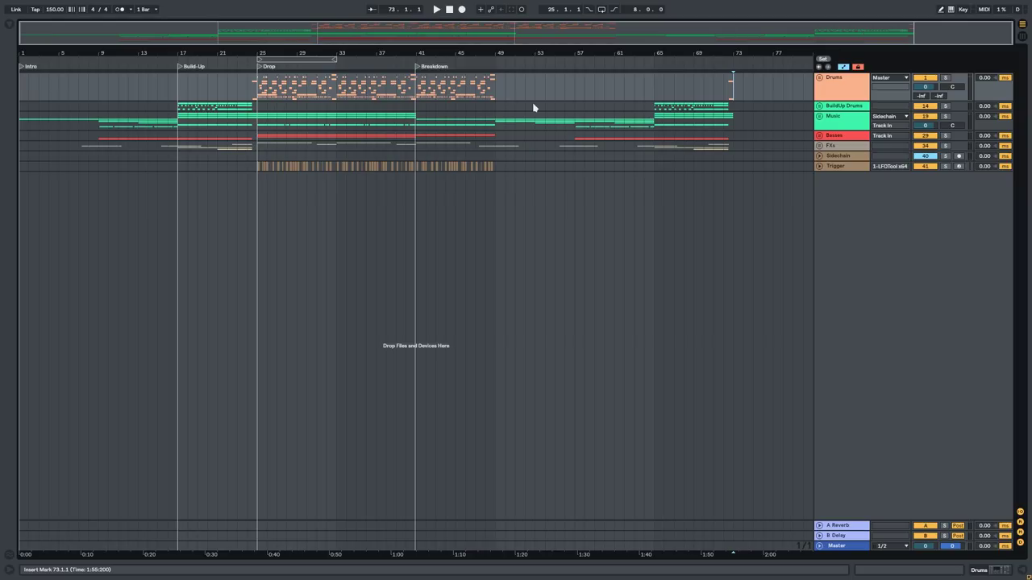
pyautogui.click(417, 106)
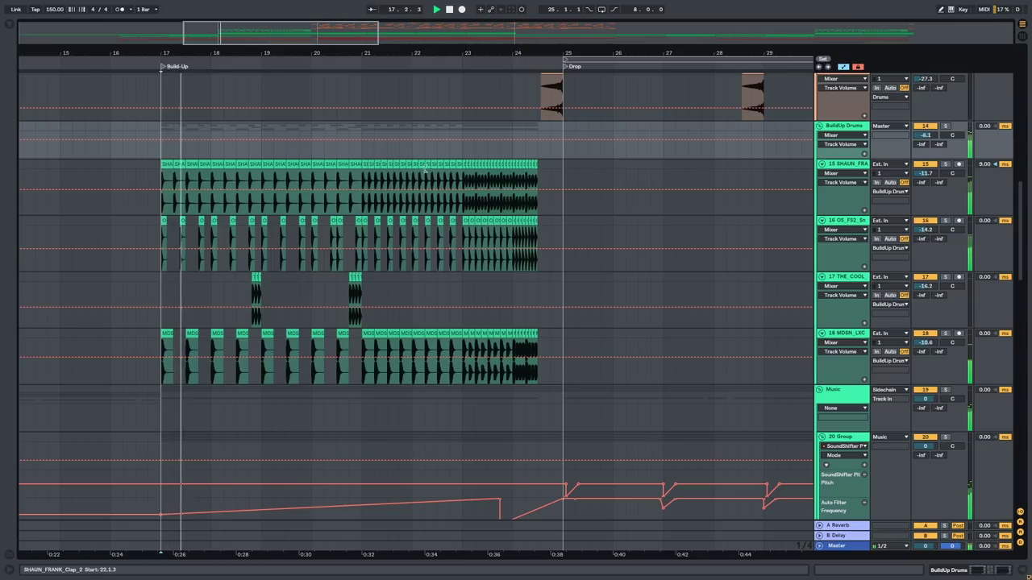
# Stop playback and collapse the group tracks, leaving only BuildUp Drums unfolded at the first build-up.
pyautogui.moveTo(659, 176); pyautogui.dragTo(610, 258)
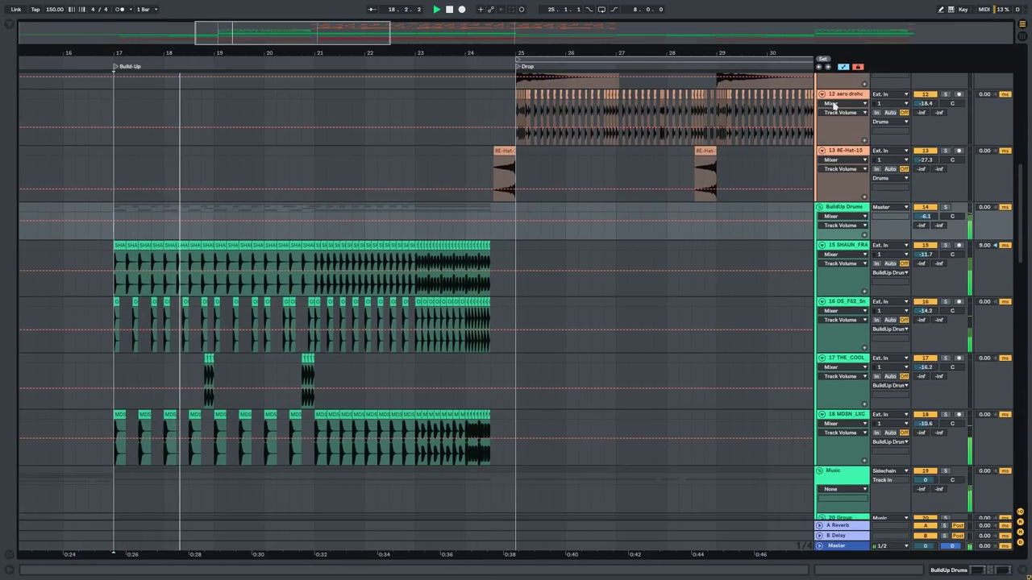
pyautogui.keyDown('alt'); pyautogui.click(820, 208); pyautogui.keyUp('alt')
pyautogui.moveTo(587, 219); pyautogui.dragTo(487, 220)
pyautogui.press('space')
pyautogui.click(820, 106)
pyautogui.moveTo(216, 189); pyautogui.dragTo(580, 218)
pyautogui.scroll(2, 679, 232)
pyautogui.scroll(-2, 574, 168)
pyautogui.moveTo(574, 168); pyautogui.dragTo(467, 165)
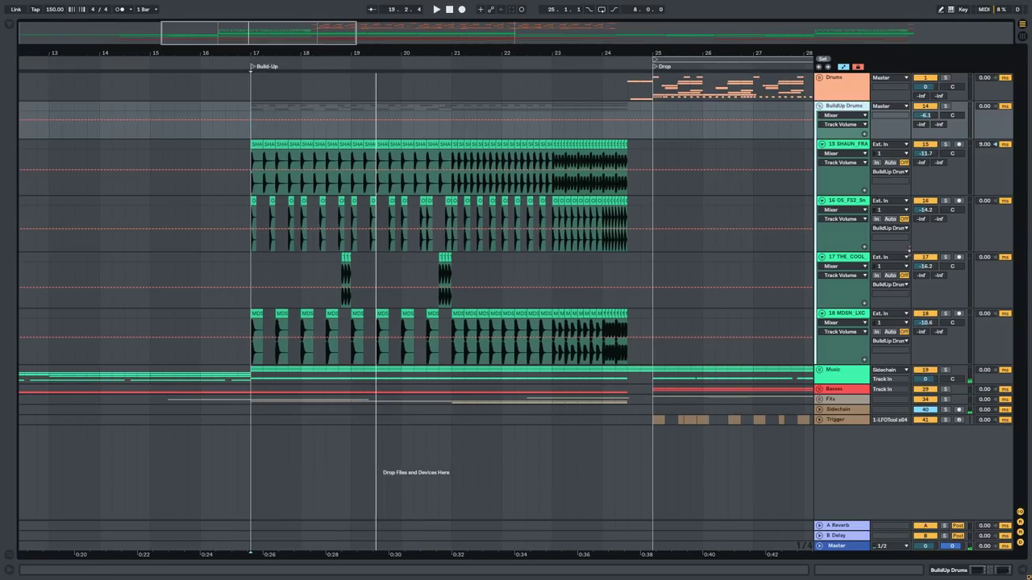
# Add an Auto Filter to the BuildUp Drums group and lower its frequency to about 497 Hz.
pyautogui.click(997, 573)
pyautogui.click(7, 197)
pyautogui.click(38, 58)
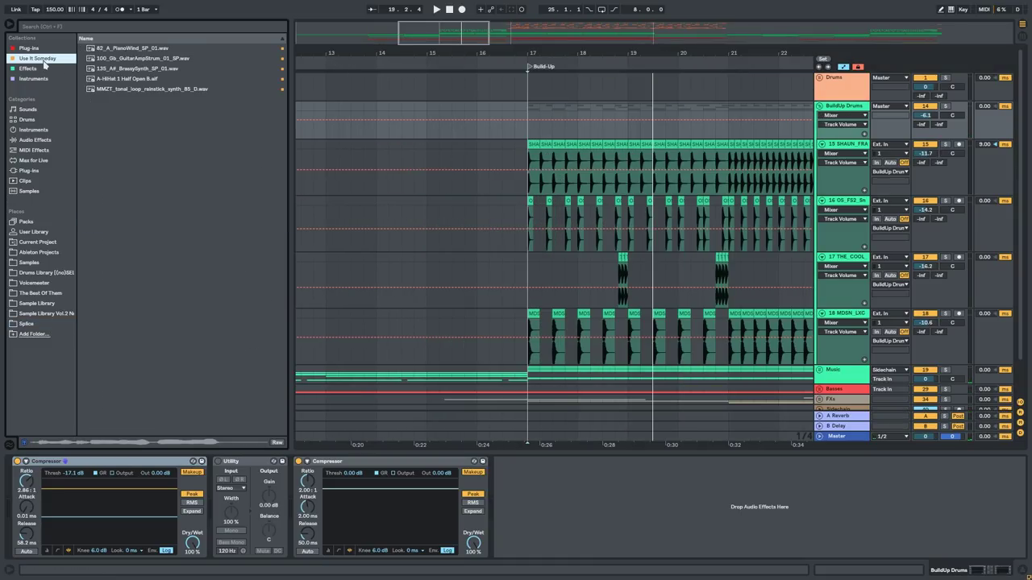
pyautogui.click(34, 70)
pyautogui.click(109, 49)
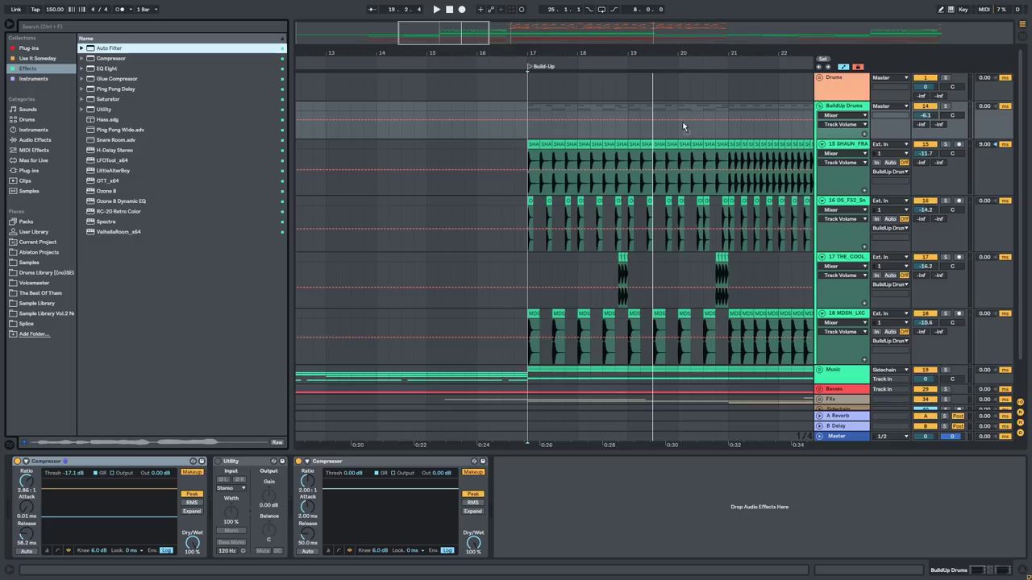
pyautogui.press('Return')
pyautogui.moveTo(647, 493); pyautogui.dragTo(647, 532)
# Automate the BuildUp Drums Auto Filter frequency to rise from 497 Hz at bar 17 to fully open at the end of the drum clips.
pyautogui.hscroll(2, 495, 207)
pyautogui.click(369, 126)
pyautogui.moveTo(746, 126); pyautogui.dragTo(743, 88)
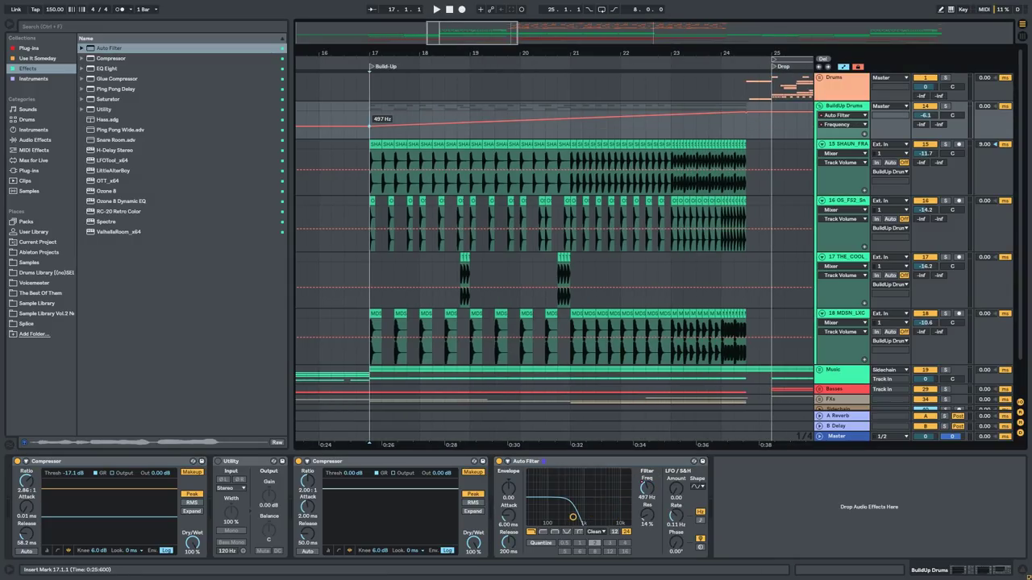
# Play the build-up from bar 17 and unfold the Music group to view the 27-4 End Vox track's EQ Eight automation and devices.
pyautogui.press('space')
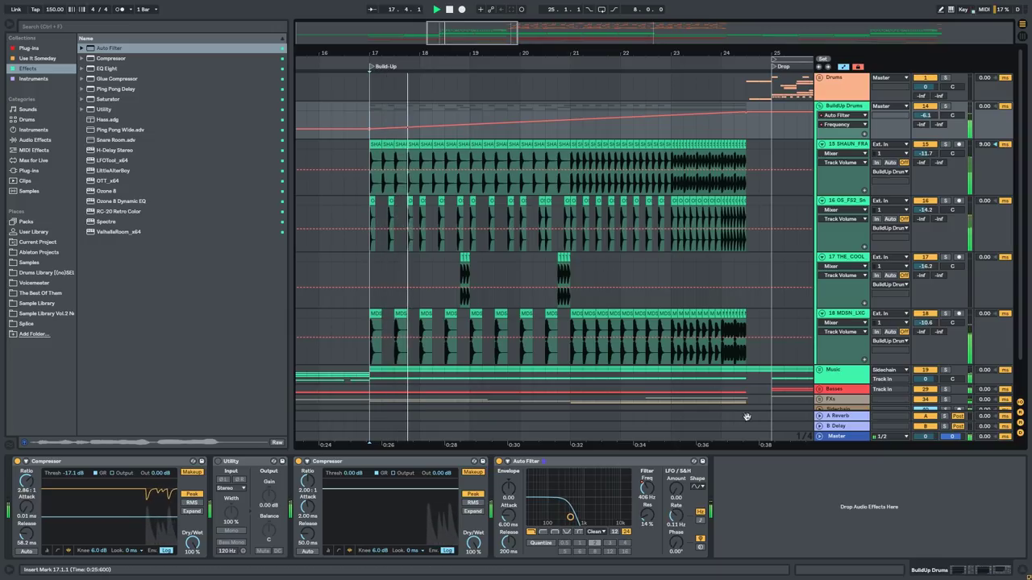
pyautogui.click(764, 453)
pyautogui.moveTo(649, 190); pyautogui.dragTo(605, 169)
pyautogui.click(819, 370)
pyautogui.moveTo(637, 275); pyautogui.dragTo(638, 259)
pyautogui.scroll(-10, 645, 323)
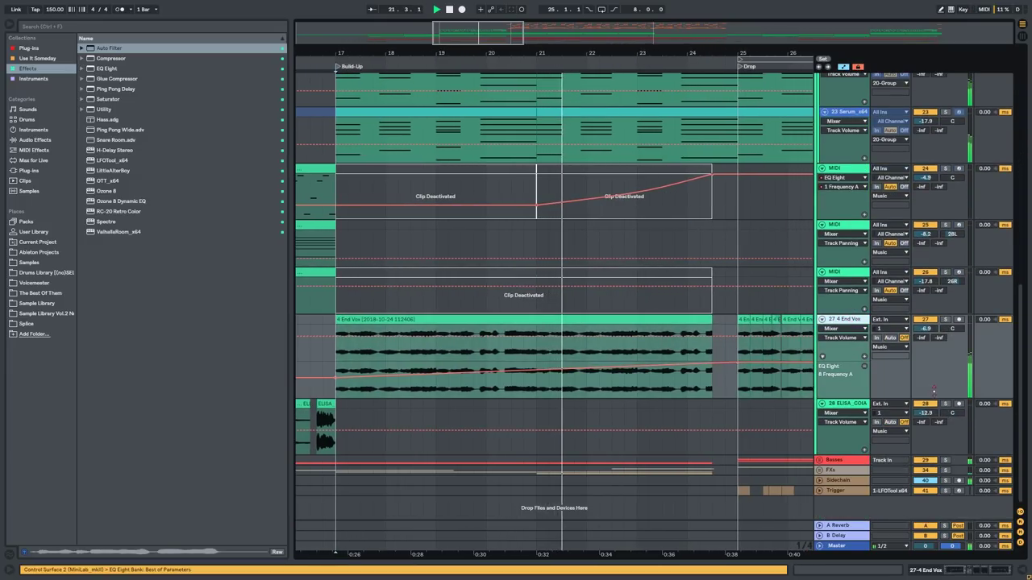
pyautogui.click(993, 572)
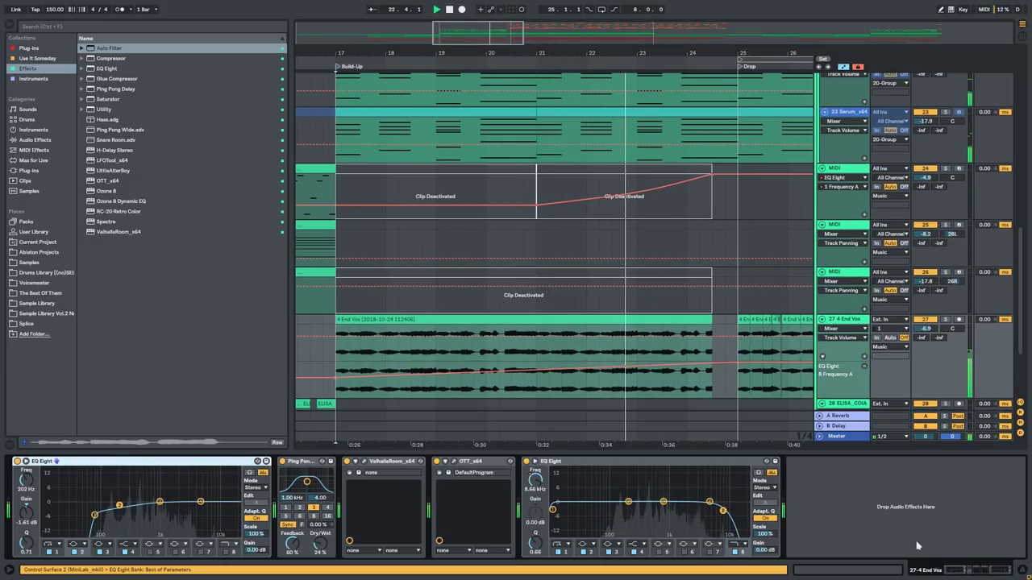
# Stop playback and flatten the EQ Eight 8 Frequency A automation of the 27-4 End Vox track across the build-up.
pyautogui.click(825, 452)
pyautogui.moveTo(649, 219); pyautogui.dragTo(637, 242)
pyautogui.press('space')
pyautogui.moveTo(528, 210); pyautogui.dragTo(539, 186)
pyautogui.click(542, 317)
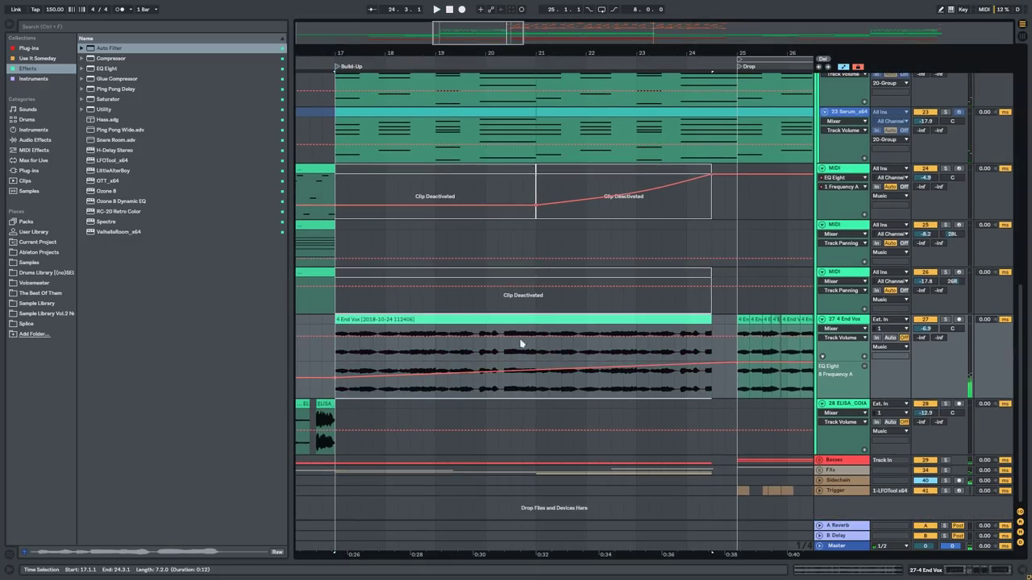
pyautogui.click(326, 379)
# Audition the build-up from just before bar 17 with the 27-4 End Vox device chain shown.
pyautogui.press('space')
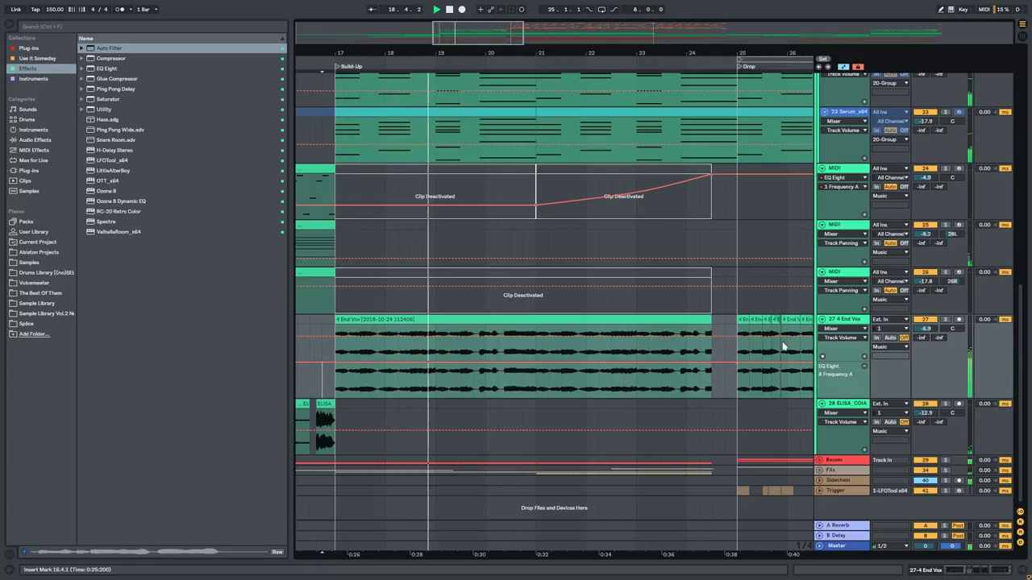
pyautogui.click(992, 572)
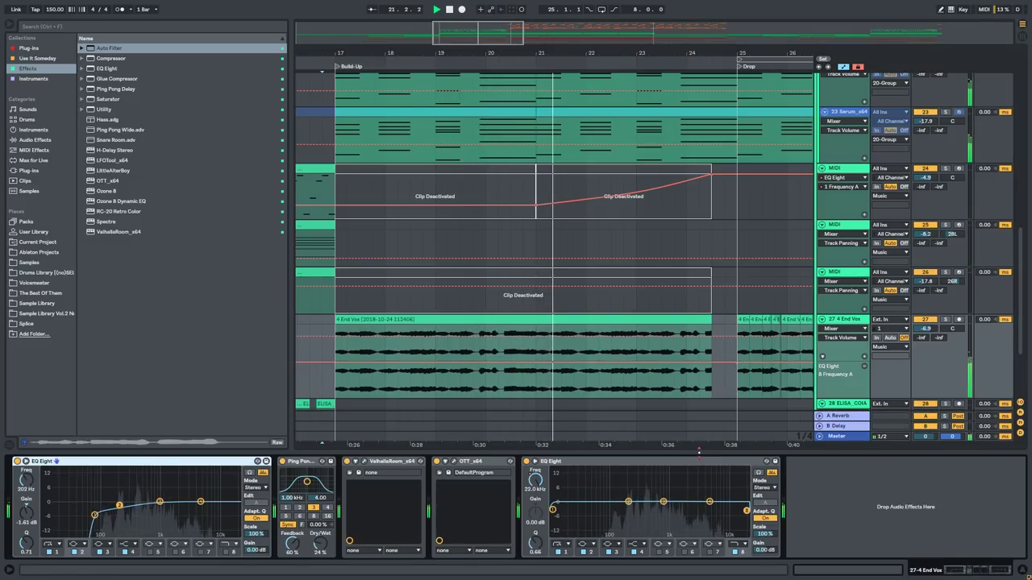
pyautogui.scroll(-5, 632, 339)
pyautogui.scroll(-2, 630, 339)
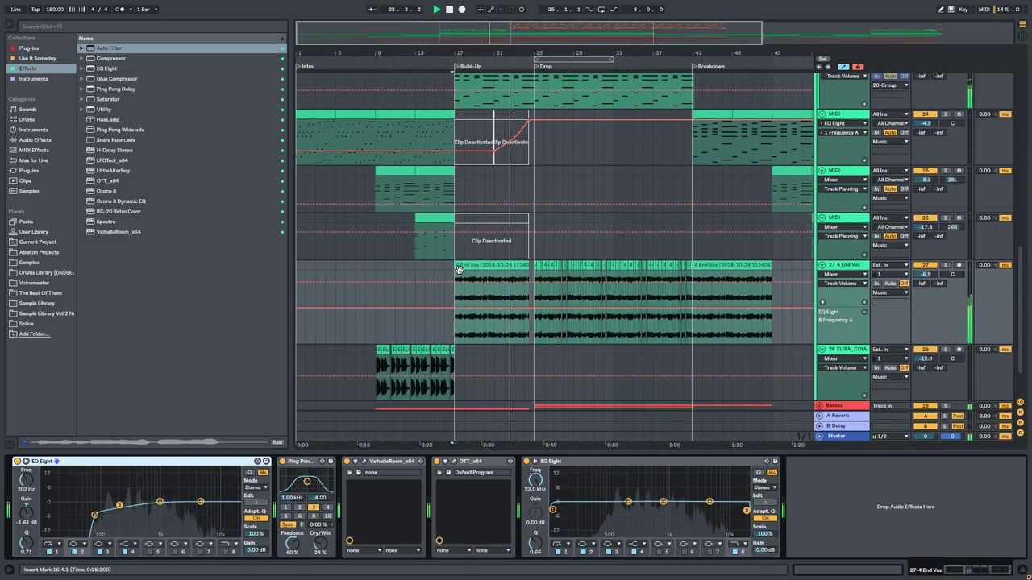
pyautogui.scroll(2, 454, 291)
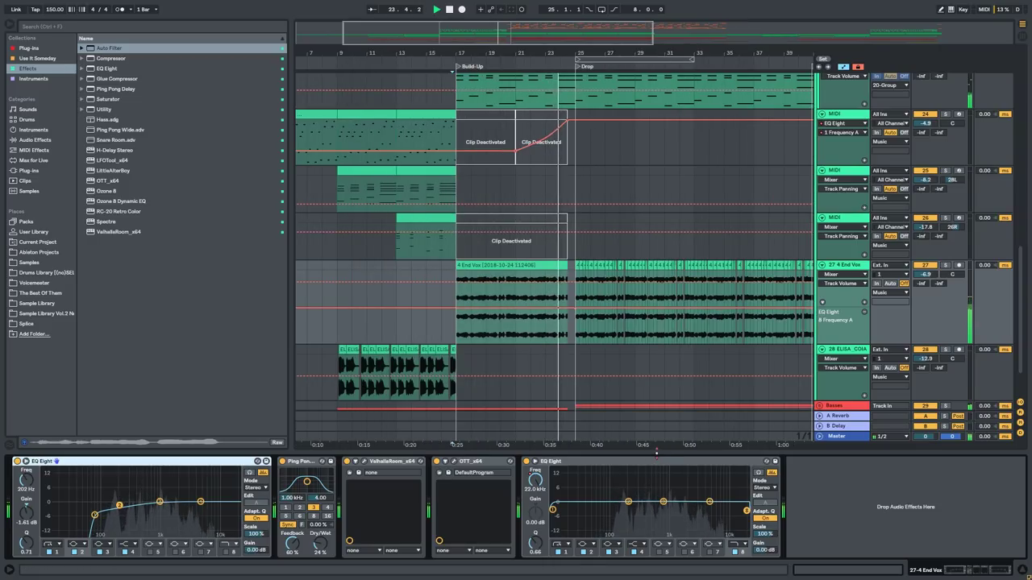
pyautogui.moveTo(657, 453); pyautogui.dragTo(655, 524)
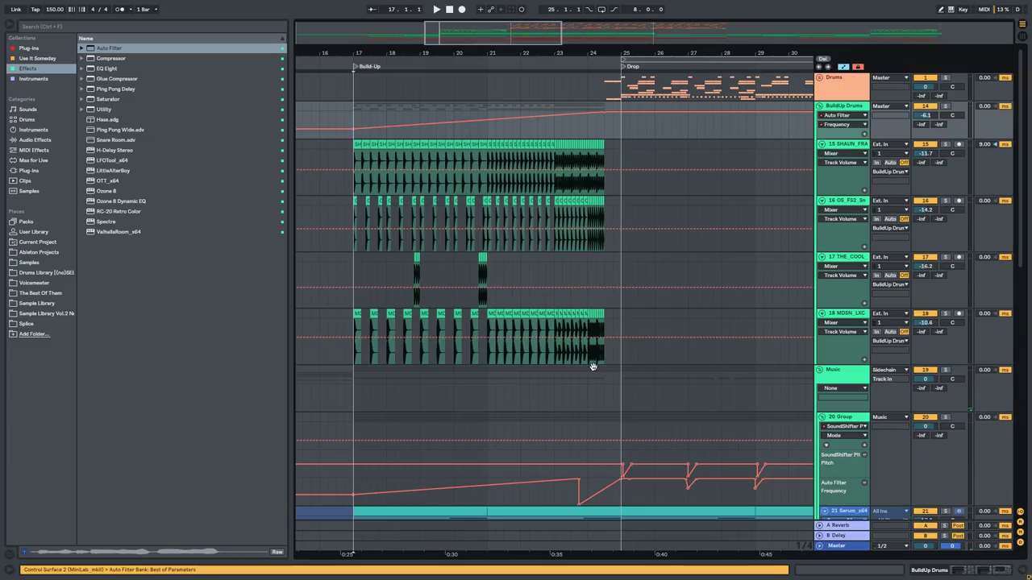
# Examine the device chains of the BuildUp Drums and 20-Group tracks and the End Vox clip in the build-up.
pyautogui.scroll(-5, 774, 482)
pyautogui.click(1006, 572)
pyautogui.scroll(-4, 585, 278)
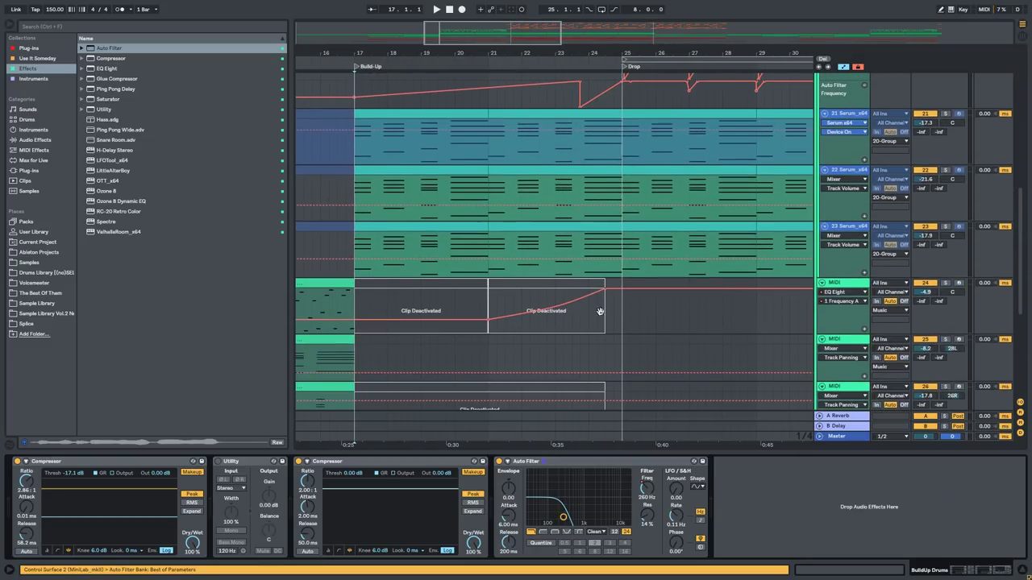
pyautogui.moveTo(745, 454); pyautogui.dragTo(743, 484)
pyautogui.scroll(-3, 712, 440)
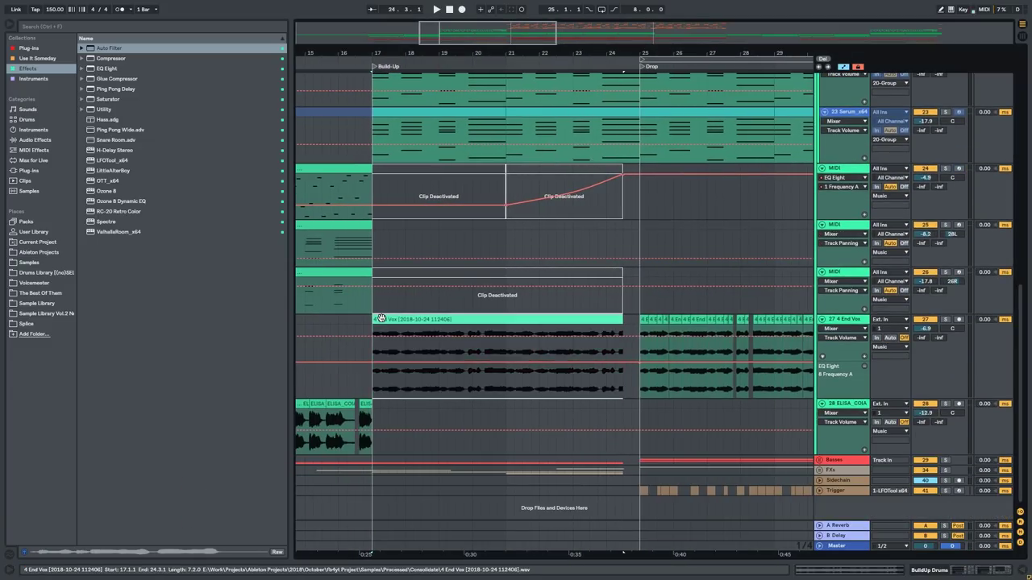
pyautogui.click(421, 316)
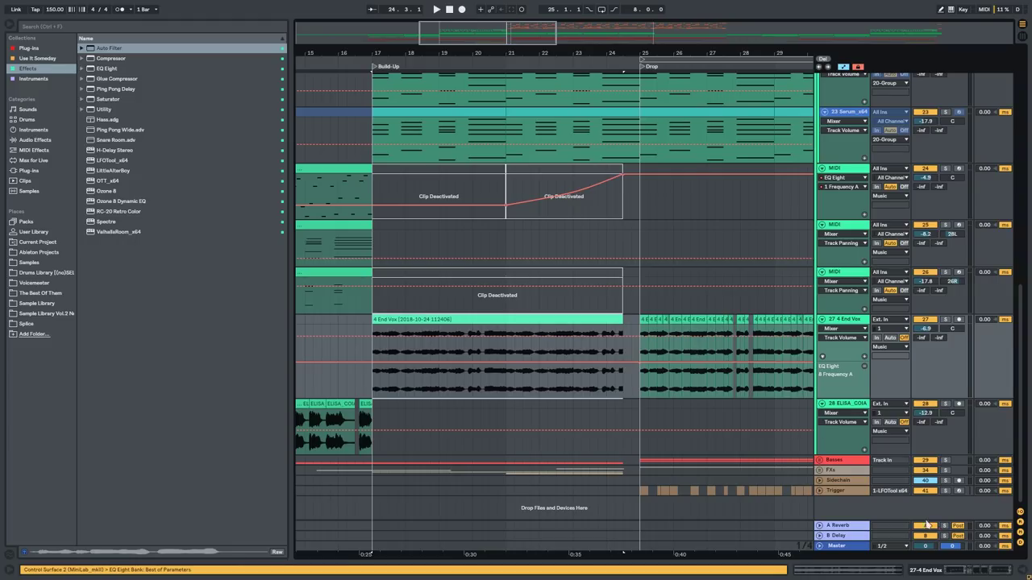
pyautogui.scroll(10, 460, 256)
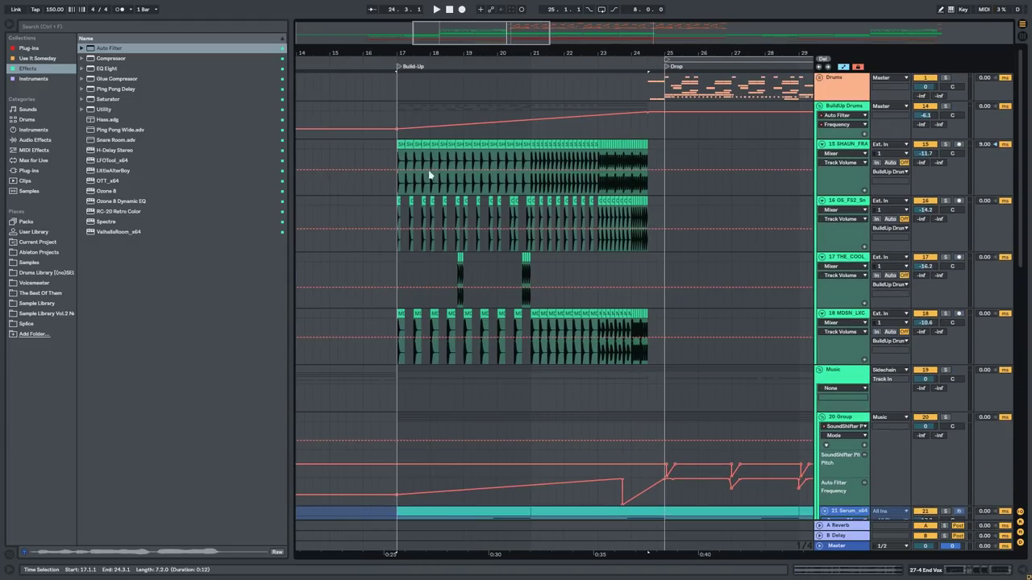
pyautogui.click(395, 119)
pyautogui.click(998, 571)
# Briefly audition the 27-4 End Vox track on its own in the build-up from bar 17.
pyautogui.moveTo(583, 424); pyautogui.dragTo(573, 320)
pyautogui.moveTo(622, 231); pyautogui.dragTo(611, 160)
pyautogui.moveTo(380, 228); pyautogui.dragTo(648, 212)
pyautogui.moveTo(607, 312); pyautogui.dragTo(636, 1)
pyautogui.moveTo(641, 239); pyautogui.dragTo(633, 208)
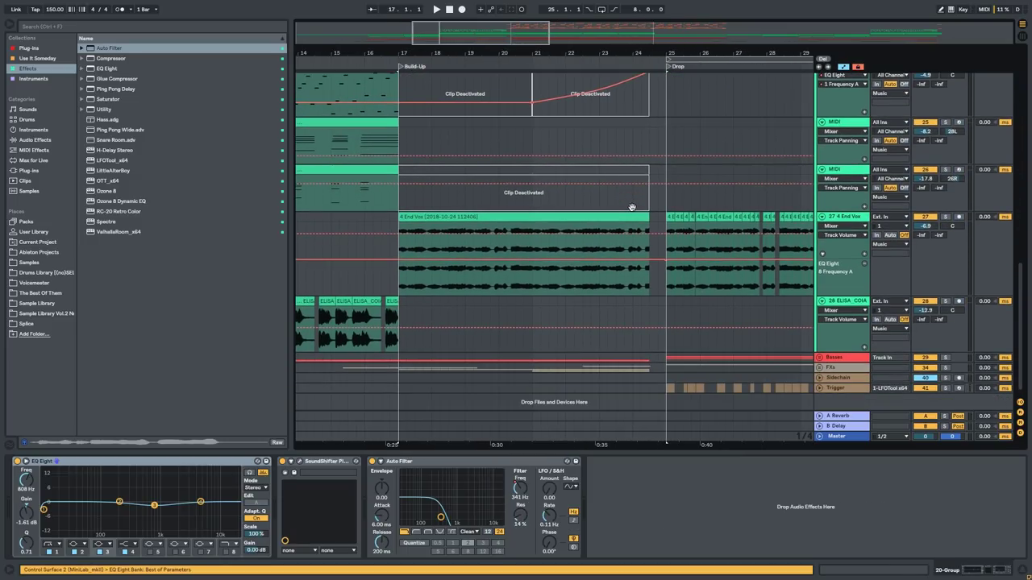
pyautogui.click(590, 219)
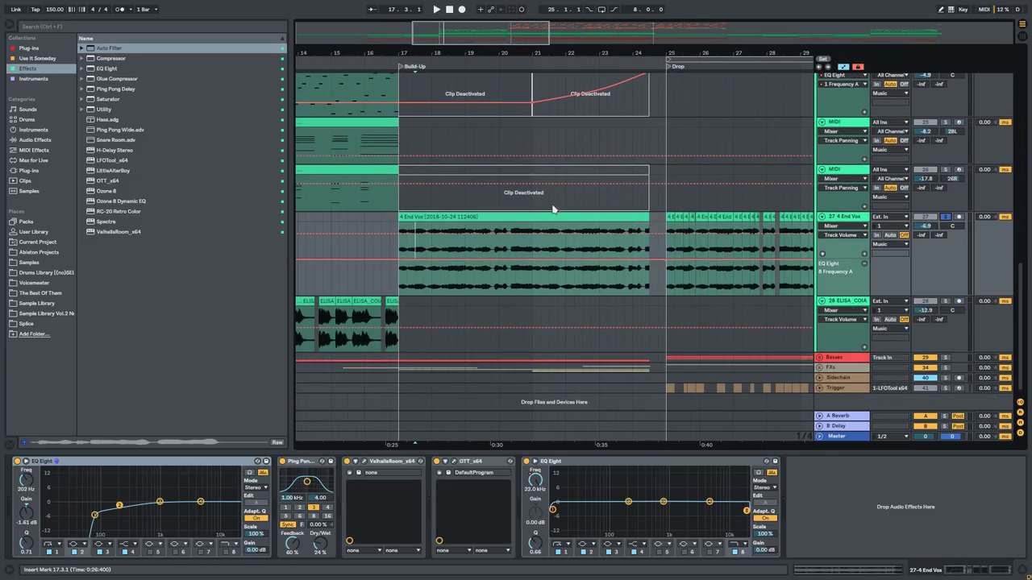
pyautogui.press('space')
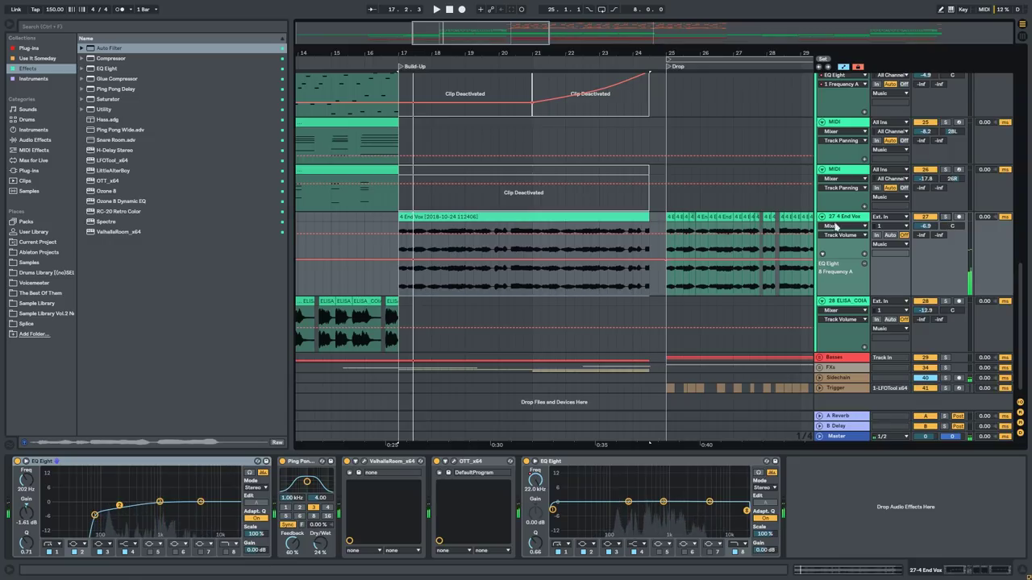
# Add an EQ Eight to the Master track, switching off band 1 and trying band 8 as a high-cut filter.
pyautogui.click(762, 419)
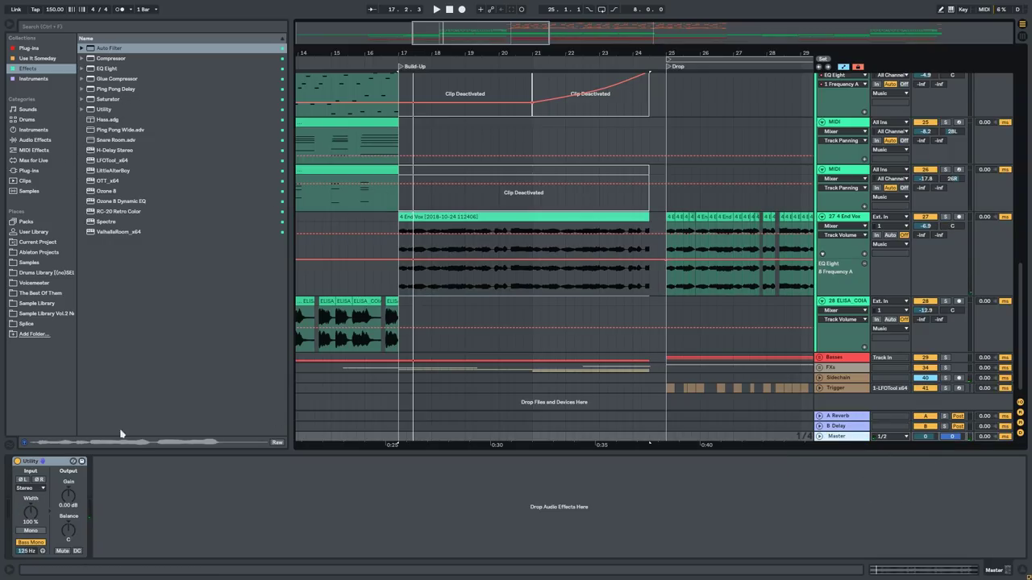
pyautogui.doubleClick(93, 69)
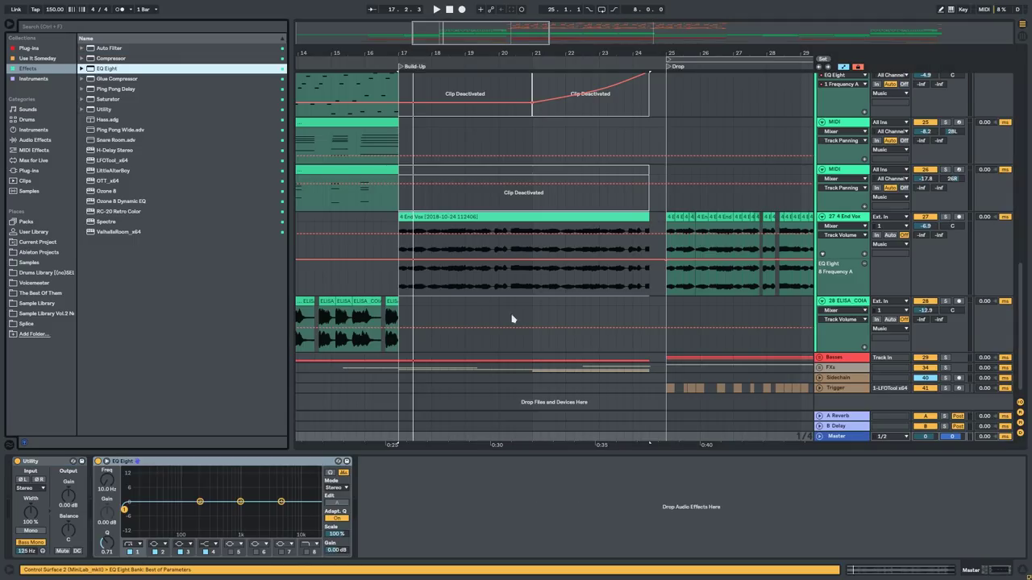
pyautogui.click(137, 555)
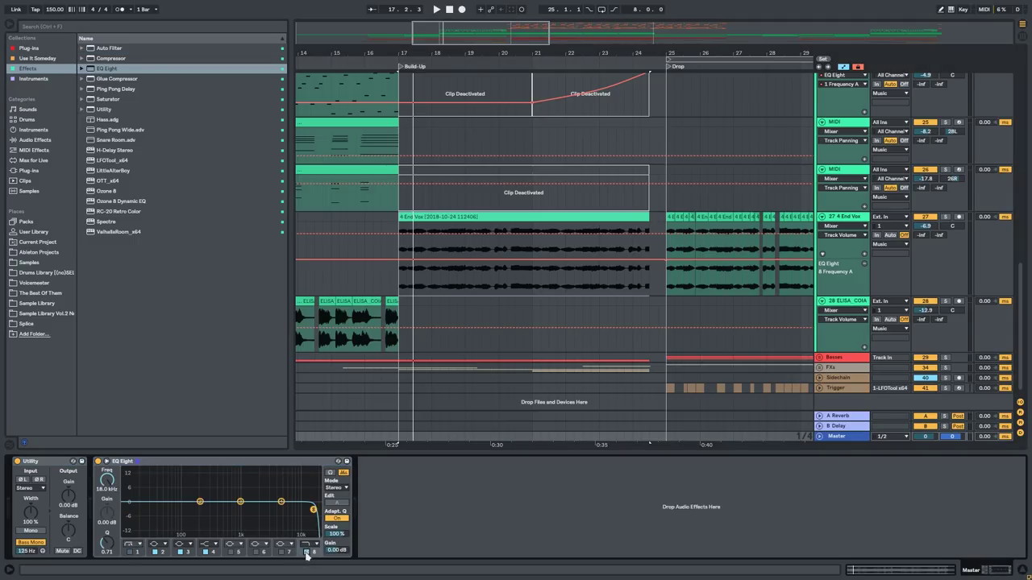
pyautogui.click(307, 553)
# Play the build-up from bar 17 into the drop while watching the Master EQ Eight's spectrum.
pyautogui.moveTo(538, 218); pyautogui.dragTo(539, 189)
pyautogui.click(398, 273)
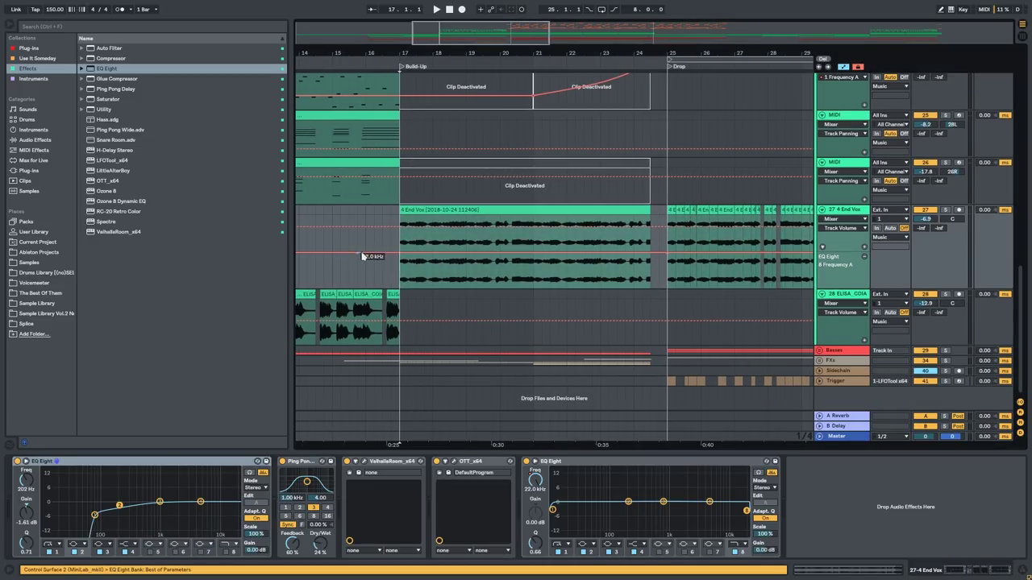
pyautogui.click(857, 442)
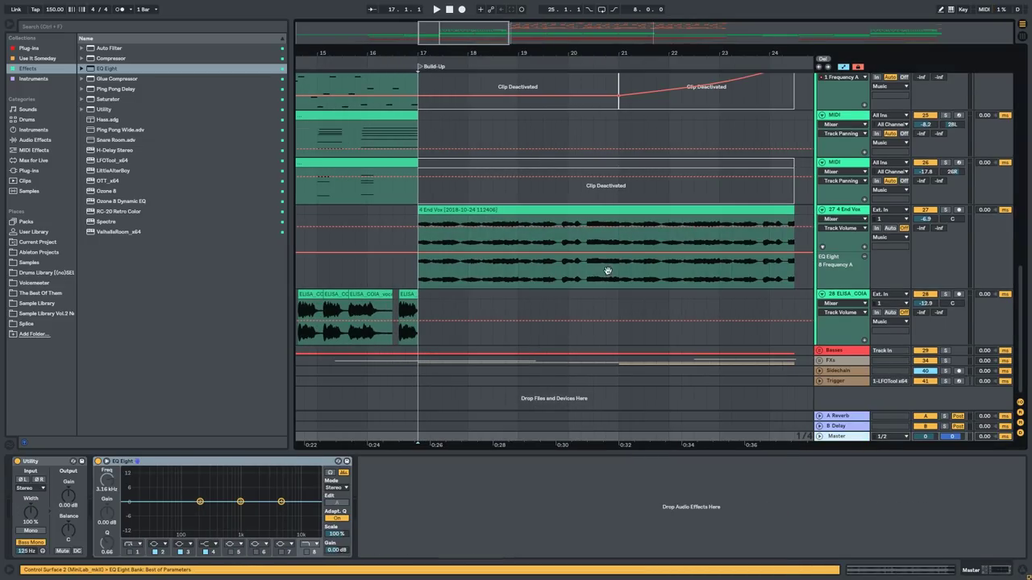
pyautogui.hscroll(2, 608, 271)
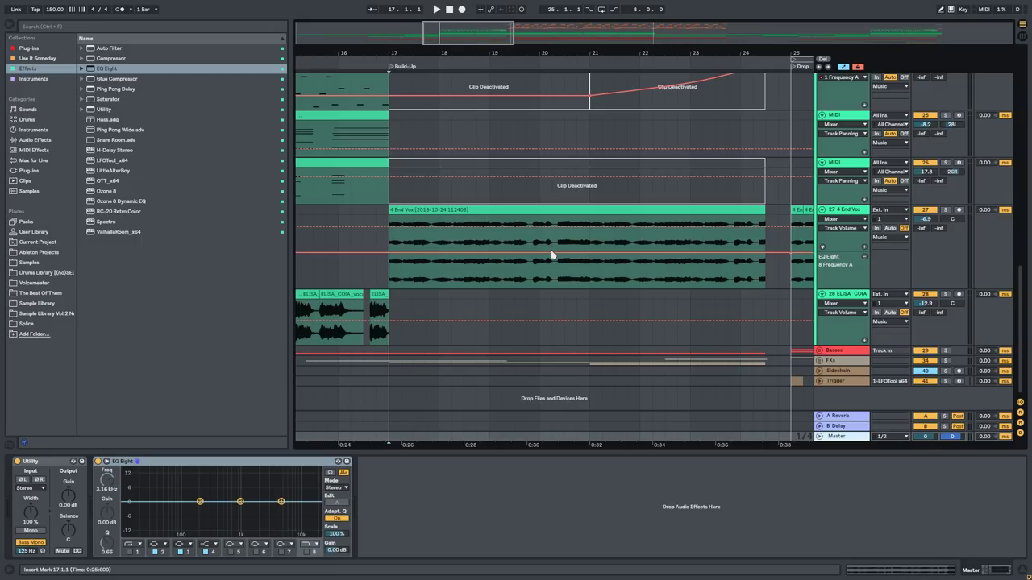
pyautogui.click(553, 256)
pyautogui.click(860, 443)
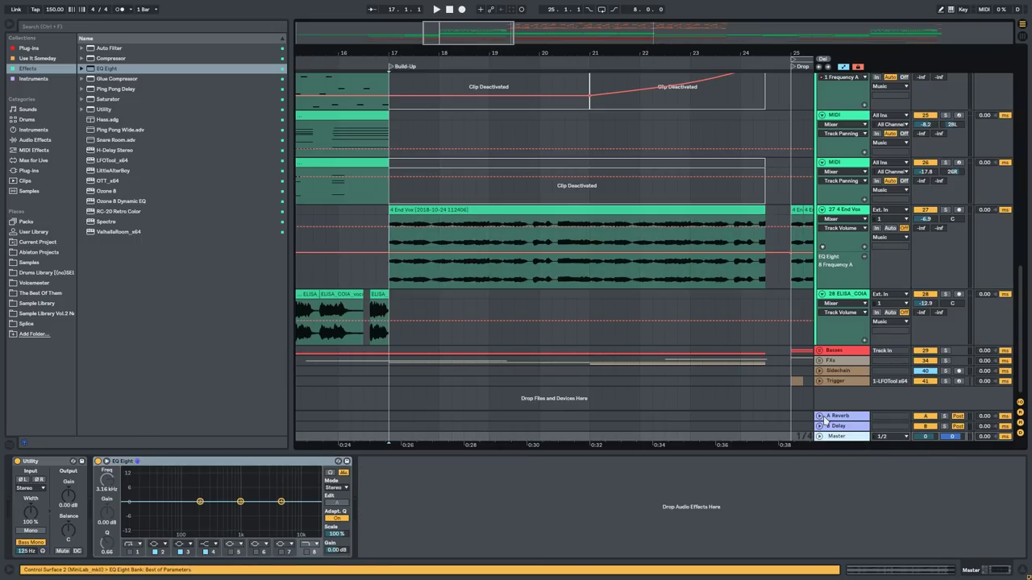
pyautogui.press('space')
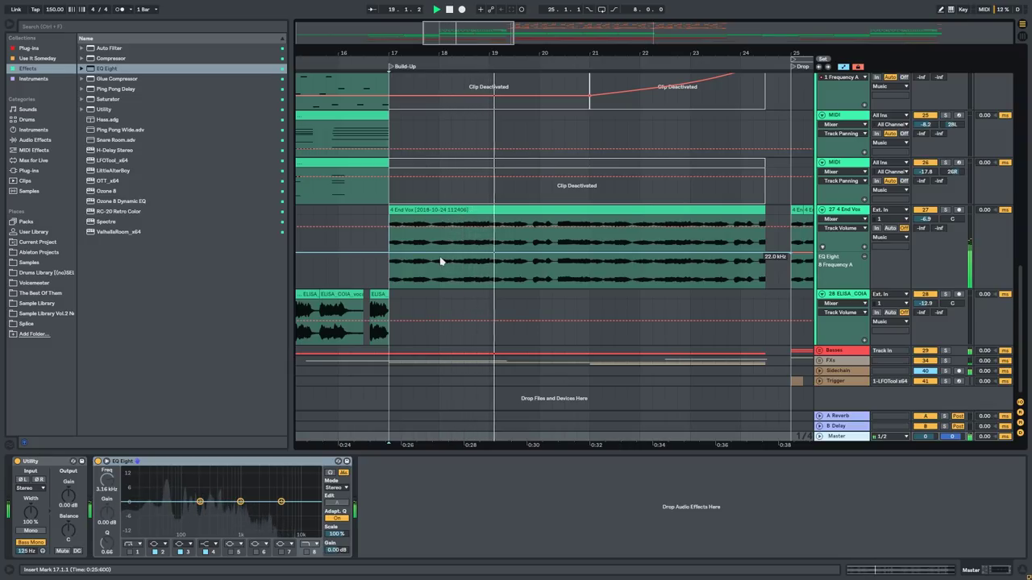
pyautogui.doubleClick(520, 217)
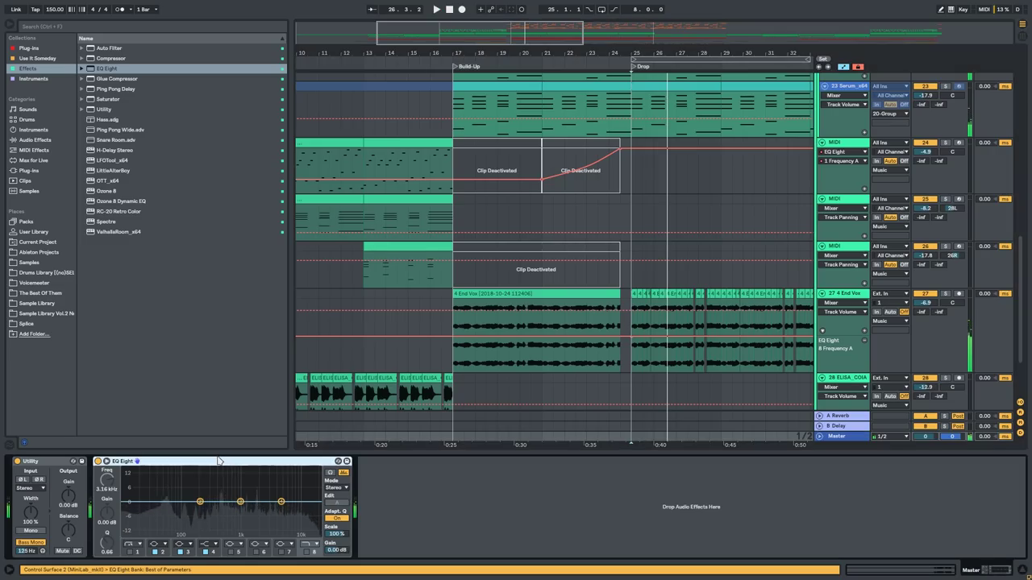
# Delete the EQ Eight from the Master track.
pyautogui.click(218, 460)
pyautogui.press('Delete')
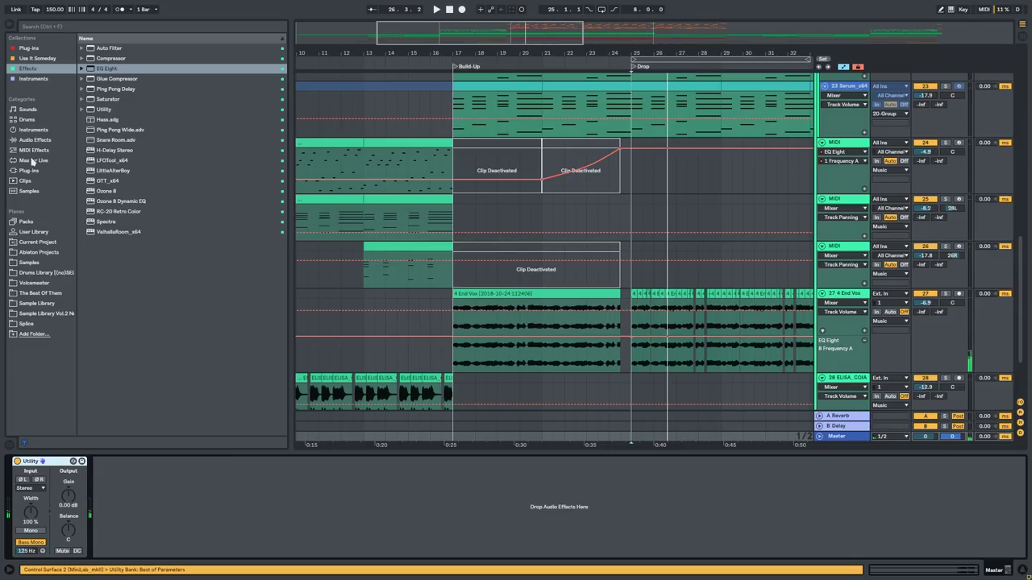
pyautogui.scroll(-2, 698, 232)
pyautogui.hscroll(5, 699, 233)
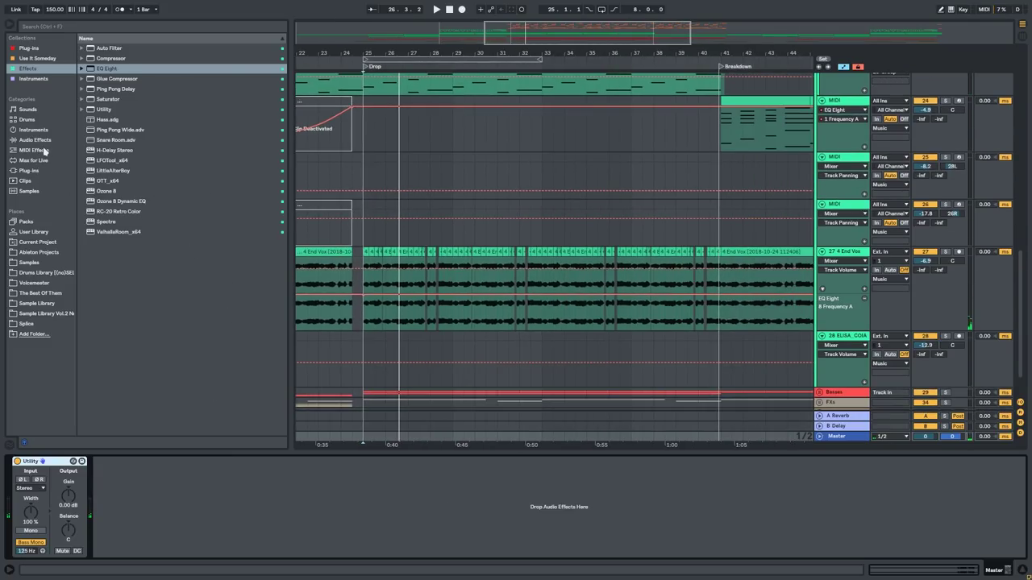
pyautogui.moveTo(463, 191); pyautogui.dragTo(508, 194)
# Add the free Voxengo SPAN plug-in to the Master track.
pyautogui.click(33, 171)
pyautogui.click(93, 90)
pyautogui.click(103, 99)
pyautogui.click(104, 120)
pyautogui.click(106, 98)
pyautogui.click(109, 130)
pyautogui.moveTo(111, 130); pyautogui.dragTo(847, 439)
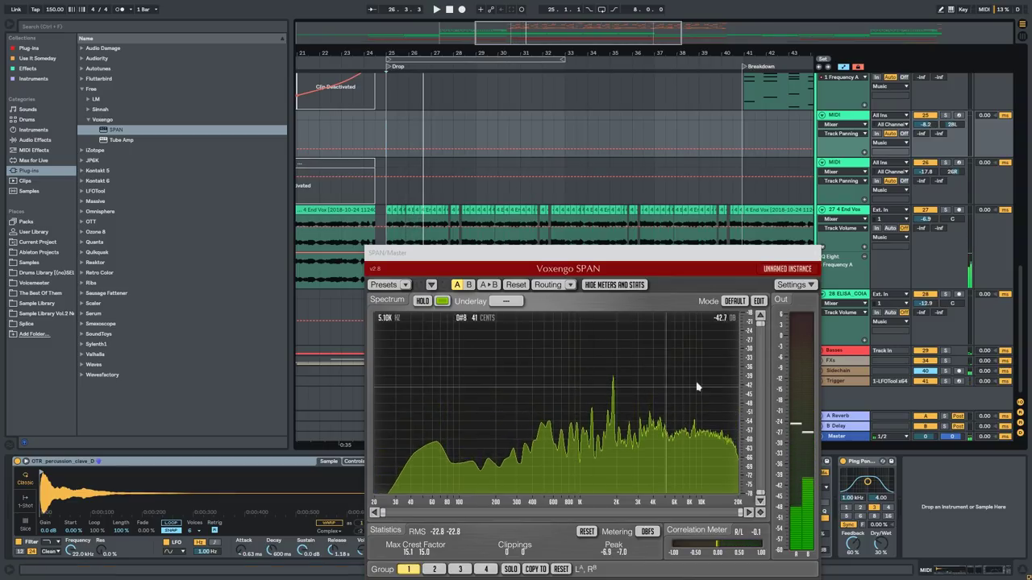
# Move the SPAN window clear of the arrangement and play the intro from bar 1 to view its spectrum.
pyautogui.moveTo(681, 254); pyautogui.dragTo(726, 377)
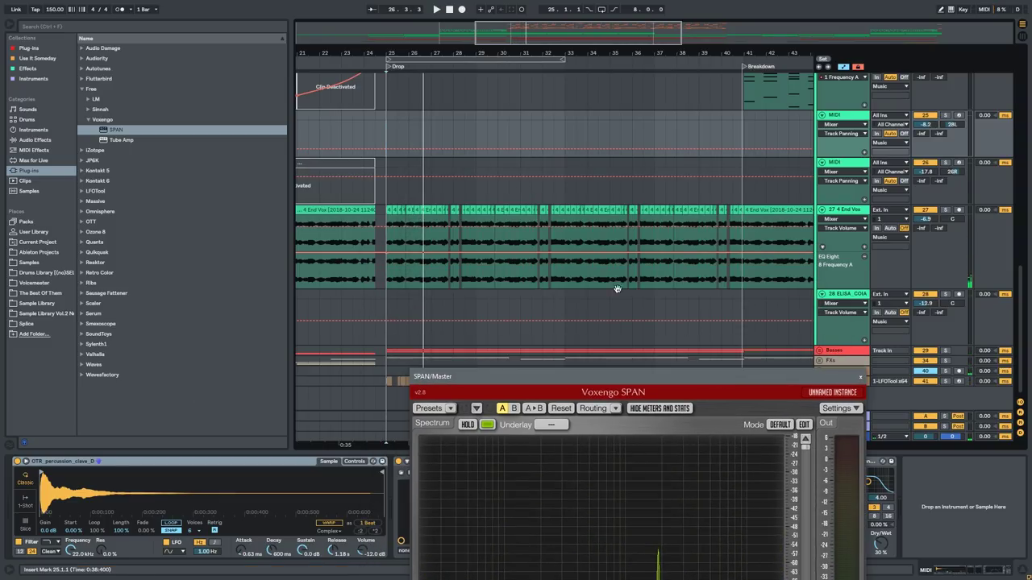
pyautogui.scroll(-5, 652, 312)
pyautogui.moveTo(434, 201); pyautogui.dragTo(464, 204)
pyautogui.scroll(1, 333, 189)
pyautogui.moveTo(332, 189); pyautogui.dragTo(577, 199)
pyautogui.scroll(1, 416, 242)
pyautogui.moveTo(571, 376); pyautogui.dragTo(568, 284)
pyautogui.moveTo(354, 169); pyautogui.dragTo(296, 168)
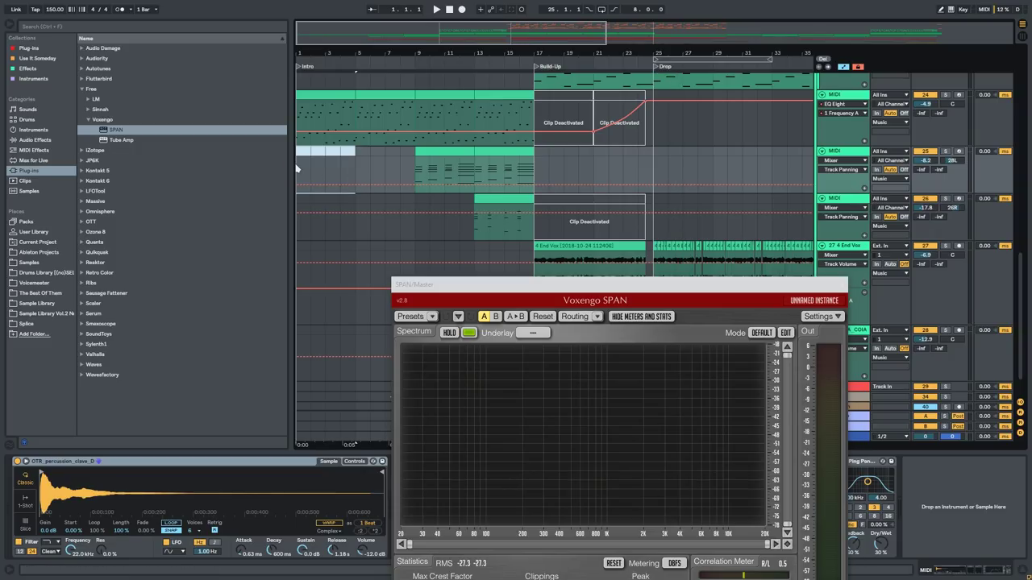
pyautogui.press('space')
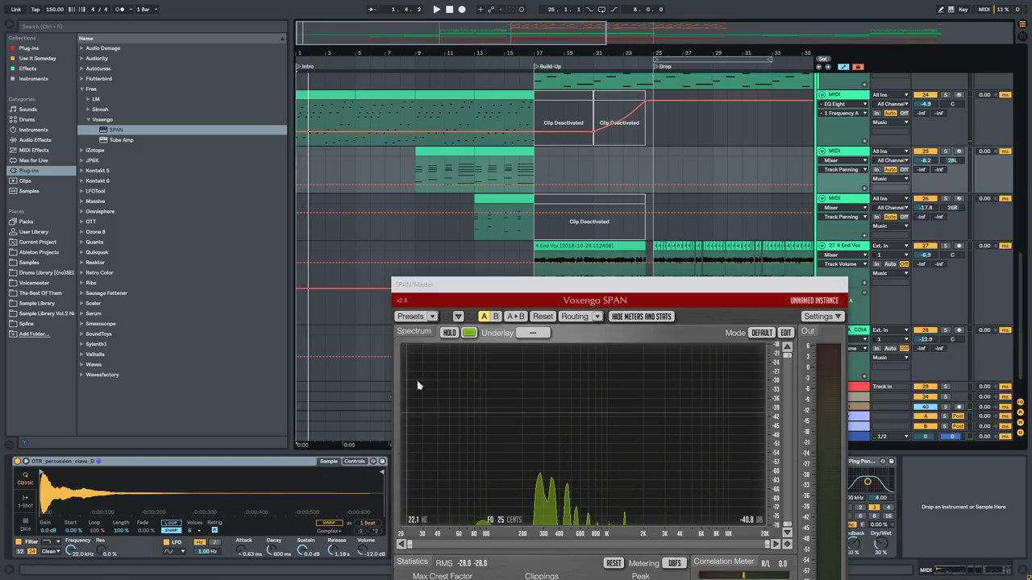
# Reposition the SPAN window and play from bar 16 into the build-up to examine the spectrum.
pyautogui.scroll(-2, 407, 150)
pyautogui.click(417, 137)
pyautogui.moveTo(498, 288); pyautogui.dragTo(668, 209)
pyautogui.click(417, 295)
pyautogui.press('space')
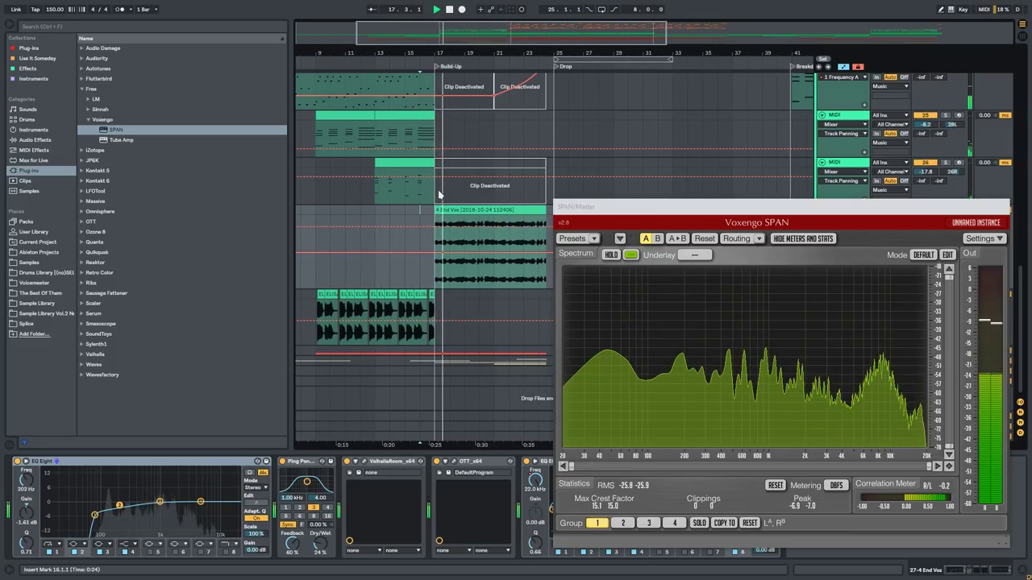
# Compare the spectra of the late build-up from bar 22 and the drop from bar 25, and stop playback.
pyautogui.click(510, 133)
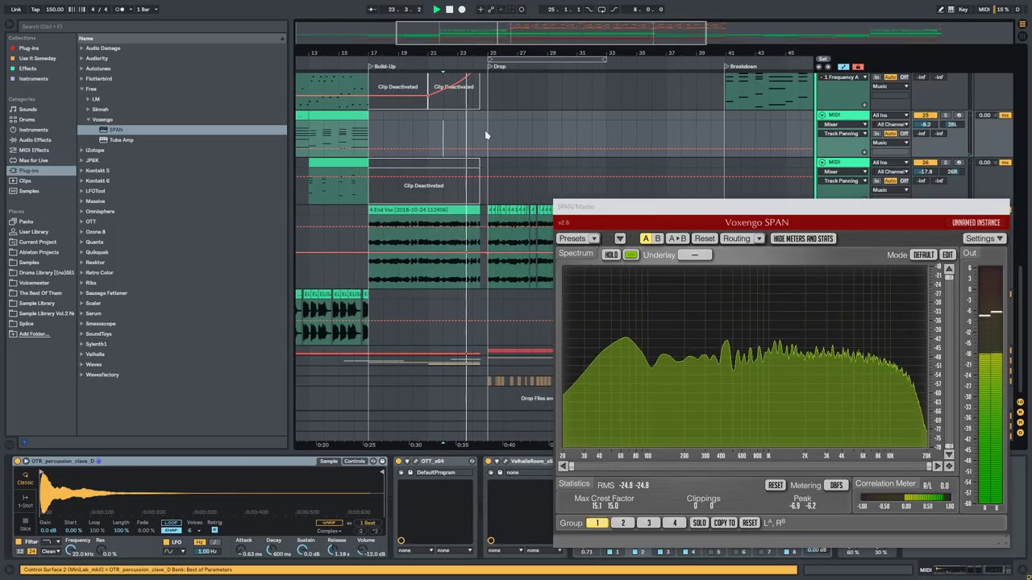
pyautogui.click(485, 142)
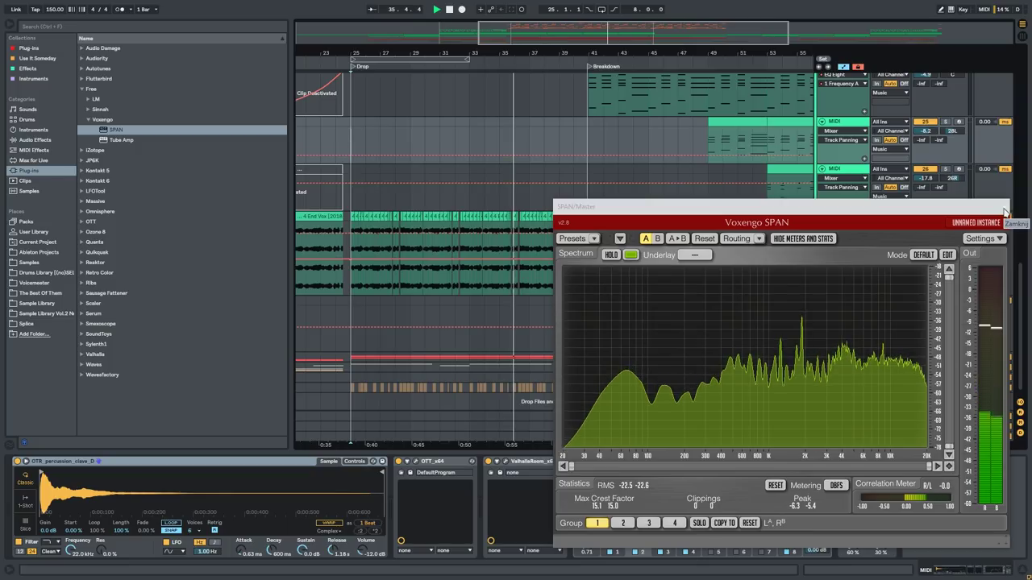
pyautogui.click(930, 212)
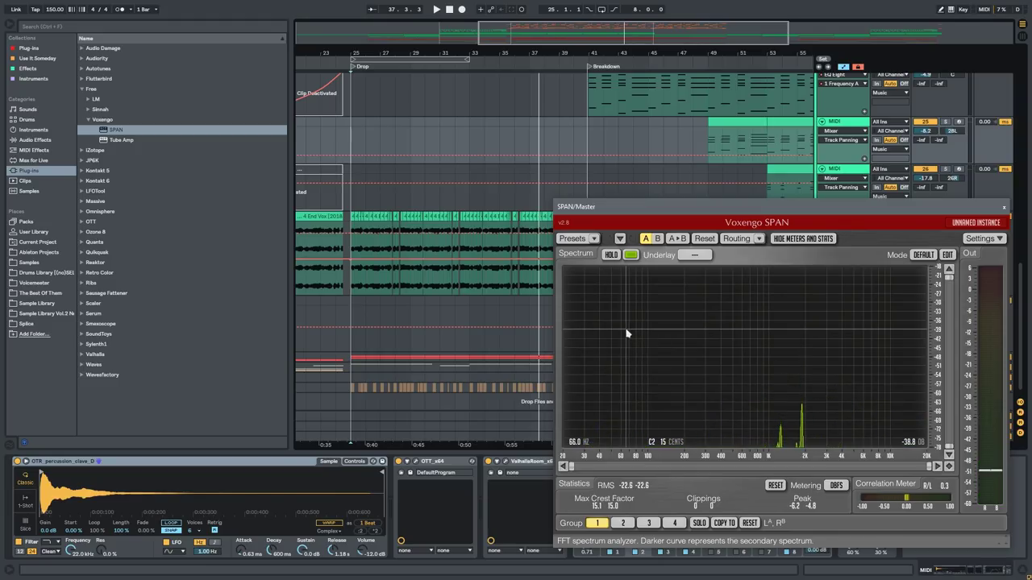
# Close the SPAN analyzer window and hide the automation lanes in the arrangement.
pyautogui.click(1004, 211)
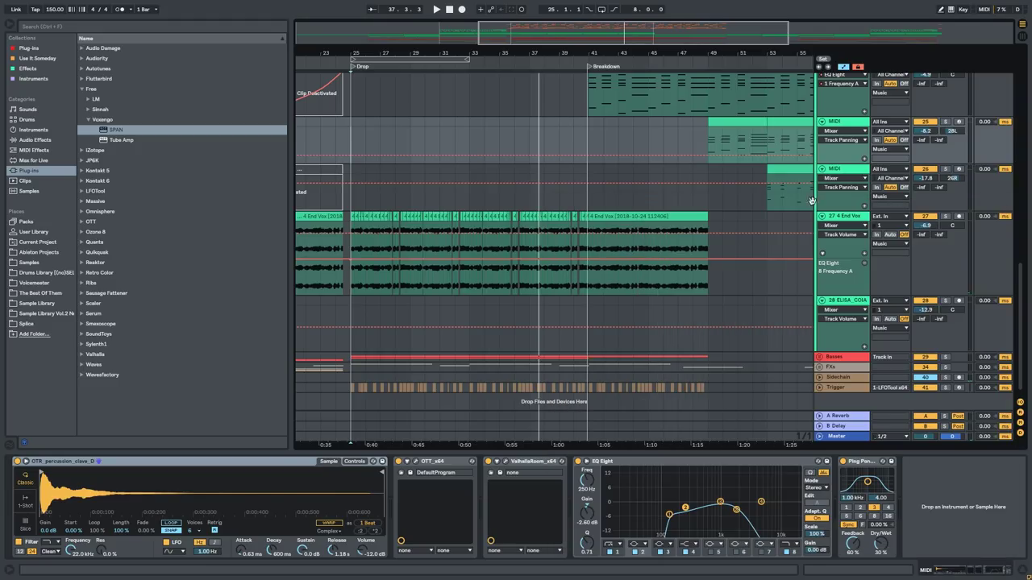
pyautogui.scroll(3, 604, 275)
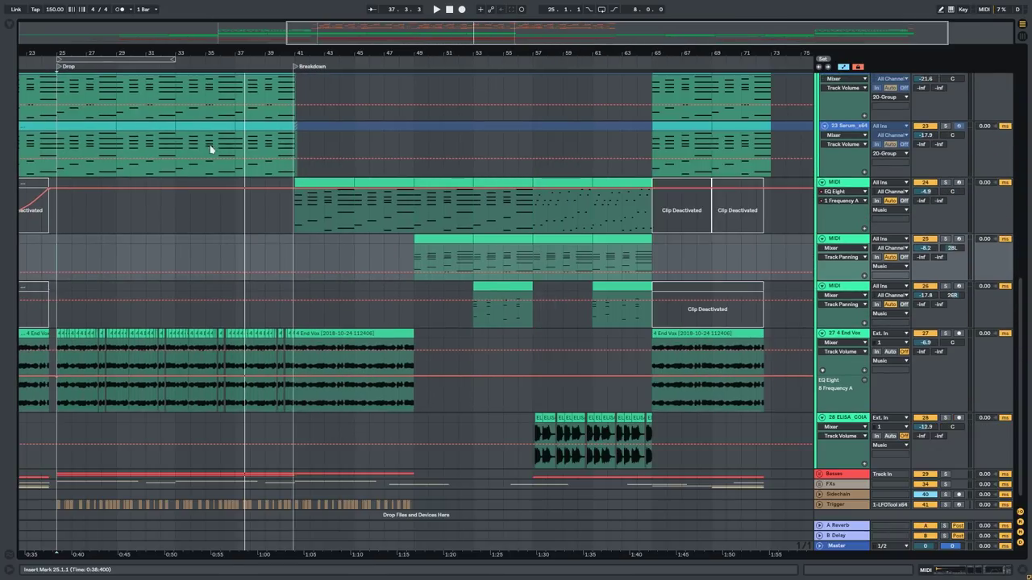
pyautogui.scroll(2, 375, 260)
pyautogui.moveTo(376, 261); pyautogui.dragTo(395, 385)
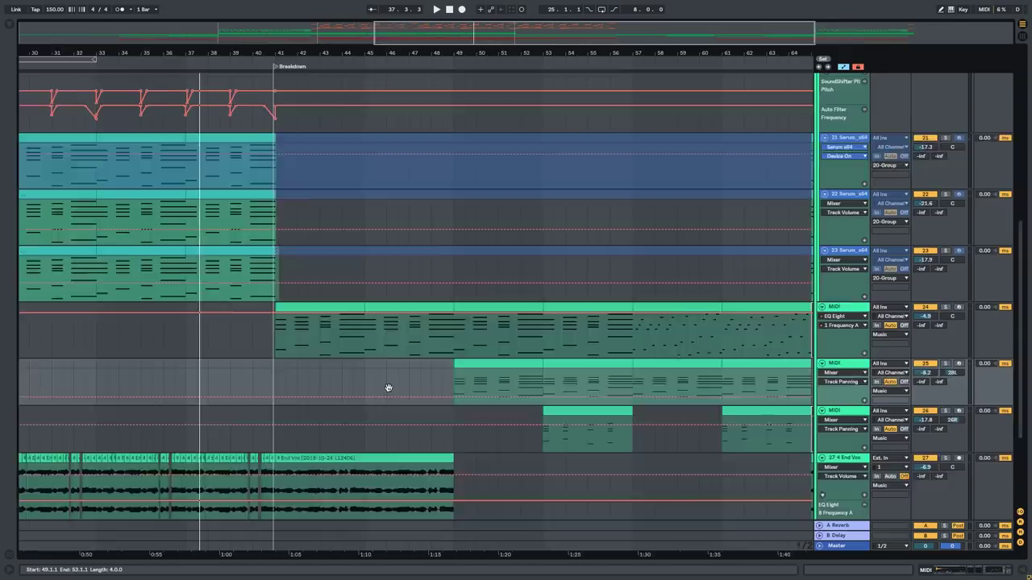
pyautogui.moveTo(656, 150); pyautogui.dragTo(387, 300)
pyautogui.moveTo(626, 116); pyautogui.dragTo(412, 83)
pyautogui.press('a')
# Examine how the music, vocal and bass clips carry over from the drop into the breakdown at bar 41.
pyautogui.scroll(-3, 648, 320)
pyautogui.moveTo(671, 353); pyautogui.dragTo(540, 58)
pyautogui.click(466, 262)
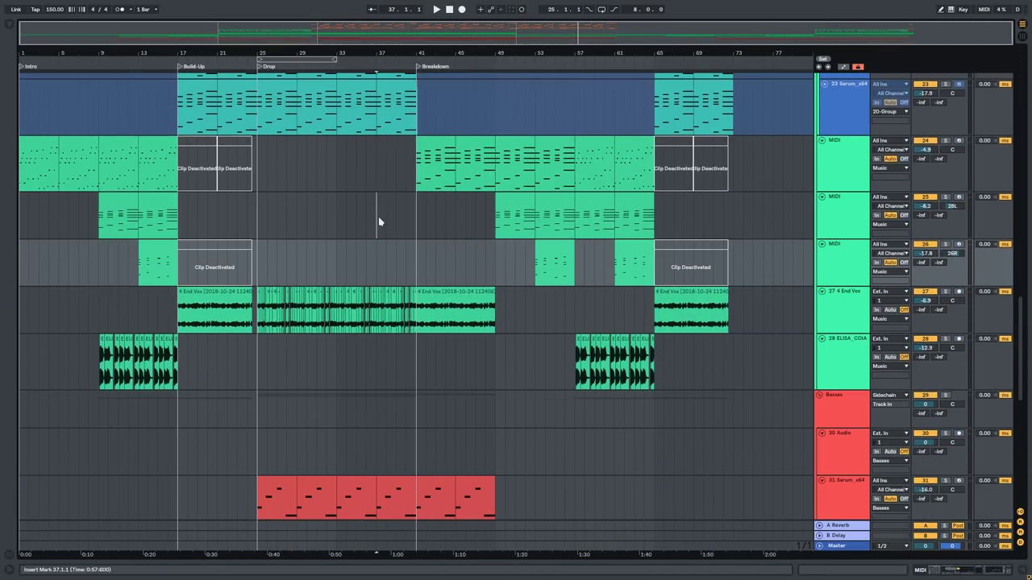
pyautogui.click(378, 218)
pyautogui.moveTo(420, 227); pyautogui.dragTo(419, 228)
pyautogui.scroll(3, 419, 229)
pyautogui.moveTo(516, 238); pyautogui.dragTo(446, 218)
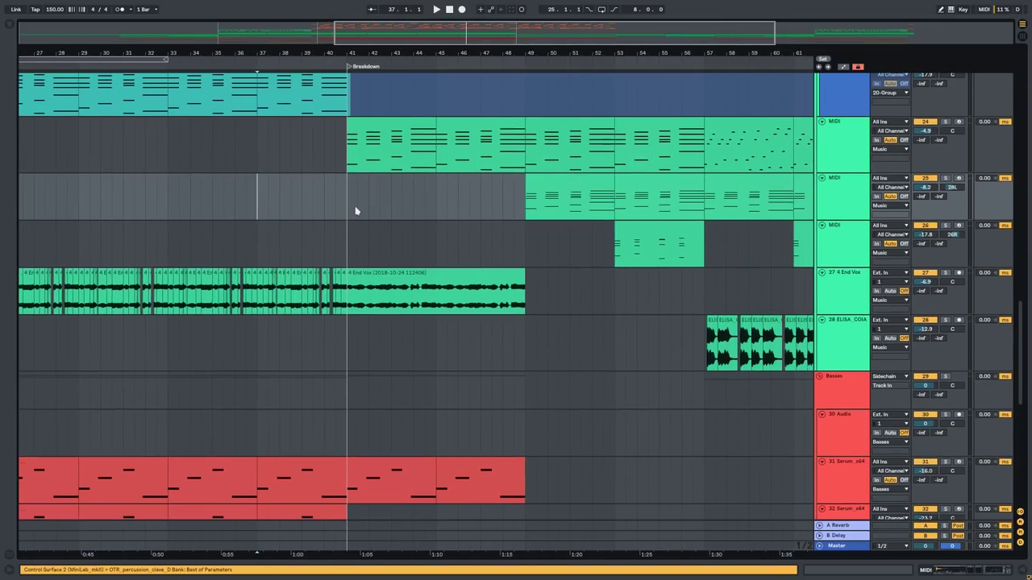
pyautogui.moveTo(470, 182); pyautogui.dragTo(403, 470)
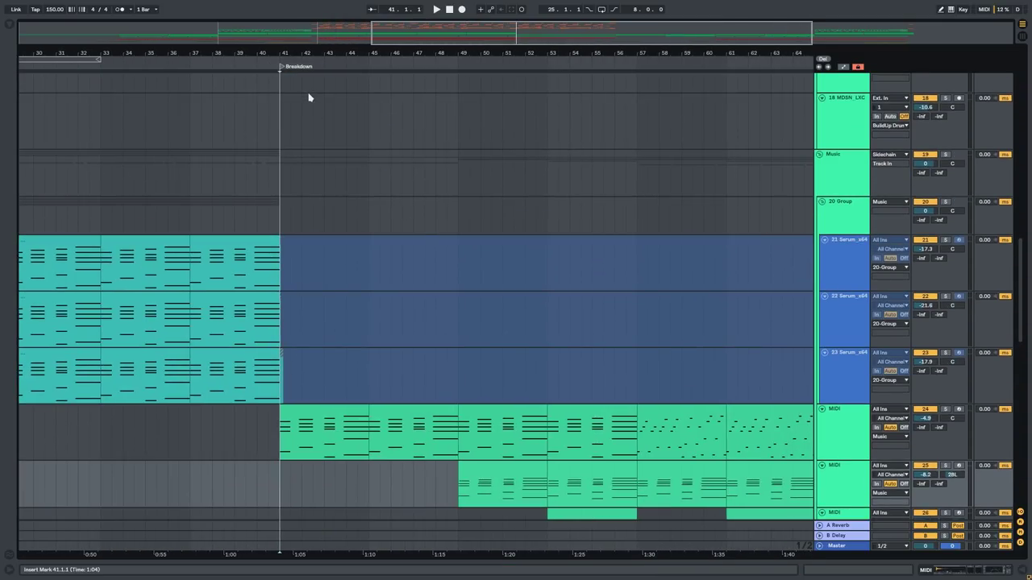
pyautogui.scroll(-5, 513, 137)
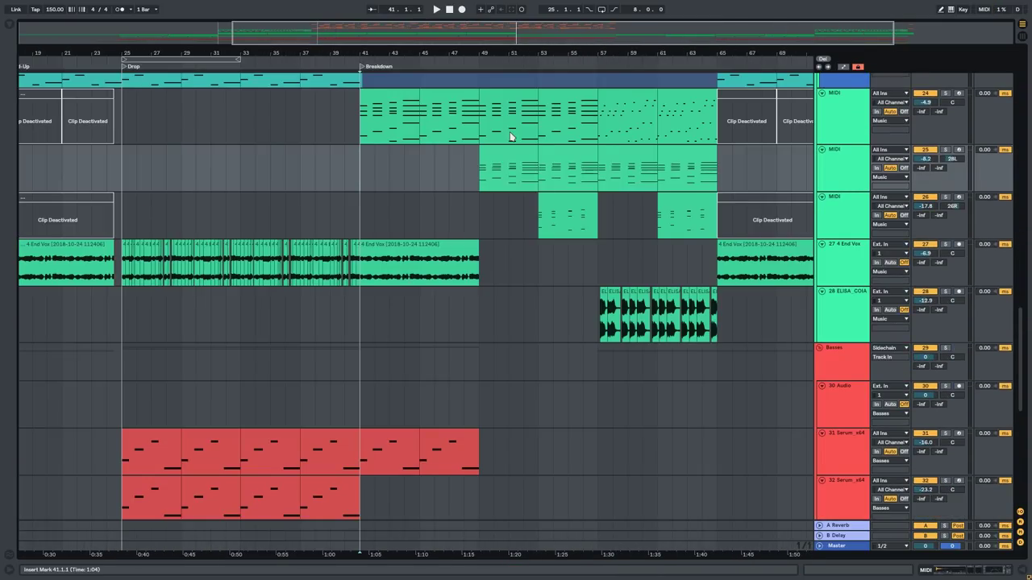
# Play the breakdown from bar 41 and again from bar 49 to hear its elements change.
pyautogui.scroll(3, 480, 185)
pyautogui.click(405, 216)
pyautogui.press('space')
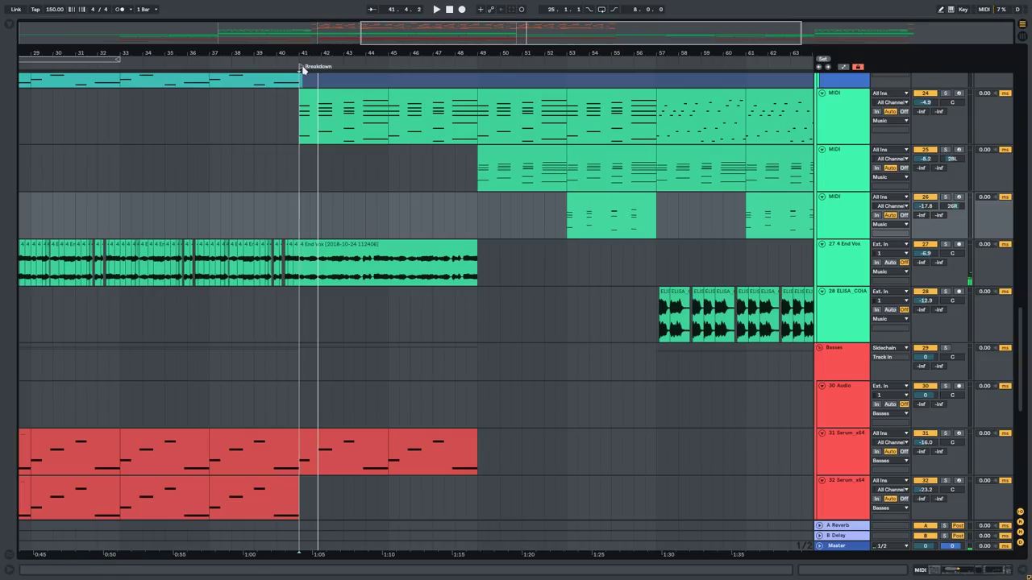
pyautogui.moveTo(351, 170)
pyautogui.mouseDown()
pyautogui.moveTo(365, 209)
pyautogui.moveTo(334, 168)
pyautogui.mouseUp()
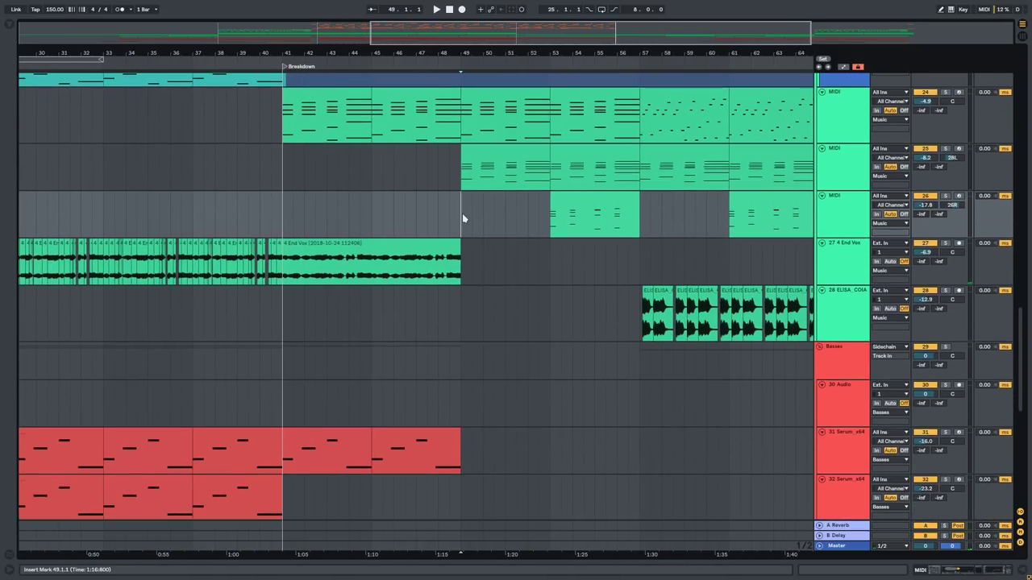
pyautogui.press('space')
# Play the second half of the breakdown from just before bar 57 and examine its melody and vocal clips.
pyautogui.moveTo(529, 229); pyautogui.dragTo(392, 208)
pyautogui.moveTo(527, 198); pyautogui.dragTo(427, 288)
pyautogui.click(405, 126)
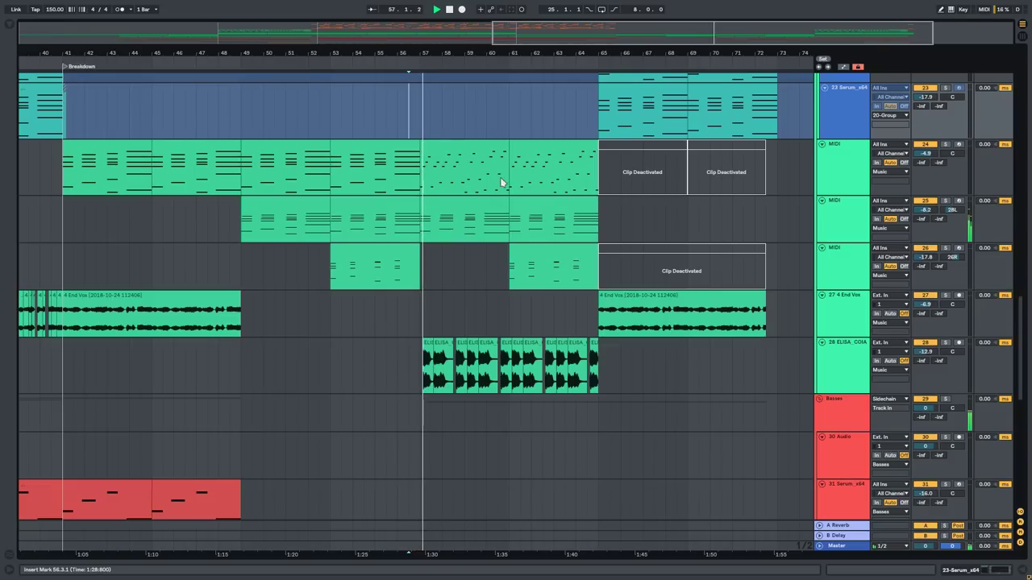
pyautogui.moveTo(508, 186); pyautogui.dragTo(503, 163)
pyautogui.moveTo(491, 101); pyautogui.dragTo(501, 253)
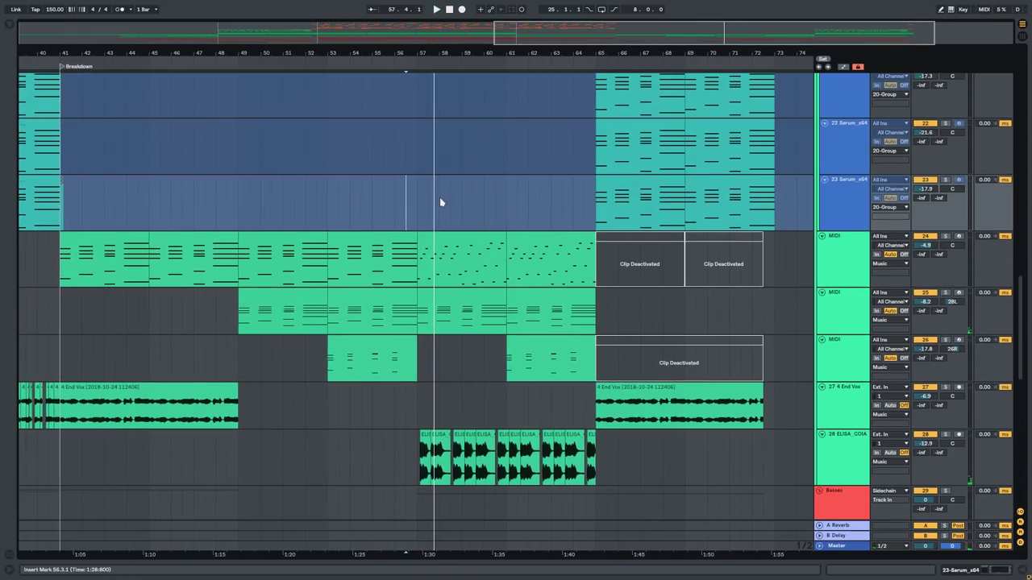
pyautogui.moveTo(439, 201); pyautogui.dragTo(414, 302)
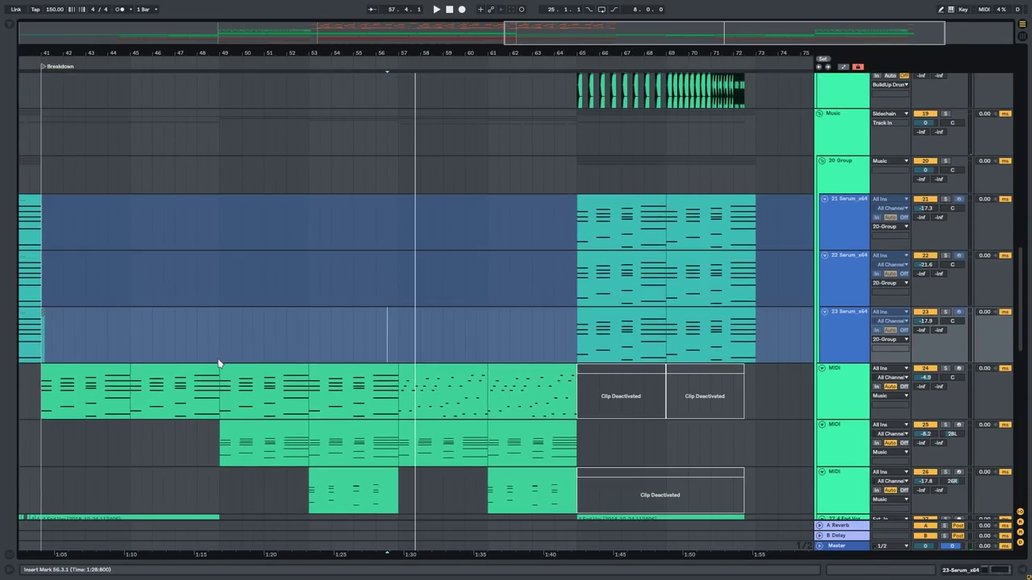
# Collapse the Trigger track and delete the short second EK_misc_chimes clip near bar 63.
pyautogui.click(819, 481)
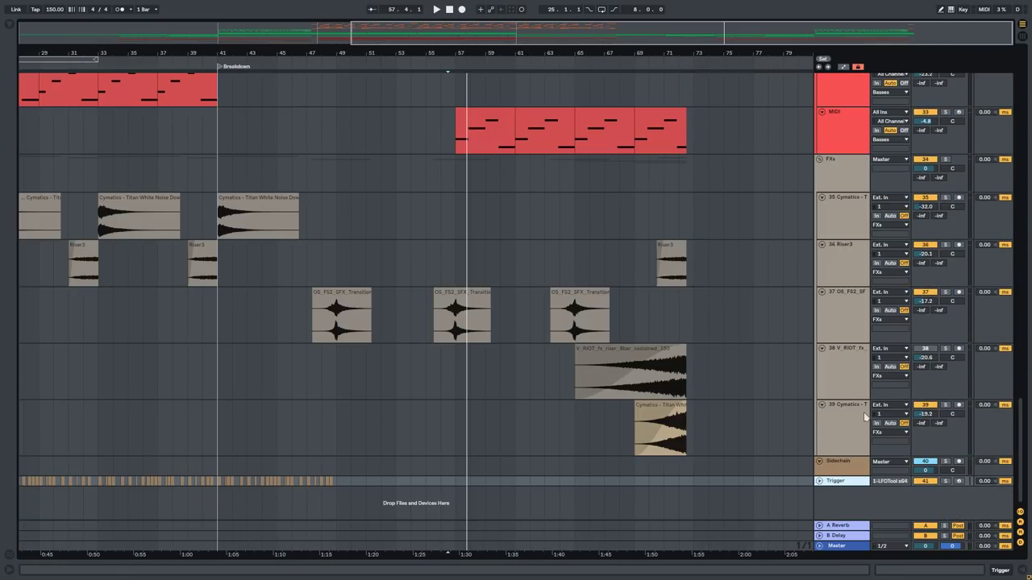
pyautogui.click(832, 427)
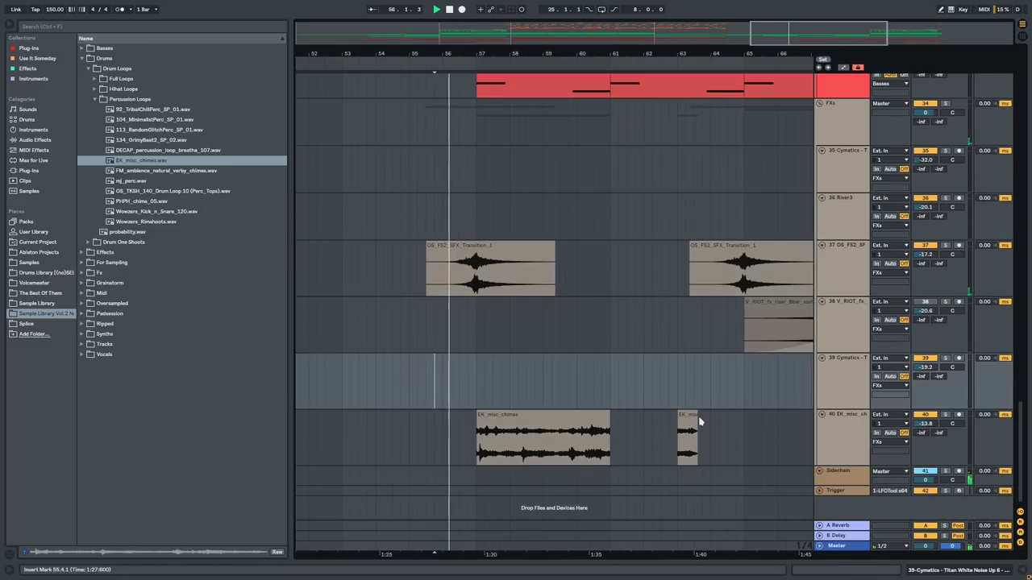
pyautogui.moveTo(700, 429); pyautogui.dragTo(678, 438)
pyautogui.press('Delete')
# Lower the EK_misc_chimes track volume to -31.5 and duplicate its clip to bar 61.
pyautogui.moveTo(610, 425)
pyautogui.mouseDown()
pyautogui.moveTo(630, 434)
pyautogui.moveTo(610, 442)
pyautogui.mouseUp()
pyautogui.moveTo(925, 423); pyautogui.dragTo(925, 441)
pyautogui.click(576, 416)
pyautogui.scroll(-3, 570, 416)
pyautogui.scroll(3, 572, 416)
pyautogui.hotkey('ctrl', 'd')
pyautogui.scroll(-3, 674, 420)
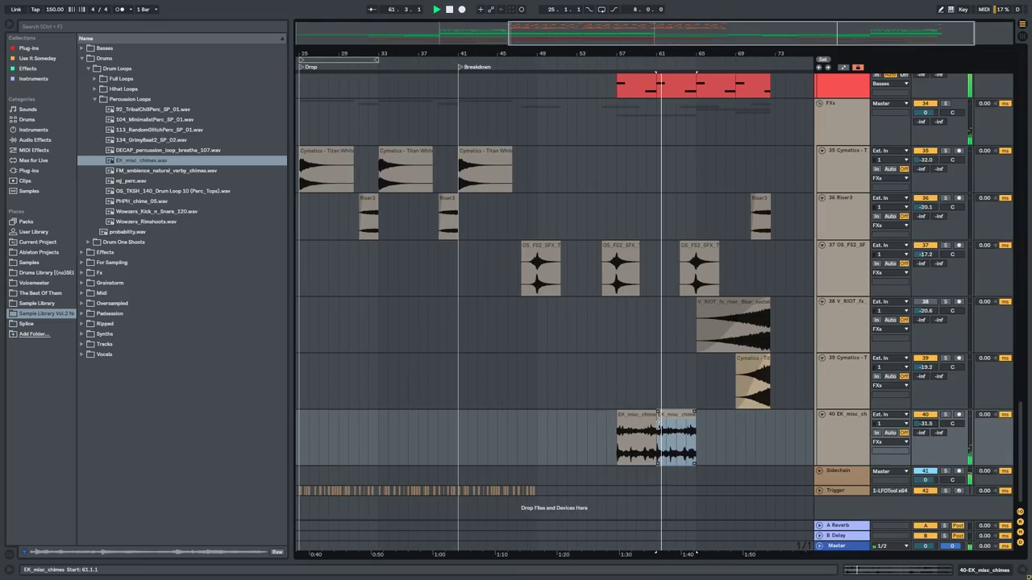
# Select both EK_misc_chimes clips and move to an earlier spot on the same track.
pyautogui.moveTo(625, 416); pyautogui.dragTo(631, 358)
pyautogui.hscroll(-5, 630, 358)
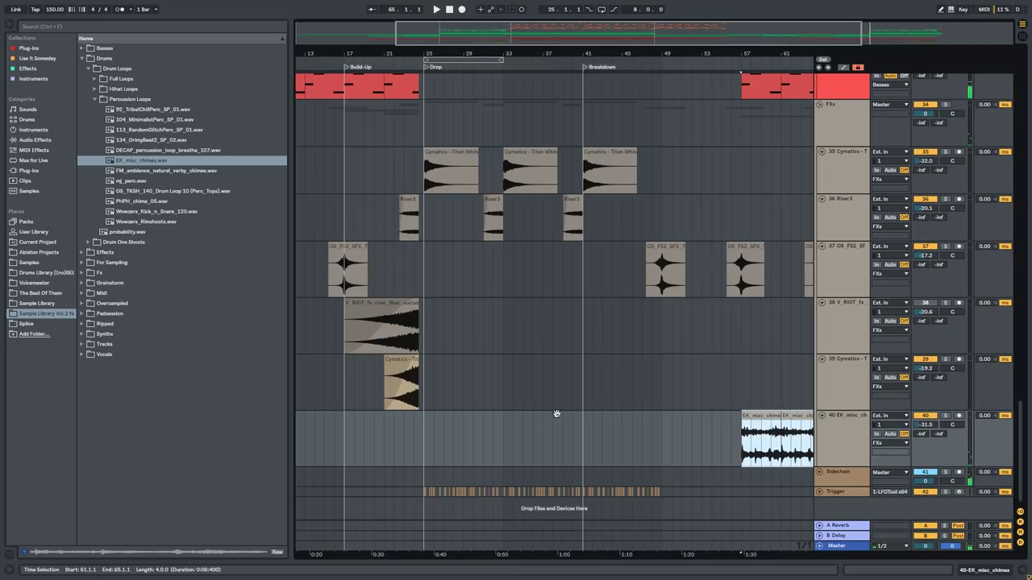
pyautogui.click(381, 458)
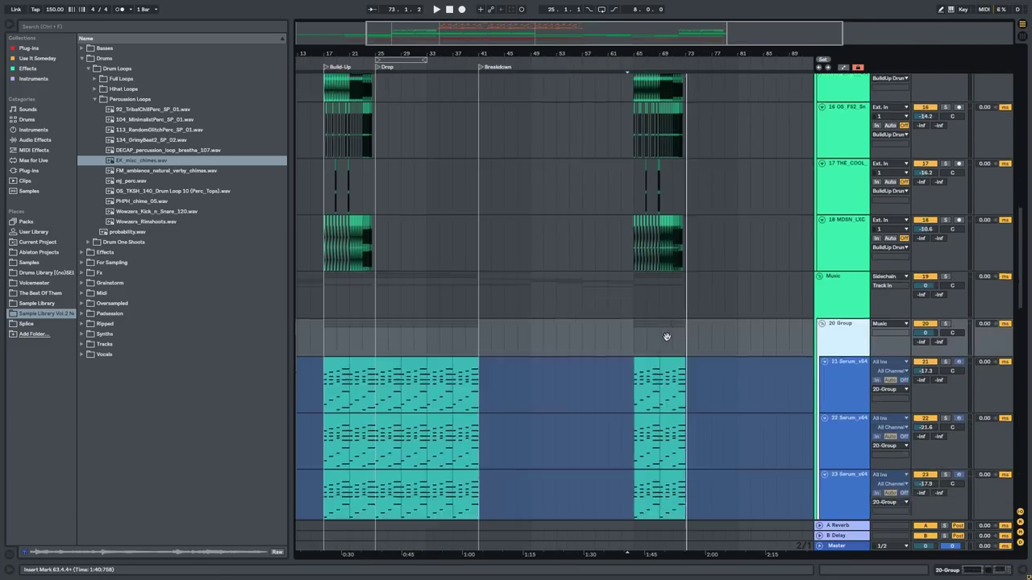
# Show the BuildUp Drums group's Auto Filter frequency automation and play the late build-up from bar 23.
pyautogui.scroll(1, 668, 354)
pyautogui.scroll(2, 724, 355)
pyautogui.moveTo(581, 201); pyautogui.dragTo(687, 323)
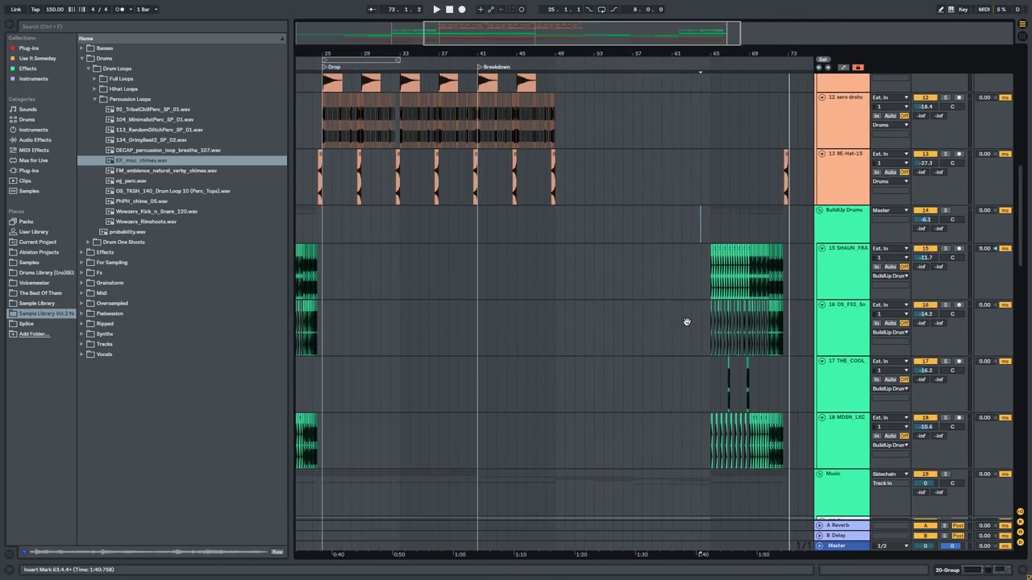
pyautogui.click(803, 236)
pyautogui.press('a')
pyautogui.scroll(-2, 606, 263)
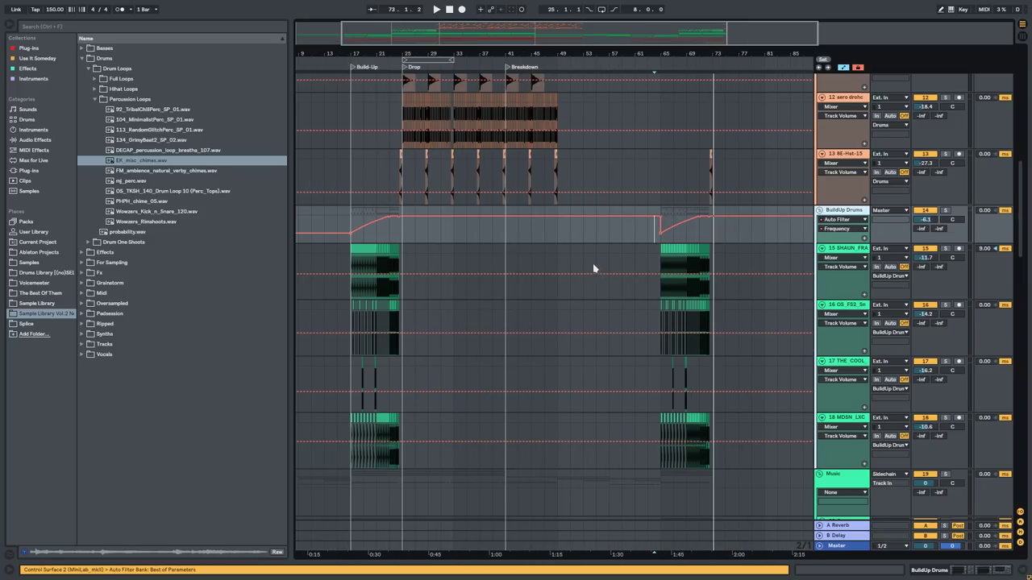
pyautogui.scroll(5, 379, 240)
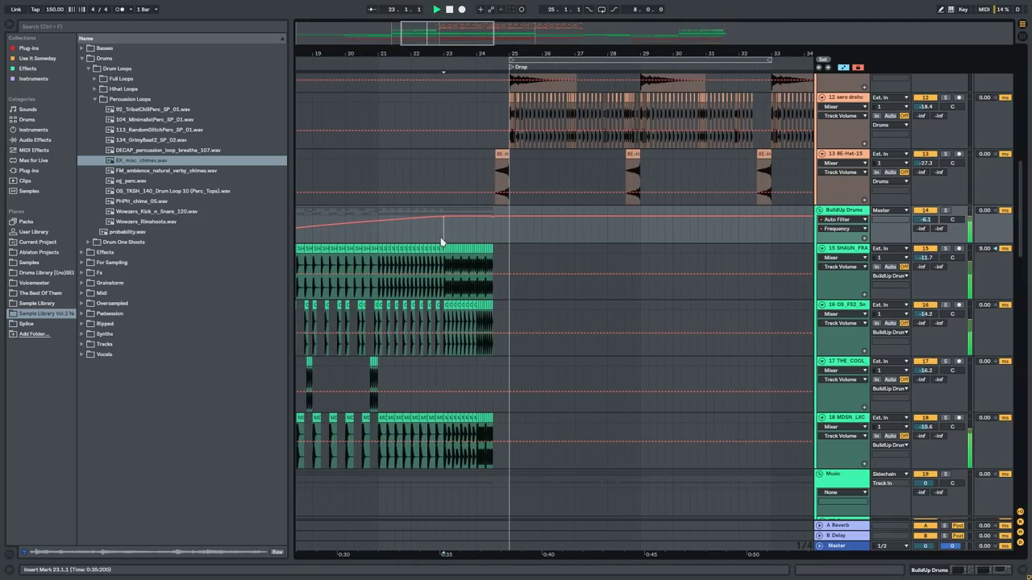
pyautogui.moveTo(441, 239); pyautogui.dragTo(406, 224)
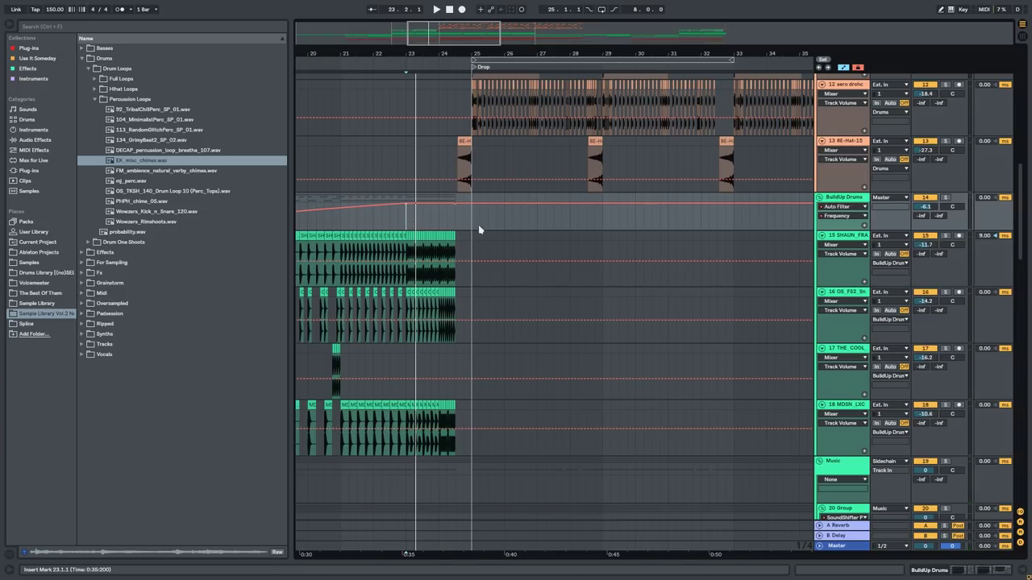
# Hide the automation lanes and collapse all track groups.
pyautogui.scroll(-4, 474, 227)
pyautogui.moveTo(574, 362); pyautogui.dragTo(618, 495)
pyautogui.scroll(-1, 507, 304)
pyautogui.click(846, 70)
pyautogui.scroll(-1, 670, 237)
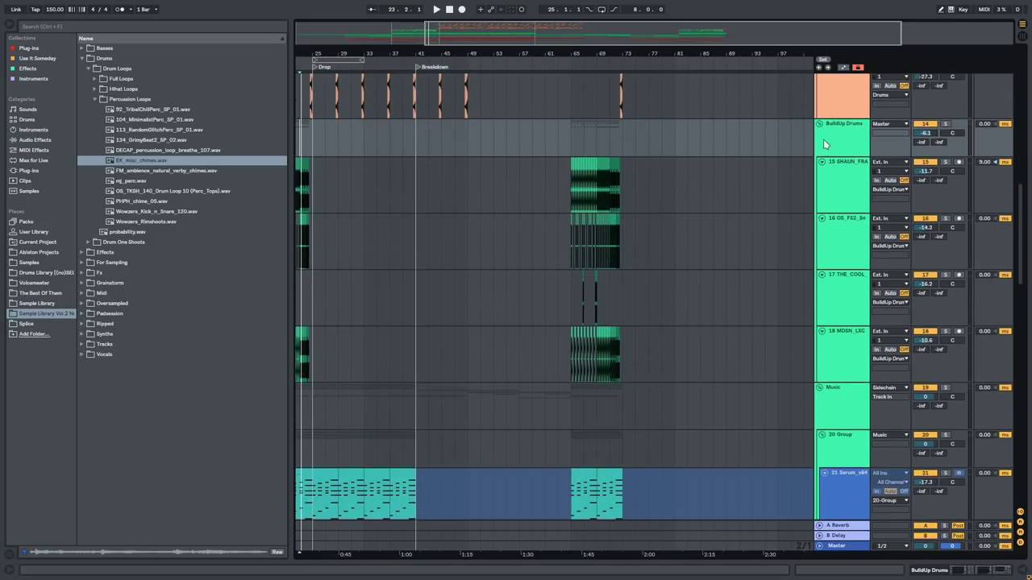
pyautogui.keyDown('alt'); pyautogui.click(823, 126); pyautogui.keyUp('alt')
# Copy the whole drop section from bar 25 to bar 41 across all tracks and paste it at bar 73.
pyautogui.scroll(-3, 407, 89)
pyautogui.moveTo(410, 101); pyautogui.dragTo(470, 182)
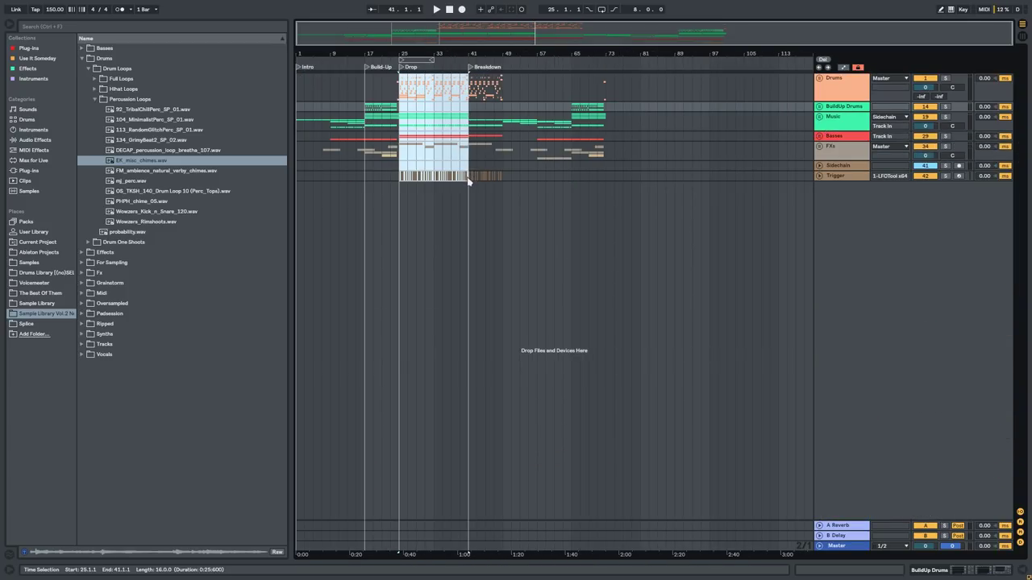
pyautogui.click(606, 85)
pyautogui.hotkey('ctrl', 'v')
# Expand the Music group and show the device chain of the 20 Group.
pyautogui.scroll(1, 633, 101)
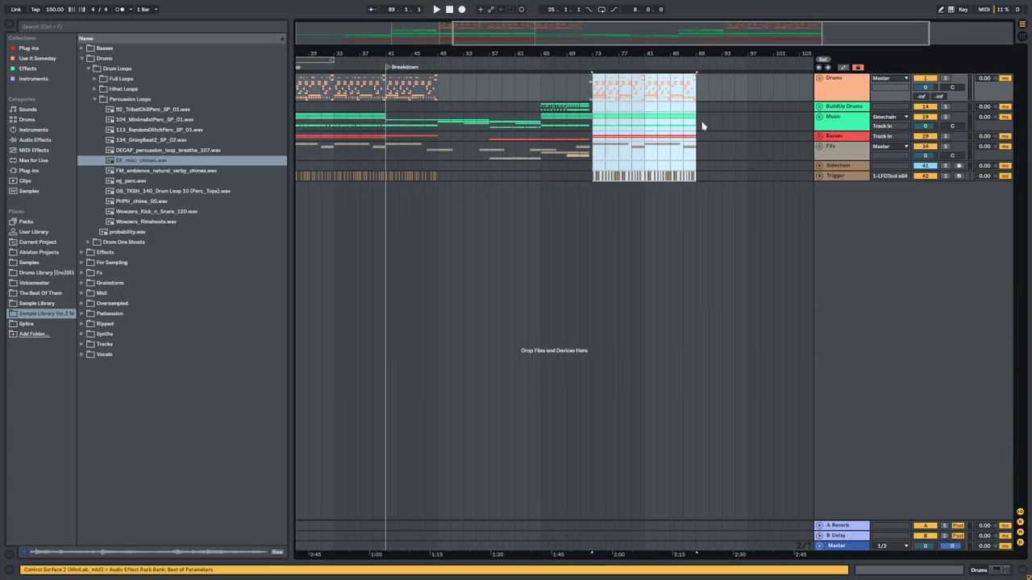
pyautogui.click(859, 118)
pyautogui.click(820, 117)
pyautogui.scroll(2, 666, 161)
pyautogui.click(834, 176)
pyautogui.click(978, 571)
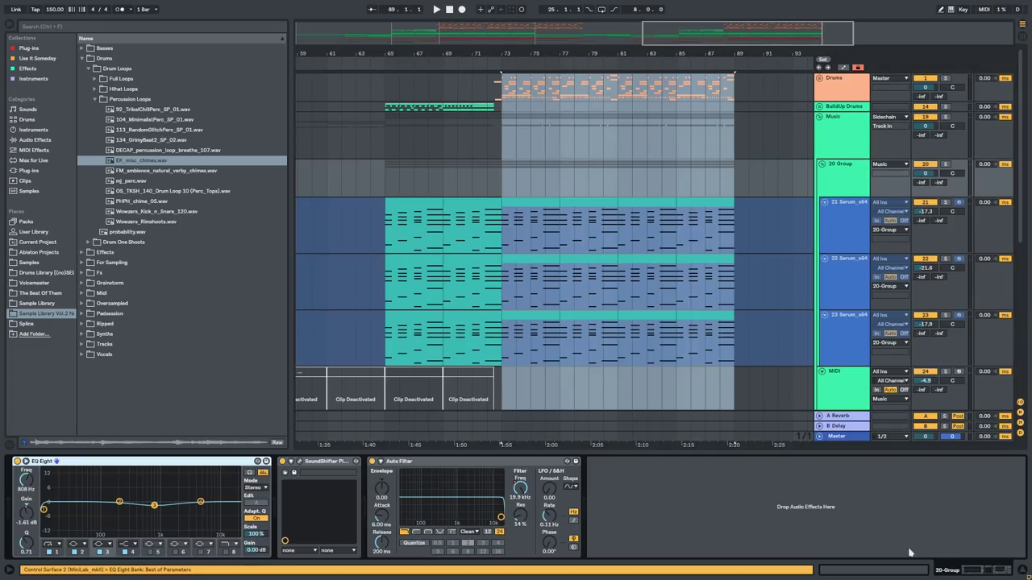
# Add Auto Pan after the Auto Filter on the 20 Group, with a synced rate of 1/8 and phase at 0°.
pyautogui.click(506, 196)
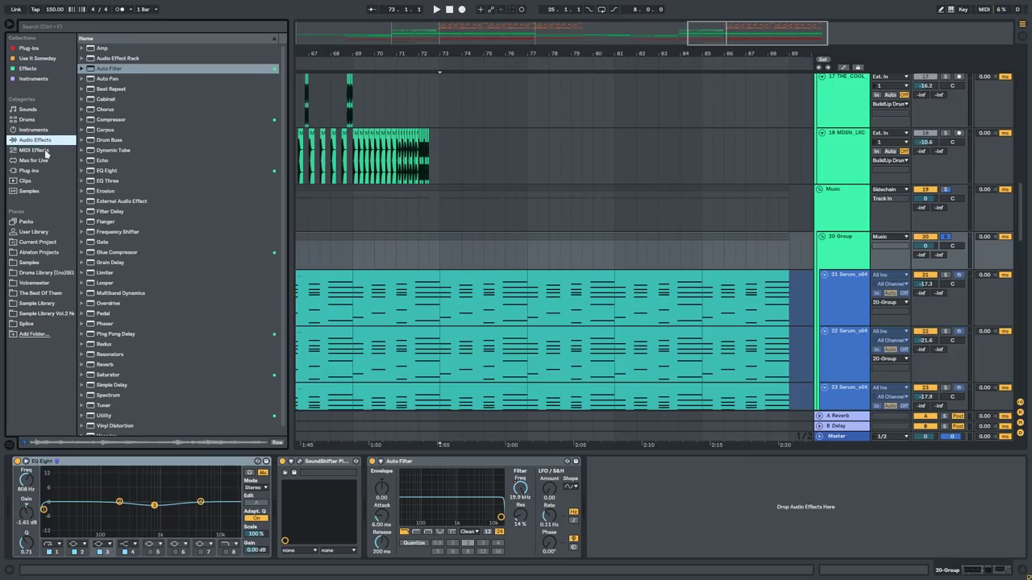
pyautogui.click(45, 151)
pyautogui.click(40, 141)
pyautogui.moveTo(107, 79); pyautogui.dragTo(631, 462)
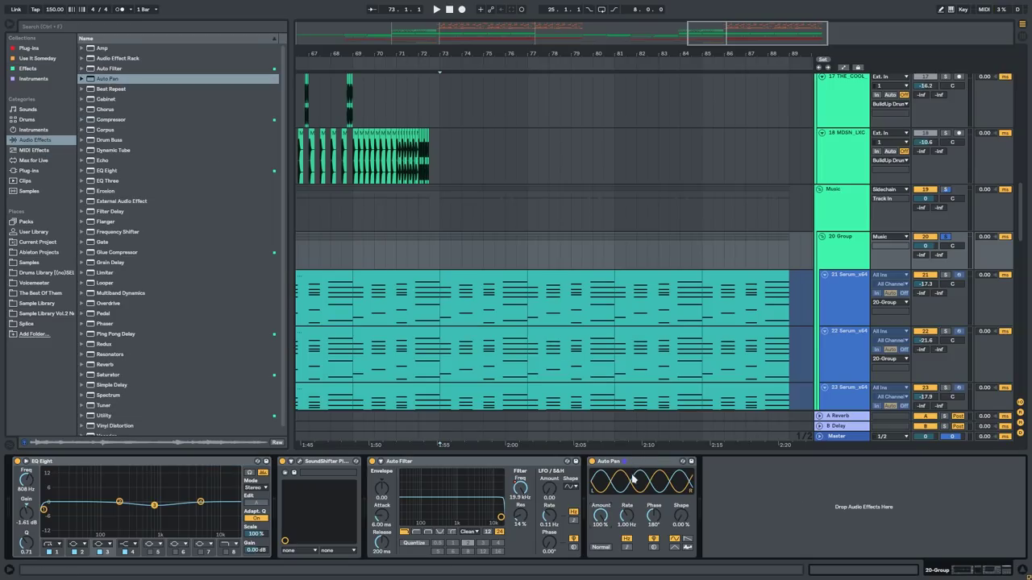
pyautogui.click(627, 548)
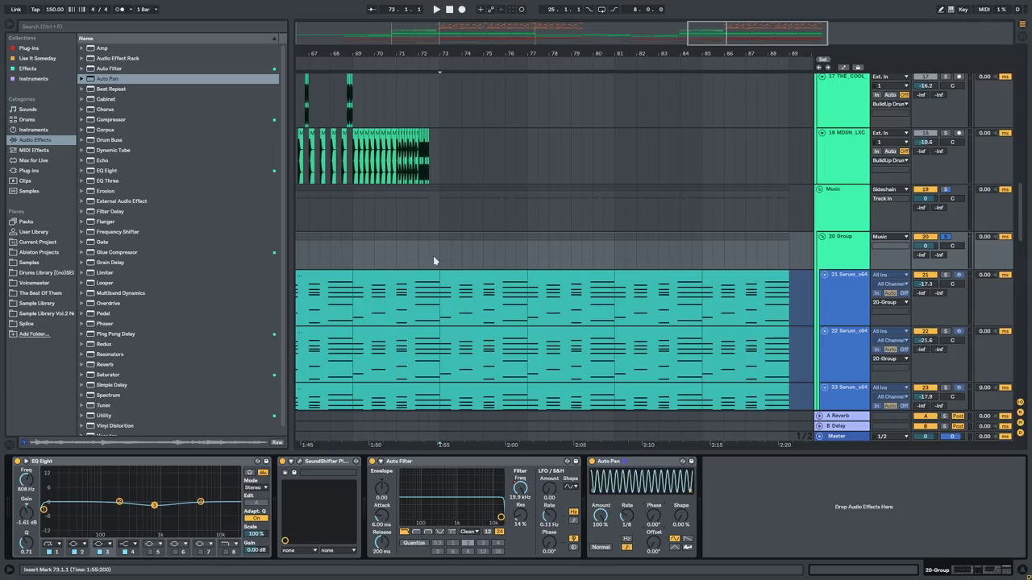
# Play the second drop from bar 73 to hear the Auto Pan effect on the 20 Group chords.
pyautogui.scroll(-5, 436, 257)
pyautogui.scroll(3, 488, 252)
pyautogui.moveTo(584, 287); pyautogui.dragTo(564, 282)
pyautogui.scroll(3, 536, 280)
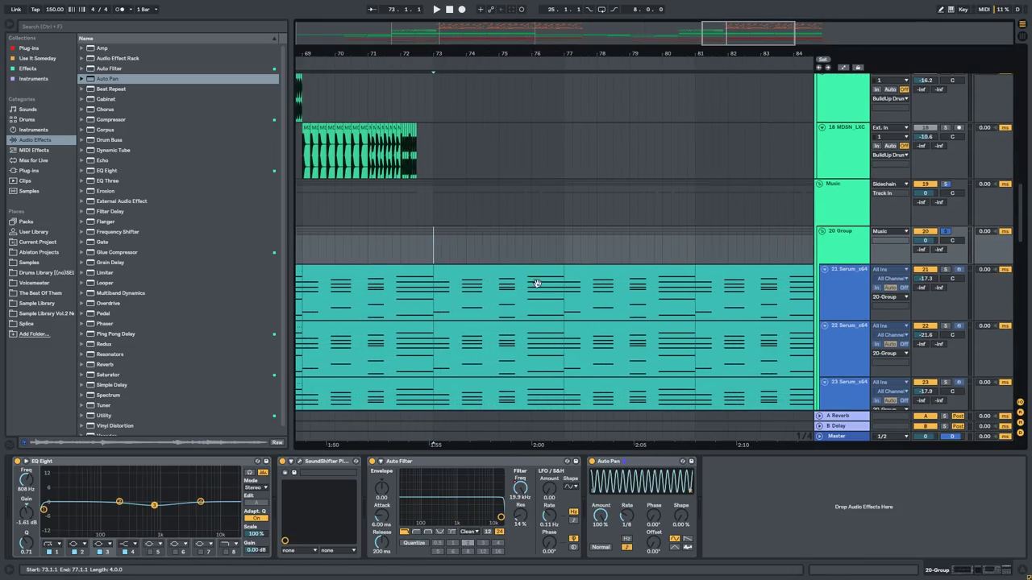
pyautogui.press('space')
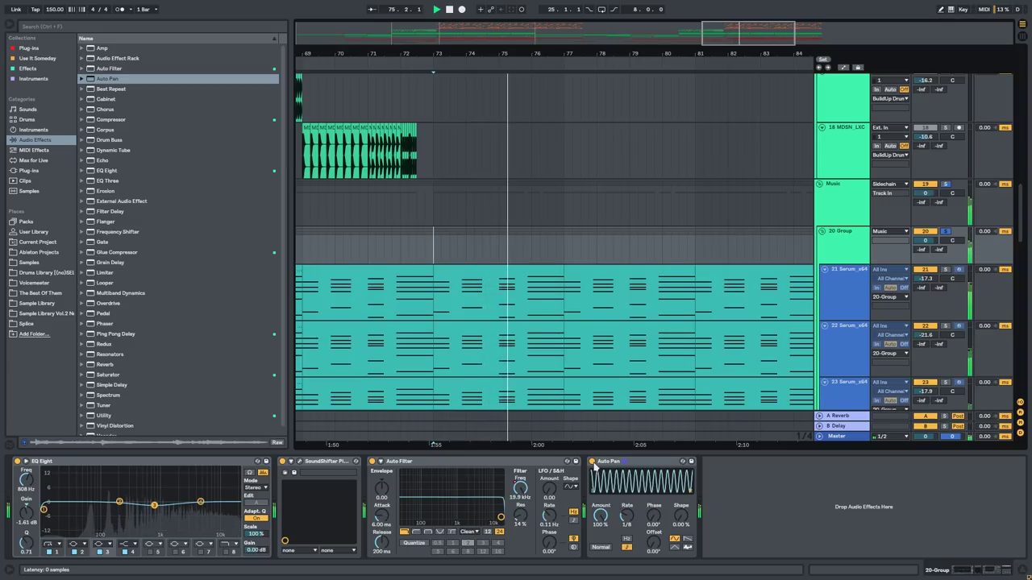
pyautogui.press('space')
pyautogui.press('space')
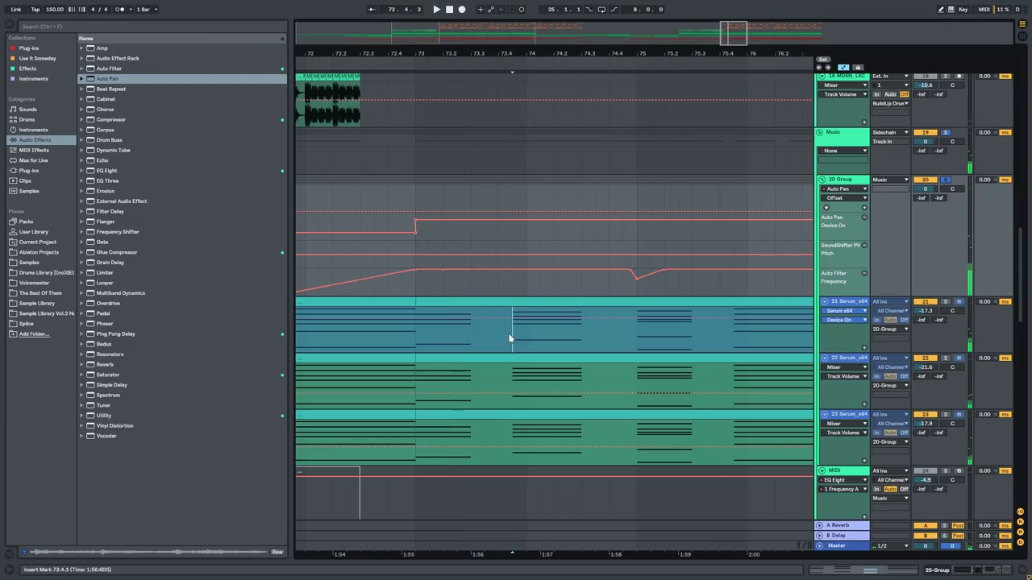
# Hide the automation lanes and play the Serum chords from bar 73.
pyautogui.click(512, 330)
pyautogui.press('a')
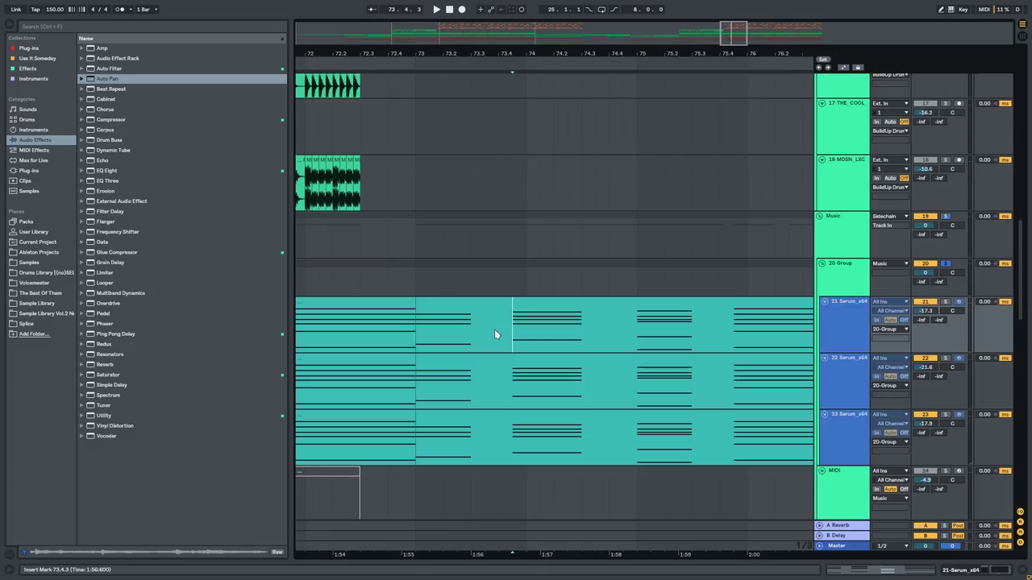
pyautogui.click(414, 292)
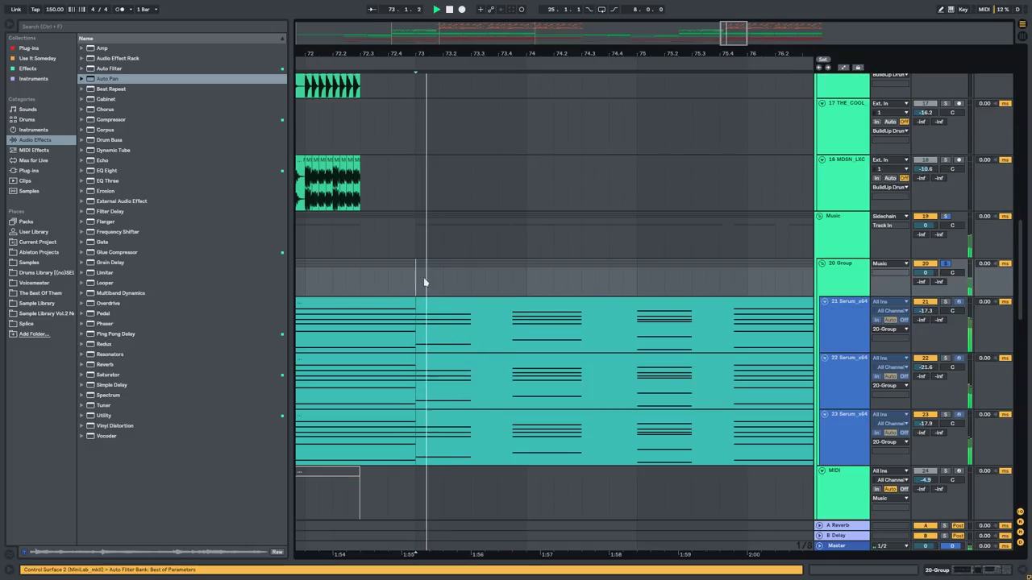
pyautogui.press('space')
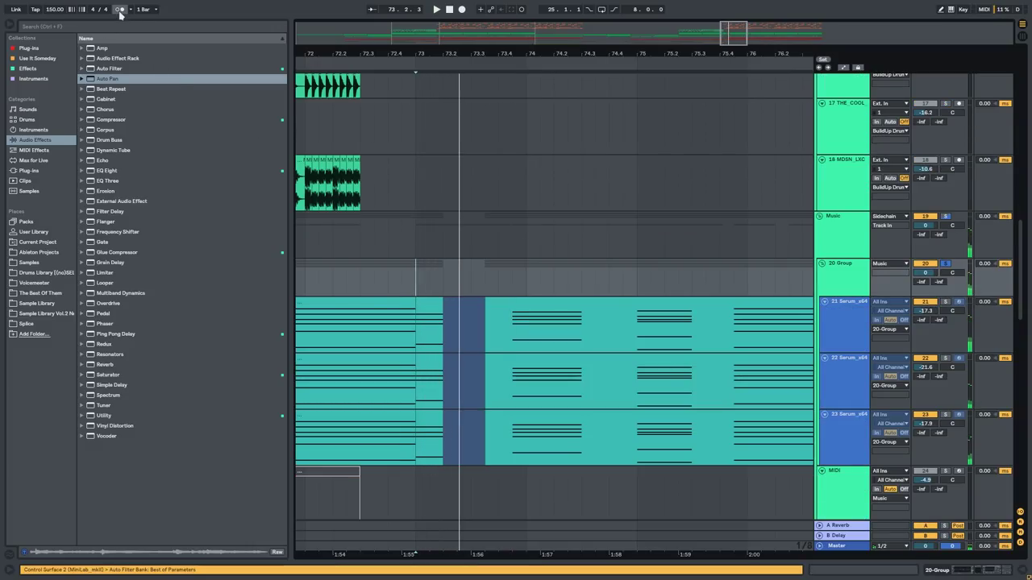
# Turn on the metronome and copy the one-beat chord at 73.1.1 on the three Serum tracks to 73.3.1.
pyautogui.click(120, 9)
pyautogui.moveTo(431, 315); pyautogui.dragTo(438, 360)
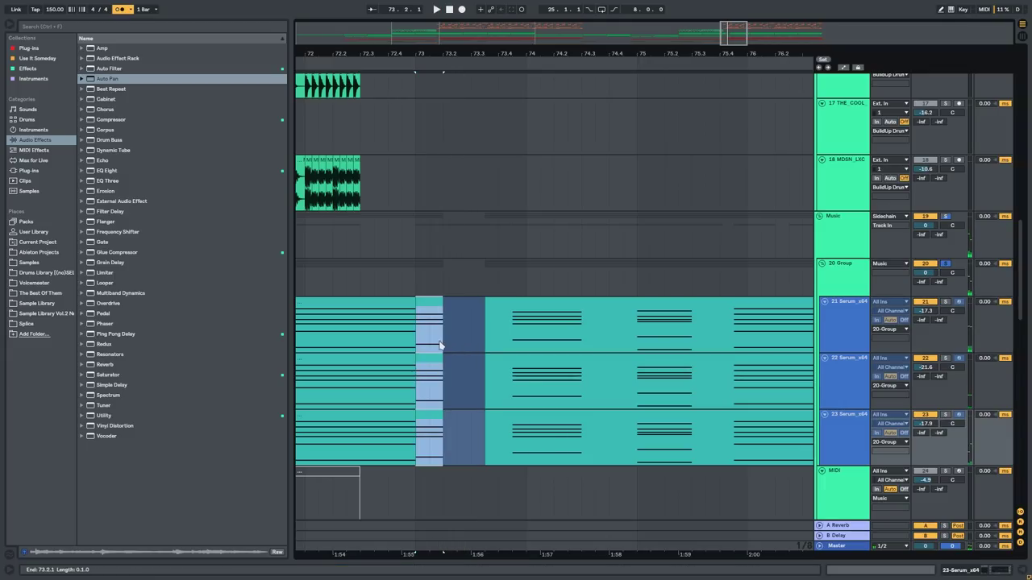
pyautogui.moveTo(435, 309); pyautogui.dragTo(491, 315)
pyautogui.click(401, 287)
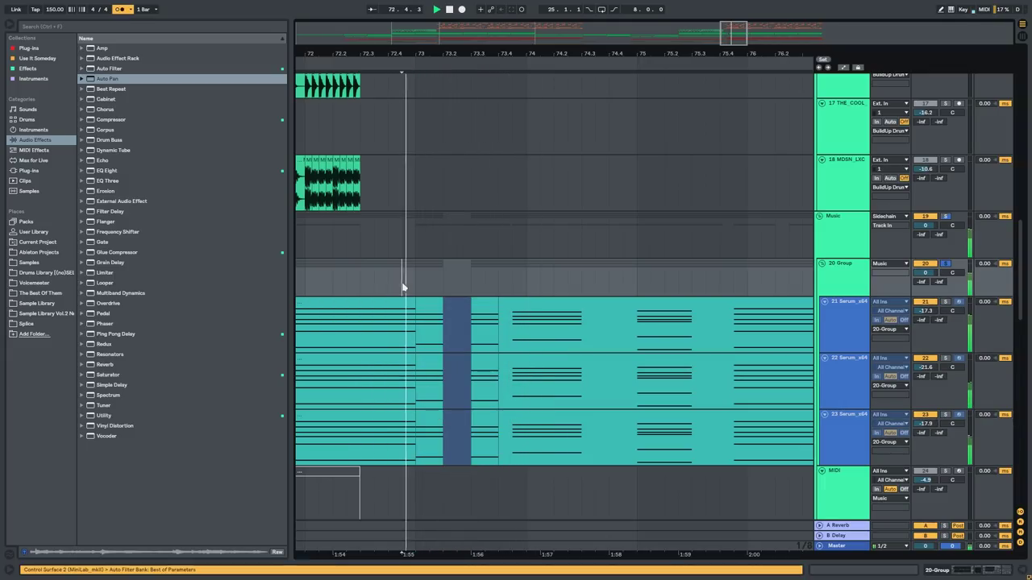
# Move the copied chord on all three Serum tracks half a beat earlier to 73.2.3 and listen to the rhythm.
pyautogui.click(485, 303)
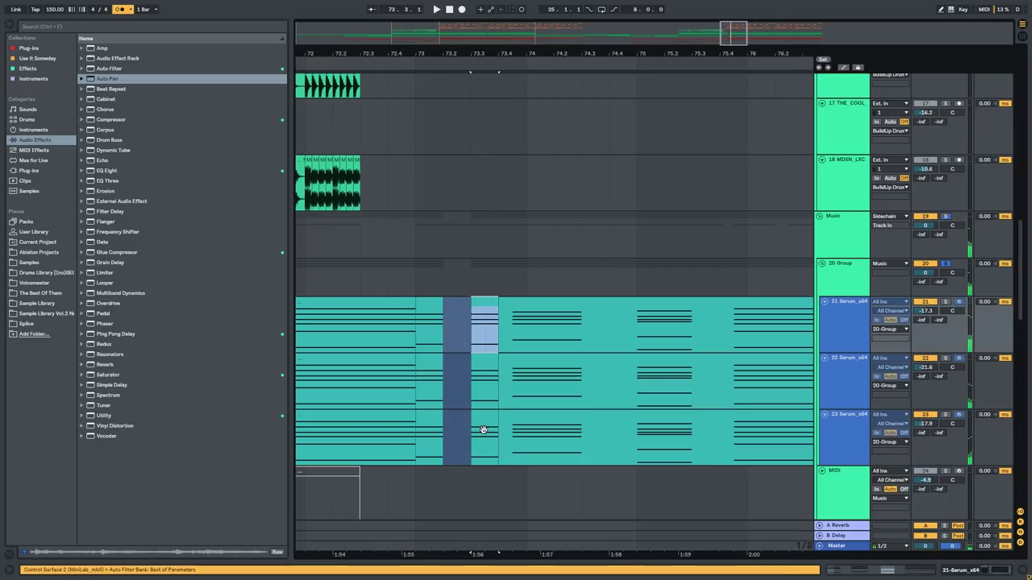
pyautogui.keyDown('shift'); pyautogui.click(481, 419); pyautogui.keyUp('shift')
pyautogui.moveTo(482, 306); pyautogui.dragTo(469, 306)
pyautogui.click(387, 277)
pyautogui.press('space')
pyautogui.click(472, 326)
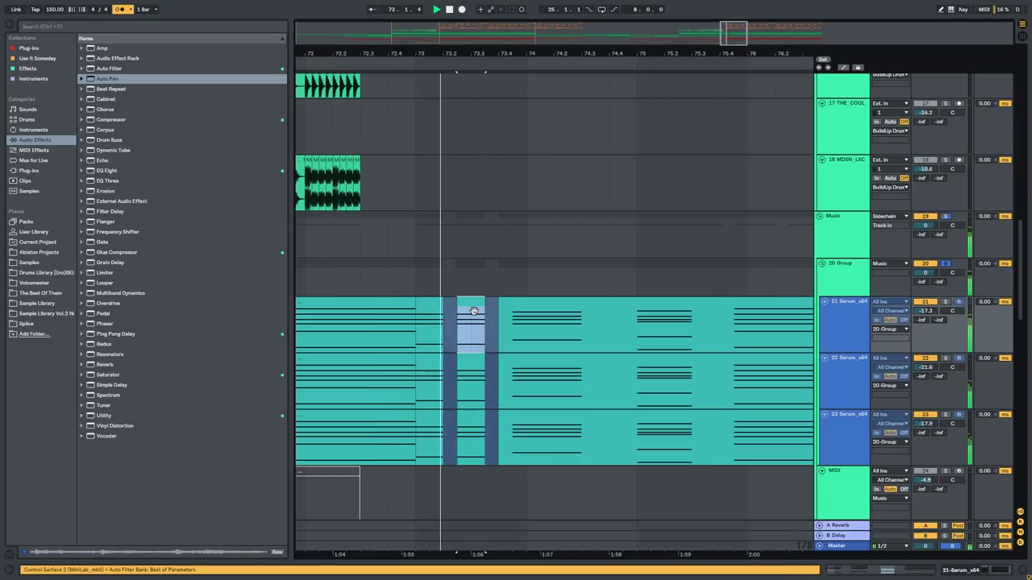
pyautogui.press('space')
# Shift the following chord on the three Serum tracks half a beat earlier so its notes start at 73.4.1.
pyautogui.click(508, 319)
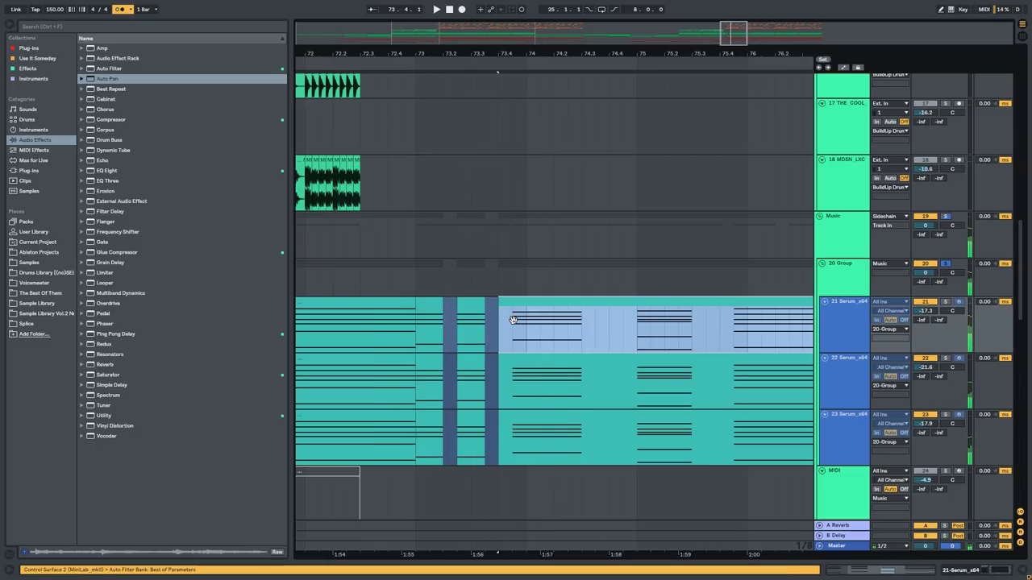
pyautogui.click(401, 283)
pyautogui.press('space')
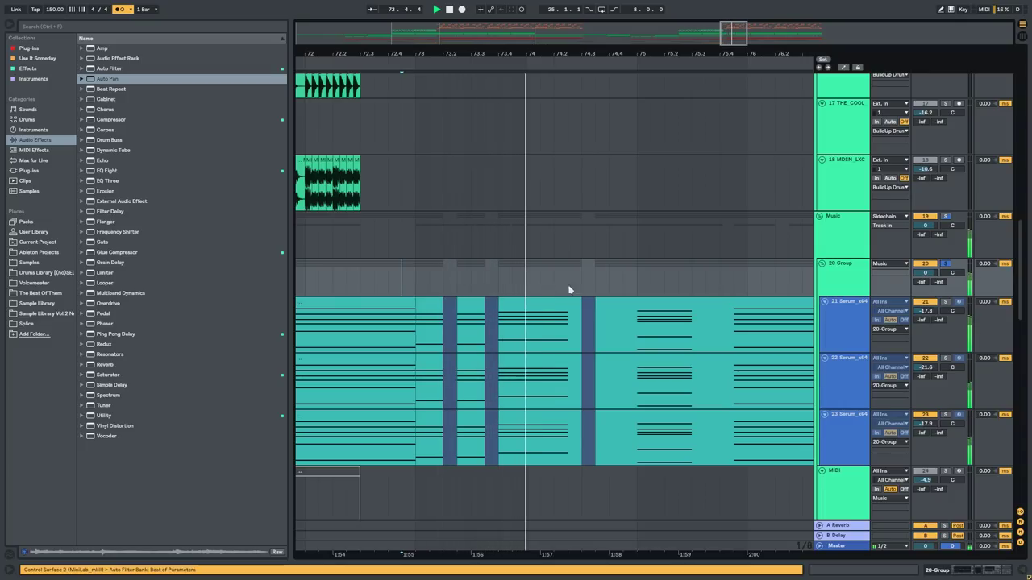
pyautogui.press('space')
# Clear the three Serum tracks between 74.3.1 and 75.1.1 after playing the passage.
pyautogui.moveTo(589, 314); pyautogui.dragTo(574, 393)
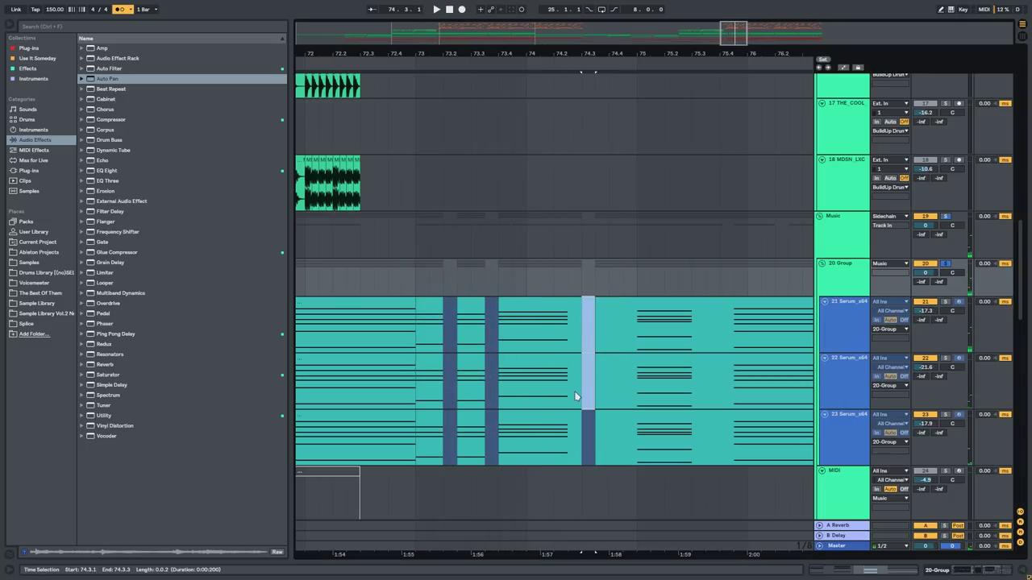
pyautogui.press('space')
pyautogui.click(570, 276)
pyautogui.moveTo(630, 285); pyautogui.dragTo(552, 253)
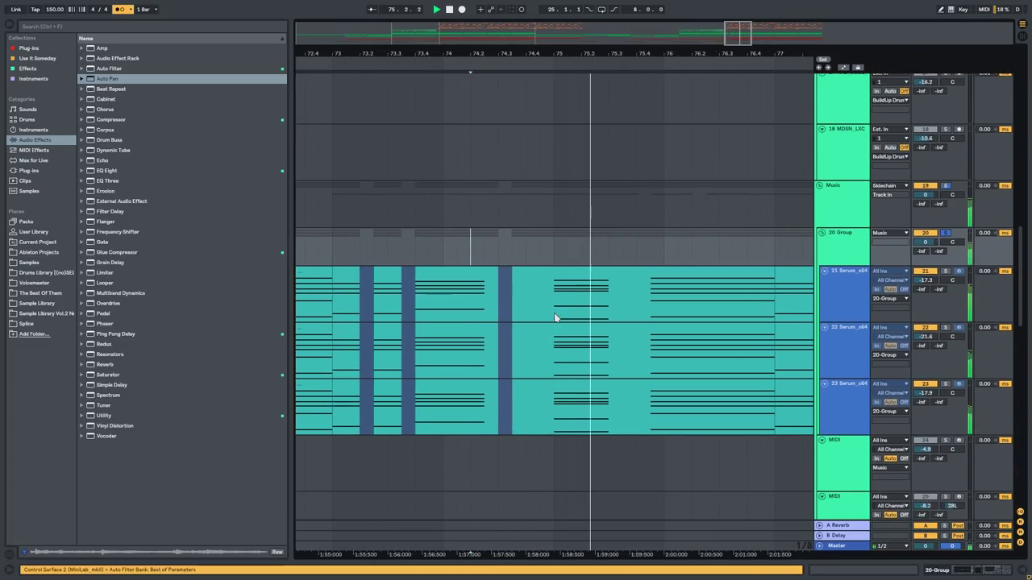
pyautogui.moveTo(555, 319); pyautogui.dragTo(512, 428)
pyautogui.press('Delete')
# Clear the Serum chords after 75.2.1 and copy the one-beat chord from 75.1.1 to 75.2.3.
pyautogui.moveTo(584, 427); pyautogui.dragTo(622, 290)
pyautogui.press('Delete')
pyautogui.moveTo(556, 306); pyautogui.dragTo(573, 412)
pyautogui.moveTo(574, 275); pyautogui.dragTo(615, 275)
# Move the long chord on the three Serum tracks half a beat earlier and play it from 75.3.3.
pyautogui.moveTo(653, 298); pyautogui.dragTo(775, 415)
pyautogui.moveTo(674, 280); pyautogui.dragTo(661, 278)
pyautogui.click(623, 247)
pyautogui.press('space')
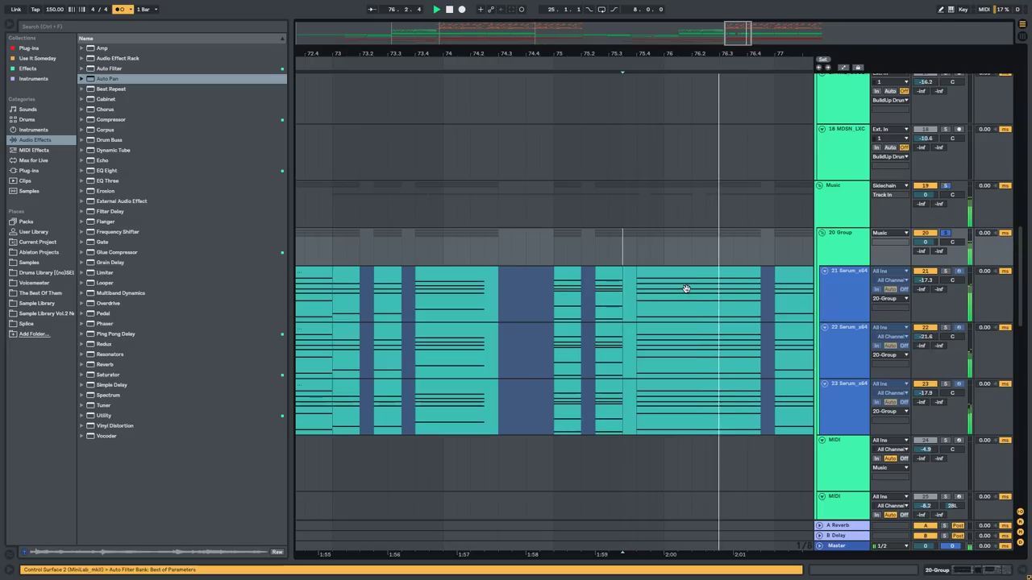
# Cut gaps in the three Serum tracks from 75.3.3 to 75.4.1 and from 76.3.1 to 76.3.3.
pyautogui.click(333, 252)
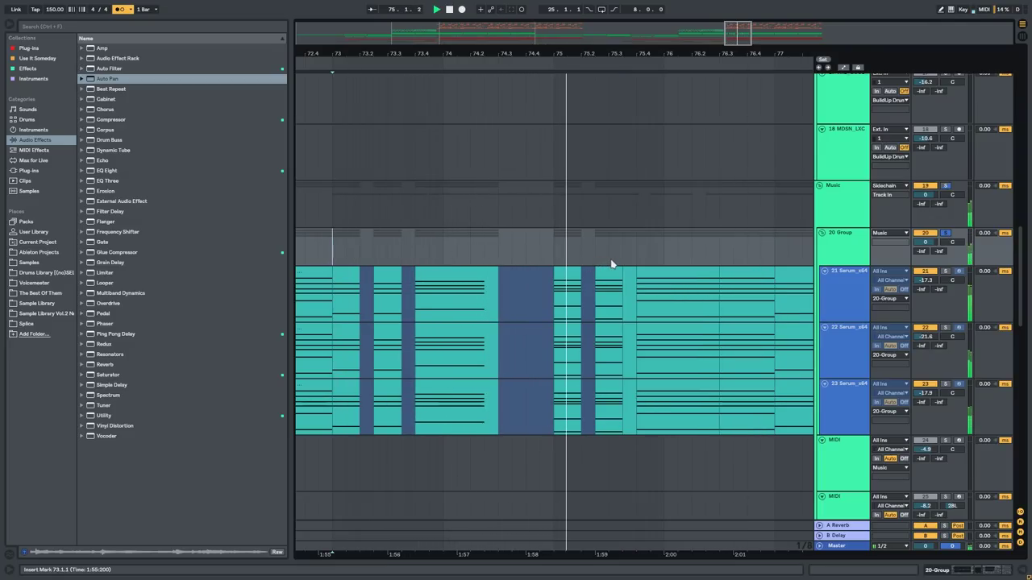
pyautogui.moveTo(626, 270); pyautogui.dragTo(629, 415)
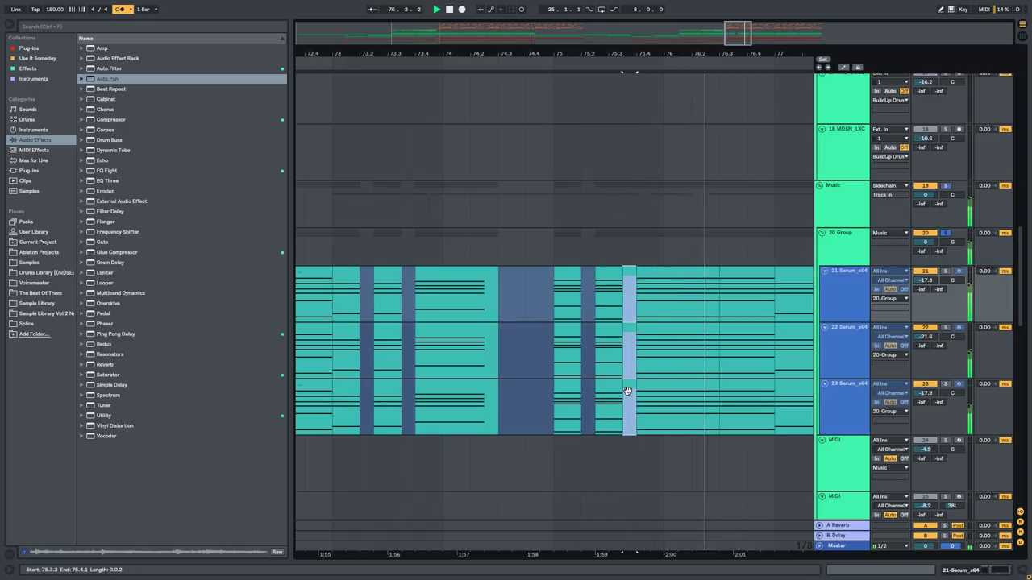
pyautogui.moveTo(742, 283); pyautogui.dragTo(762, 385)
pyautogui.click(661, 234)
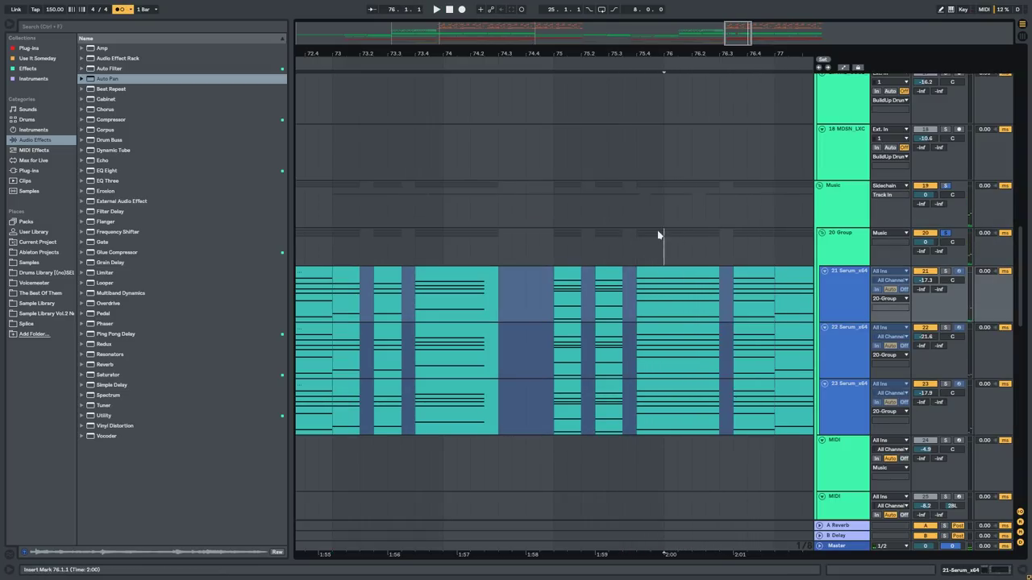
pyautogui.moveTo(738, 234); pyautogui.dragTo(620, 212)
pyautogui.scroll(-3, 702, 212)
pyautogui.moveTo(615, 276); pyautogui.dragTo(598, 279)
pyautogui.scroll(-3, 476, 358)
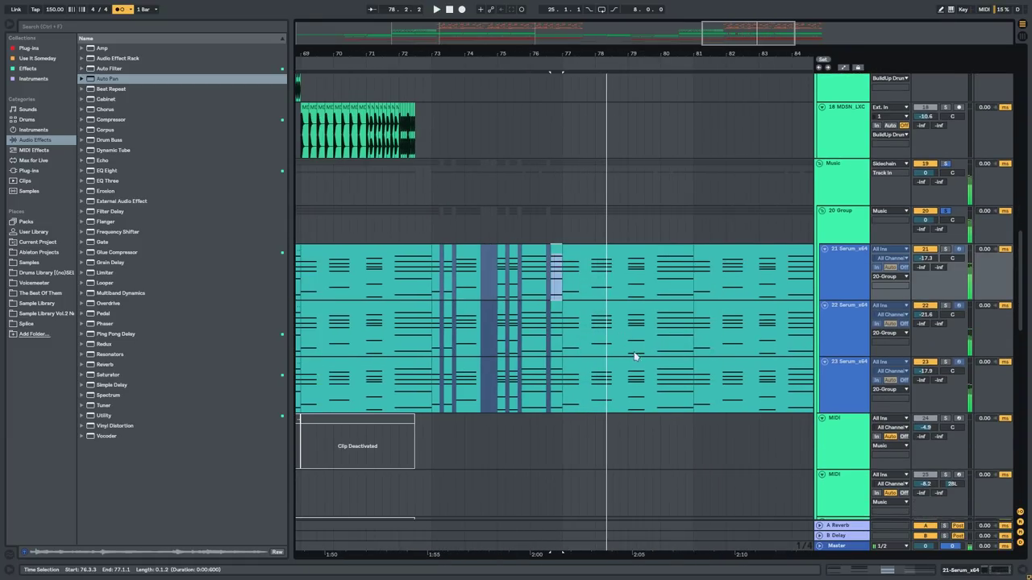
# Copy the edited Serum chord pattern of bars 73 to 77 over bars 77 to 81 and play it.
pyautogui.moveTo(635, 355); pyautogui.dragTo(579, 344)
pyautogui.click(581, 351)
pyautogui.press('space')
pyautogui.moveTo(637, 375)
pyautogui.mouseDown()
pyautogui.moveTo(562, 252)
pyautogui.moveTo(505, 241)
pyautogui.mouseUp()
pyautogui.hotkey('ctrl', 'v')
pyautogui.click(362, 216)
pyautogui.press('space')
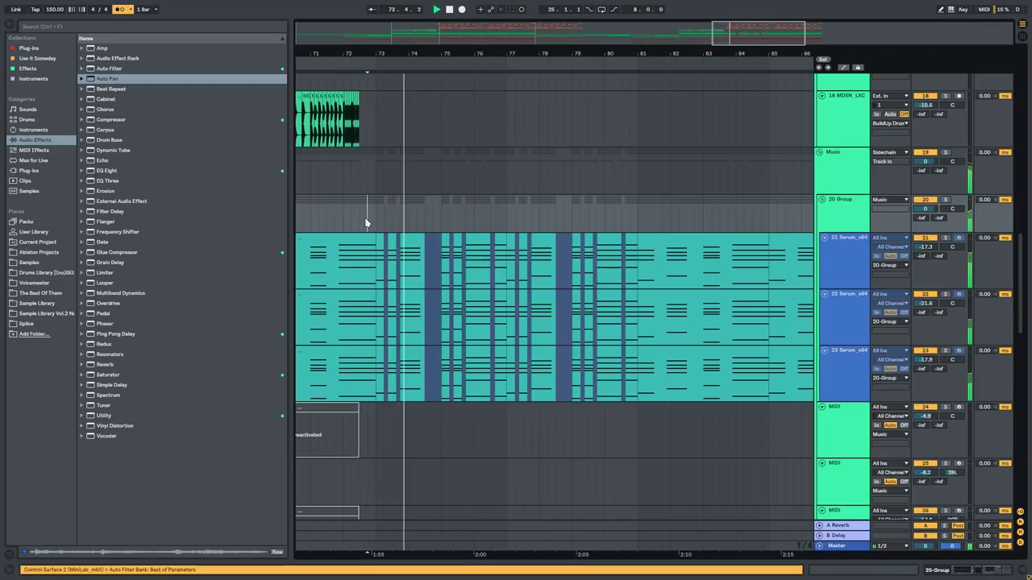
# Play the edited chords from 72.4.1 together with the rest of the drop.
pyautogui.scroll(1, 371, 217)
pyautogui.click(371, 218)
pyautogui.press('space')
pyautogui.press('space')
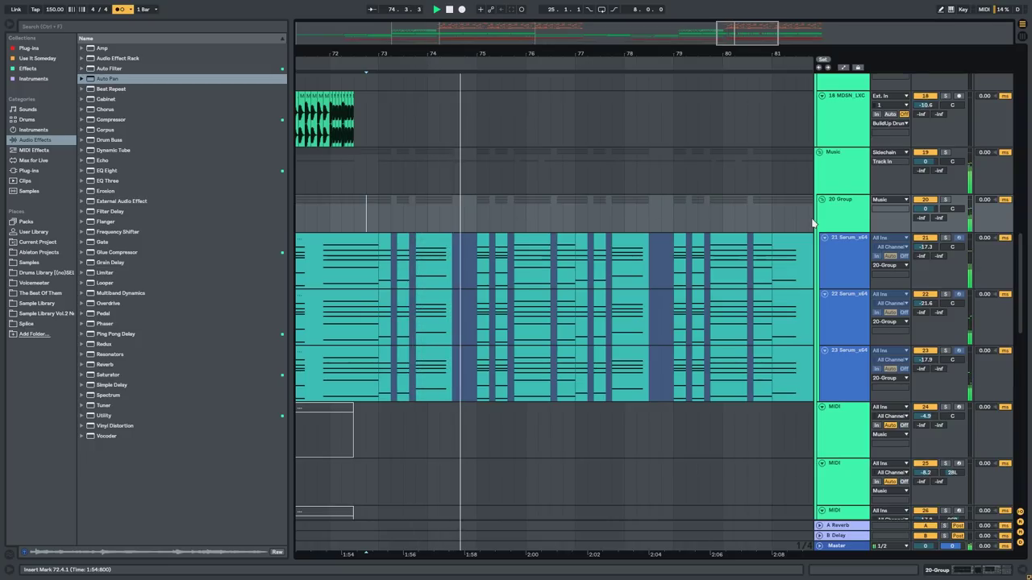
pyautogui.scroll(1, 313, 202)
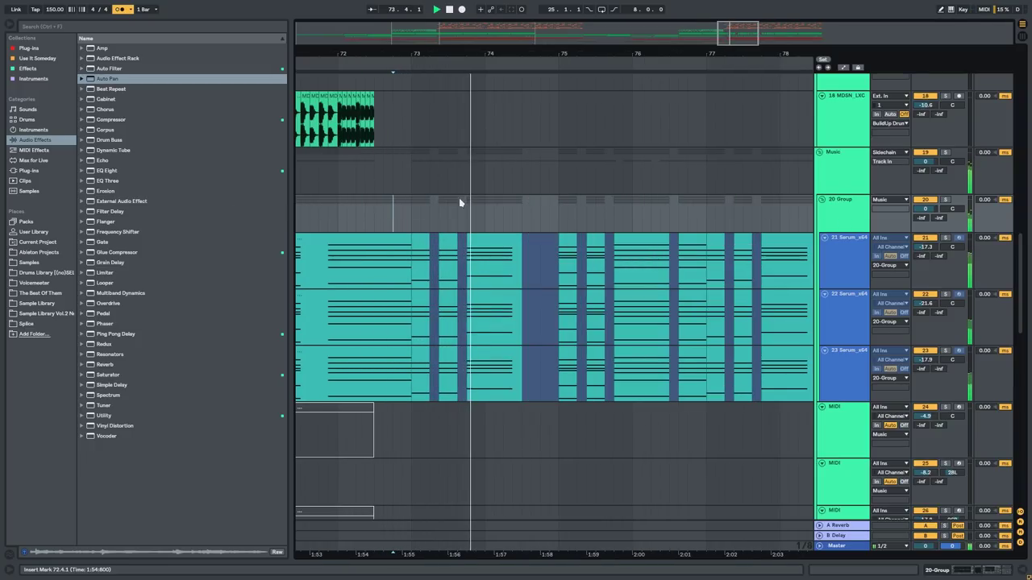
# Replace the kicks at 73.3.3 and 73.4.3 with a single kick at 73.4.1 and play from bar 73.
pyautogui.scroll(10, 423, 217)
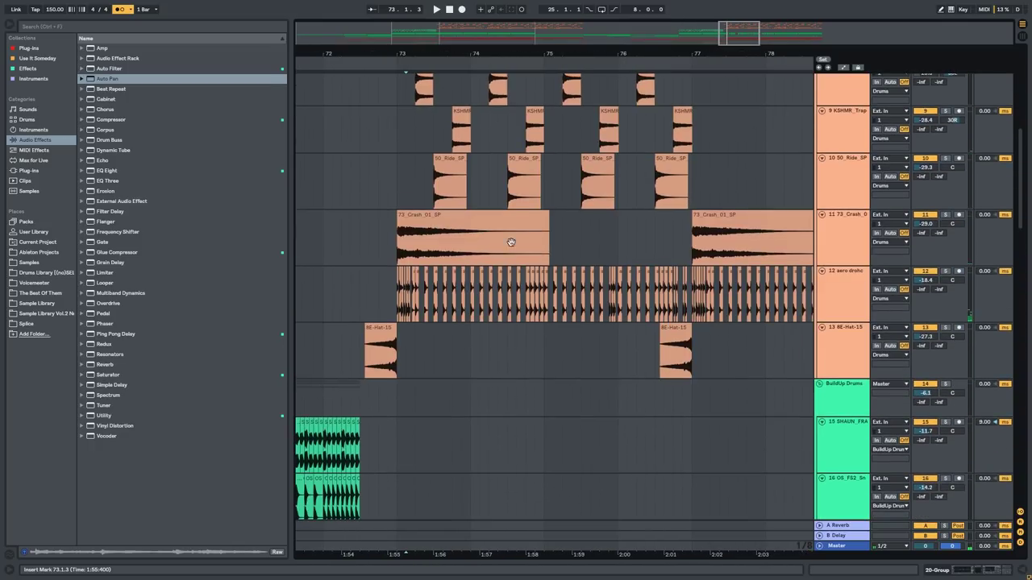
pyautogui.scroll(5, 449, 216)
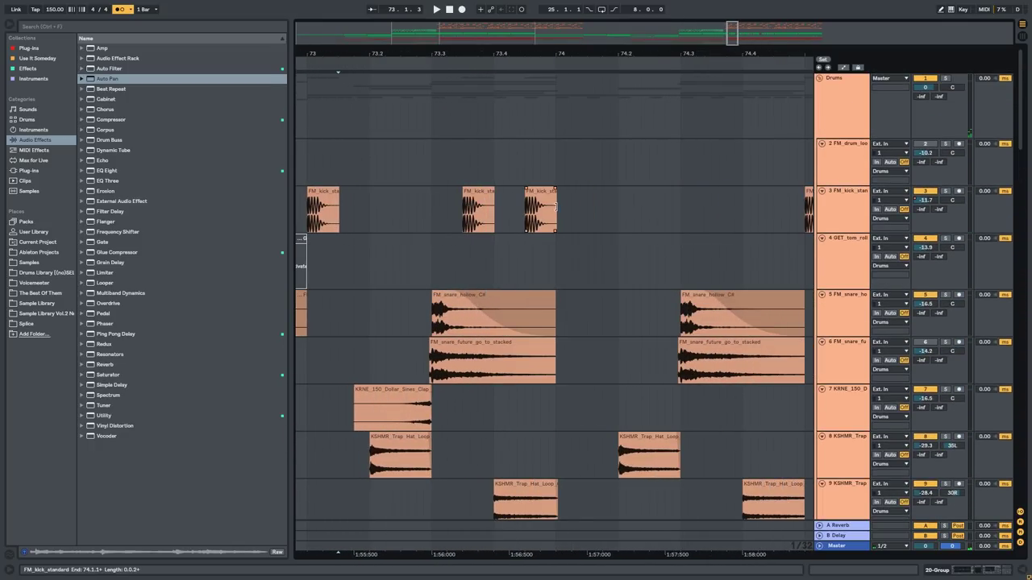
pyautogui.click(475, 200)
pyautogui.click(308, 172)
pyautogui.press('space')
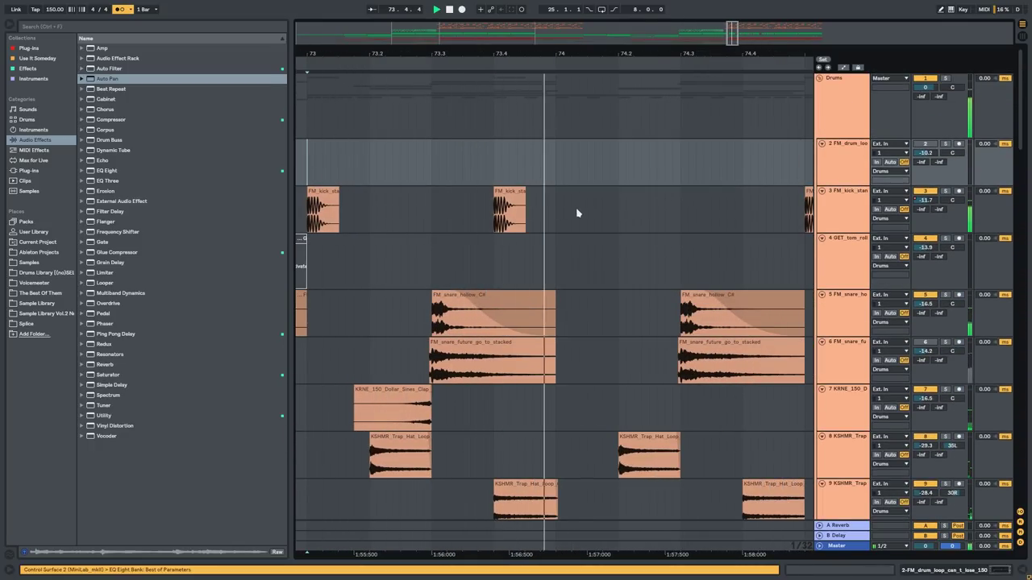
# Rearrange the remaining kick clips after bar 74 to follow the new chord rhythm.
pyautogui.moveTo(661, 222); pyautogui.dragTo(516, 210)
pyautogui.scroll(-2, 516, 211)
pyautogui.moveTo(766, 211); pyautogui.dragTo(610, 197)
pyautogui.moveTo(713, 240); pyautogui.dragTo(565, 251)
pyautogui.click(635, 205)
pyautogui.moveTo(684, 270); pyautogui.dragTo(508, 261)
pyautogui.click(605, 192)
pyautogui.moveTo(604, 192); pyautogui.dragTo(371, 233)
pyautogui.moveTo(710, 212); pyautogui.dragTo(605, 211)
pyautogui.moveTo(685, 222); pyautogui.dragTo(431, 229)
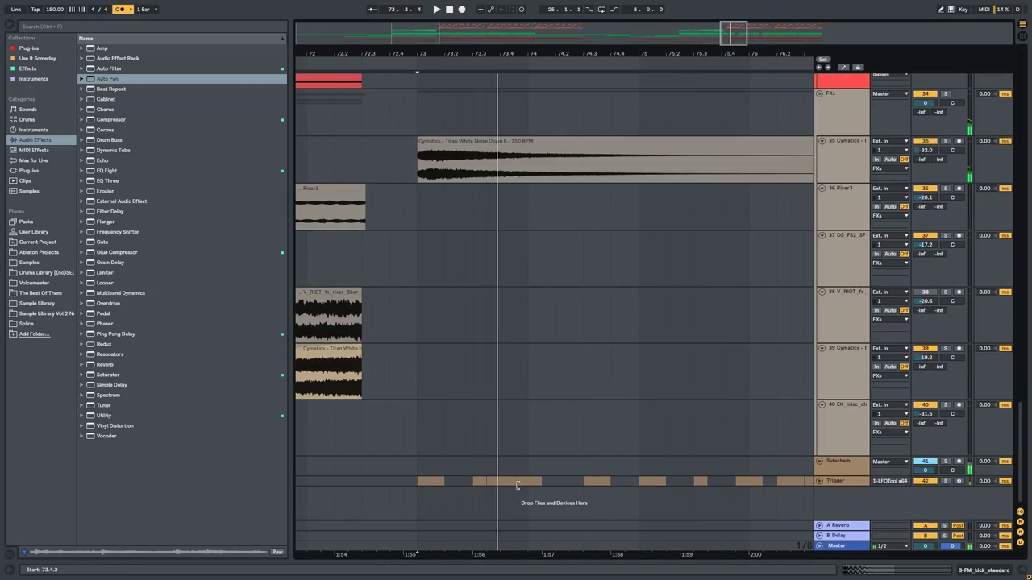
# Reposition the sidechain Trigger clip to start at 73.4.1 and listen from 74.2.1.
pyautogui.click(488, 482)
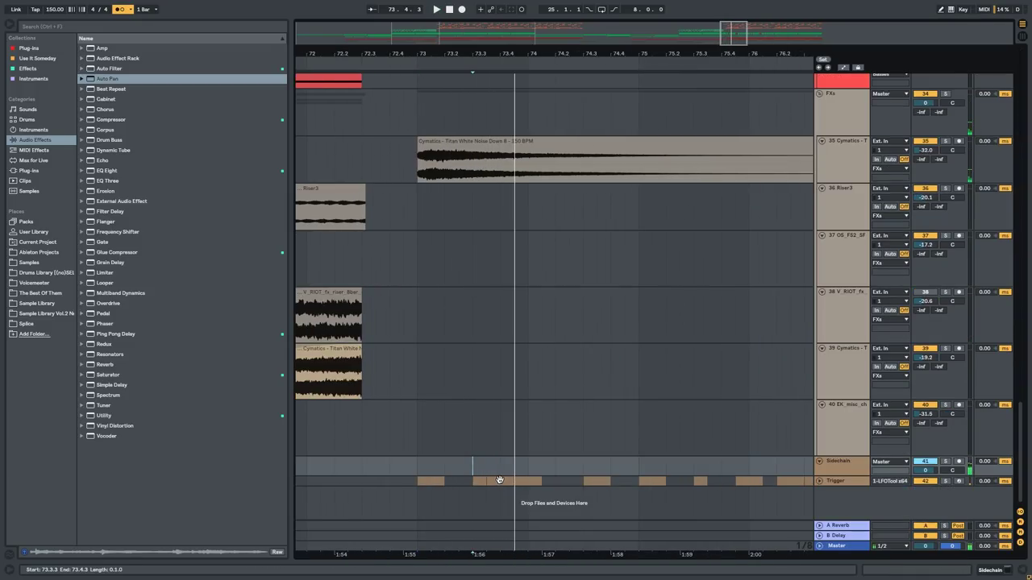
pyautogui.moveTo(485, 482); pyautogui.dragTo(509, 479)
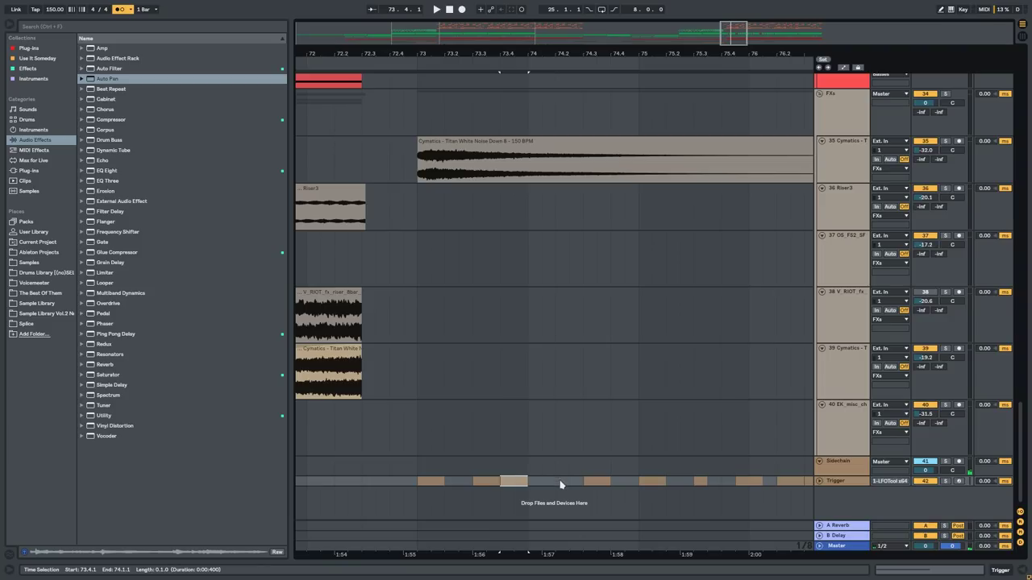
pyautogui.click(555, 466)
pyautogui.press('space')
pyautogui.scroll(-1, 556, 461)
pyautogui.hscroll(1, 542, 440)
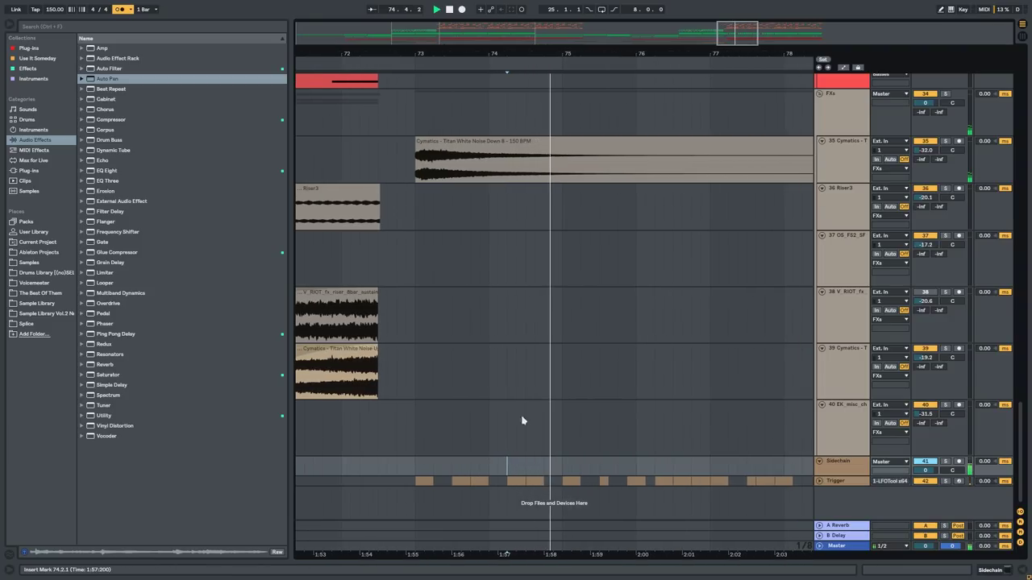
# Delete the Trigger clip at 74.2.1 and play the sidechain from bar 73.
pyautogui.click(461, 454)
pyautogui.press('space')
pyautogui.press('space')
pyautogui.click(466, 451)
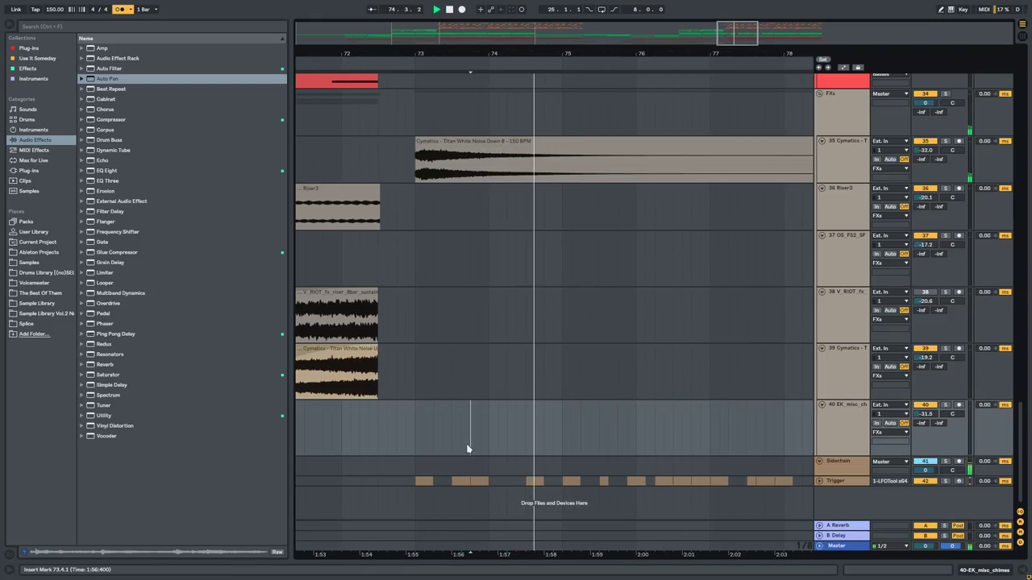
pyautogui.click(418, 462)
pyautogui.press('space')
pyautogui.press('space')
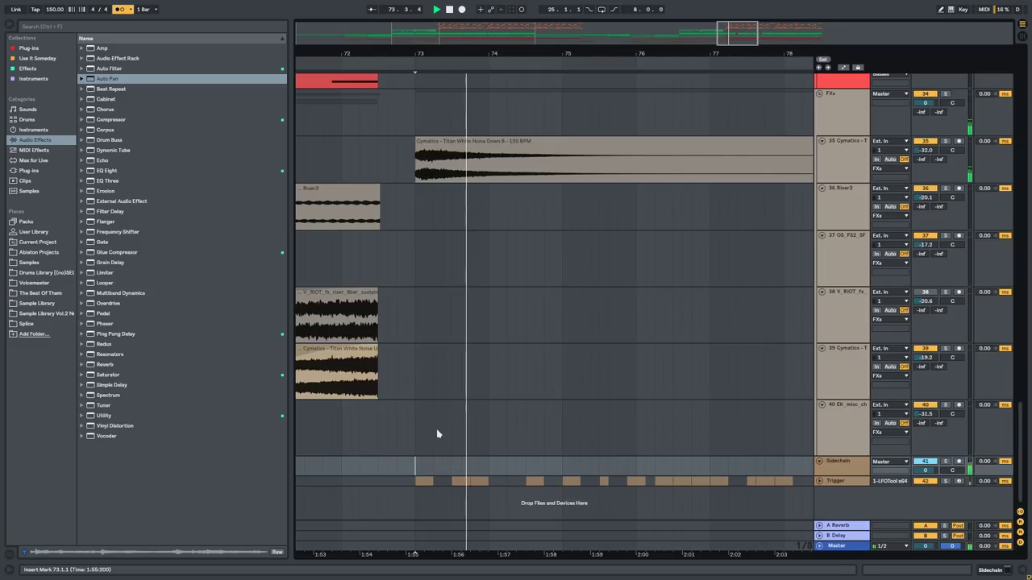
# Place a one-beat Trigger clip at 75.4.1 and check the Trigger pattern against the kicks.
pyautogui.moveTo(479, 482); pyautogui.dragTo(575, 482)
pyautogui.scroll(-1, 538, 468)
pyautogui.scroll(3, 539, 484)
pyautogui.press('space')
pyautogui.press('space')
pyautogui.hscroll(3, 613, 465)
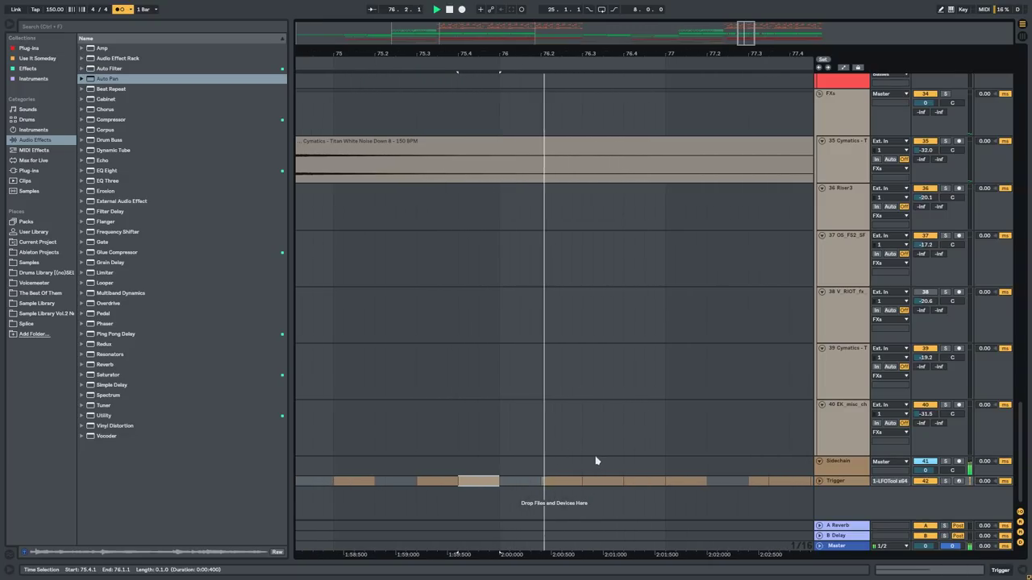
pyautogui.scroll(-5, 596, 461)
pyautogui.hscroll(-3, 637, 468)
pyautogui.moveTo(674, 487); pyautogui.dragTo(414, 482)
pyautogui.click(404, 479)
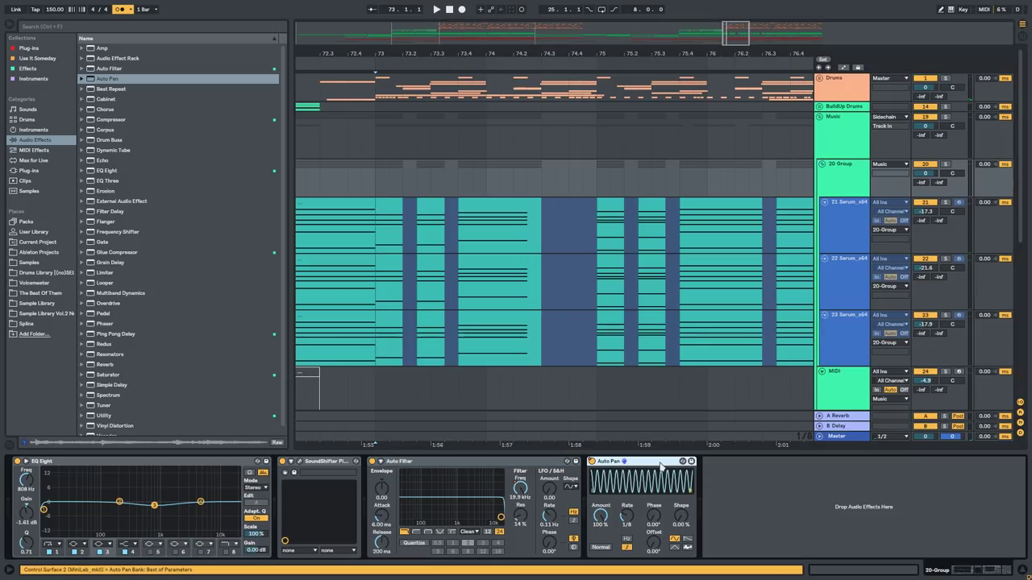
# Replace Auto Pan with LFOTool on the 20 Group and reshape its curve into a triangle peaking in the middle.
pyautogui.press('Delete')
pyautogui.click(47, 61)
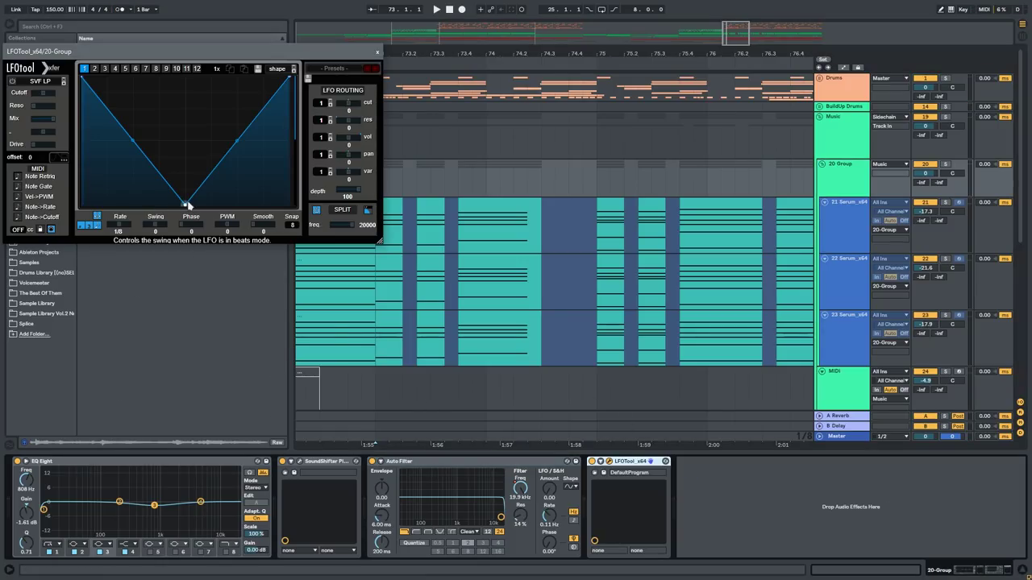
pyautogui.moveTo(187, 204); pyautogui.dragTo(186, 71)
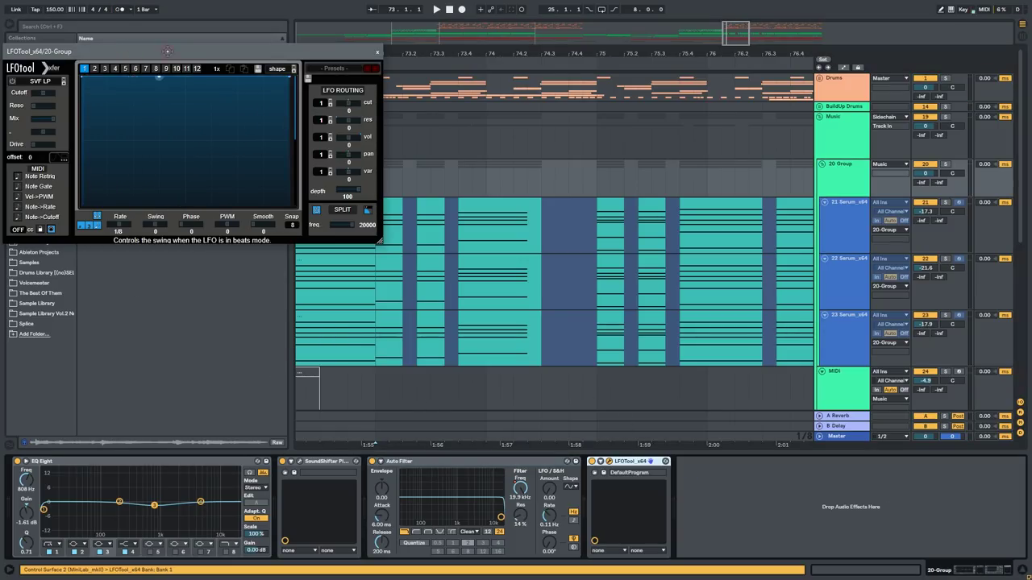
pyautogui.moveTo(83, 84); pyautogui.dragTo(82, 205)
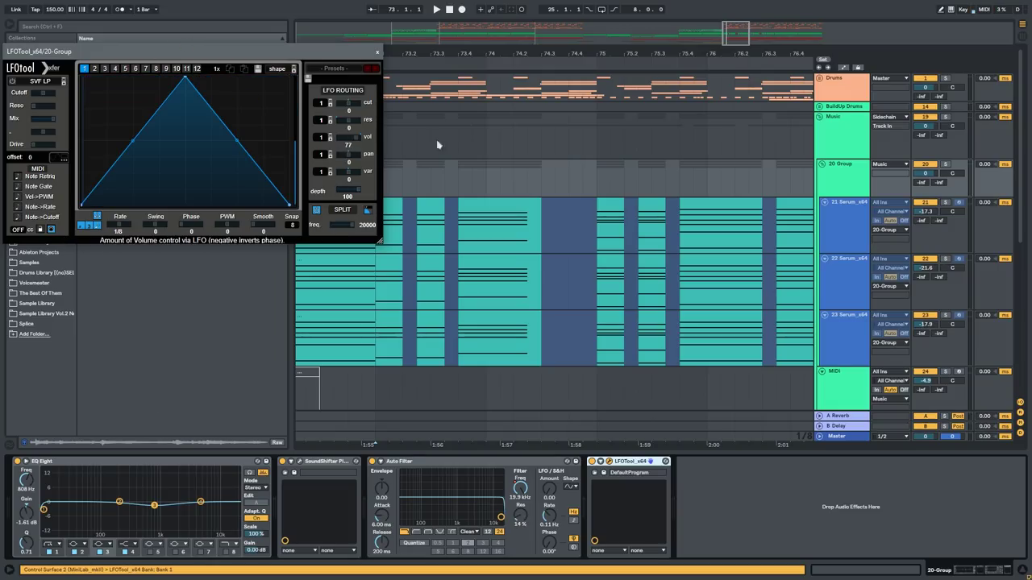
# Set LFOTool's volume routing to 100 and move the curve's peak to about a quarter of the cycle.
pyautogui.moveTo(385, 142); pyautogui.dragTo(586, 177)
pyautogui.press('space')
pyautogui.moveTo(186, 78); pyautogui.dragTo(133, 77)
pyautogui.click(436, 182)
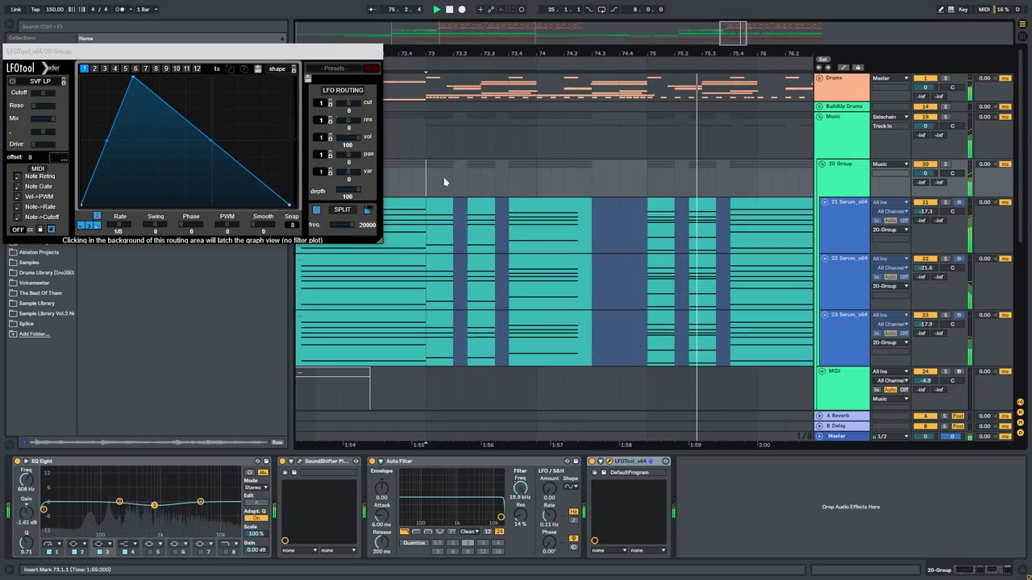
pyautogui.moveTo(133, 77); pyautogui.dragTo(133, 54)
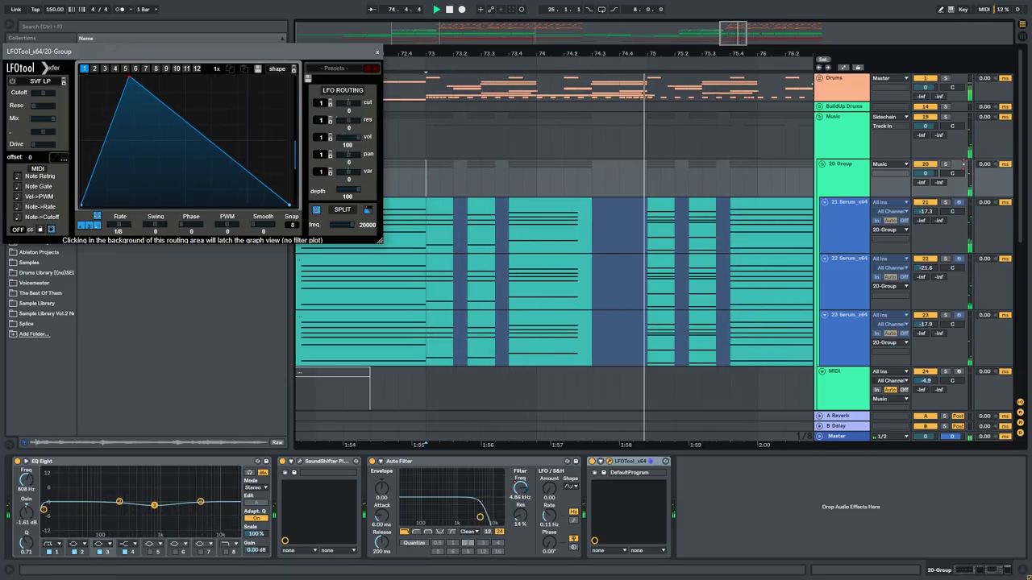
# Solo the 20 Group to hear the LFOTool effect, unsolo it and play the full drop from bar 73.
pyautogui.click(947, 165)
pyautogui.click(839, 194)
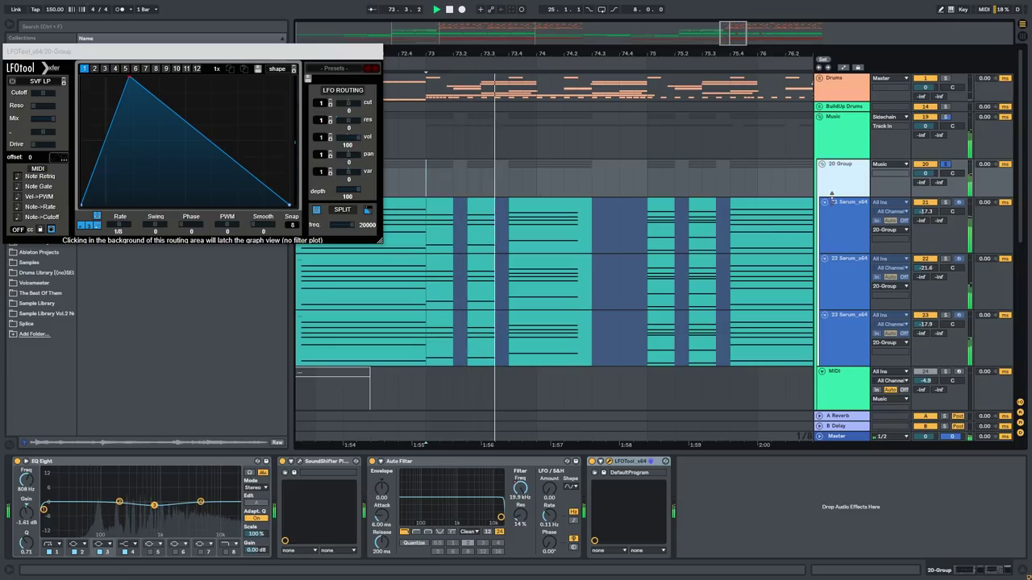
pyautogui.click(946, 164)
pyautogui.press('space')
pyautogui.press('space')
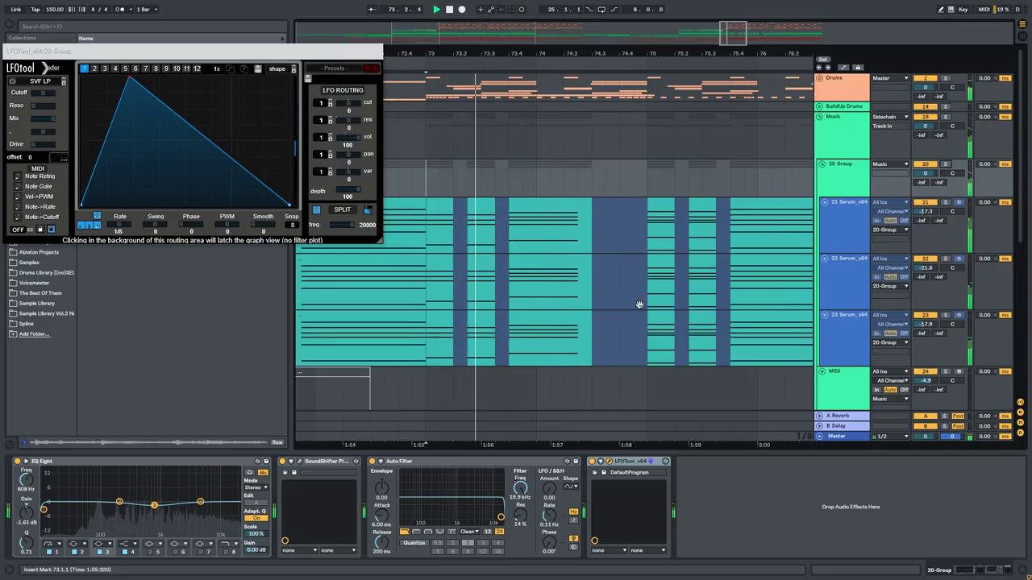
pyautogui.scroll(-2, 680, 299)
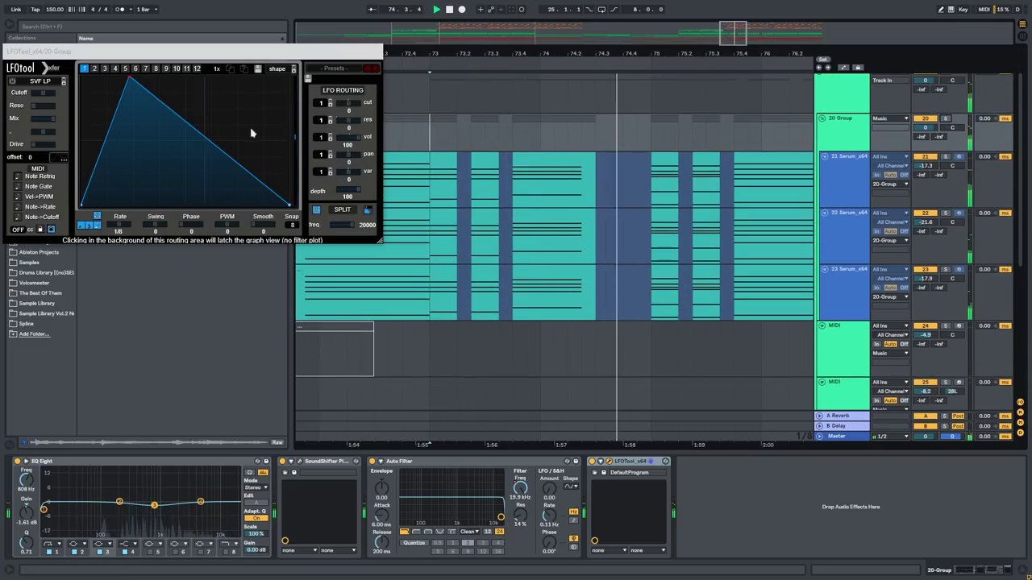
# Move the LFOTool curve's peak on the 20 Group to the middle of the cycle and replay the drop from bar 73.
pyautogui.moveTo(134, 80); pyautogui.dragTo(189, 59)
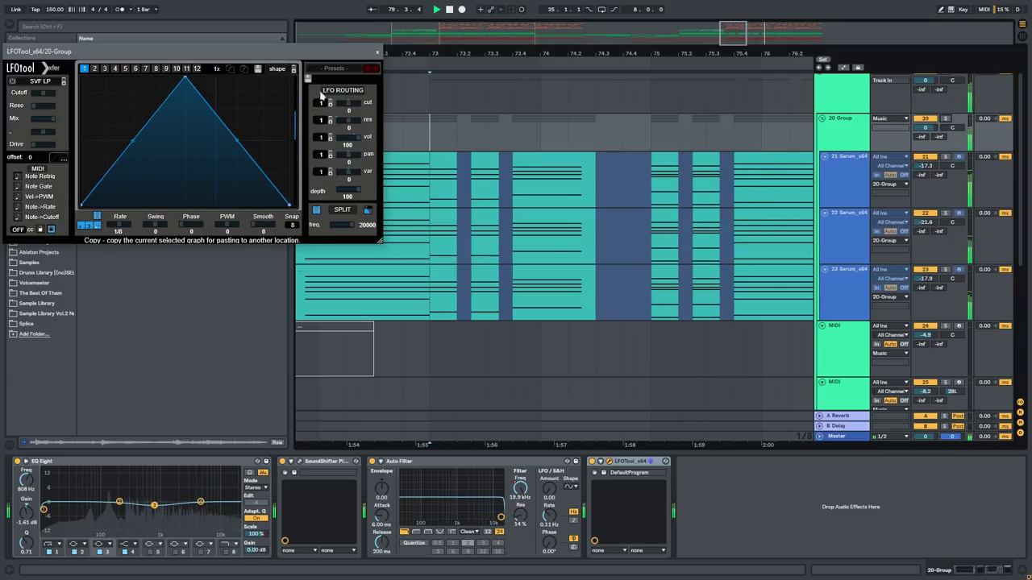
pyautogui.click(423, 132)
pyautogui.press('space')
pyautogui.press('space')
pyautogui.scroll(-2, 431, 130)
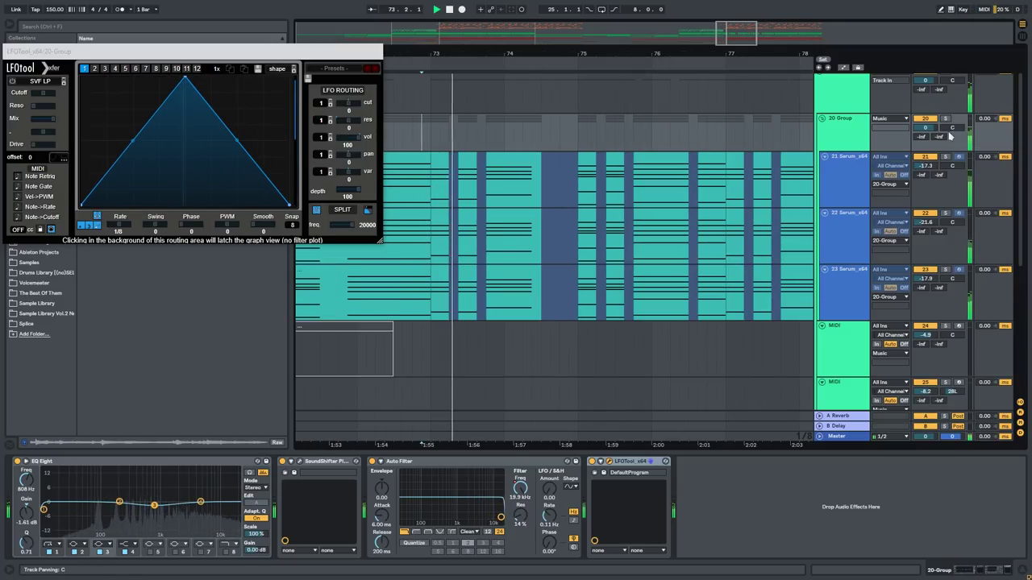
pyautogui.press('space')
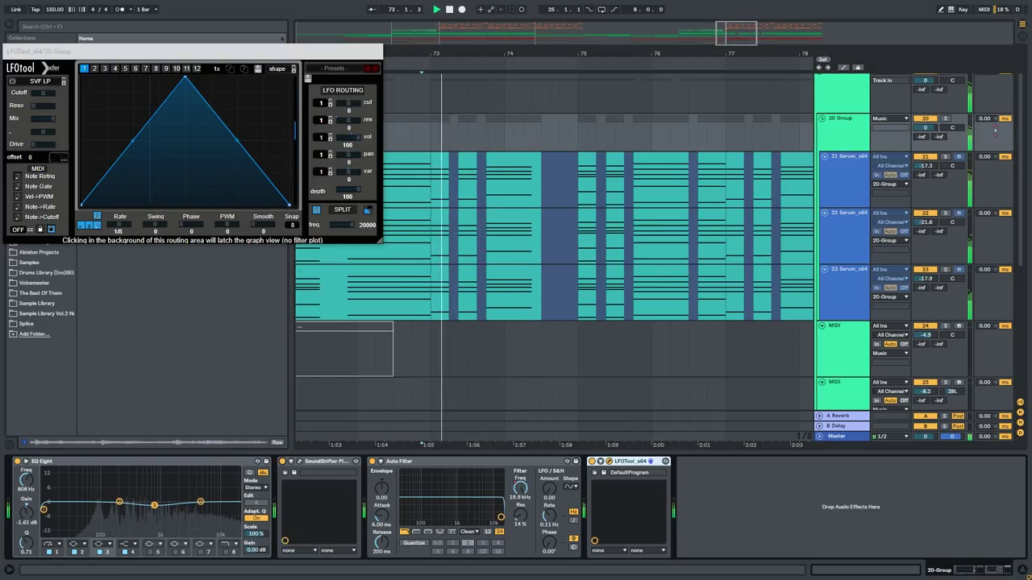
# Try a track delay of -27 ms on the 20 Group while playing the drop from bar 73.
pyautogui.moveTo(987, 120); pyautogui.dragTo(986, 141)
pyautogui.press('space')
pyautogui.press('space')
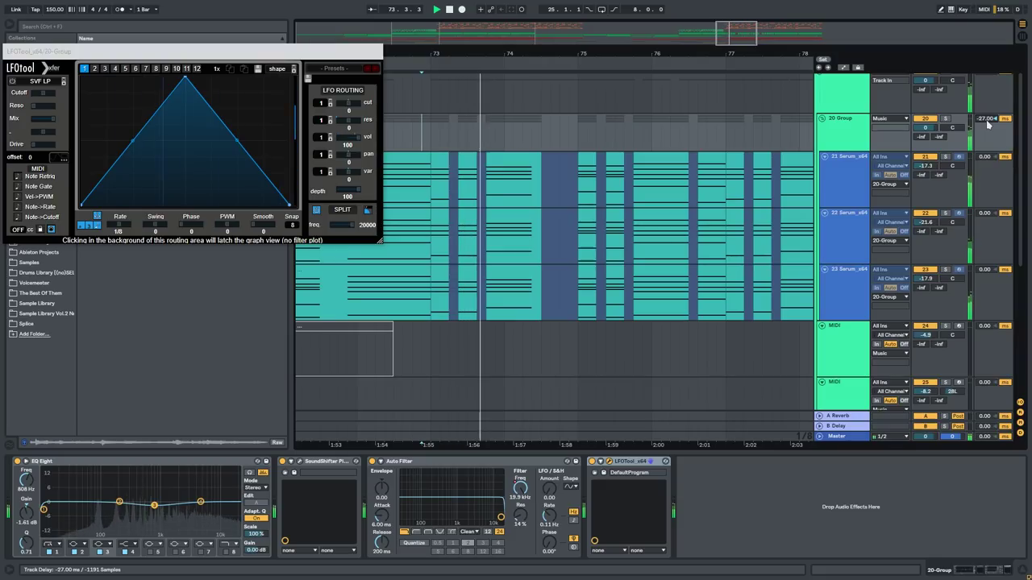
pyautogui.press('space')
# Audition the first Serum bass of the Basses group from bar 41.
pyautogui.keyDown('ctrl'); pyautogui.scroll(-3, 586, 158); pyautogui.keyUp('ctrl')
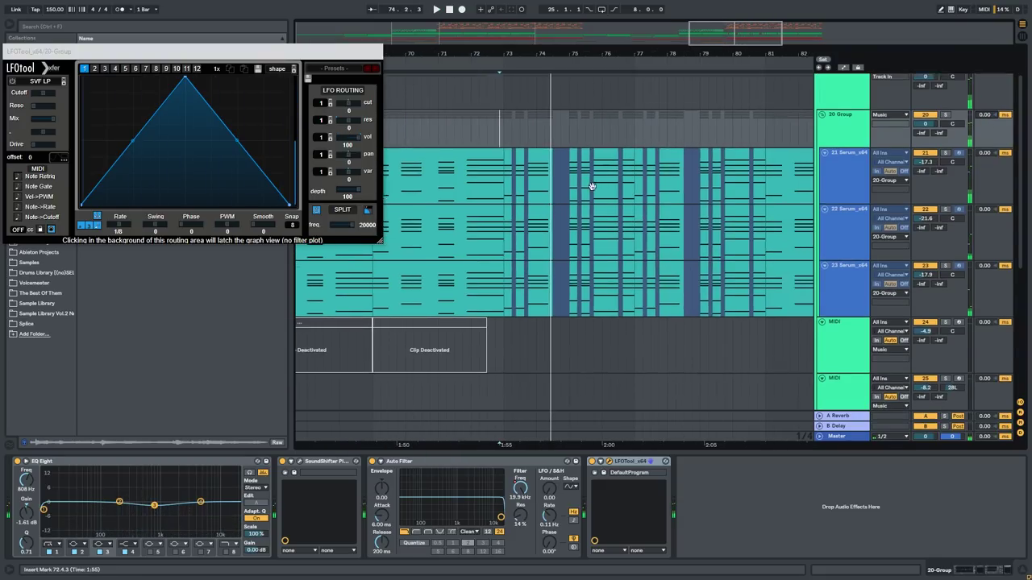
pyautogui.scroll(2, 393, 163)
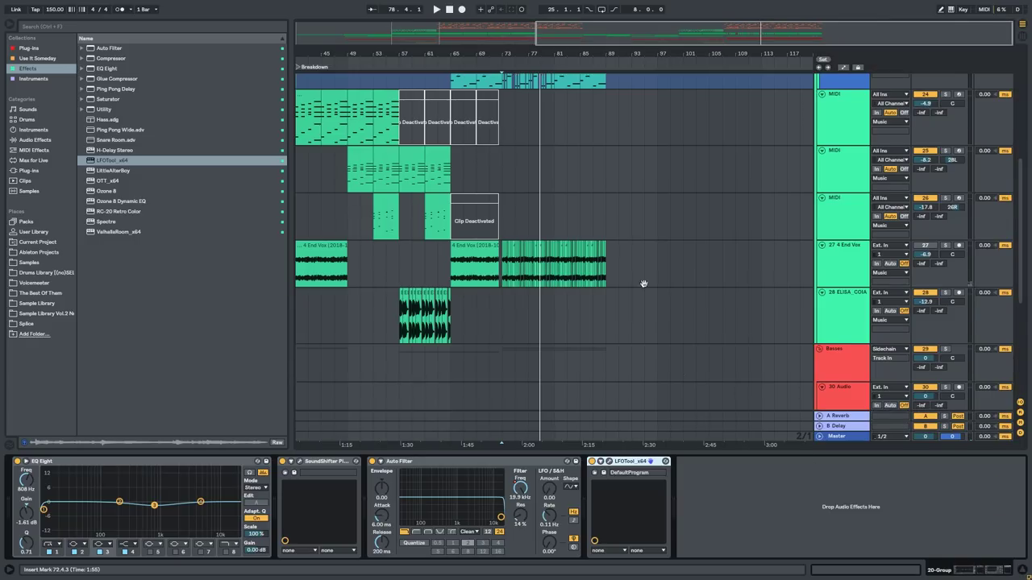
pyautogui.scroll(-5, 637, 282)
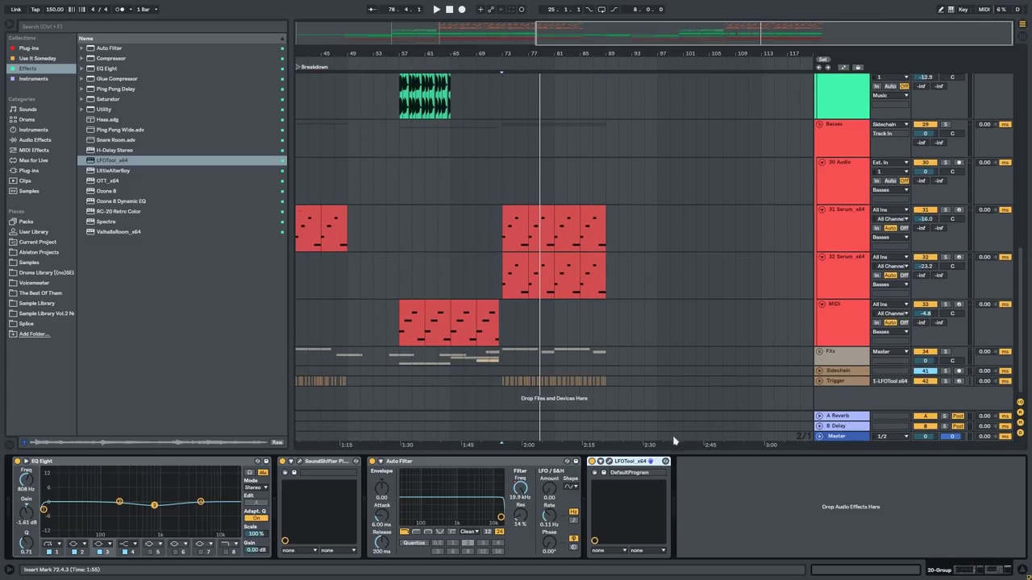
pyautogui.click(833, 227)
pyautogui.keyDown('ctrl'); pyautogui.scroll(-3, 531, 250); pyautogui.keyUp('ctrl')
pyautogui.click(475, 215)
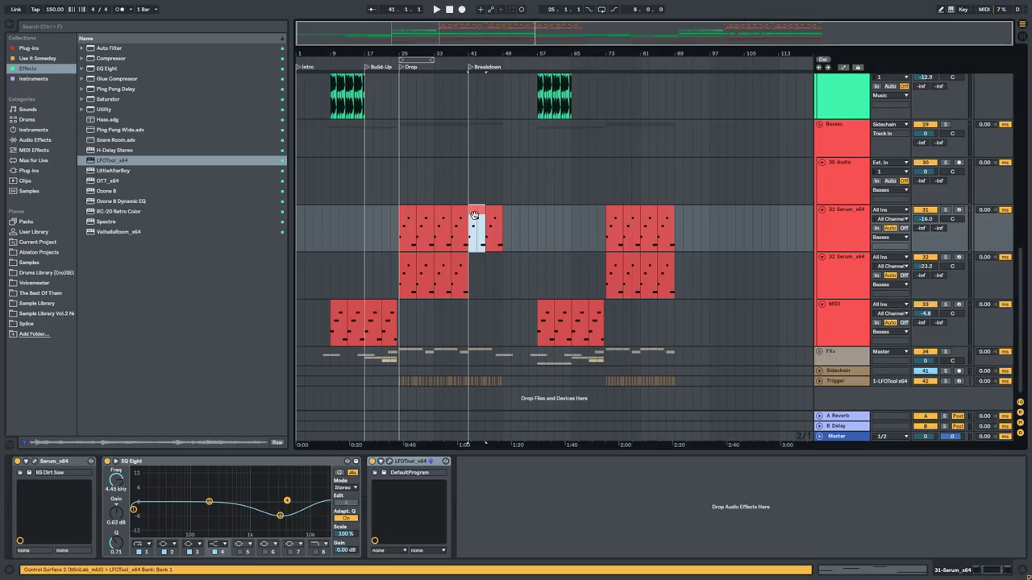
pyautogui.press('space')
pyautogui.click(946, 212)
# Group the two Serum bass tracks inside the Basses group.
pyautogui.click(851, 242)
pyautogui.keyDown('shift'); pyautogui.click(852, 283); pyautogui.keyUp('shift')
pyautogui.hotkey('ctrl', 'g')
pyautogui.click(702, 283)
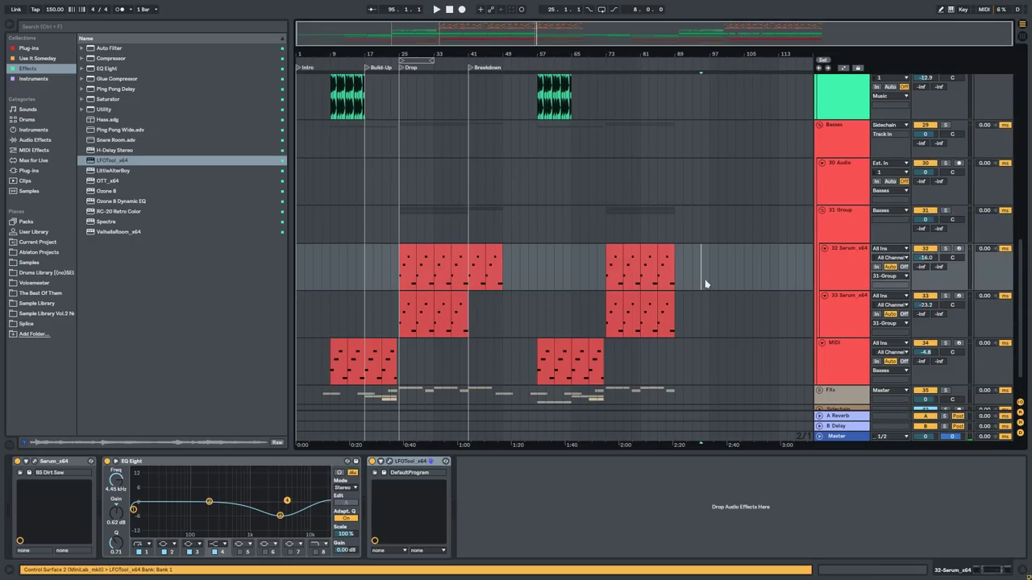
# Solo the second Serum bass, play it from bar 77 and unsolo it.
pyautogui.click(855, 306)
pyautogui.click(628, 303)
pyautogui.press('space')
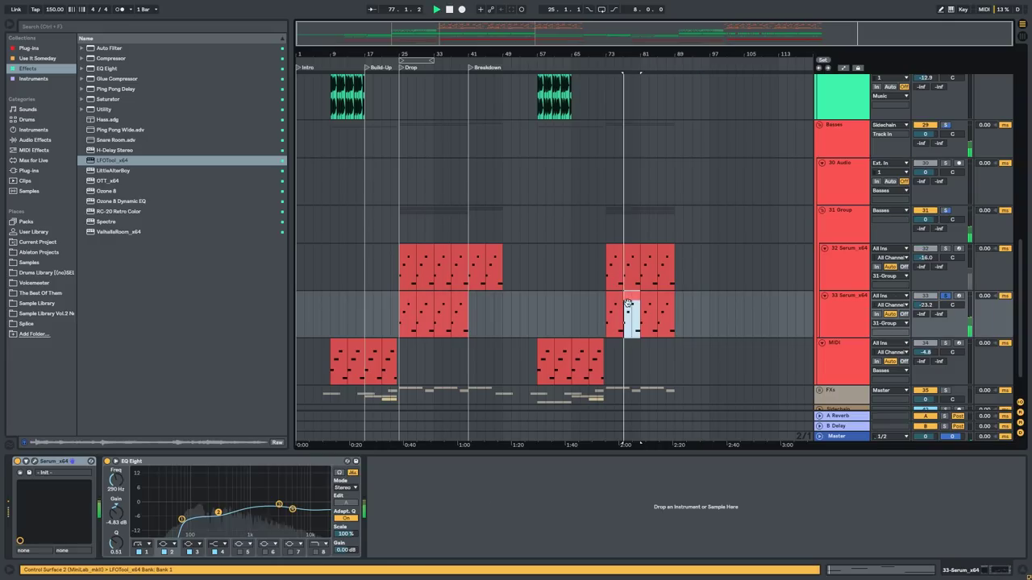
pyautogui.click(948, 297)
pyautogui.press('space')
# Put the first Serum bass's LFOTool on the new bass group and play the drop from bar 73.
pyautogui.click(819, 275)
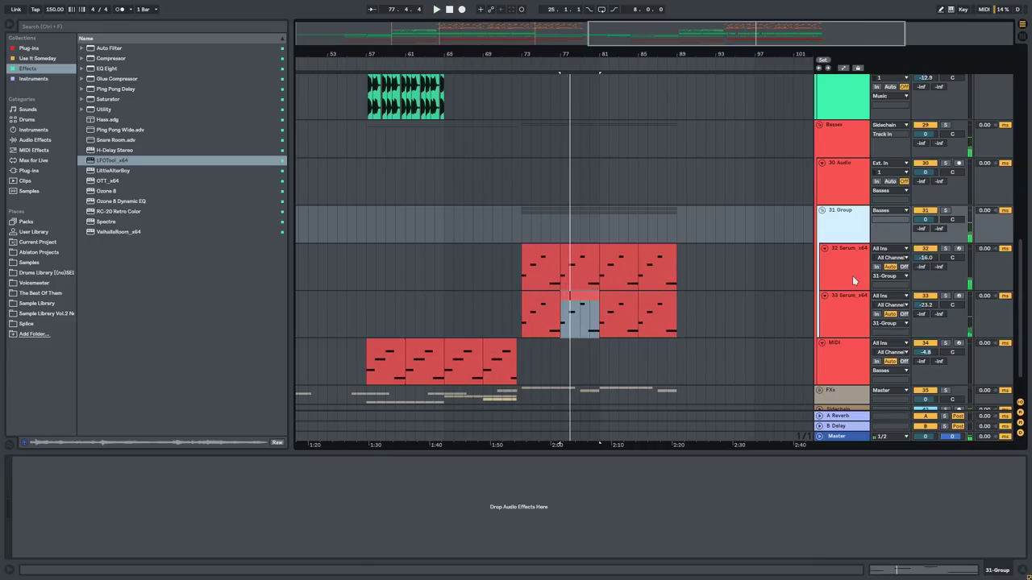
pyautogui.click(852, 277)
pyautogui.click(531, 253)
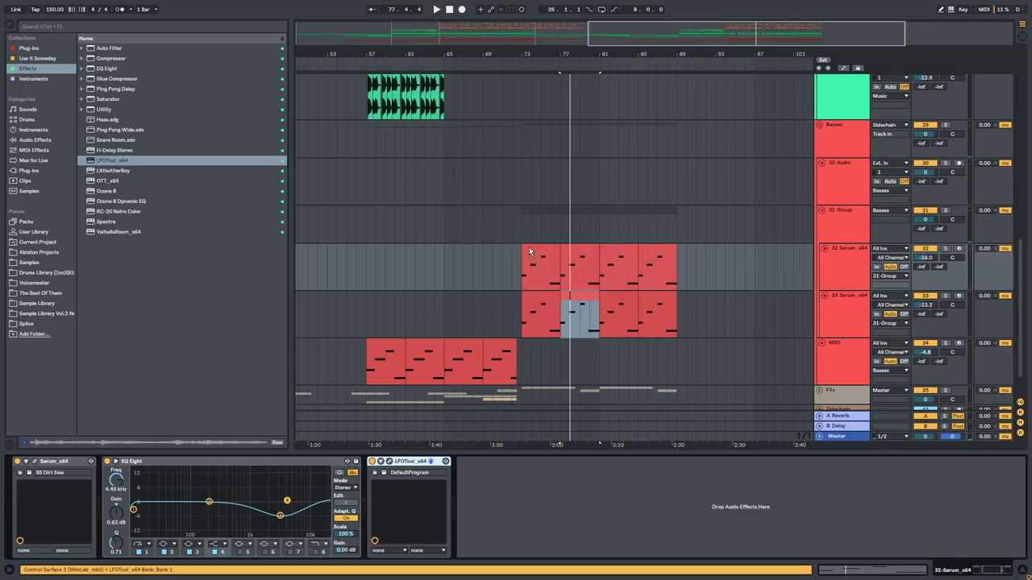
pyautogui.click(520, 235)
pyautogui.press('space')
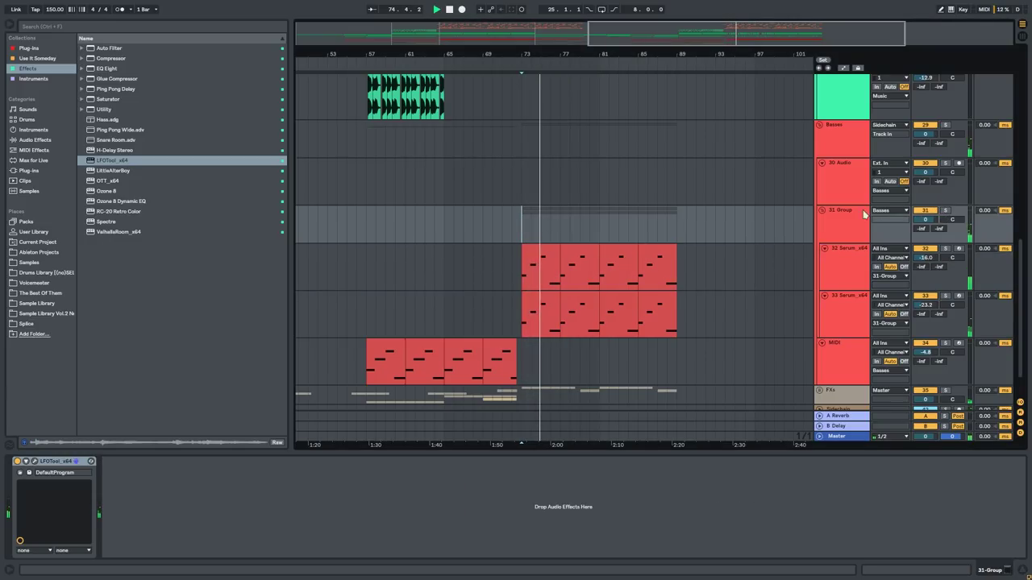
# Play the drop from bar 73 with the 20 Group in view to check the chords against the basses.
pyautogui.scroll(10, 570, 226)
pyautogui.scroll(2, 379, 363)
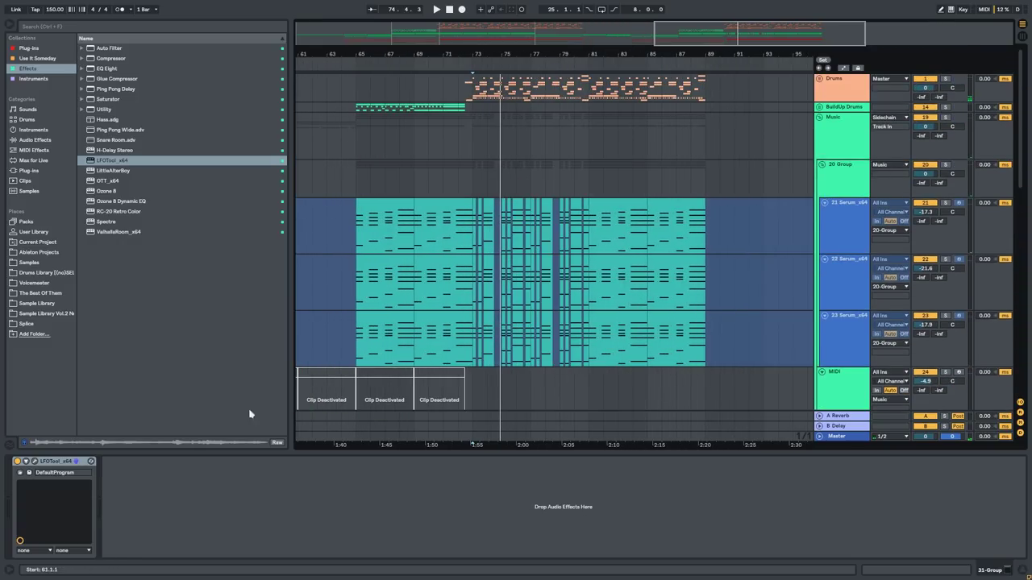
pyautogui.moveTo(58, 463); pyautogui.dragTo(512, 155)
pyautogui.click(470, 188)
pyautogui.press('space')
pyautogui.scroll(1, 517, 258)
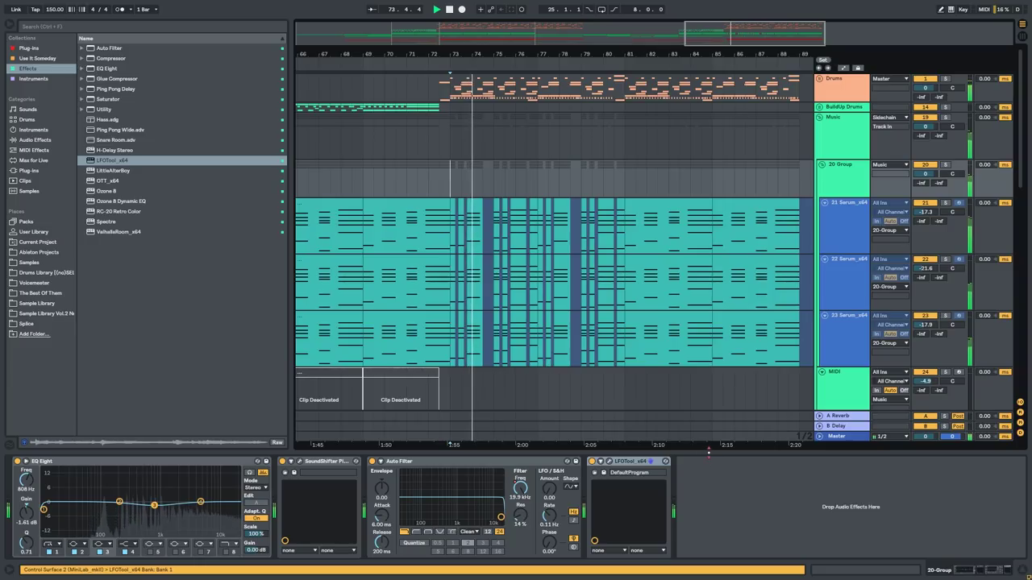
# Hide the device view and cut both Serum bass clips from bar 73 into short hits with gaps matching the chord rhythm.
pyautogui.moveTo(707, 452); pyautogui.dragTo(700, 520)
pyautogui.scroll(2, 539, 398)
pyautogui.moveTo(533, 420); pyautogui.dragTo(636, 37)
pyautogui.scroll(1, 483, 343)
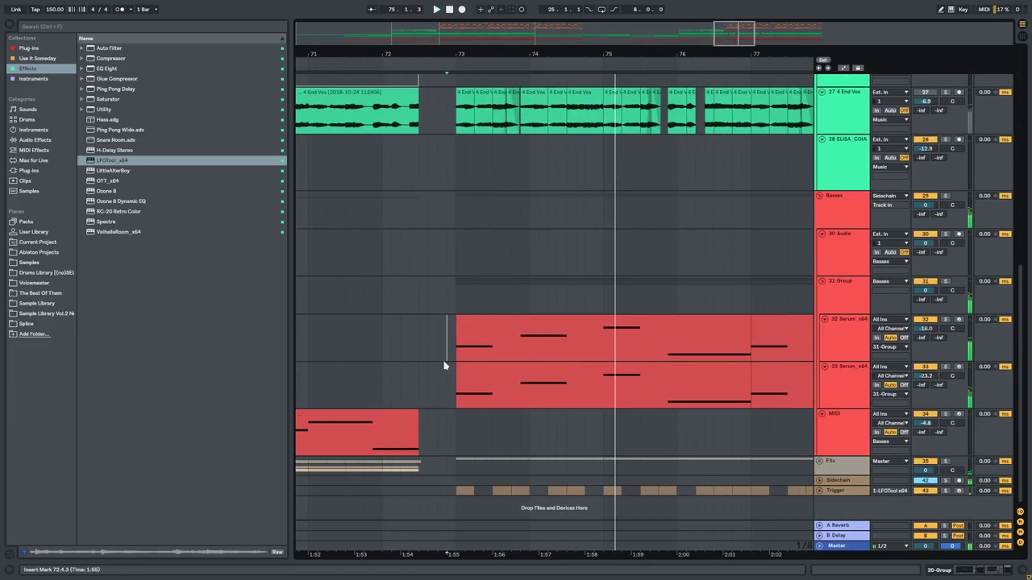
pyautogui.click(446, 358)
pyautogui.press('space')
pyautogui.press('space')
pyautogui.scroll(1, 464, 352)
pyautogui.press('space')
pyautogui.moveTo(495, 350); pyautogui.dragTo(525, 388)
pyautogui.scroll(-2, 521, 356)
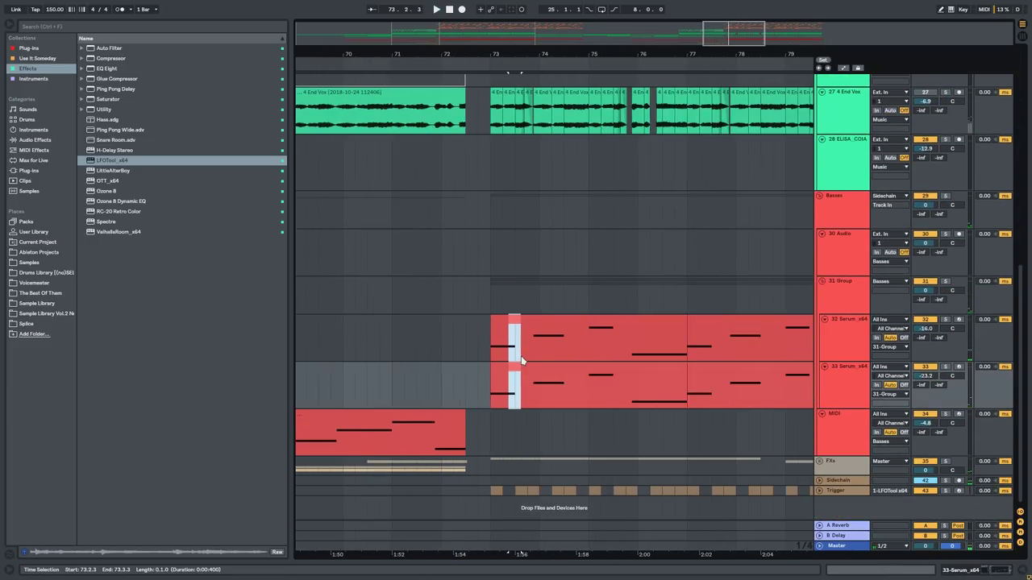
pyautogui.click(655, 310)
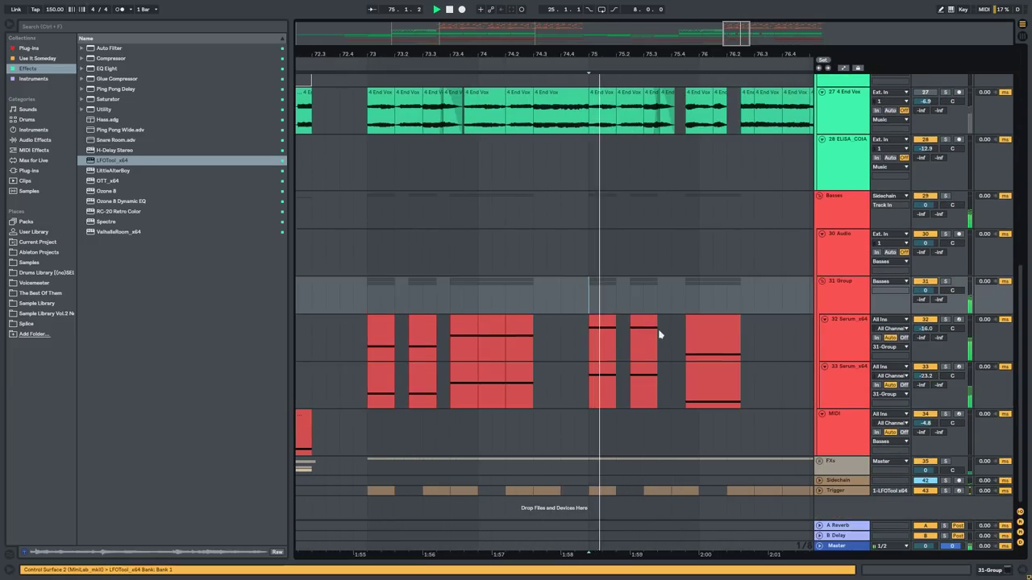
# Finish the re-cut bass pattern on both Serum basses, consolidate it into a four-bar clip and repeat it across the second drop.
pyautogui.click(650, 325)
pyautogui.click(715, 325)
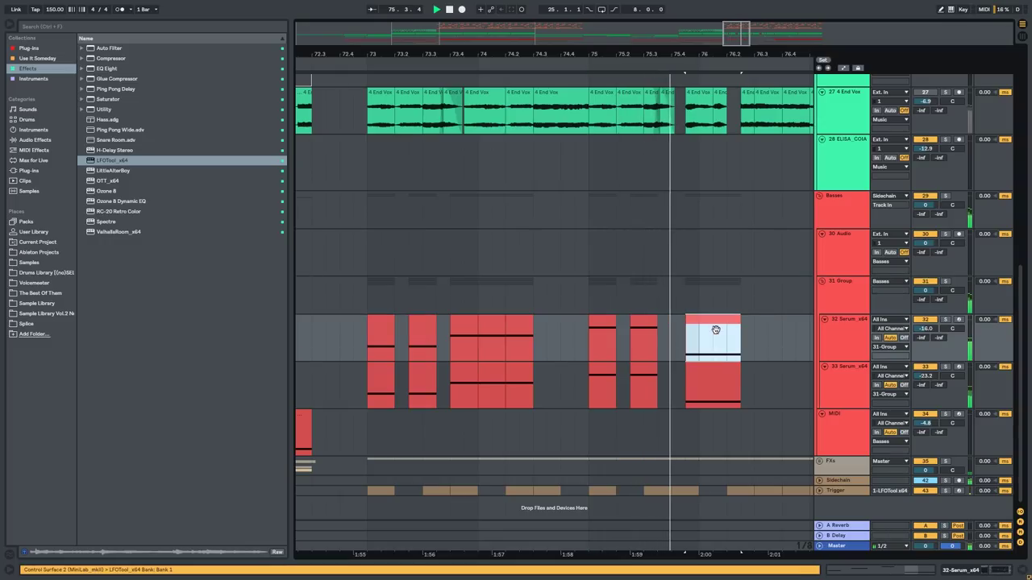
pyautogui.click(716, 372)
pyautogui.click(633, 288)
pyautogui.scroll(-2, 661, 323)
pyautogui.moveTo(674, 325); pyautogui.dragTo(478, 398)
pyautogui.scroll(2, 678, 371)
pyautogui.press('space')
pyautogui.scroll(-4, 770, 348)
pyautogui.press('Delete')
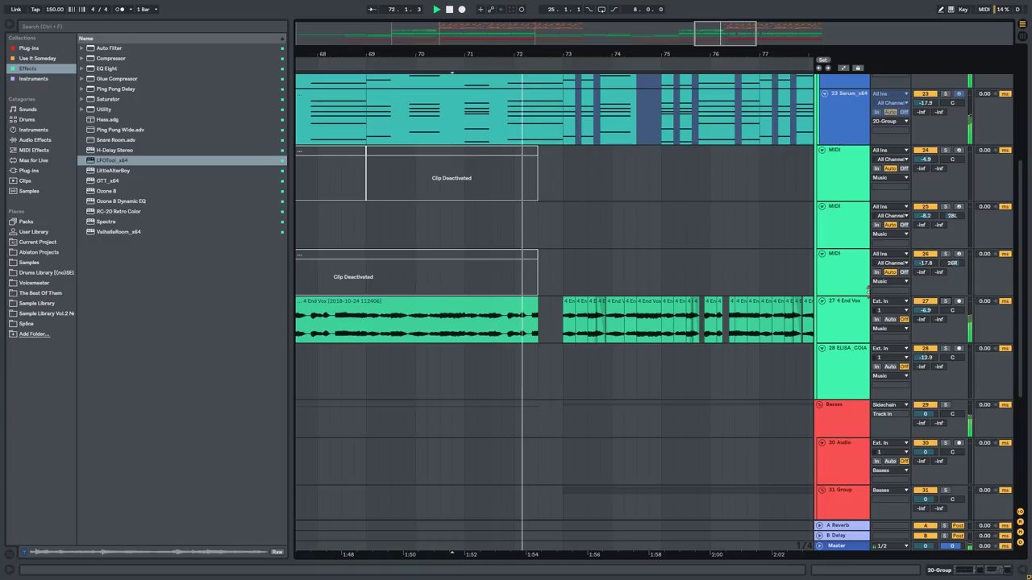
# Play the transition into the second drop from 70.4.1 and check the basses, vocal chops and chords together.
pyautogui.scroll(-2, 700, 265)
pyautogui.keyDown('ctrl'); pyautogui.keyDown('alt'); pyautogui.moveTo(701, 266); pyautogui.dragTo(588, 222); pyautogui.keyUp('alt'); pyautogui.keyUp('ctrl')
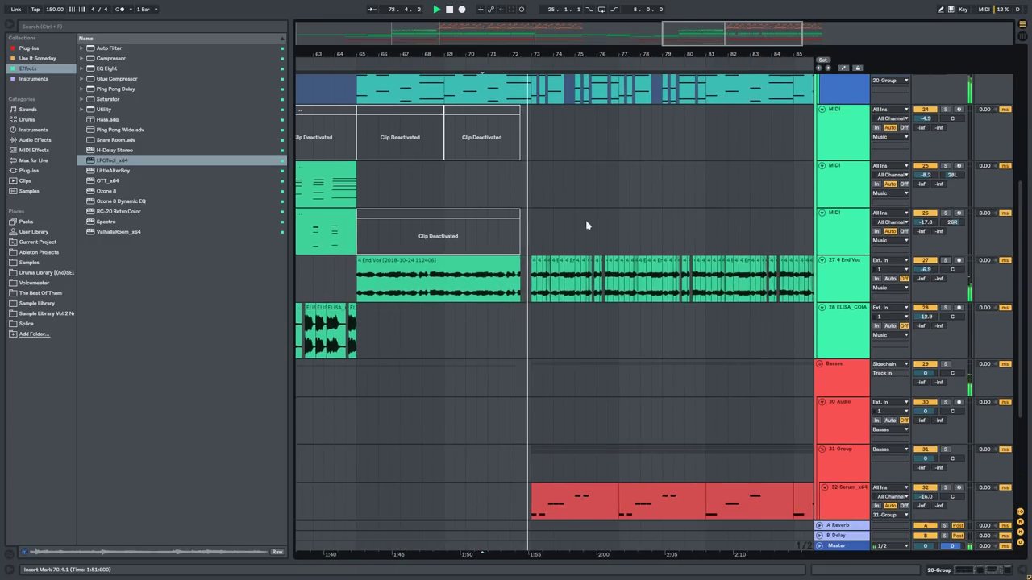
pyautogui.scroll(2, 581, 222)
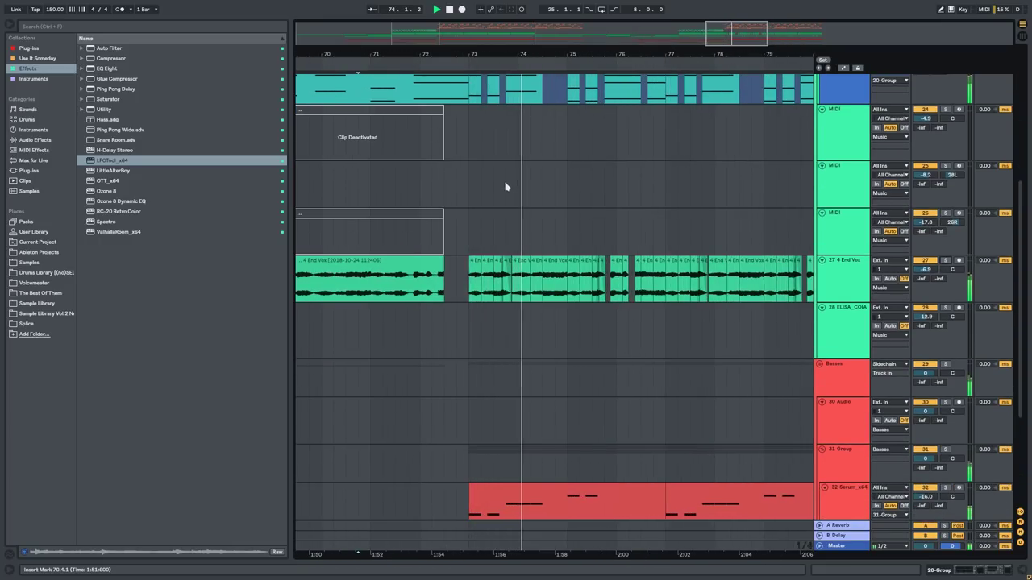
pyautogui.keyDown('ctrl'); pyautogui.keyDown('alt'); pyautogui.moveTo(506, 187); pyautogui.dragTo(500, 325); pyautogui.keyUp('alt'); pyautogui.keyUp('ctrl')
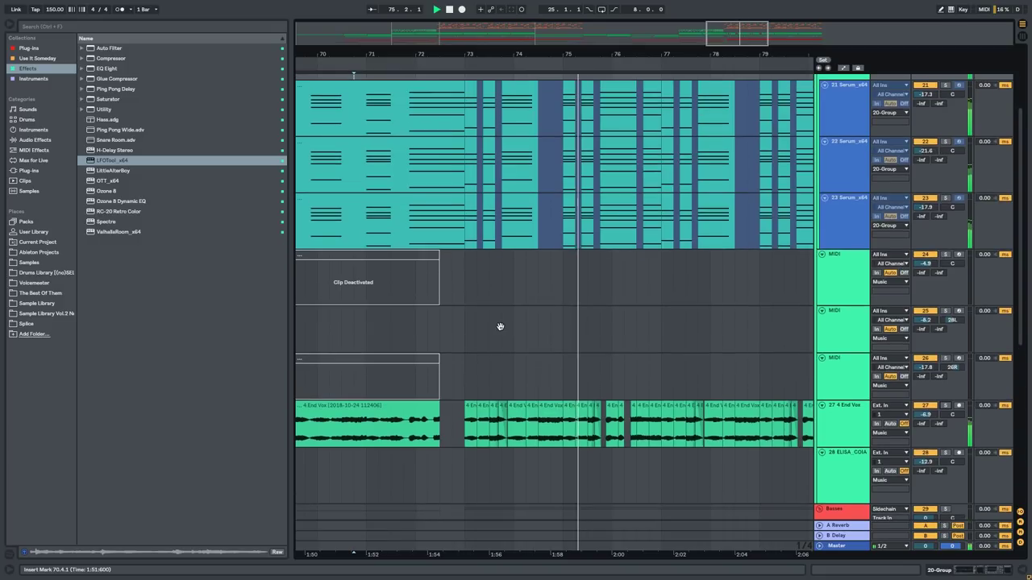
pyautogui.scroll(3, 511, 306)
pyautogui.keyDown('ctrl'); pyautogui.keyDown('alt'); pyautogui.moveTo(613, 264); pyautogui.dragTo(589, 351); pyautogui.keyUp('alt'); pyautogui.keyUp('ctrl')
pyautogui.press('space')
# Replace the long chord at 73.4 on the three 20 Group Serum tracks with three consecutive one-beat chords and play from 73.3.2.
pyautogui.moveTo(555, 321); pyautogui.dragTo(455, 187)
pyautogui.press('Delete')
pyautogui.click(485, 317)
pyautogui.hotkey('ctrl', 'z')
pyautogui.hotkey('ctrl', 'd')
pyautogui.hotkey('ctrl', 'd')
pyautogui.hotkey('ctrl', 'd')
pyautogui.hotkey('ctrl', 'z')
pyautogui.click(428, 153)
pyautogui.press('space')
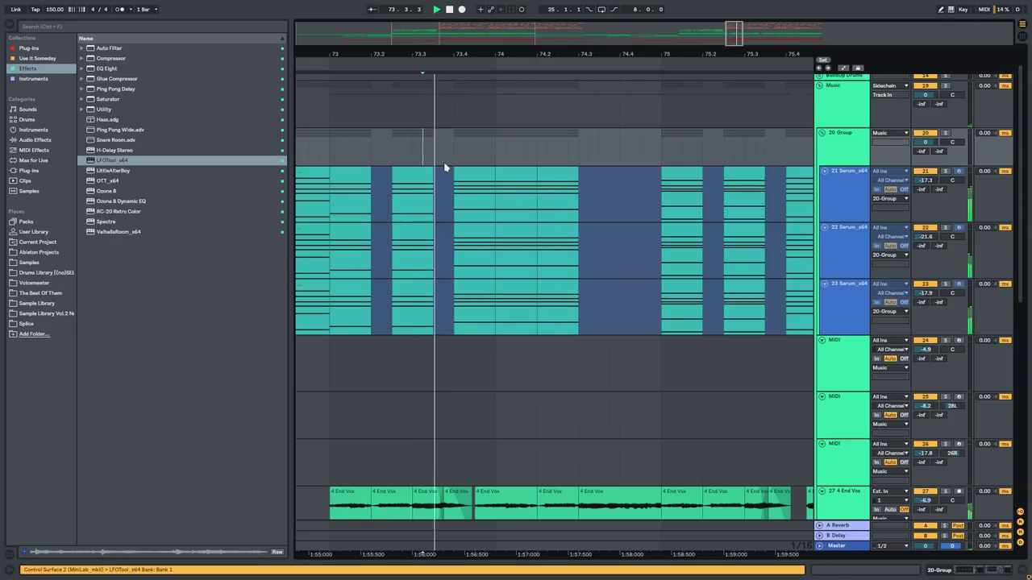
# Replace the chords in bars 77 to 80 on all three Serum tracks with a duplicate of the pattern from bars 73 to 76.
pyautogui.scroll(-1, 515, 211)
pyautogui.keyDown('ctrl'); pyautogui.keyDown('alt'); pyautogui.moveTo(592, 263); pyautogui.dragTo(446, 232); pyautogui.keyUp('alt'); pyautogui.keyUp('ctrl')
pyautogui.scroll(-2, 448, 235)
pyautogui.scroll(1, 448, 238)
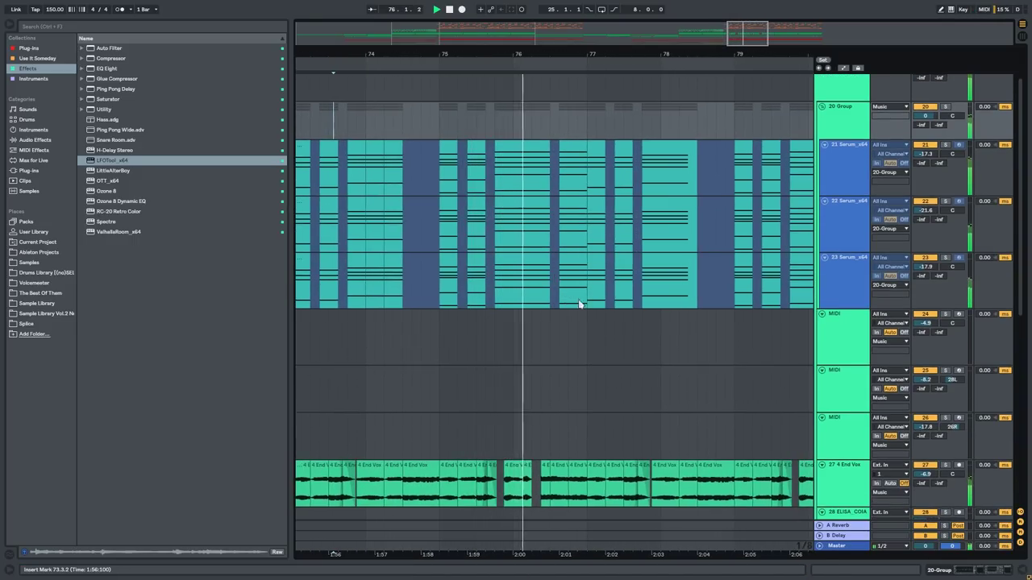
pyautogui.scroll(-1, 596, 306)
pyautogui.keyDown('ctrl'); pyautogui.keyDown('alt'); pyautogui.moveTo(616, 348); pyautogui.dragTo(511, 343); pyautogui.keyUp('alt'); pyautogui.keyUp('ctrl')
pyautogui.click(491, 252)
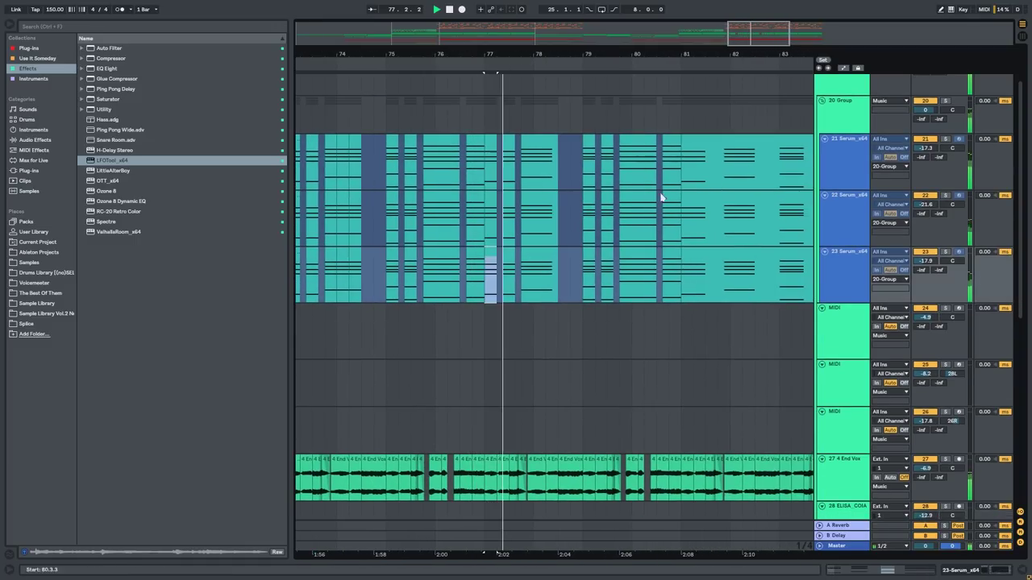
pyautogui.keyDown('shift'); pyautogui.click(672, 139); pyautogui.keyUp('shift')
pyautogui.scroll(-1, 509, 232)
pyautogui.press('Delete')
pyautogui.moveTo(493, 282); pyautogui.dragTo(364, 164)
pyautogui.hotkey('ctrl', 'd')
# Bypass LFOTool on the 20 Group and play the drop from bar 73 to compare.
pyautogui.scroll(-1, 420, 181)
pyautogui.keyDown('ctrl'); pyautogui.keyDown('alt'); pyautogui.moveTo(624, 151); pyautogui.dragTo(612, 171); pyautogui.keyUp('alt'); pyautogui.keyUp('ctrl')
pyautogui.scroll(2, 613, 171)
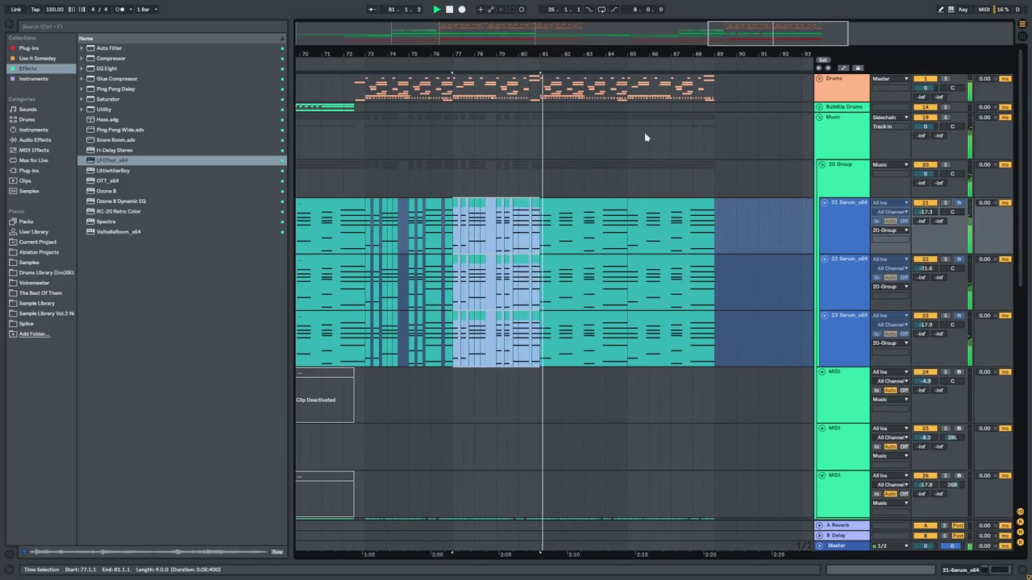
pyautogui.click(849, 192)
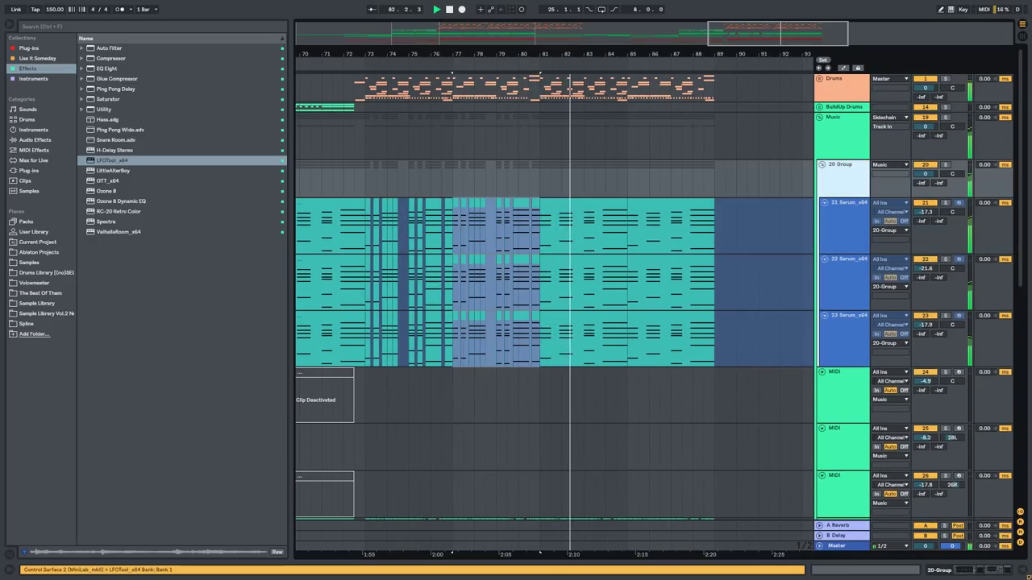
pyautogui.click(982, 570)
pyautogui.moveTo(700, 415); pyautogui.dragTo(708, 368)
pyautogui.click(592, 463)
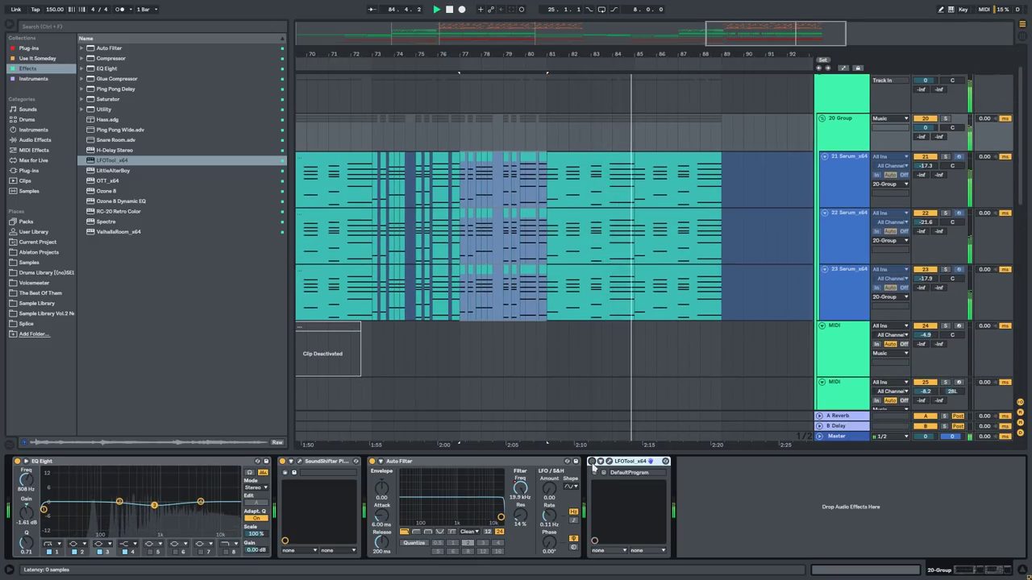
pyautogui.click(370, 354)
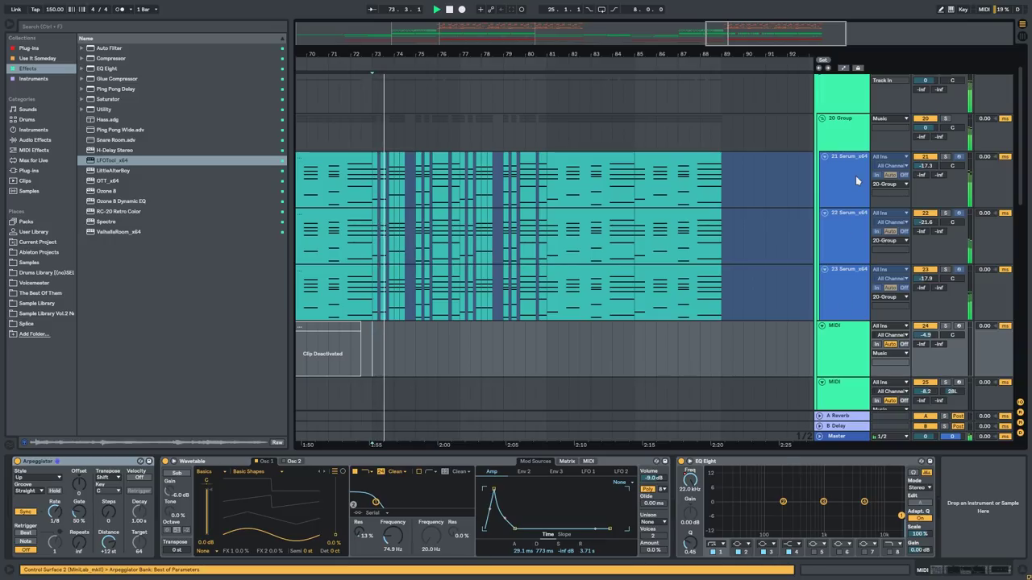
# Re-enable LFOTool on the 20 Group, move its curve's peak to about a quarter of the cycle and set smoothing to 74.
pyautogui.click(849, 133)
pyautogui.click(593, 462)
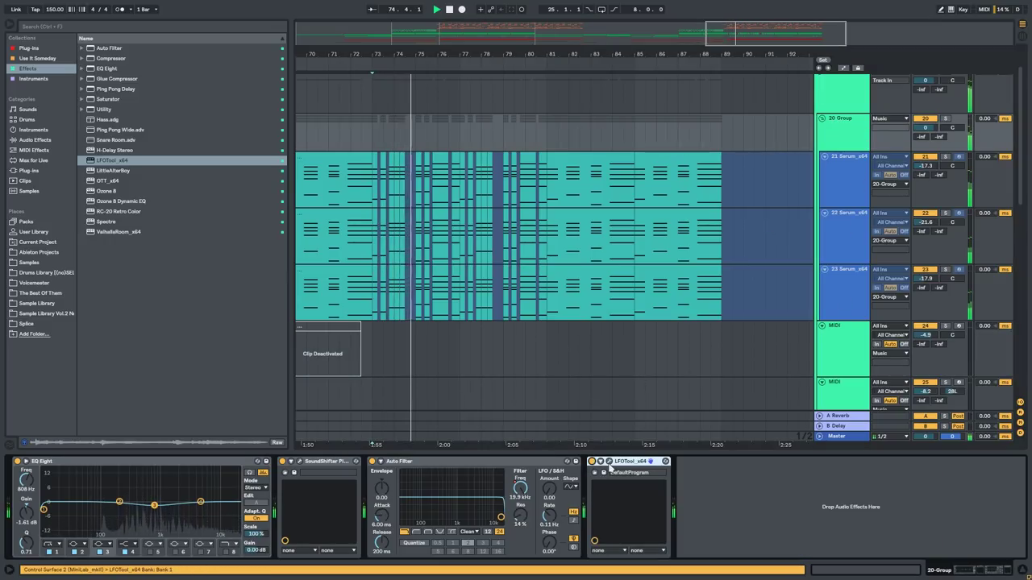
pyautogui.click(610, 462)
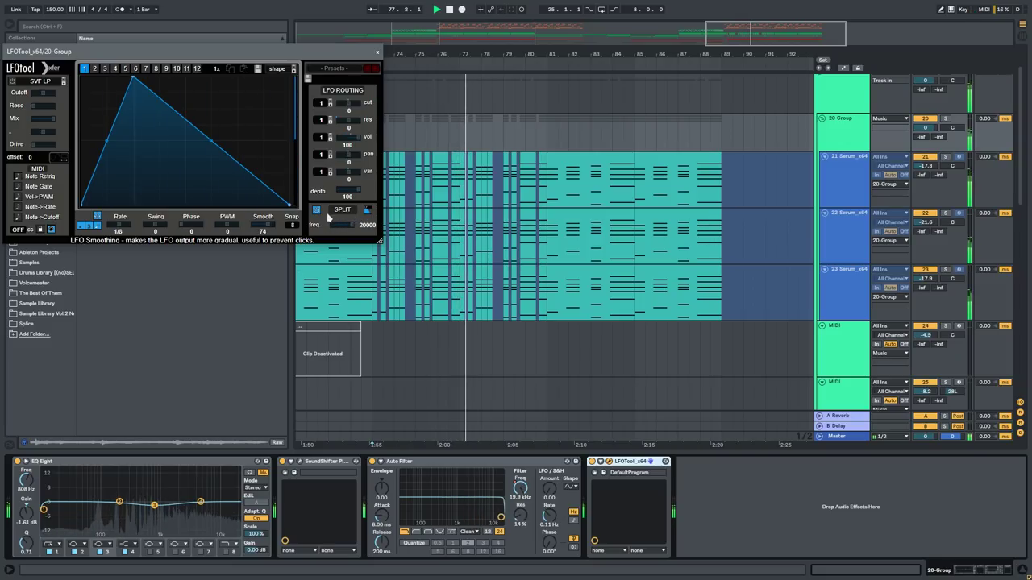
pyautogui.click(377, 54)
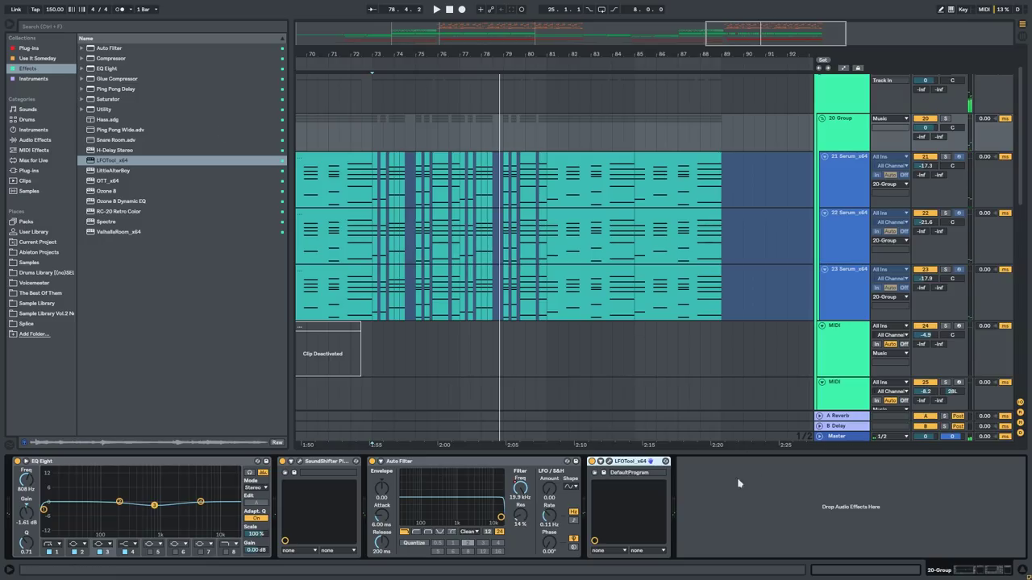
# Place the playback start at bar 73 and add a Utility after LFOTool on the 20 Group.
pyautogui.scroll(2, 403, 221)
pyautogui.moveTo(403, 221); pyautogui.dragTo(453, 232)
pyautogui.click(409, 158)
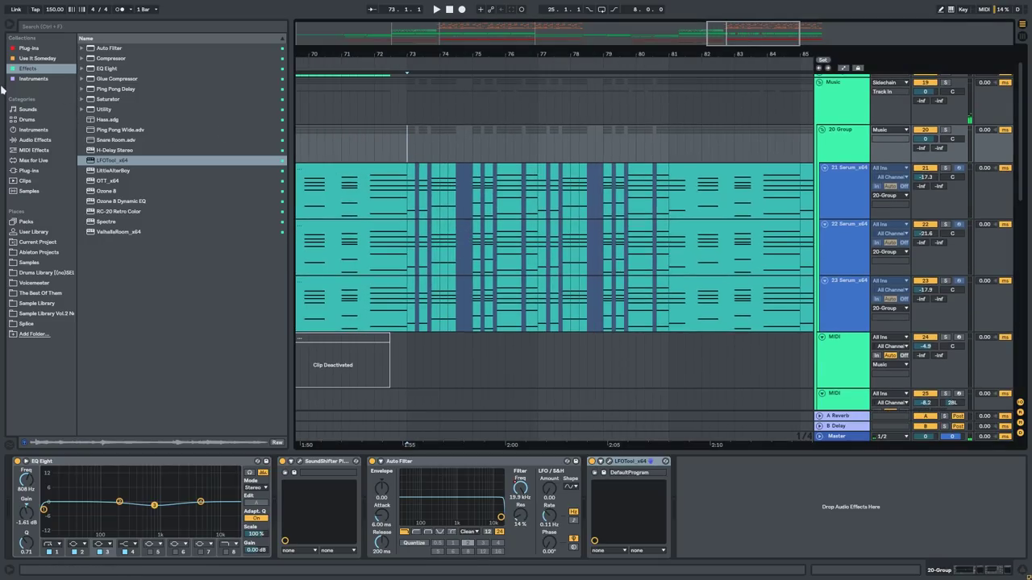
pyautogui.click(93, 108)
pyautogui.moveTo(750, 537); pyautogui.dragTo(732, 496)
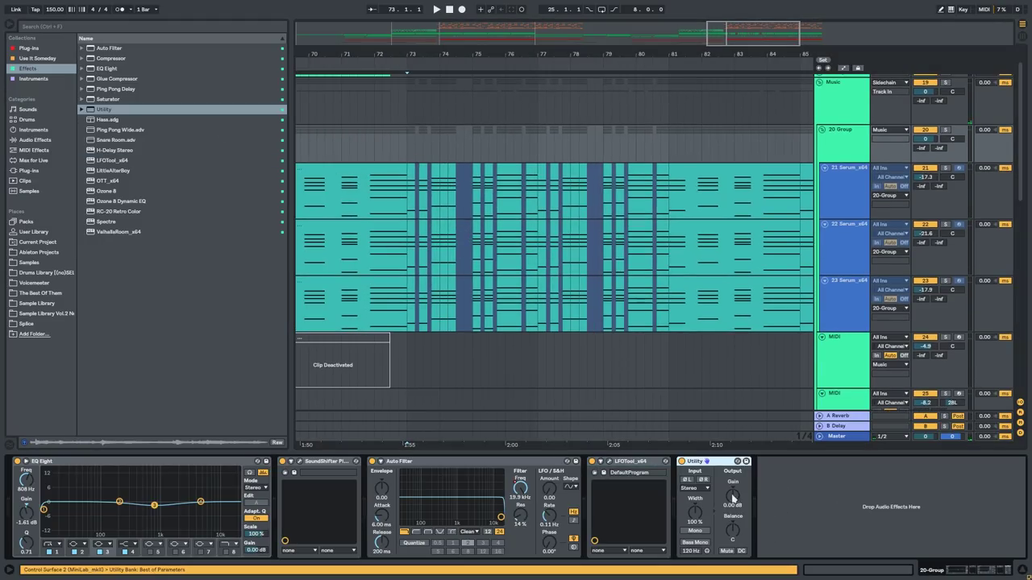
# Play the second drop and automate the Utility gain on the 20 Group to step up to 3.22 dB from bar 73.
pyautogui.press('space')
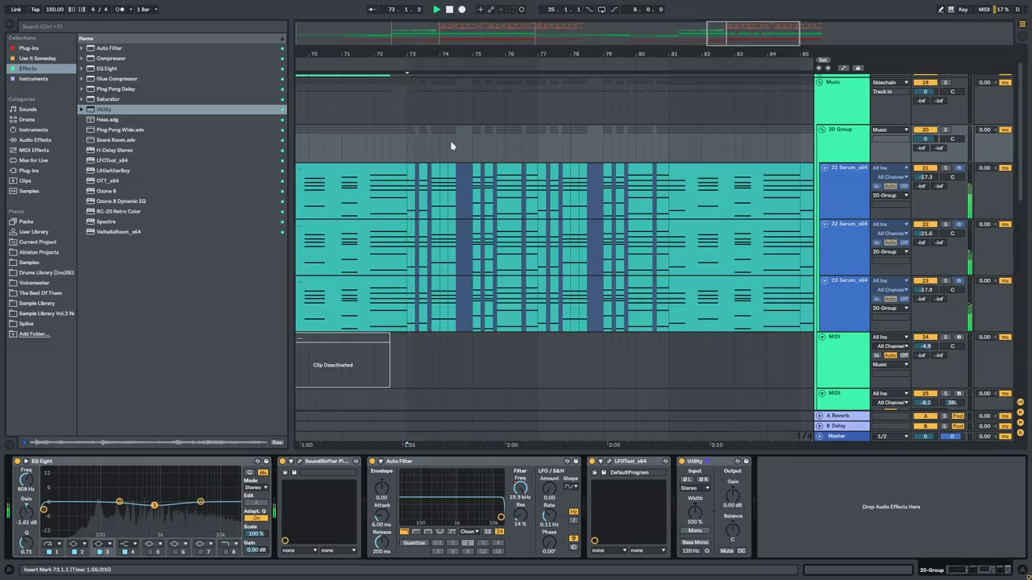
pyautogui.press('a')
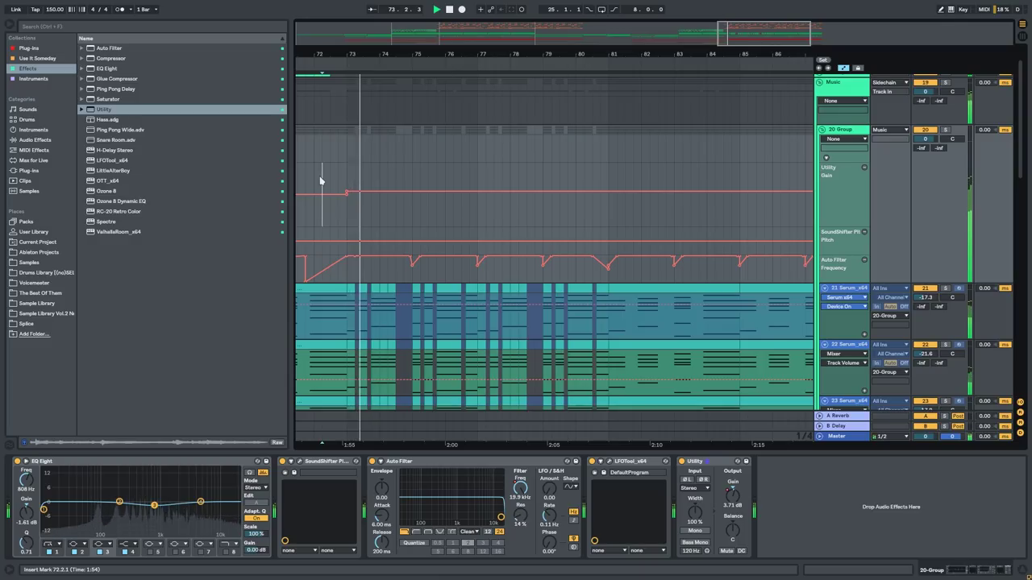
pyautogui.moveTo(322, 176); pyautogui.dragTo(401, 195)
pyautogui.scroll(2, 381, 194)
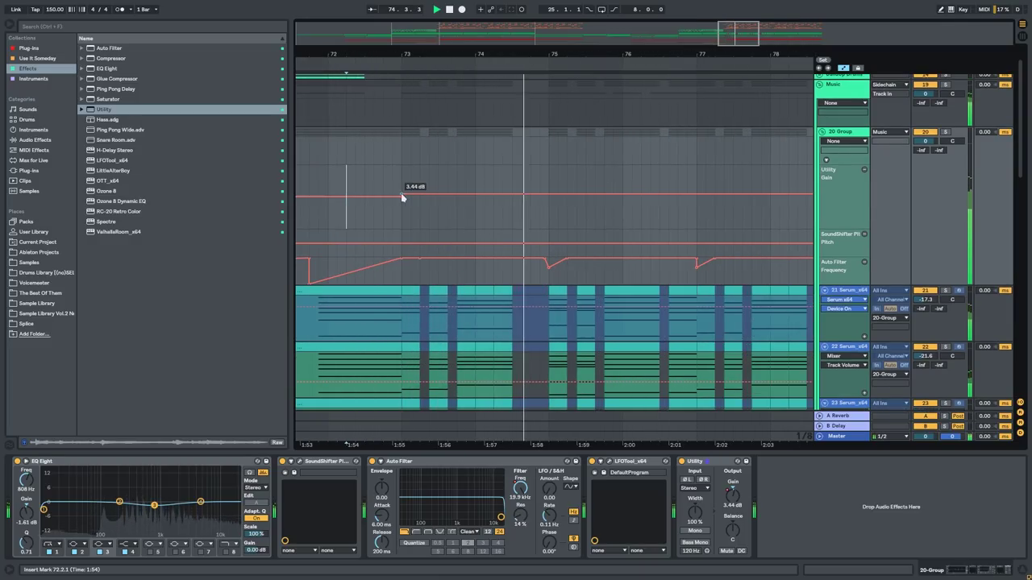
pyautogui.scroll(-3, 386, 183)
pyautogui.scroll(-2, 386, 184)
pyautogui.moveTo(467, 269); pyautogui.dragTo(497, 34)
pyautogui.moveTo(546, 279); pyautogui.dragTo(546, 424)
pyautogui.moveTo(516, 227); pyautogui.dragTo(509, 321)
pyautogui.scroll(3, 406, 199)
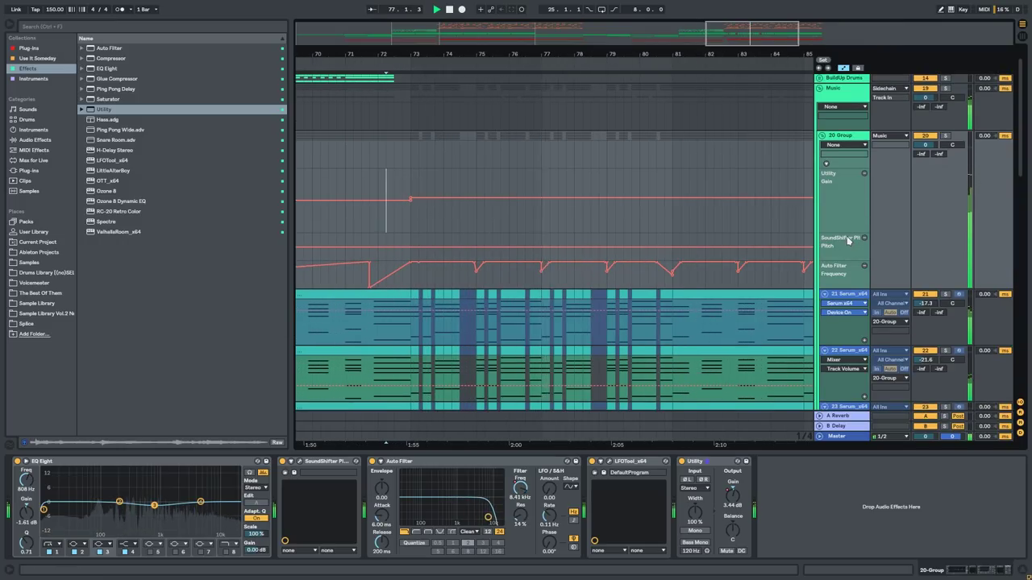
pyautogui.moveTo(846, 234); pyautogui.dragTo(846, 251)
pyautogui.moveTo(412, 212); pyautogui.dragTo(411, 212)
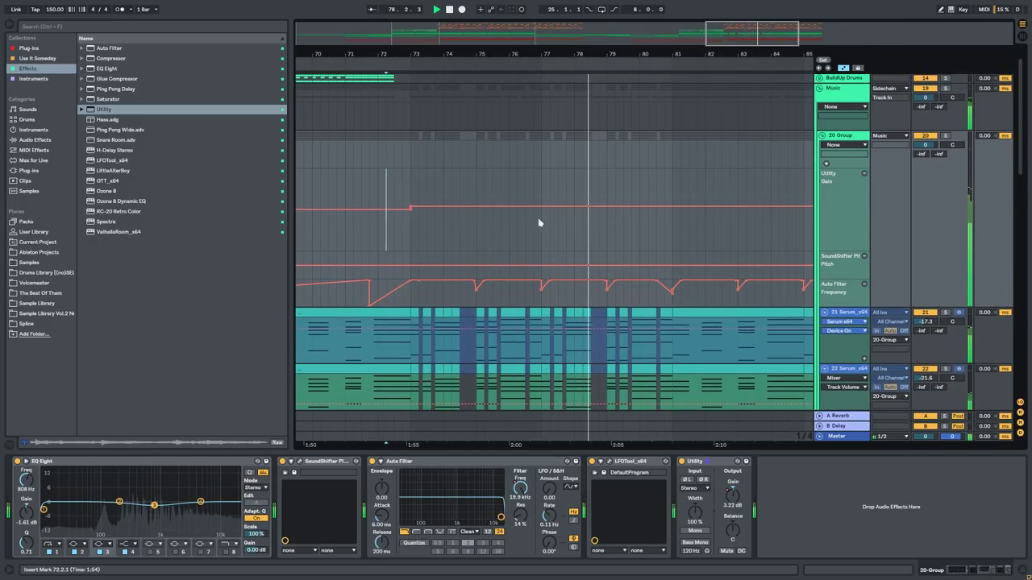
# Copy the Utility with 3.22 dB gain from the 20 Group to after LFOTool on the 31 Group of basses.
pyautogui.click(860, 138)
pyautogui.moveTo(624, 392); pyautogui.dragTo(617, 89)
pyautogui.moveTo(641, 411); pyautogui.dragTo(668, 129)
pyautogui.click(421, 196)
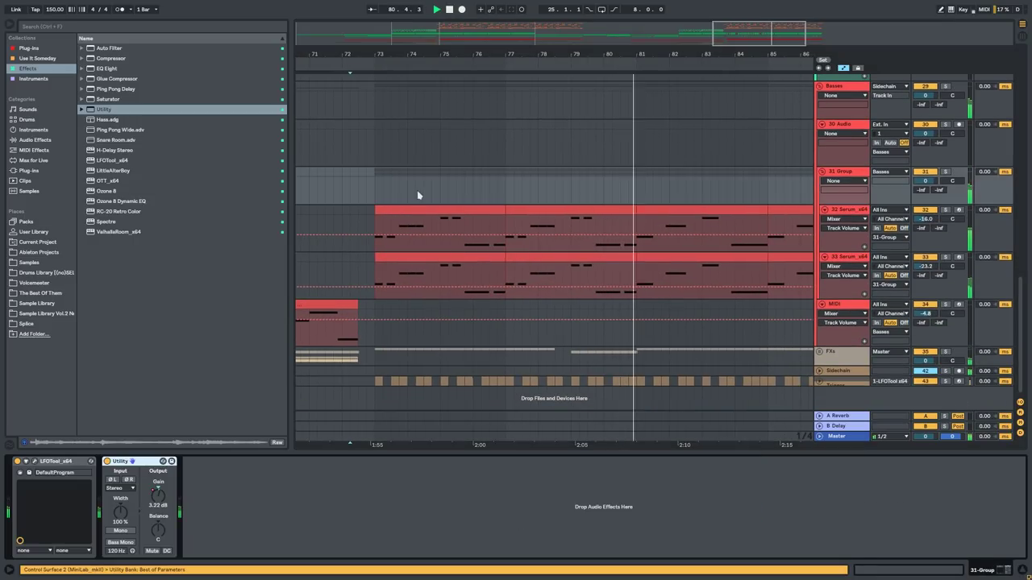
pyautogui.click(376, 182)
# Replace the chords in bars 81 to 88 on all three Serum tracks with a duplicate of bars 73 to 80.
pyautogui.scroll(-4, 430, 256)
pyautogui.moveTo(511, 238); pyautogui.dragTo(679, 208)
pyautogui.moveTo(396, 196); pyautogui.dragTo(705, 212)
pyautogui.press('space')
pyautogui.press('space')
pyautogui.click(480, 187)
pyautogui.moveTo(479, 187); pyautogui.dragTo(806, 204)
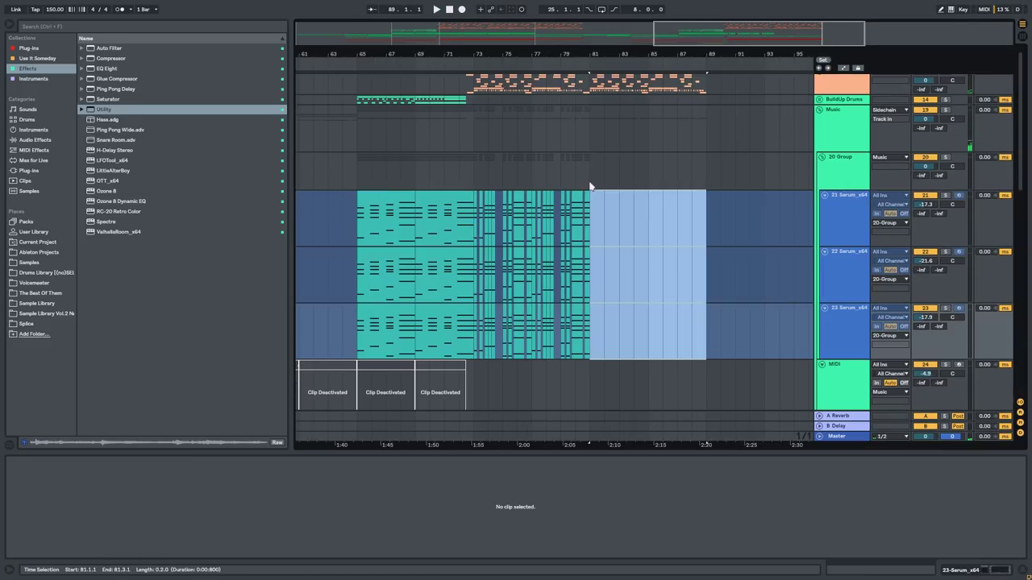
pyautogui.moveTo(590, 185); pyautogui.dragTo(476, 161)
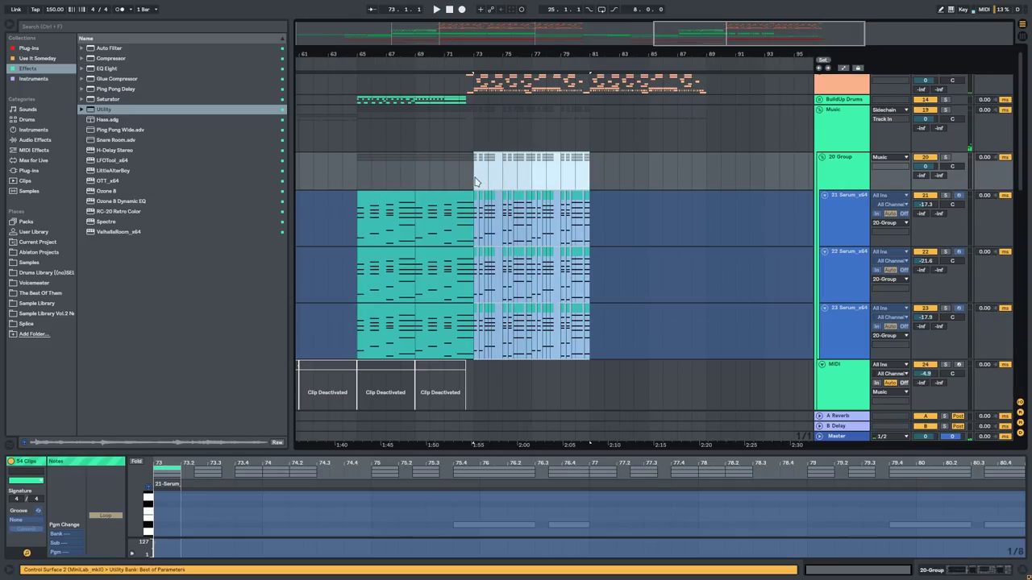
pyautogui.click(499, 165)
pyautogui.moveTo(551, 151); pyautogui.dragTo(657, 208)
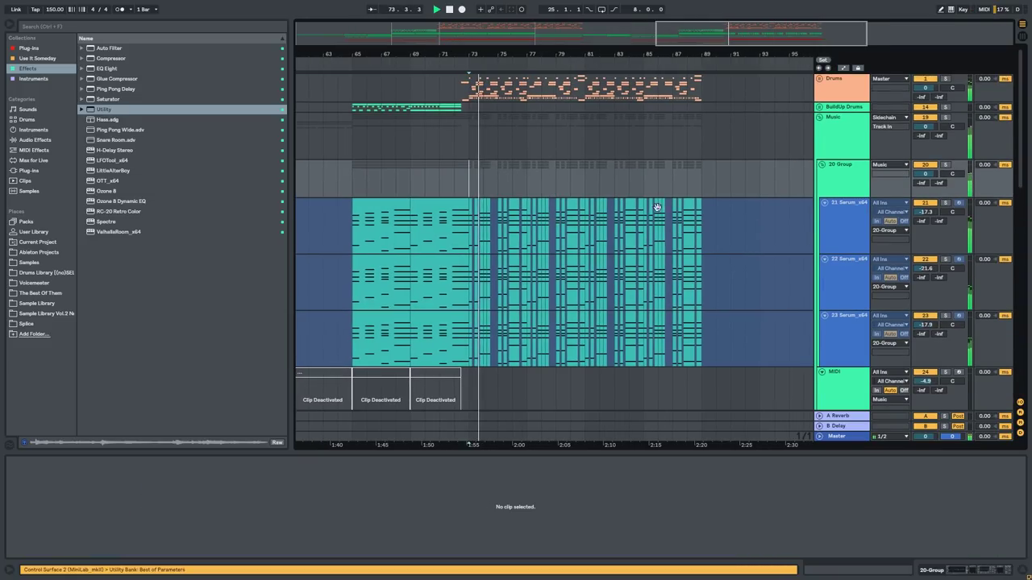
# Audition the breakdown from bar 41, briefly soloing MIDI track 24.
pyautogui.click(820, 121)
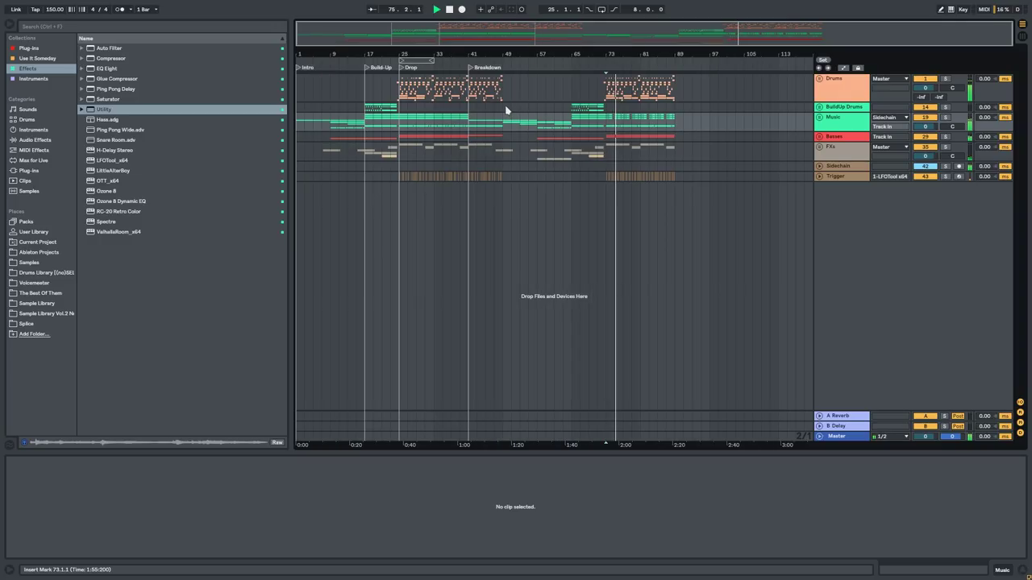
pyautogui.scroll(4, 506, 110)
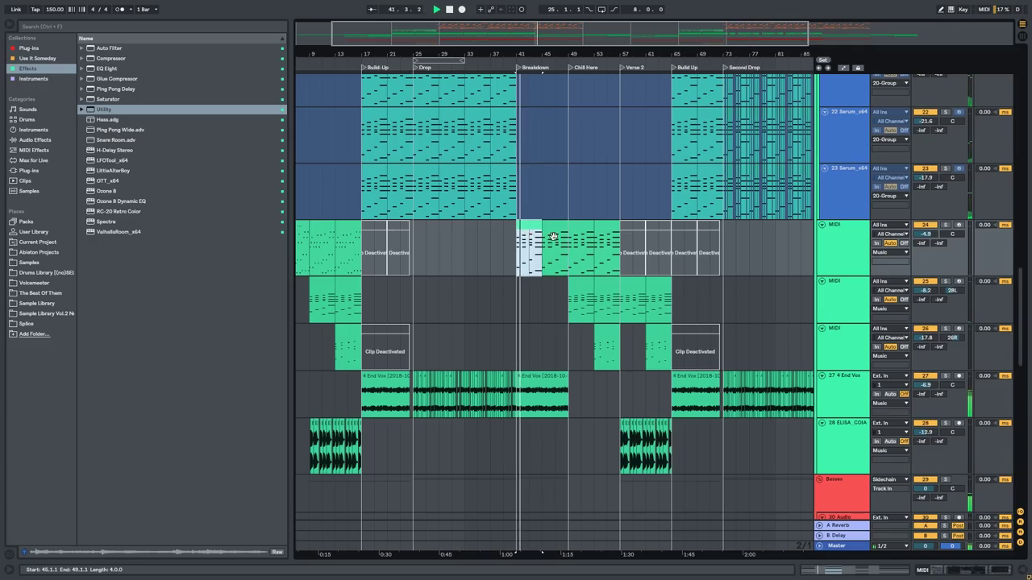
pyautogui.moveTo(554, 236); pyautogui.dragTo(510, 283)
pyautogui.click(946, 273)
pyautogui.click(946, 272)
pyautogui.moveTo(589, 319); pyautogui.dragTo(668, 286)
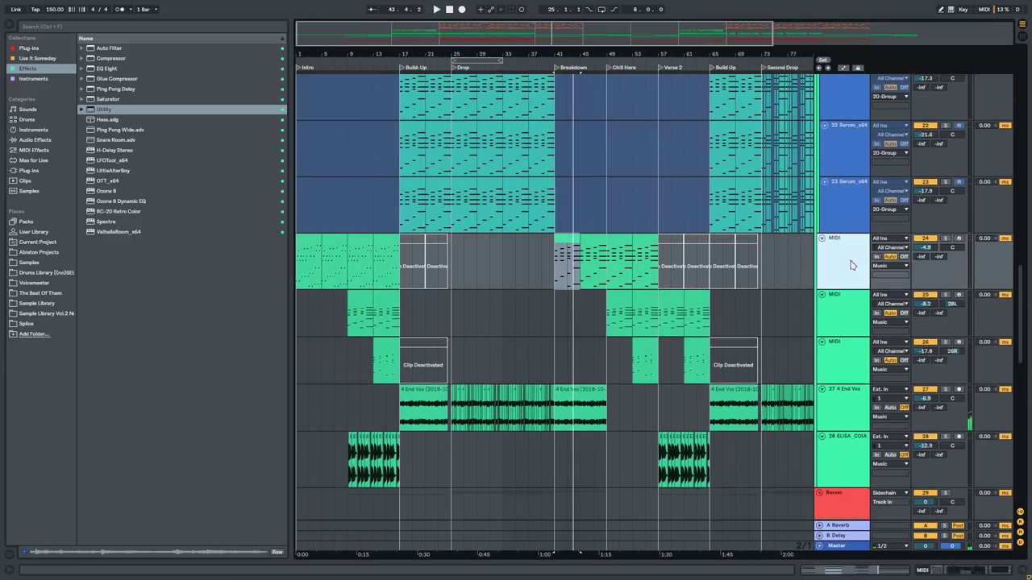
# On MIDI track 24, drop the EQ Eight 1 Frequency A automation to 104 Hz at bar 41 and remove its rise in the second build-up.
pyautogui.press('a')
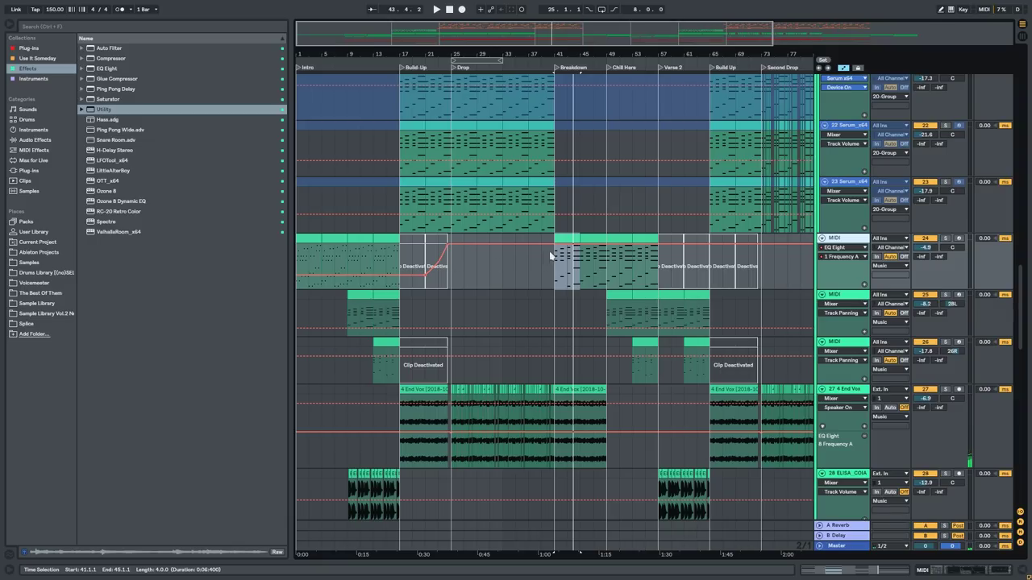
pyautogui.moveTo(551, 271); pyautogui.dragTo(263, 258)
pyautogui.keyDown('shift'); pyautogui.click(562, 282); pyautogui.keyUp('shift')
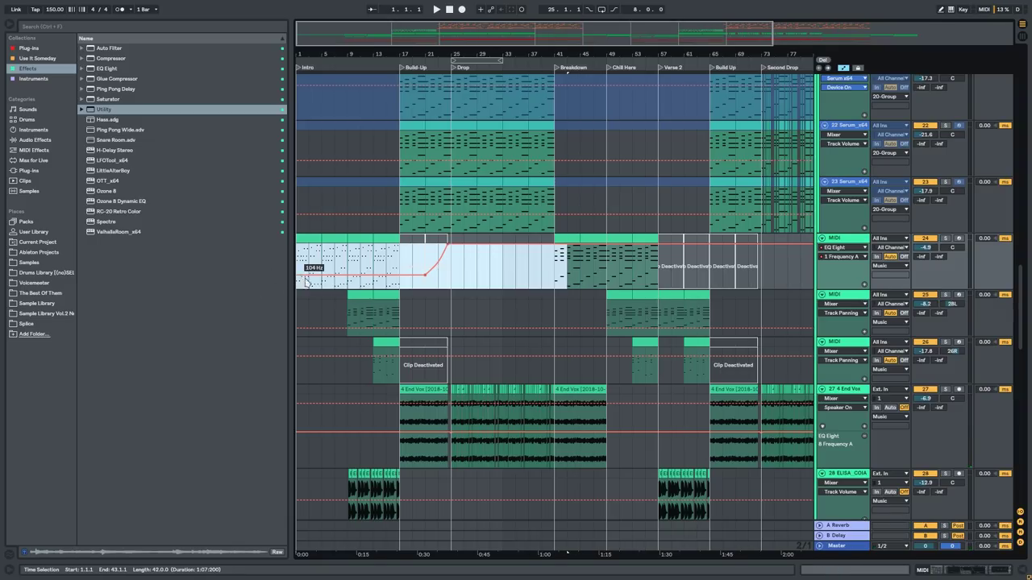
pyautogui.press('space')
pyautogui.click(422, 271)
pyautogui.moveTo(440, 250); pyautogui.dragTo(428, 272)
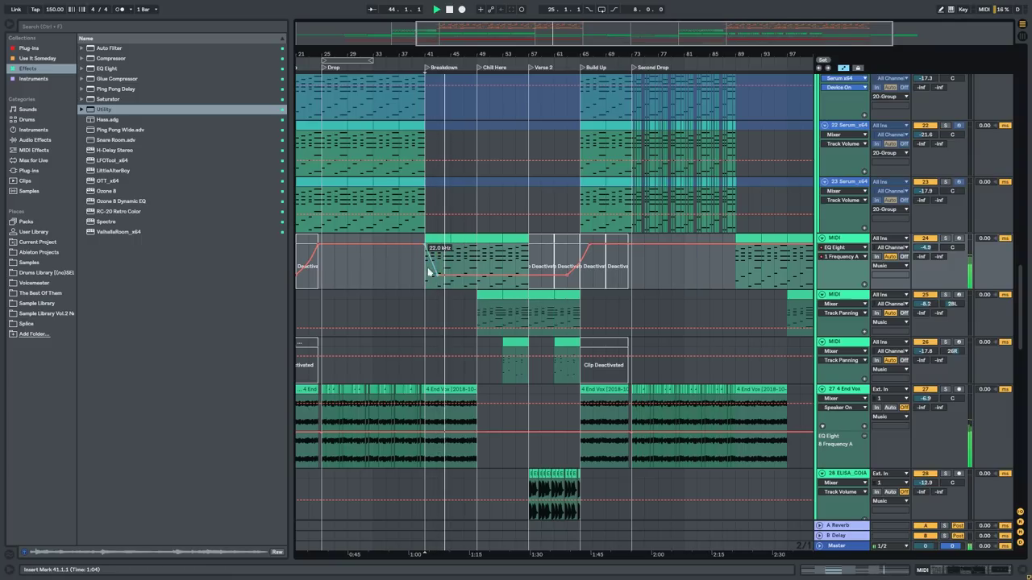
pyautogui.scroll(-1, 559, 279)
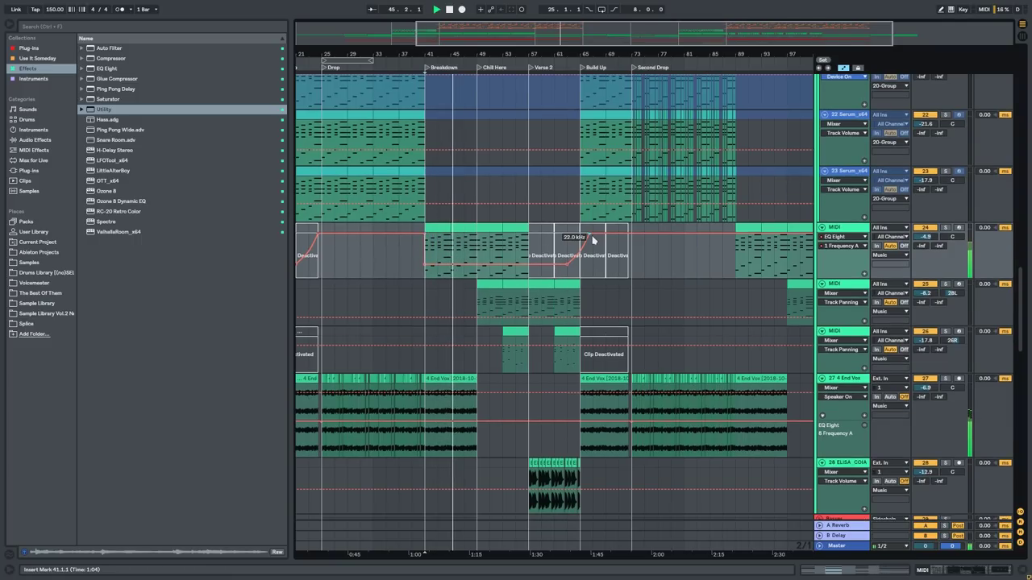
pyautogui.scroll(-2, 569, 262)
pyautogui.click(717, 254)
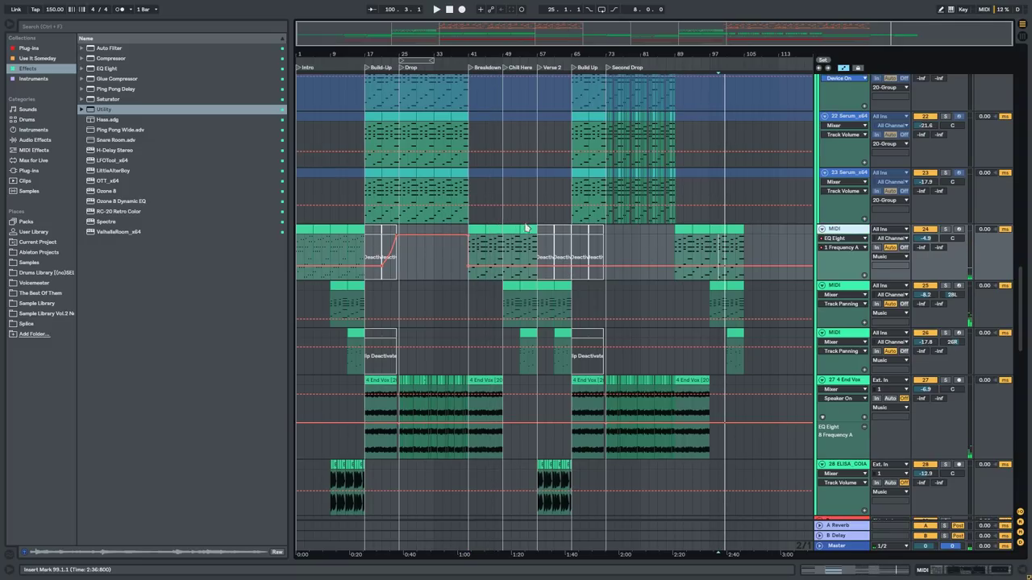
# Duplicate MIDI track 24, delete the original's intro clips in bars 1 to 16, and select the copy's first intro clip.
pyautogui.hotkey('ctrl', 'd')
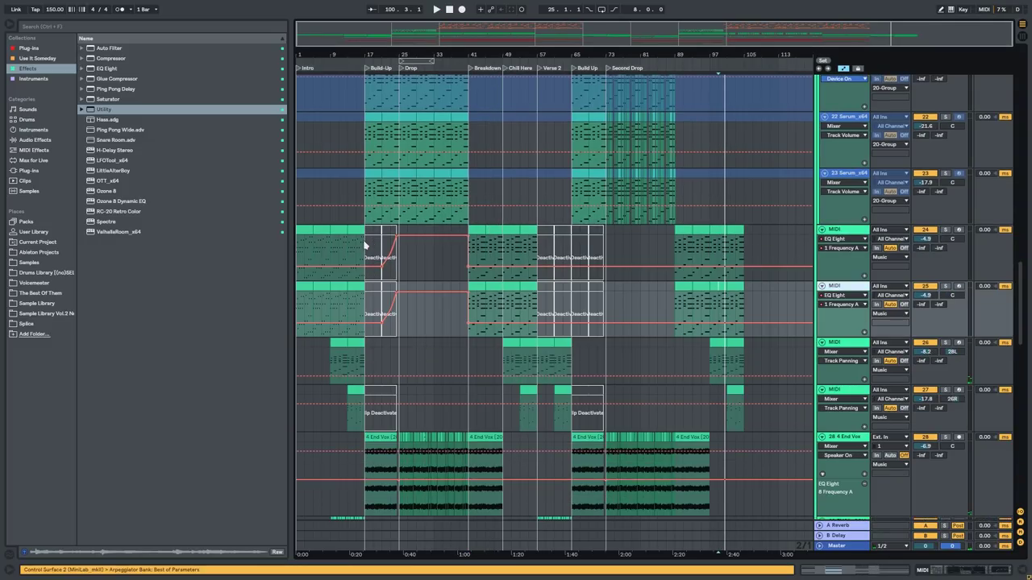
pyautogui.click(364, 247)
pyautogui.click(307, 287)
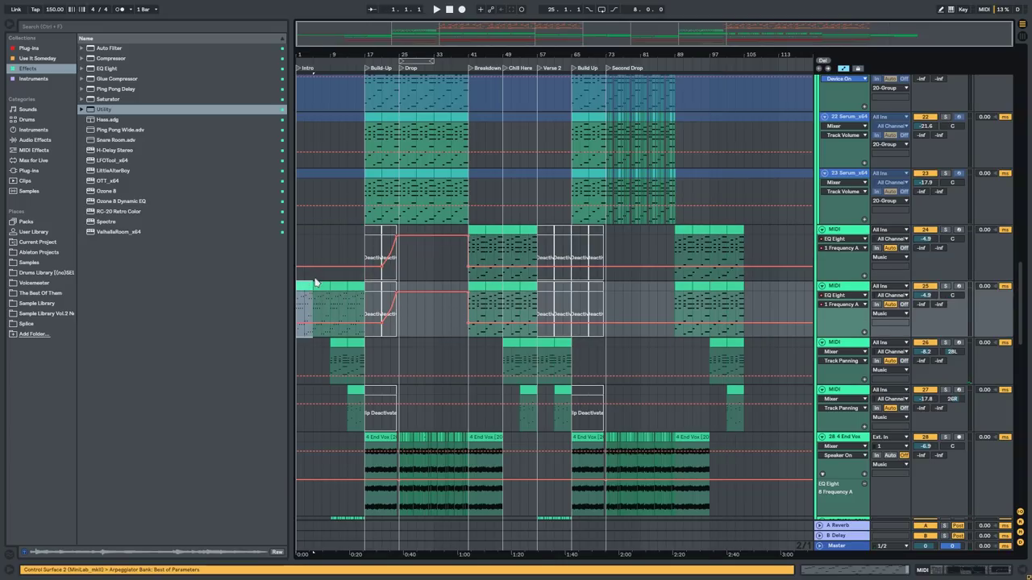
# Show the duplicated track's devices, add a Ping Pong Delay after EQ Eight, and move the Serum window aside.
pyautogui.scroll(4, 313, 298)
pyautogui.moveTo(314, 319); pyautogui.dragTo(761, 316)
pyautogui.click(968, 571)
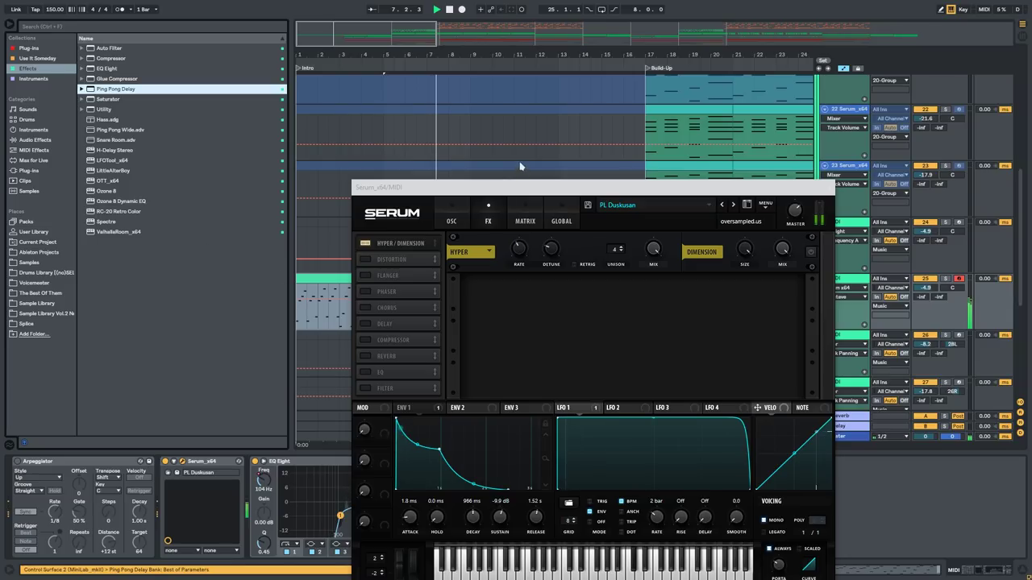
pyautogui.moveTo(521, 185); pyautogui.dragTo(851, 90)
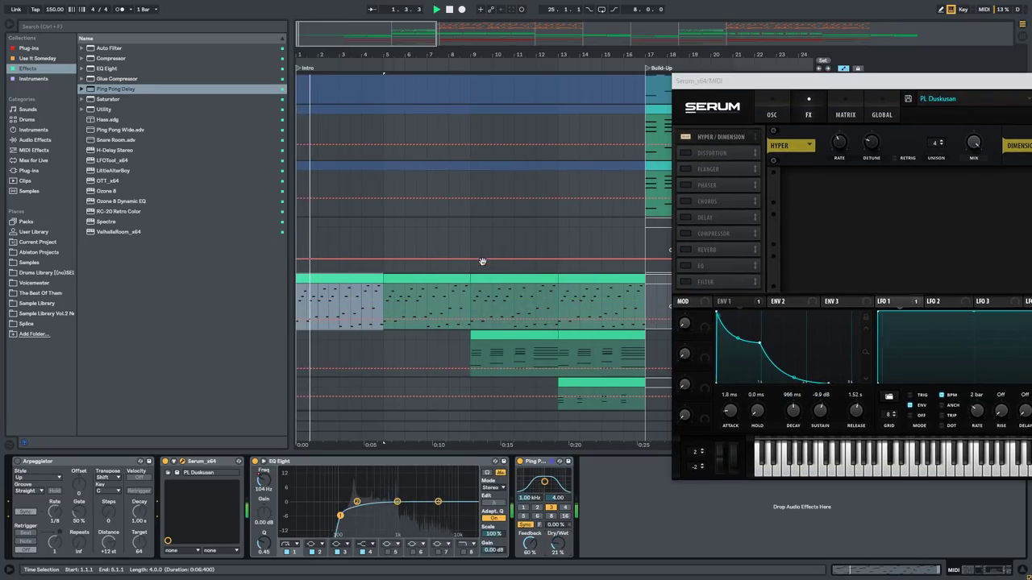
# Add ValhallaRoom after Ping Pong Delay on the duplicated track and set its mix to 27.6%.
pyautogui.moveTo(484, 267); pyautogui.dragTo(475, 235)
pyautogui.doubleClick(171, 232)
pyautogui.moveTo(663, 239)
pyautogui.mouseDown()
pyautogui.moveTo(675, 268)
pyautogui.moveTo(676, 242)
pyautogui.mouseUp()
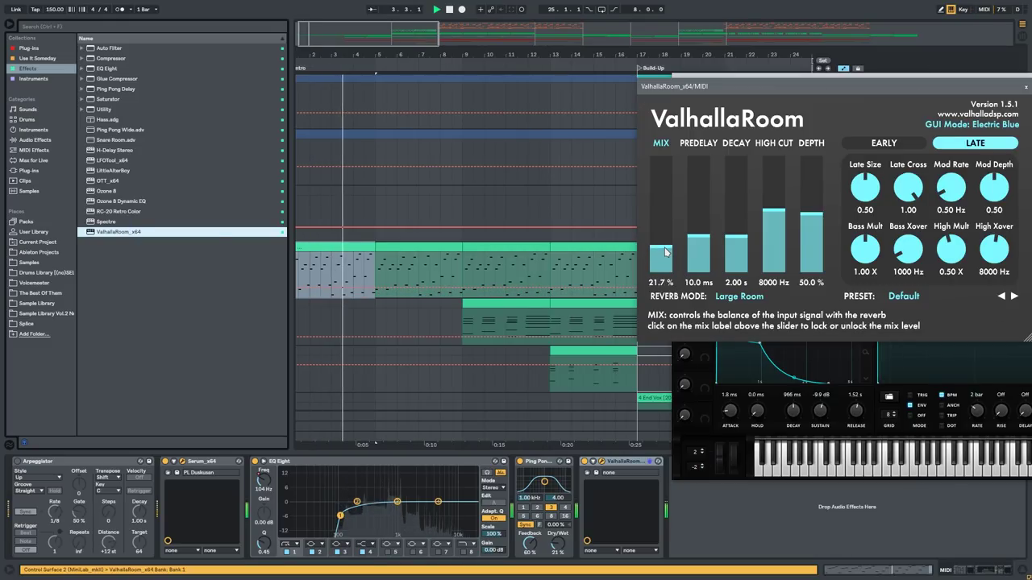
pyautogui.click(1024, 87)
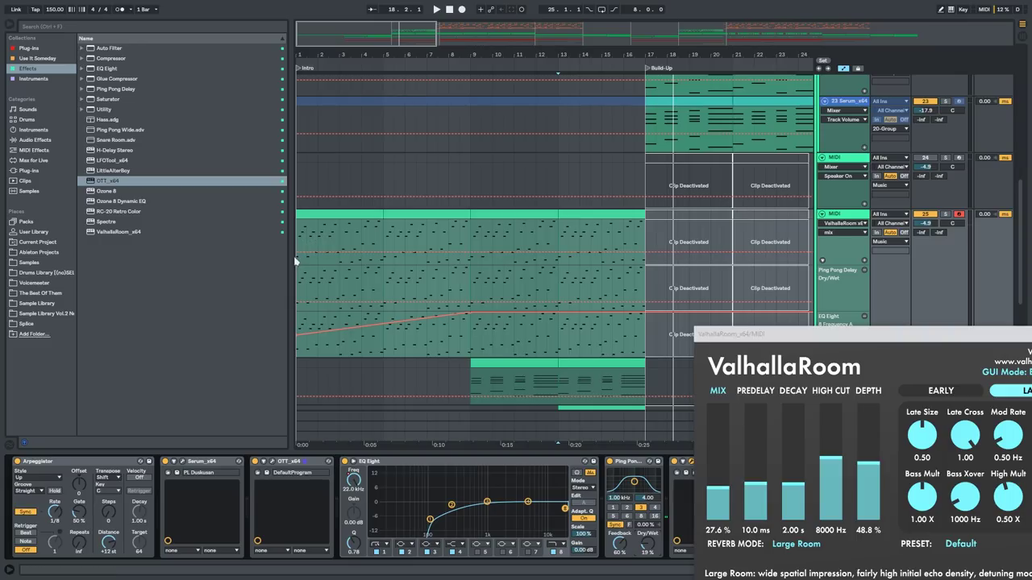
# Automate ValhallaRoom's mix to rise from 27.6% at bar 5 to 100% at bar 9, and play the intro from bar 4.
pyautogui.moveTo(472, 251); pyautogui.dragTo(471, 220)
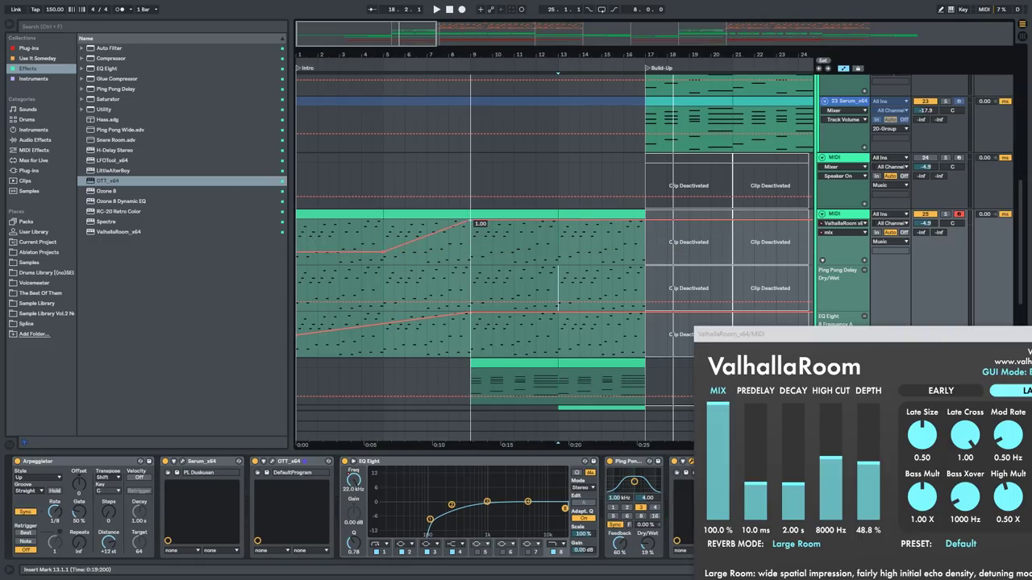
pyautogui.click(372, 235)
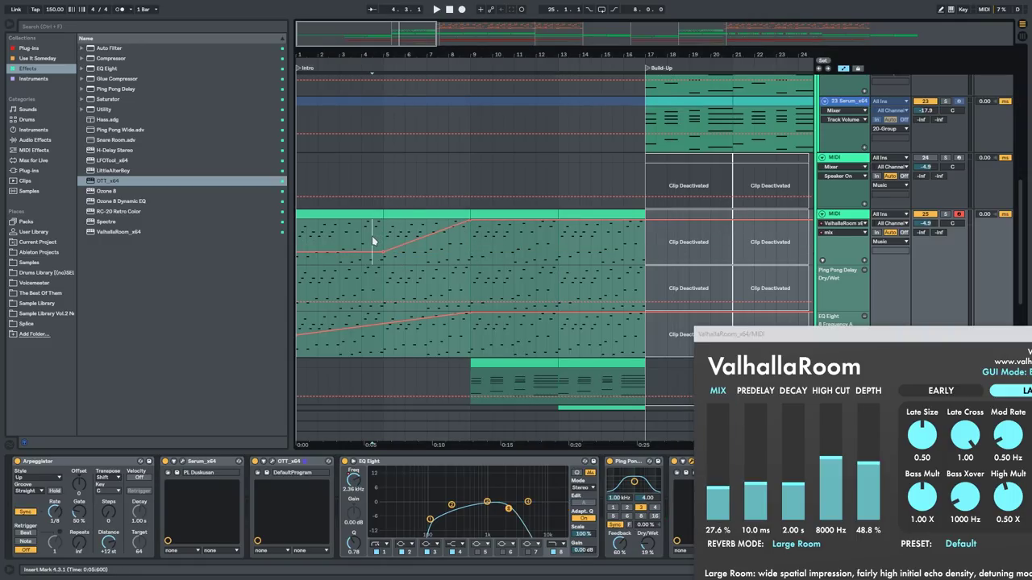
pyautogui.press('space')
pyautogui.scroll(2, 377, 232)
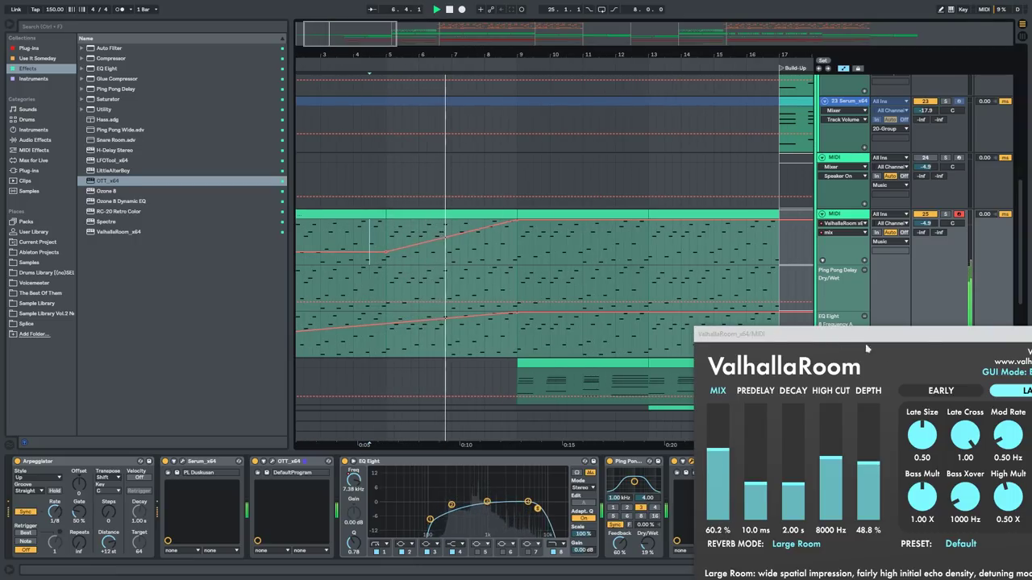
pyautogui.moveTo(915, 337); pyautogui.dragTo(552, 325)
pyautogui.click(720, 326)
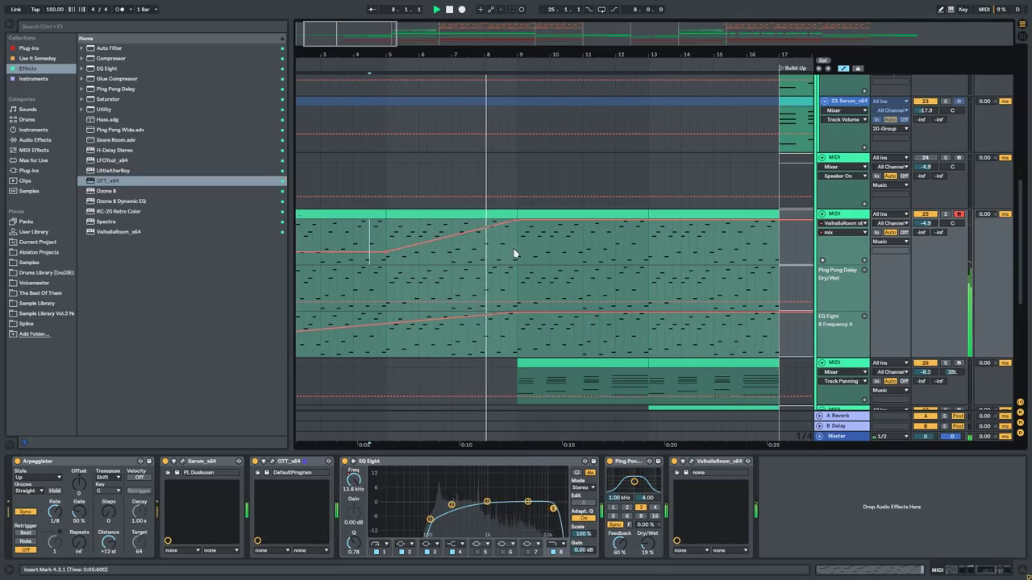
# Duplicate the intro's ValhallaRoom mix automation over bars 9 to 16 and remove the Ping Pong Delay Dry/Wet lane.
pyautogui.moveTo(515, 252); pyautogui.dragTo(275, 247)
pyautogui.hotkey('ctrl', 'd')
pyautogui.moveTo(478, 256); pyautogui.dragTo(522, 267)
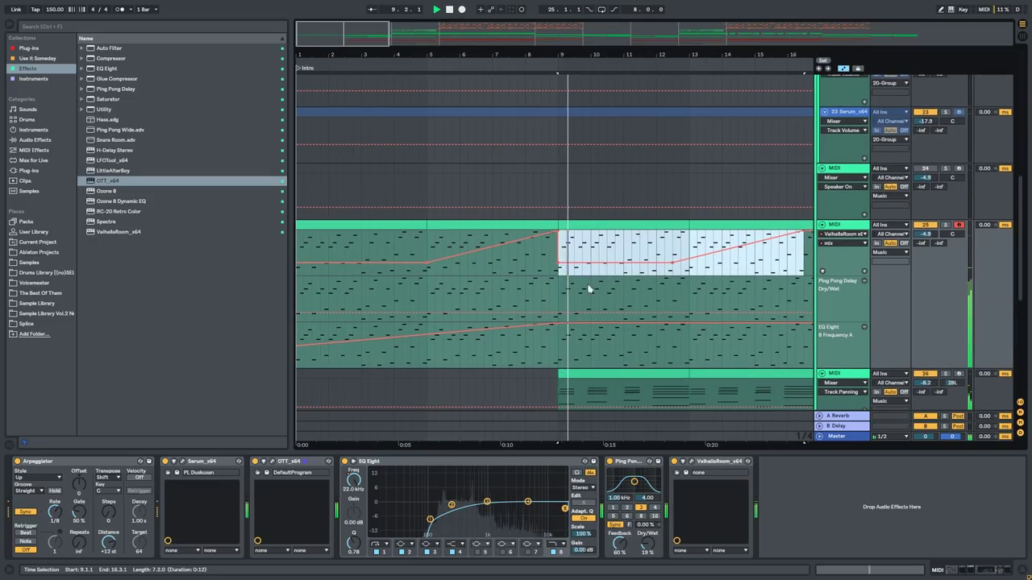
pyautogui.click(695, 462)
pyautogui.click(866, 272)
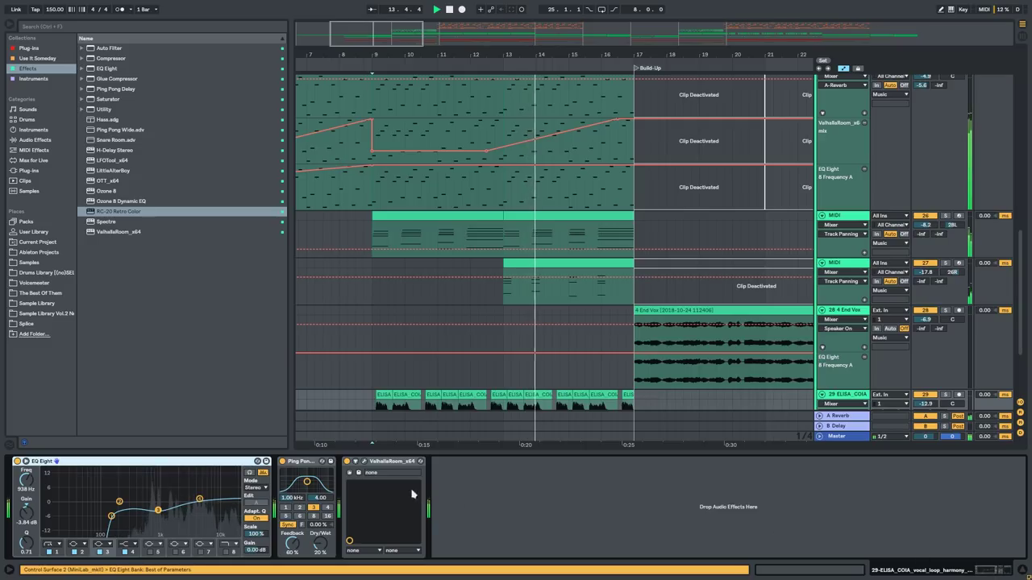
# Raise the ValhallaRoom mix slightly on vocal loop track 29 and close the plugin window.
pyautogui.click(364, 462)
pyautogui.moveTo(247, 309); pyautogui.dragTo(246, 304)
pyautogui.click(609, 153)
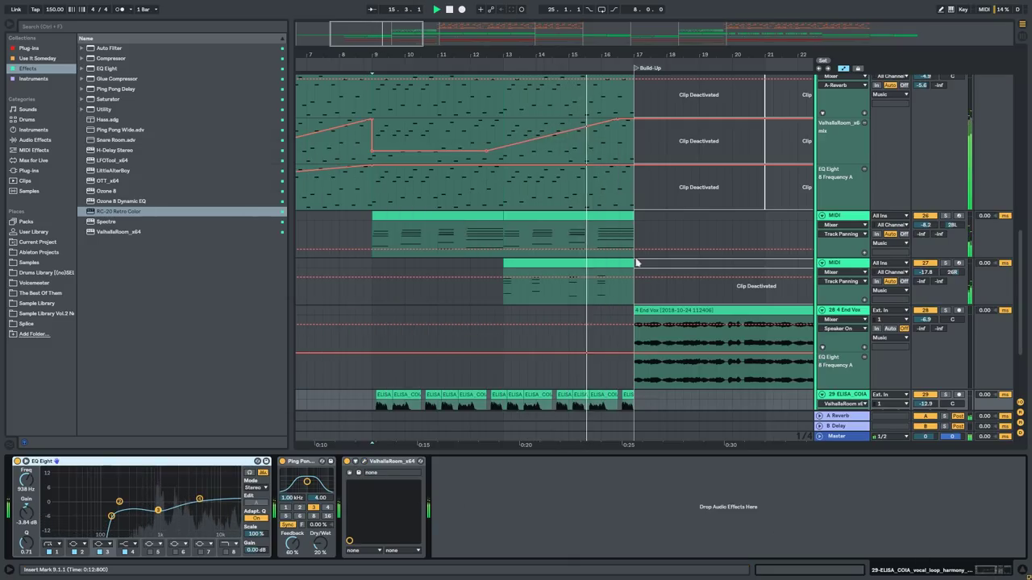
# Hide the device view, play the build-up into the drop with the Music group collapsed, and unfold the Basses group.
pyautogui.click(684, 452)
pyautogui.moveTo(679, 339); pyautogui.dragTo(587, 288)
pyautogui.scroll(3, 586, 288)
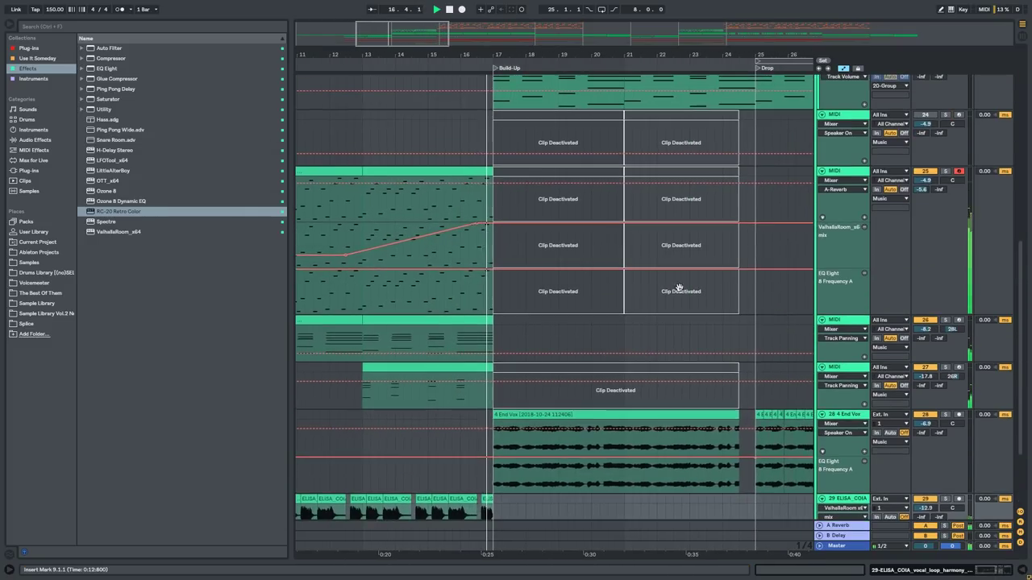
pyautogui.scroll(7, 732, 140)
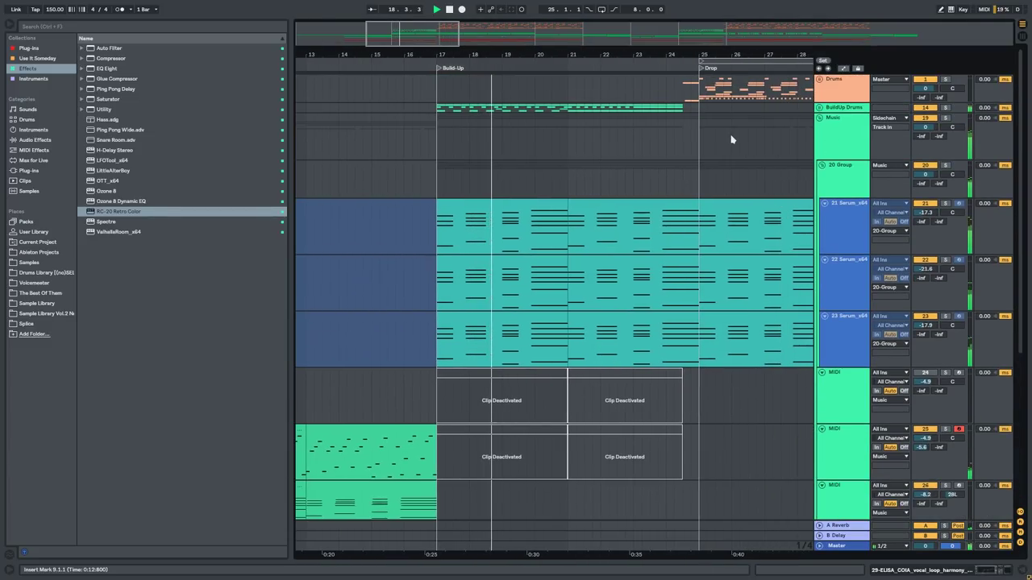
pyautogui.click(820, 117)
pyautogui.scroll(-3, 695, 122)
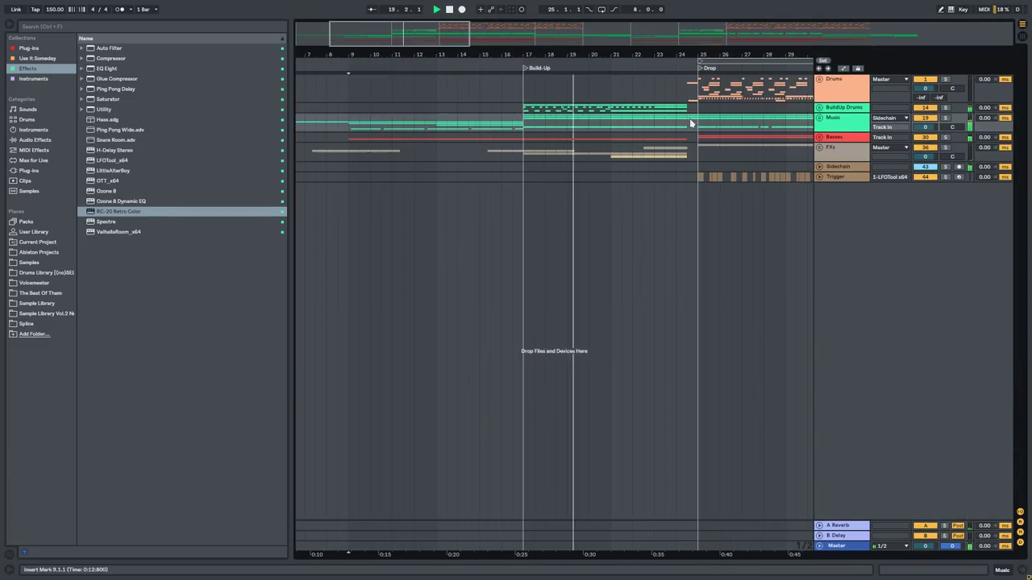
pyautogui.moveTo(680, 116); pyautogui.dragTo(595, 127)
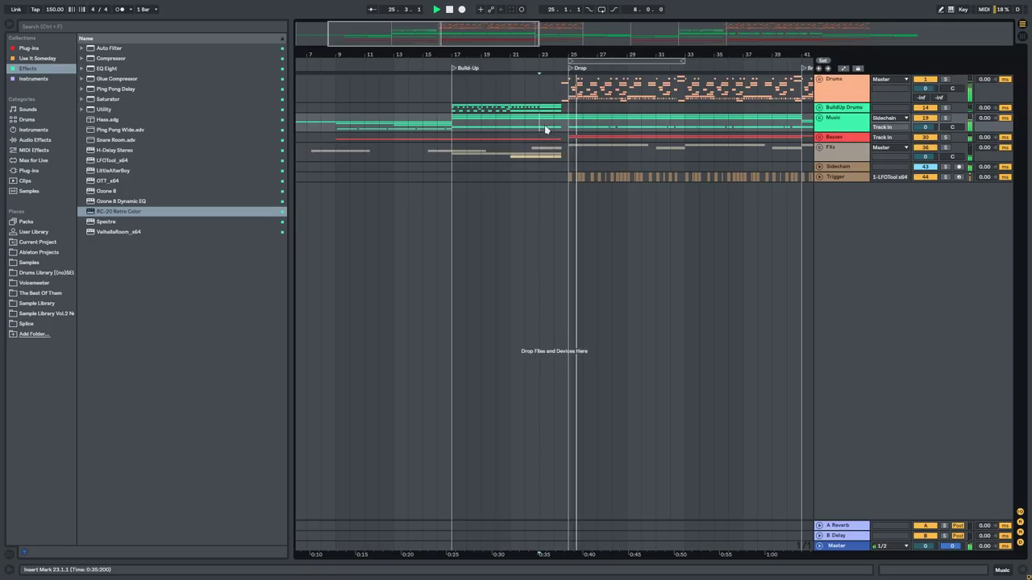
pyautogui.click(819, 137)
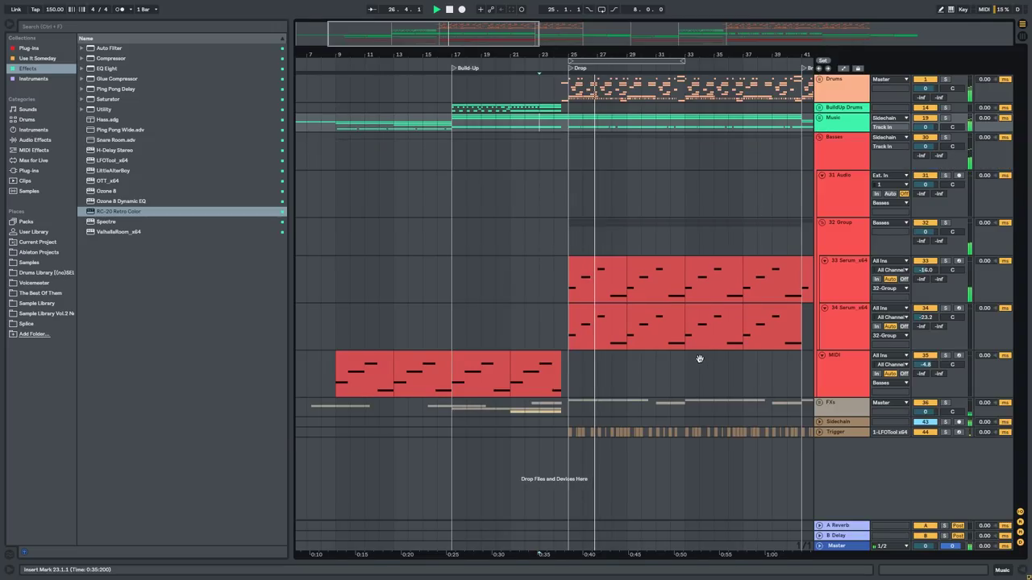
# Raise the volume of bass track 33 Serum to -14.8 dB while the drop plays, and show its devices.
pyautogui.hscroll(2, 703, 362)
pyautogui.click(945, 262)
pyautogui.click(945, 262)
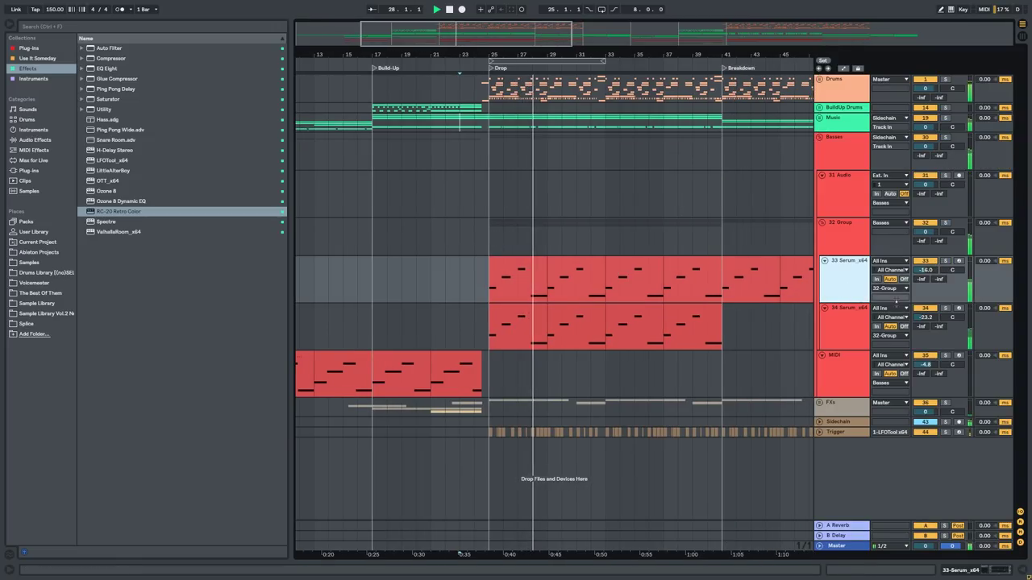
pyautogui.moveTo(930, 274); pyautogui.dragTo(930, 265)
pyautogui.click(995, 574)
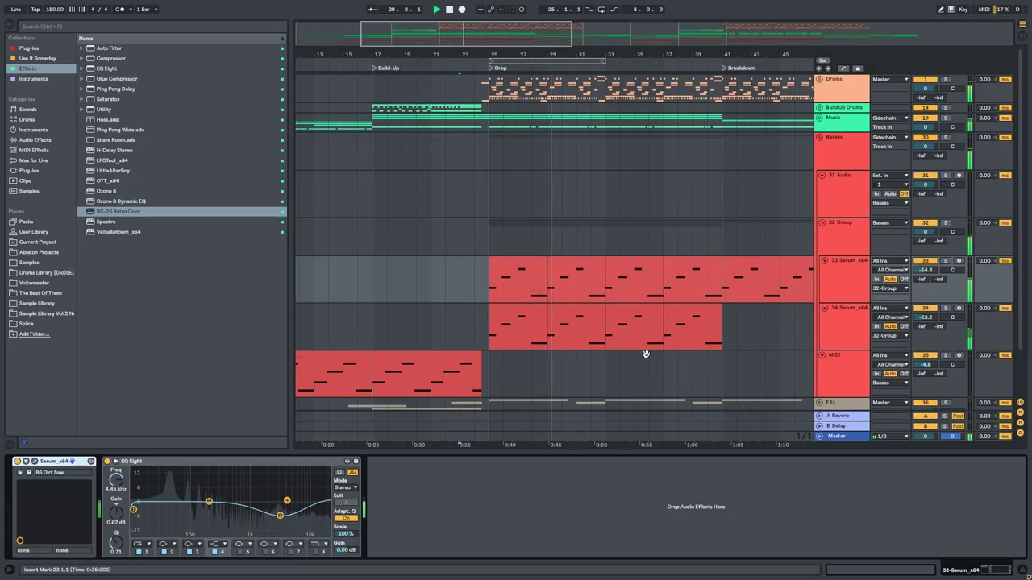
pyautogui.moveTo(610, 313); pyautogui.dragTo(583, 267)
pyautogui.click(847, 233)
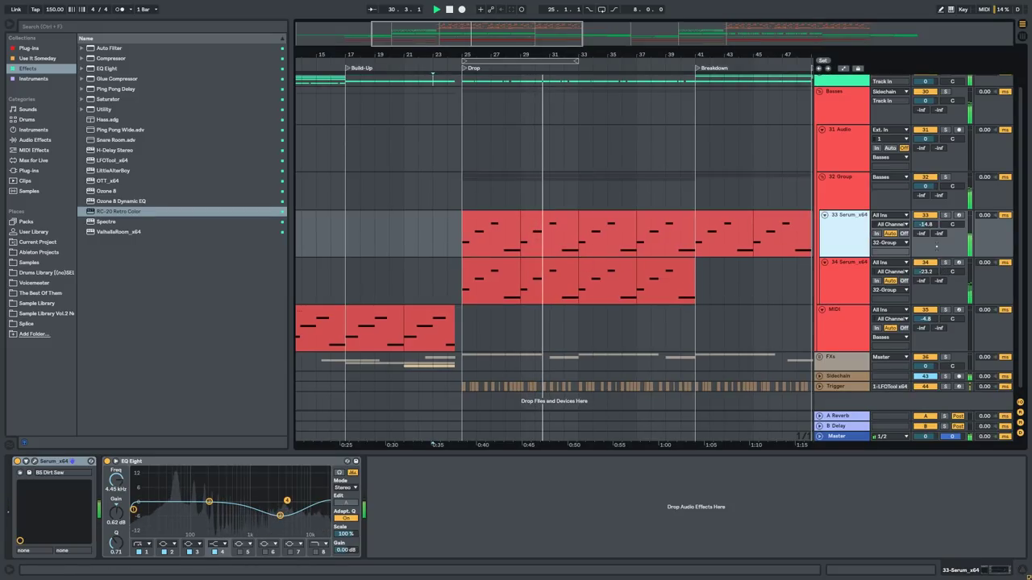
pyautogui.click(930, 225)
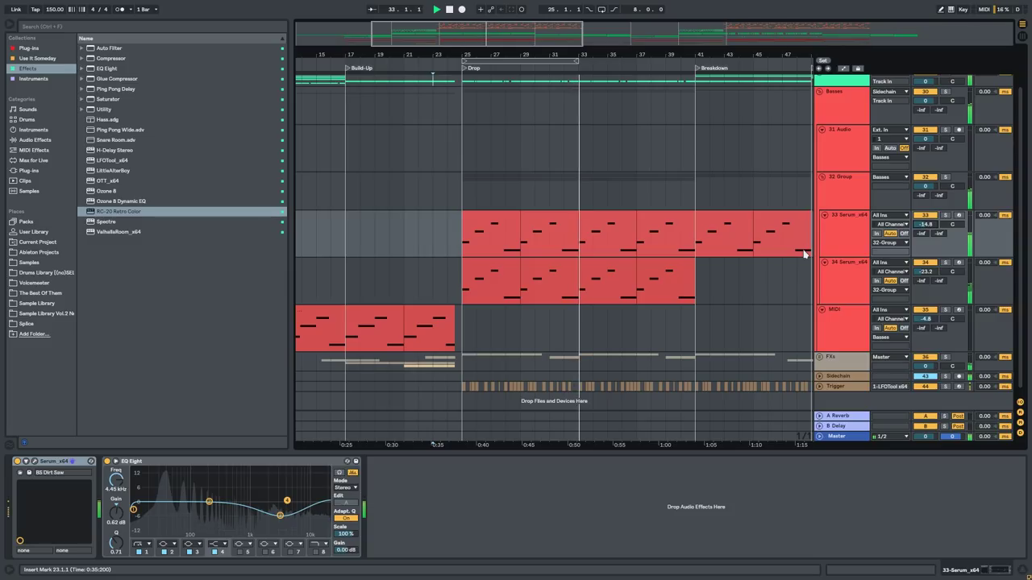
# Hide the device view and fold the Basses group.
pyautogui.click(803, 460)
pyautogui.click(799, 449)
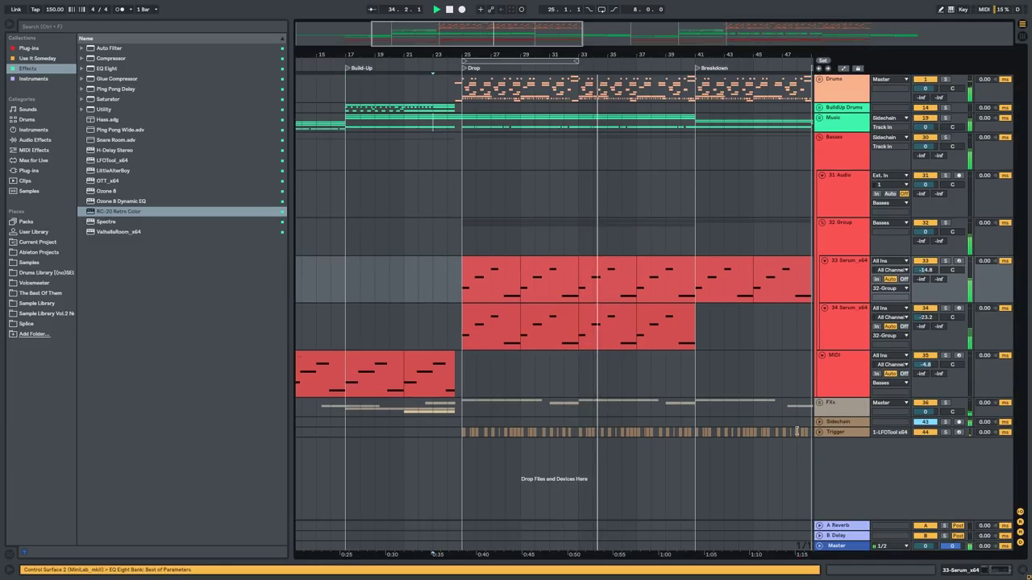
pyautogui.moveTo(799, 446); pyautogui.dragTo(744, 441)
pyautogui.click(820, 137)
pyautogui.scroll(-2, 683, 155)
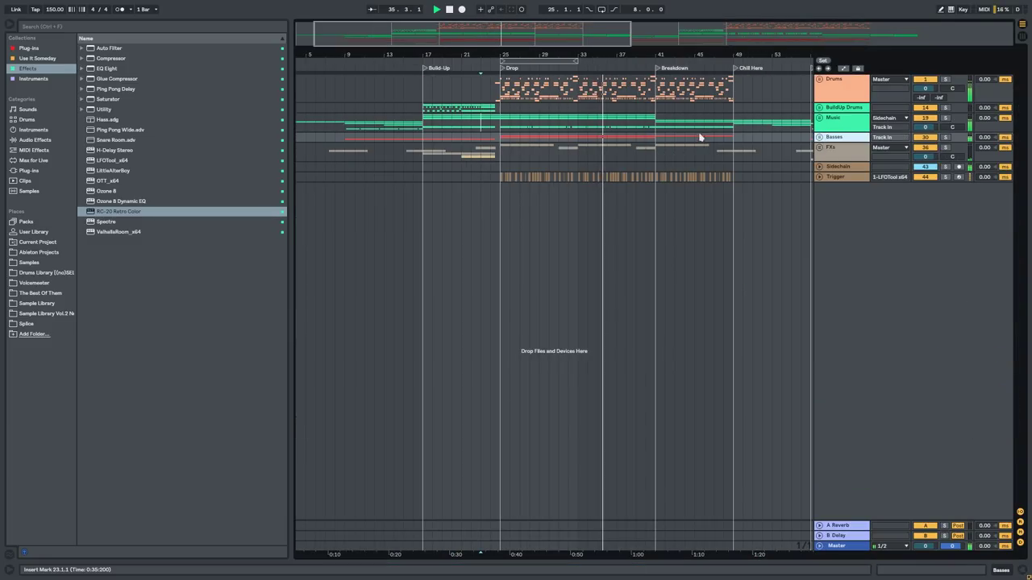
pyautogui.moveTo(732, 136); pyautogui.dragTo(588, 136)
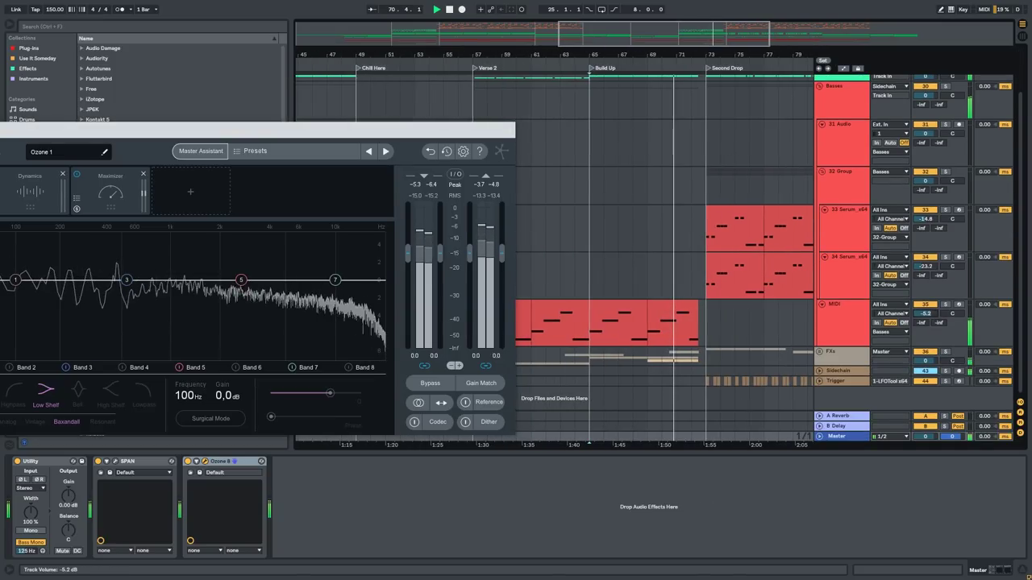
# Fold the Basses group during the second drop's playback and move the Ozone window aside to uncover the arrangement.
pyautogui.scroll(3, 821, 161)
pyautogui.click(820, 138)
pyautogui.scroll(-1, 644, 125)
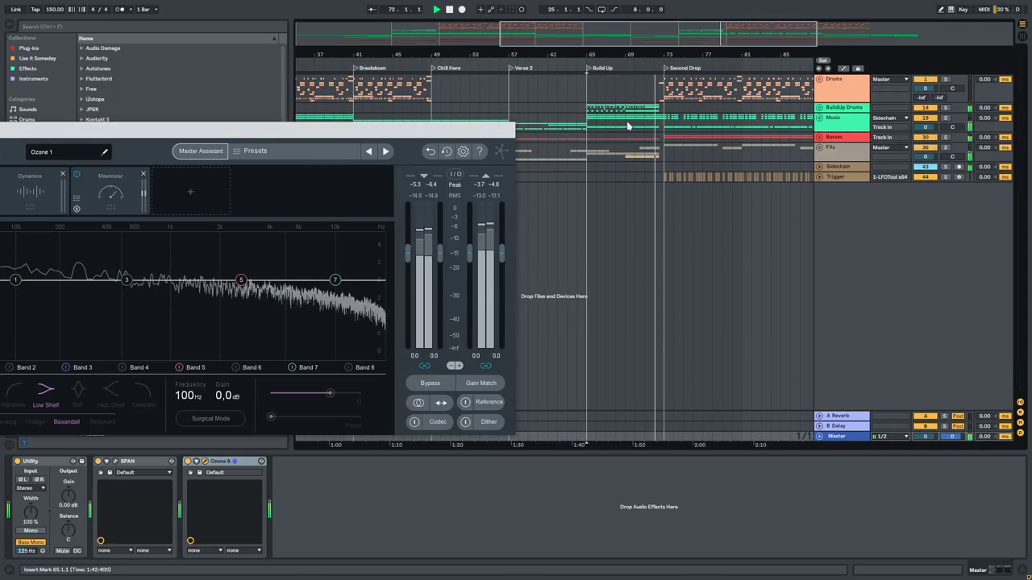
pyautogui.hscroll(1, 661, 122)
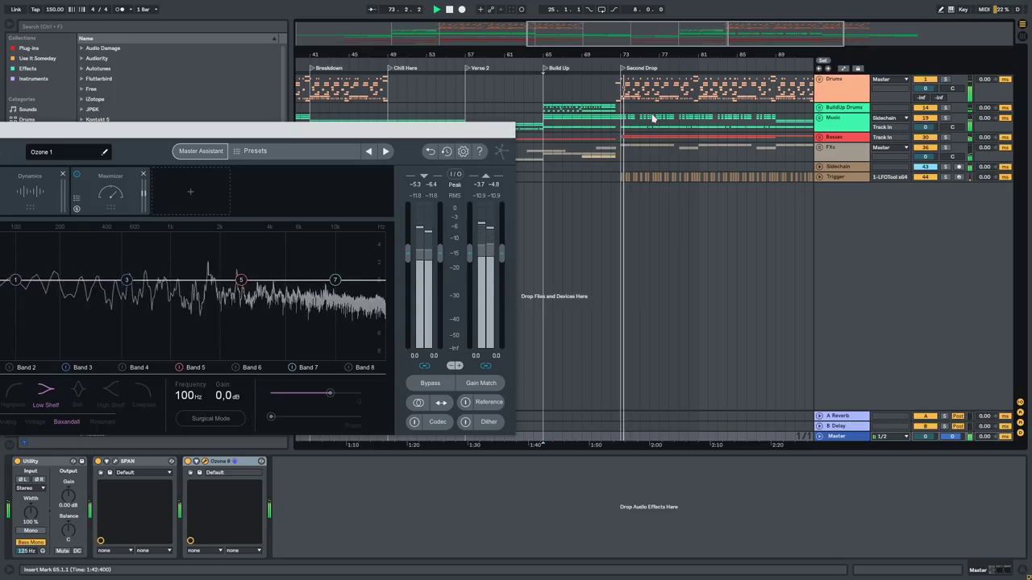
pyautogui.scroll(-1, 654, 121)
pyautogui.moveTo(443, 133); pyautogui.dragTo(150, 54)
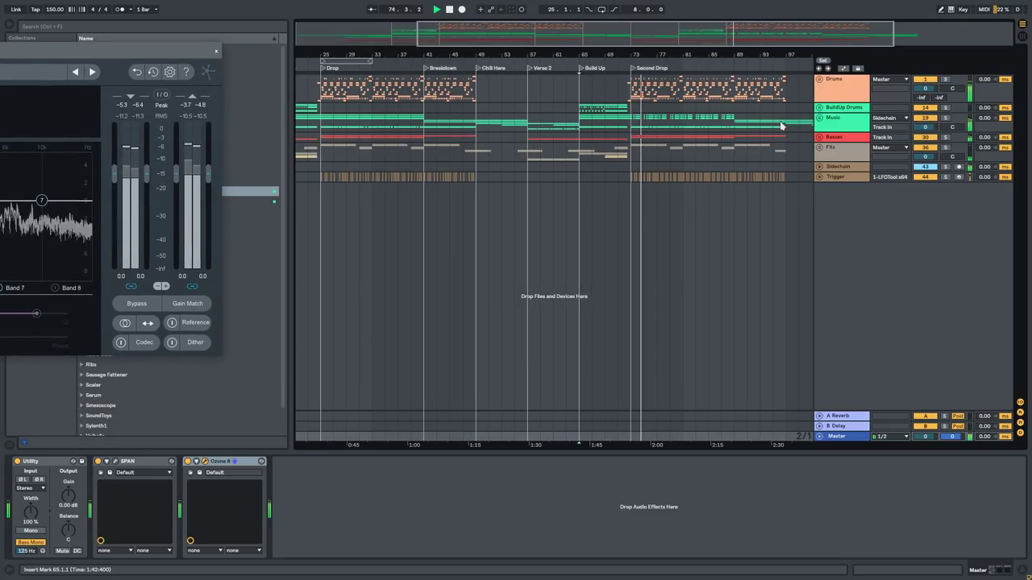
# Unfold the Music group around the second drop and display the automation lanes of its tracks.
pyautogui.click(820, 117)
pyautogui.scroll(2, 642, 212)
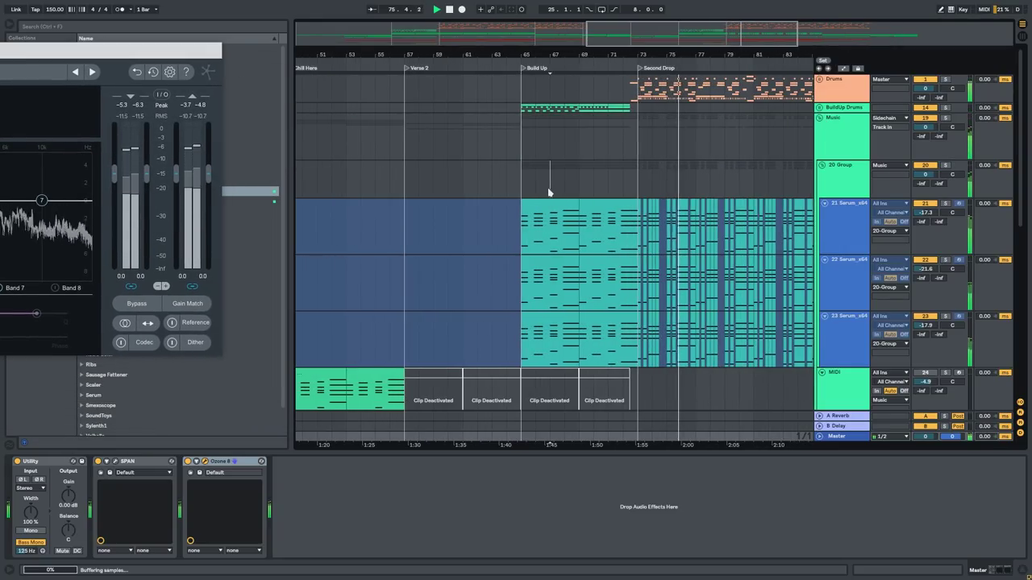
pyautogui.click(531, 190)
pyautogui.click(844, 139)
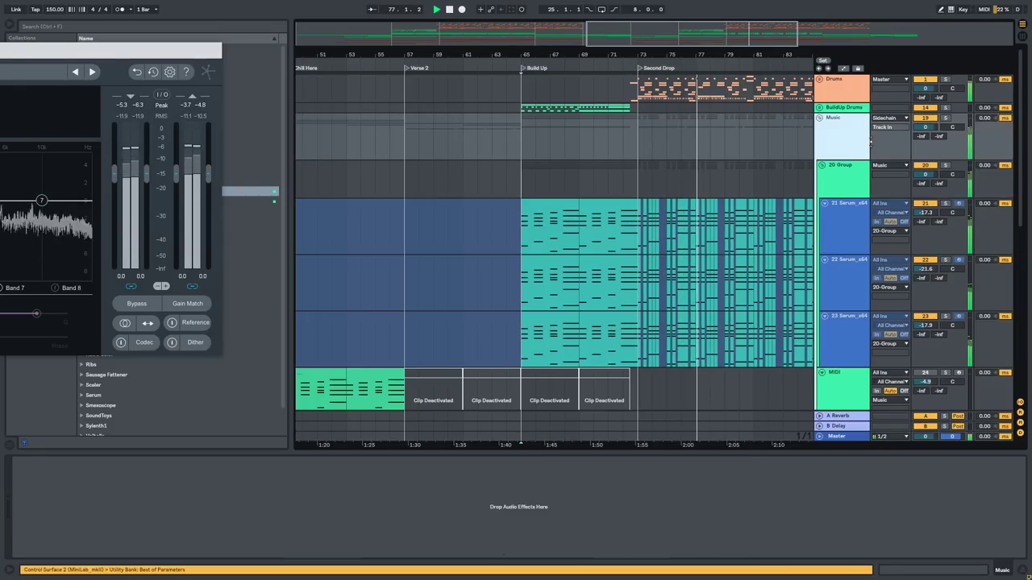
pyautogui.press('a')
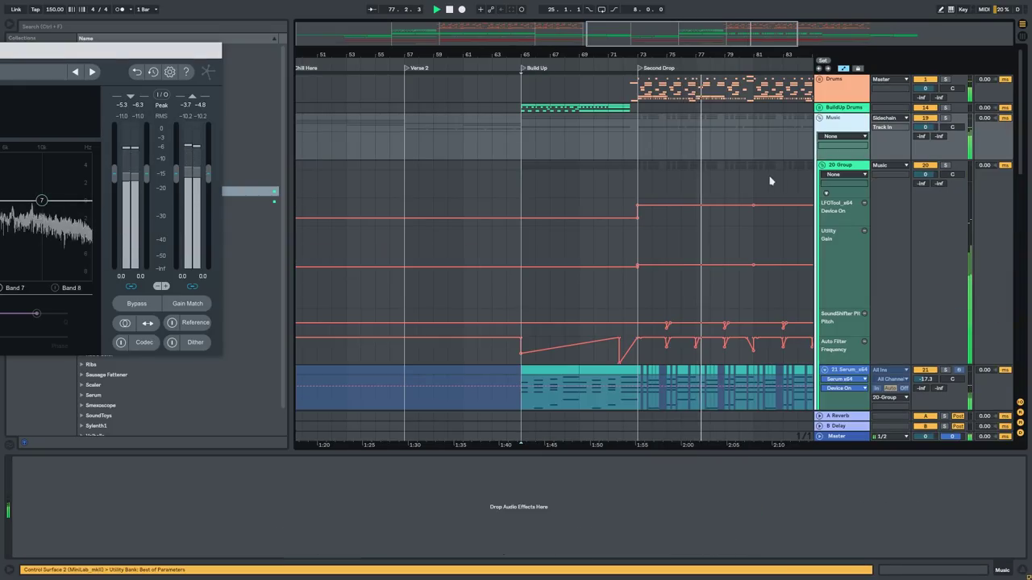
# Examine the 20 Group's automation and device chain across the second drop, and hide the device view.
pyautogui.click(639, 220)
pyautogui.moveTo(685, 237); pyautogui.dragTo(493, 183)
pyautogui.moveTo(708, 196); pyautogui.dragTo(693, 219)
pyautogui.click(799, 461)
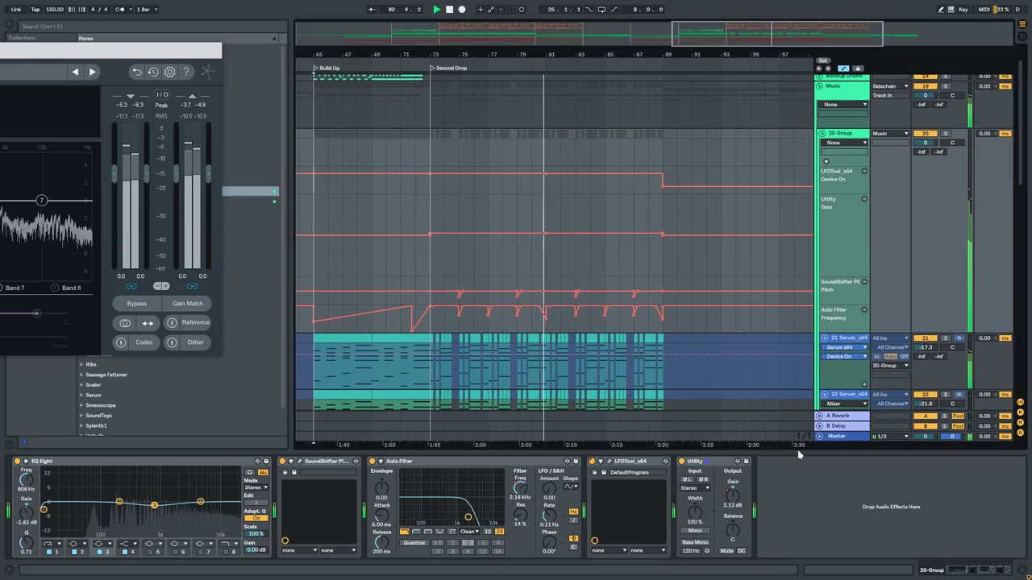
pyautogui.hotkey('ctrl', 'alt', 'l')
# Replay the second drop from bar 80 to check the transition into bar 81.
pyautogui.moveTo(614, 524); pyautogui.dragTo(622, 458)
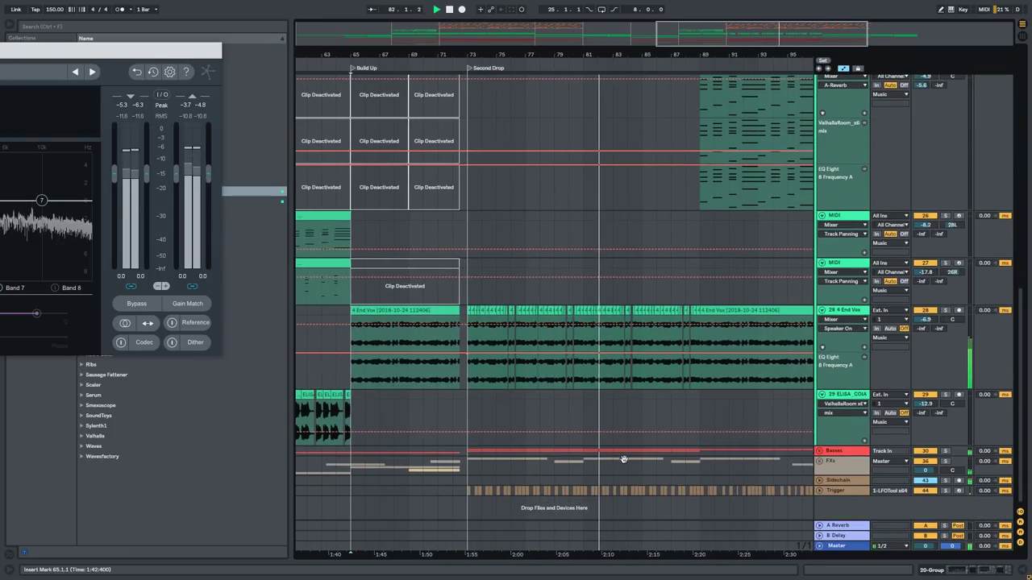
pyautogui.scroll(6, 571, 459)
pyautogui.click(650, 482)
pyautogui.press('space')
pyautogui.press('space')
pyautogui.click(662, 490)
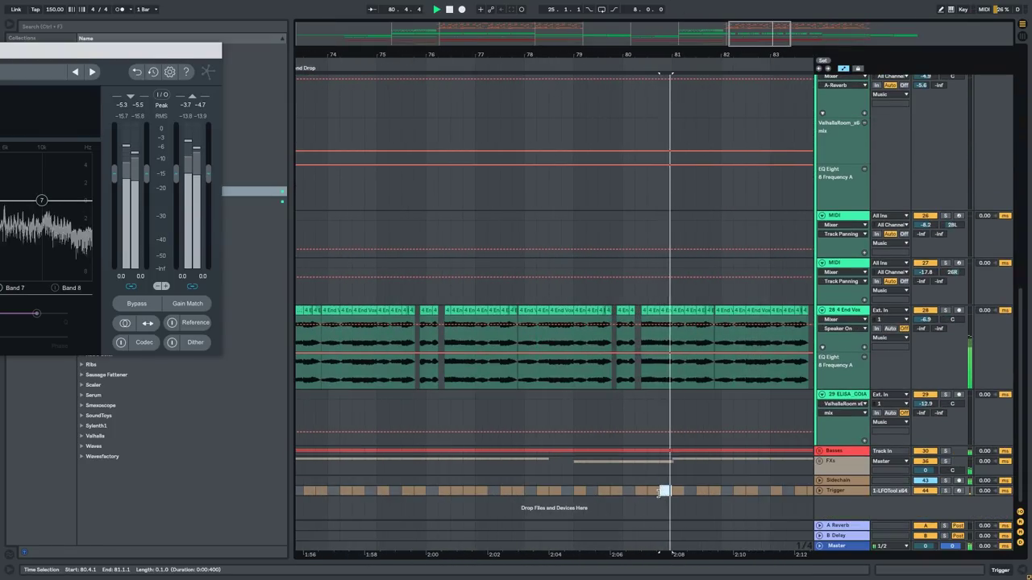
pyautogui.click(636, 482)
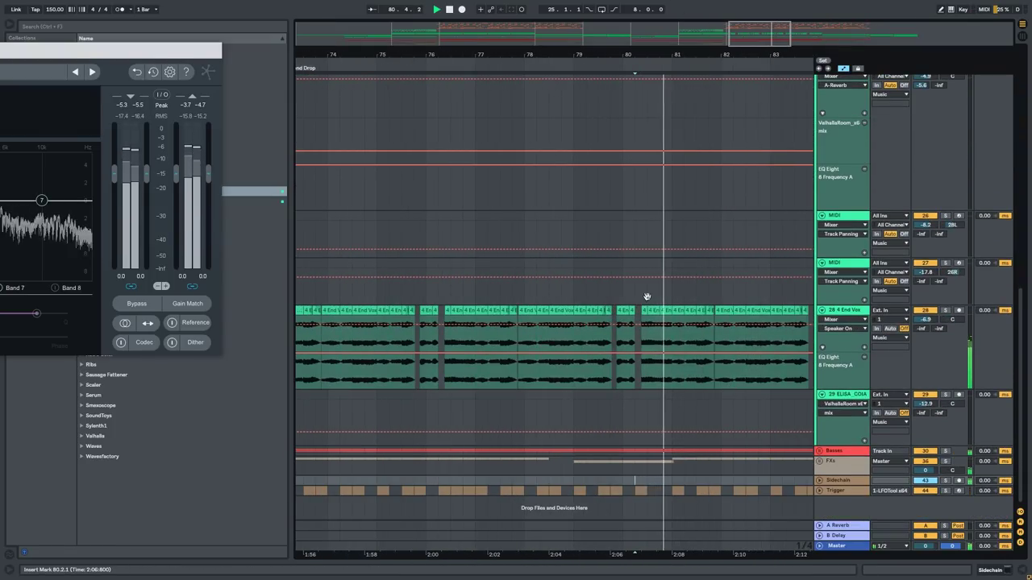
# Delete the breakpoints at bar 81 from the 20 Group's LFOTool Device On and Utility Gain automation.
pyautogui.moveTo(652, 295); pyautogui.dragTo(507, 518)
pyautogui.moveTo(621, 298); pyautogui.dragTo(568, 507)
pyautogui.scroll(-5, 550, 263)
pyautogui.moveTo(555, 233); pyautogui.dragTo(547, 331)
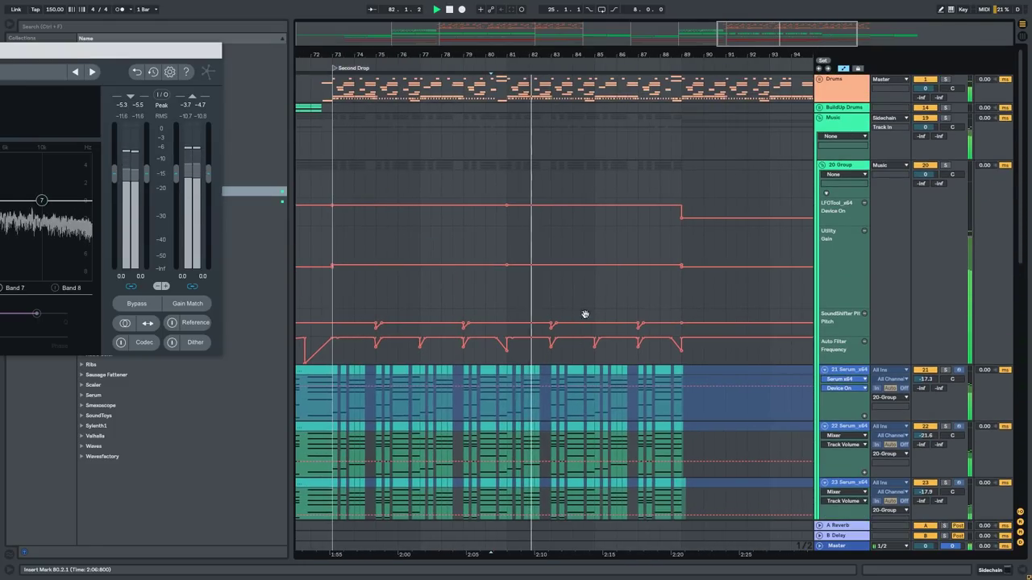
pyautogui.click(509, 207)
pyautogui.click(508, 267)
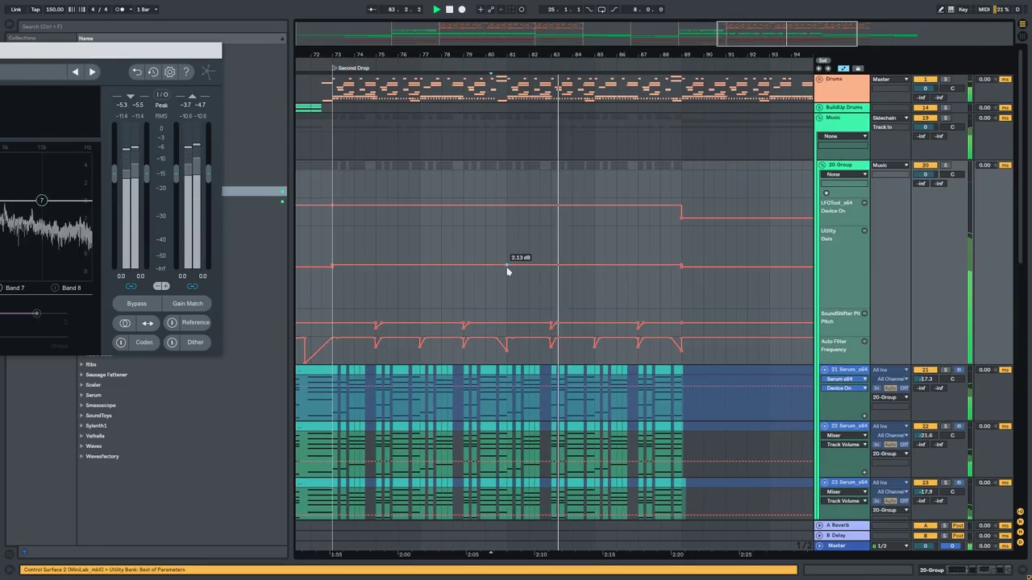
# Play from bar 88 and examine the Music group's clips and automation where the section changes at bar 89.
pyautogui.click(661, 175)
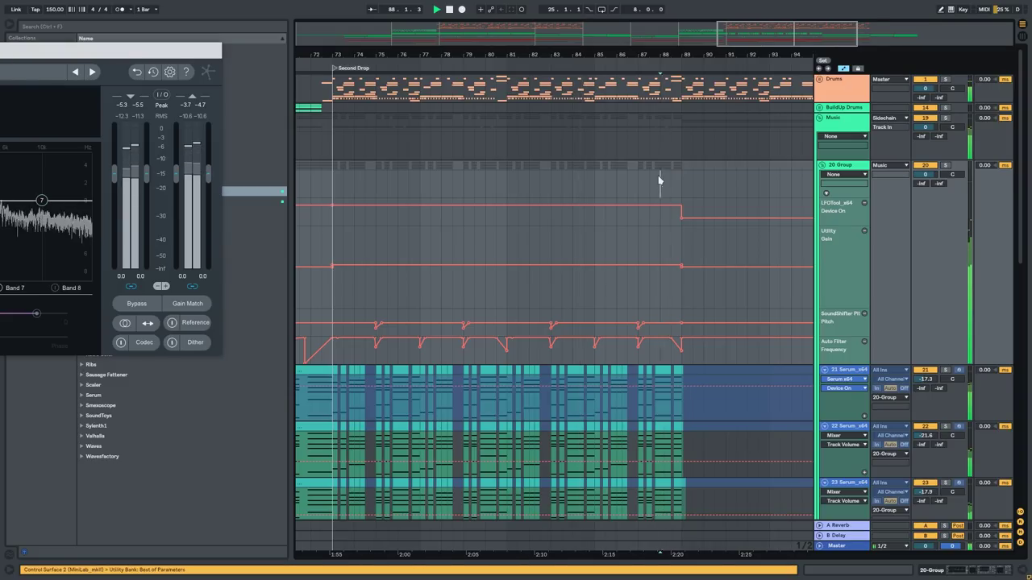
pyautogui.scroll(-3, 685, 170)
pyautogui.moveTo(682, 500); pyautogui.dragTo(650, 138)
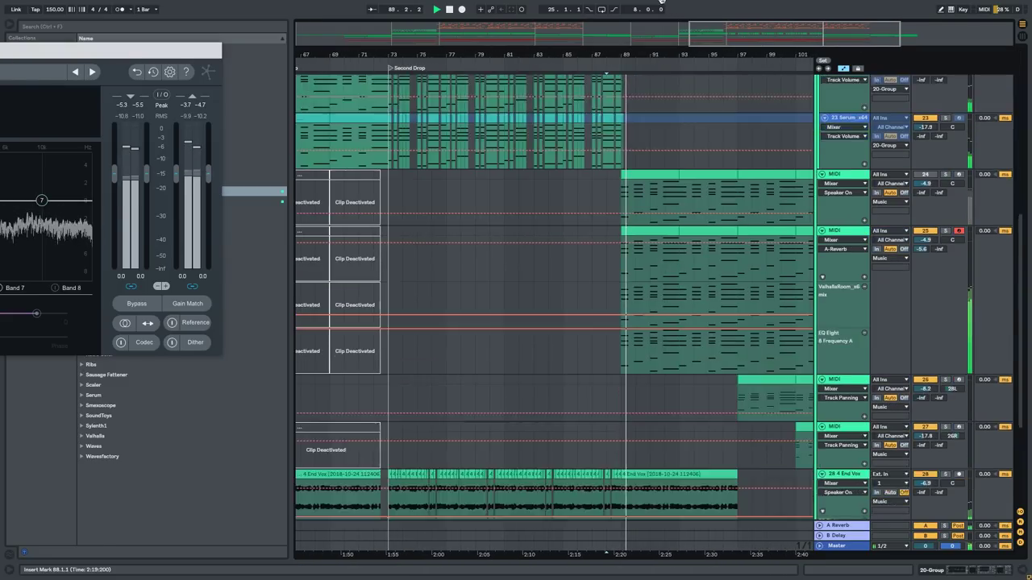
pyautogui.moveTo(655, 452); pyautogui.dragTo(624, 277)
pyautogui.scroll(4, 597, 339)
pyautogui.click(589, 492)
pyautogui.click(569, 481)
pyautogui.press('space')
pyautogui.press('space')
pyautogui.scroll(3, 593, 457)
pyautogui.moveTo(673, 298); pyautogui.dragTo(631, 532)
pyautogui.moveTo(663, 146); pyautogui.dragTo(648, 424)
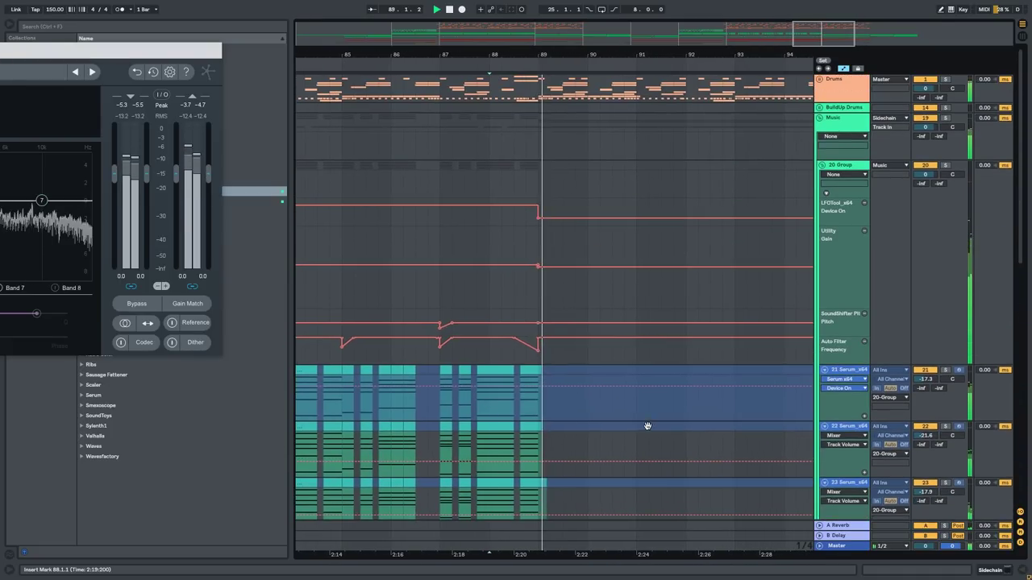
pyautogui.scroll(-4, 611, 262)
pyautogui.moveTo(665, 315); pyautogui.dragTo(662, 173)
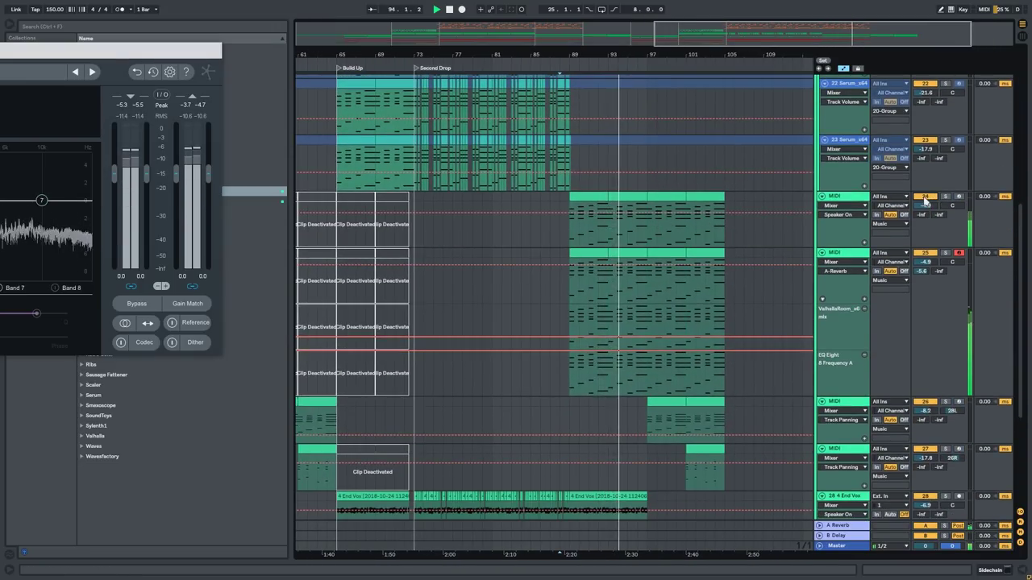
# Toggle MIDI tracks 24 and 25 to compare them in the section after bar 89, and keep both active.
pyautogui.click(932, 256)
pyautogui.scroll(-2, 677, 239)
pyautogui.moveTo(699, 251); pyautogui.dragTo(708, 218)
pyautogui.click(925, 187)
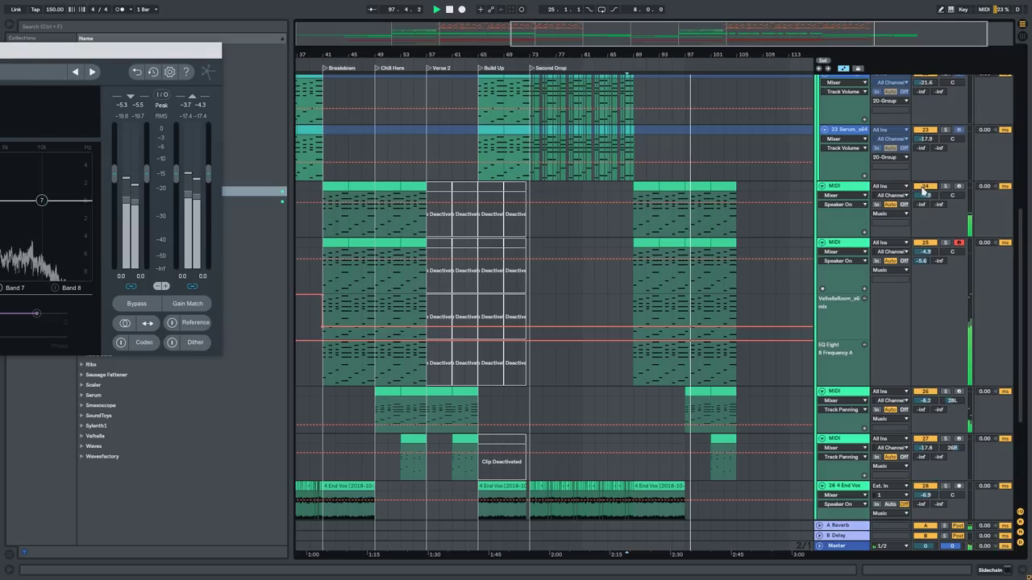
# Deactivate MIDI track 24's clips in bars 89 to 97 and bars 41 to 49.
pyautogui.click(665, 189)
pyautogui.keyDown('shift'); pyautogui.click(650, 189); pyautogui.keyUp('shift')
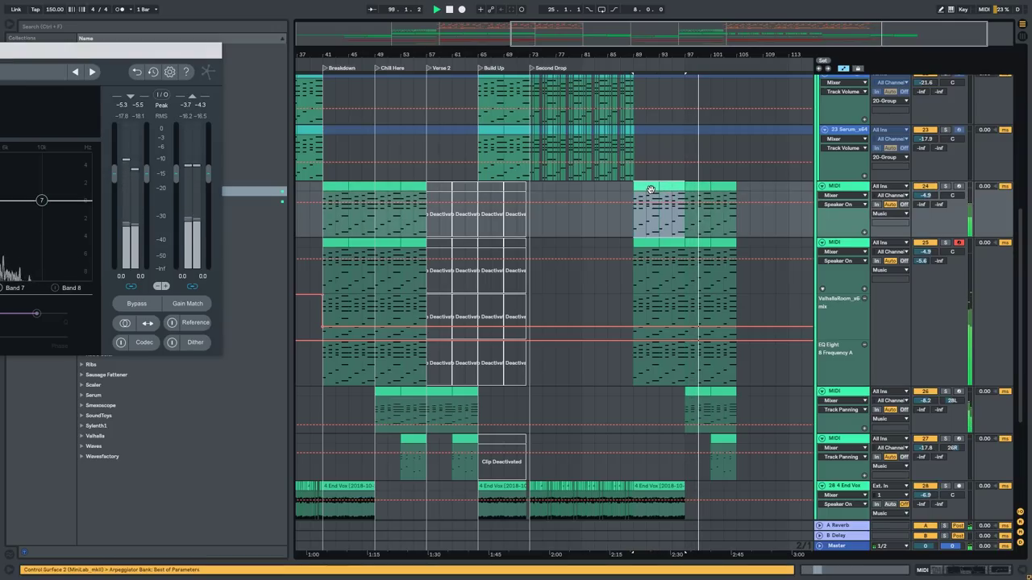
pyautogui.press('0')
pyautogui.click(342, 186)
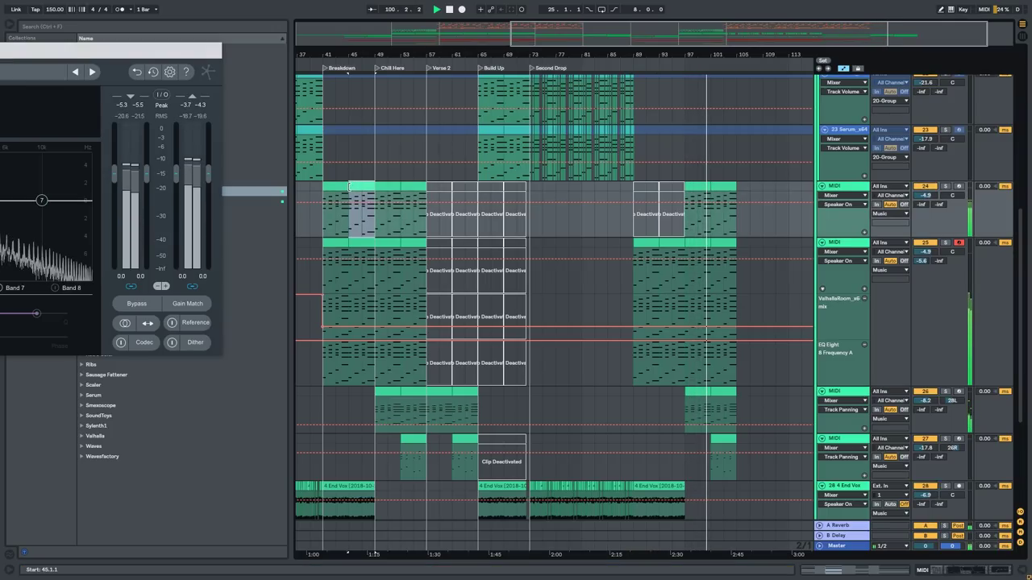
pyautogui.press('0')
pyautogui.moveTo(347, 185); pyautogui.dragTo(744, 223)
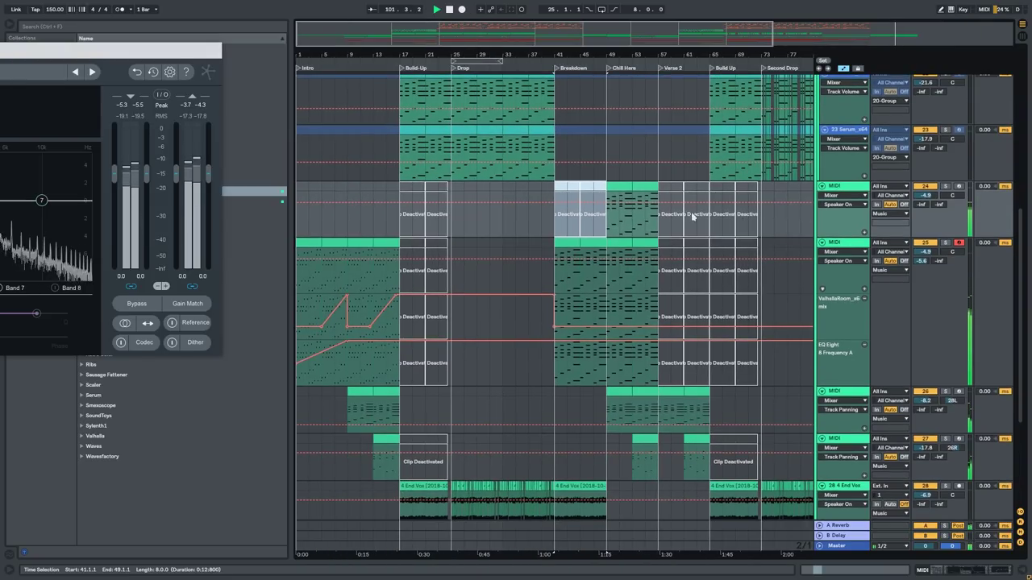
# Adjust MIDI track 24's EQ Eight band to -3.85 dB at 1.78 kHz and hide the device view.
pyautogui.scroll(-2, 582, 215)
pyautogui.click(845, 187)
pyautogui.click(976, 570)
pyautogui.moveTo(782, 503); pyautogui.dragTo(827, 510)
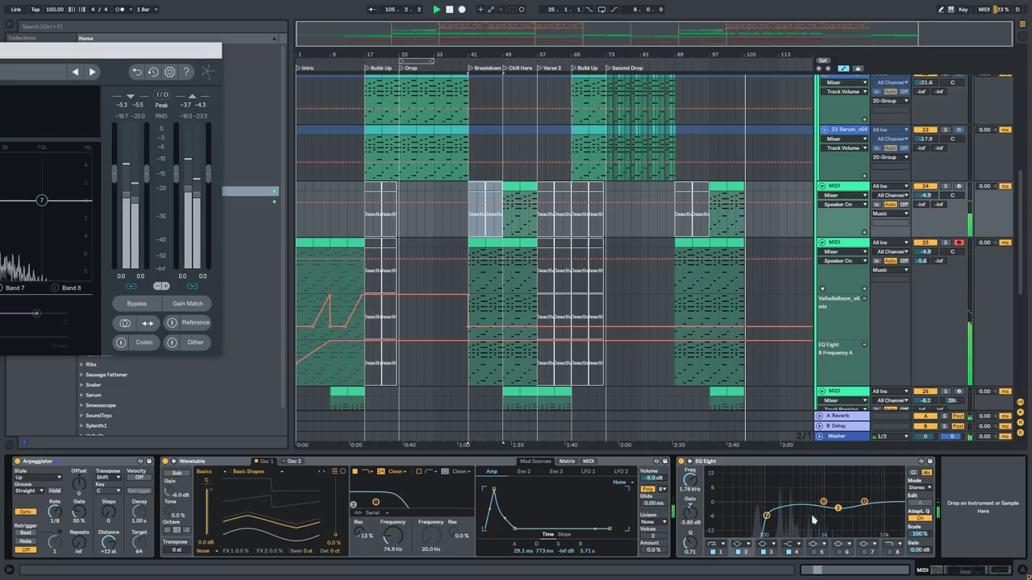
pyautogui.hotkey('ctrl', 'alt', 'l')
# Automate the ValhallaRoom mix on MIDI track 25 to rise from bar 103 to its maximum at bar 105.
pyautogui.scroll(3, 750, 222)
pyautogui.moveTo(738, 319); pyautogui.dragTo(706, 278)
pyautogui.click(698, 310)
pyautogui.scroll(3, 701, 289)
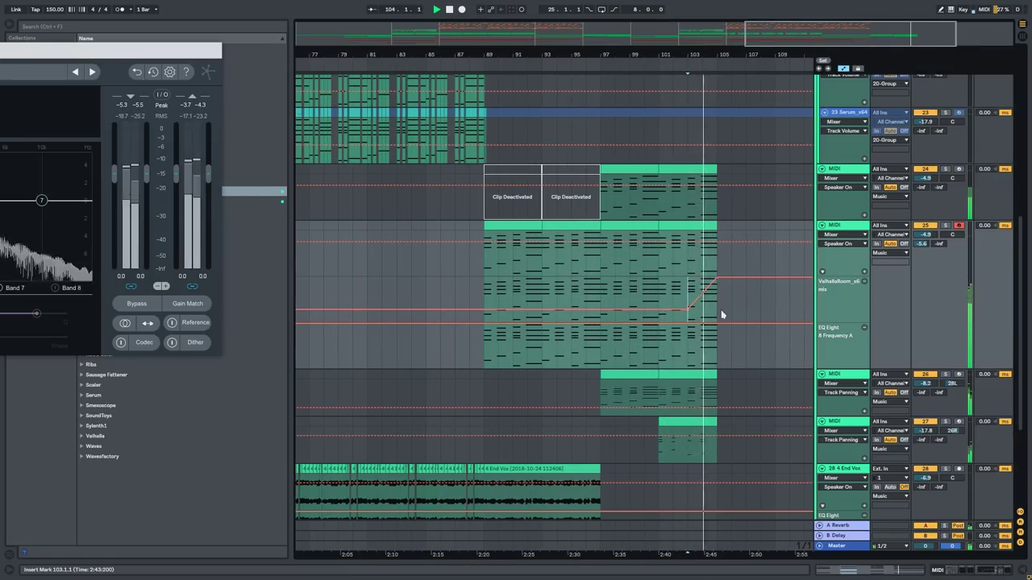
pyautogui.scroll(-3, 722, 314)
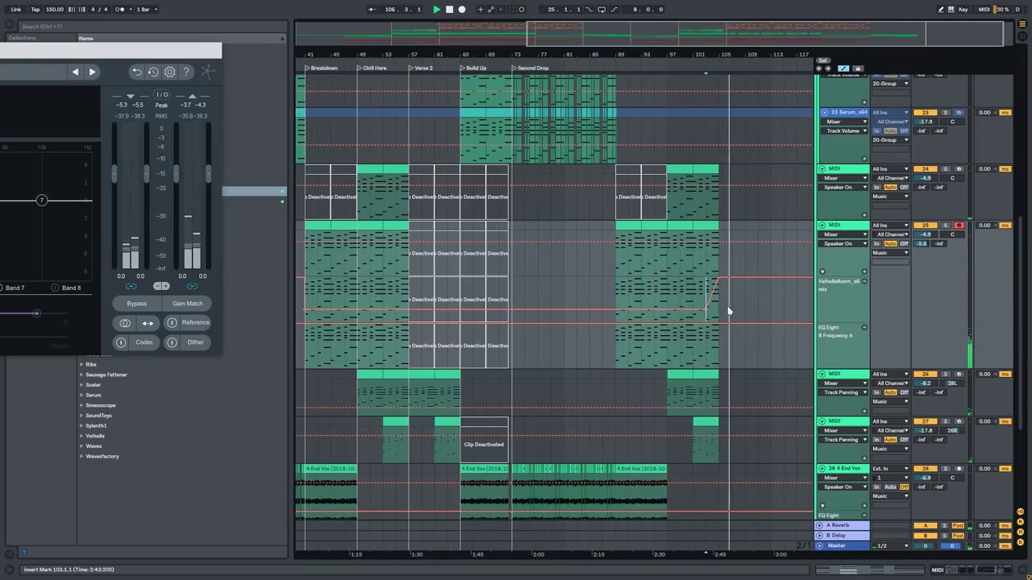
# Extend the 20 Group's 2.13 dB Utility Gain boost back to bar 65 over the second build-up, and fold the Music group.
pyautogui.scroll(-2, 729, 312)
pyautogui.scroll(10, 705, 250)
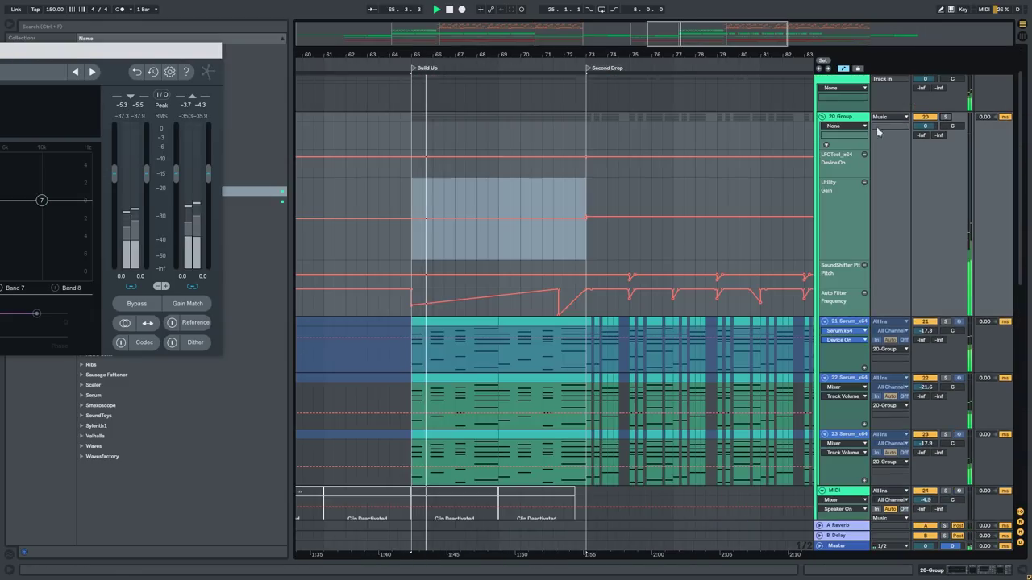
pyautogui.moveTo(533, 241); pyautogui.dragTo(486, 191)
pyautogui.click(538, 212)
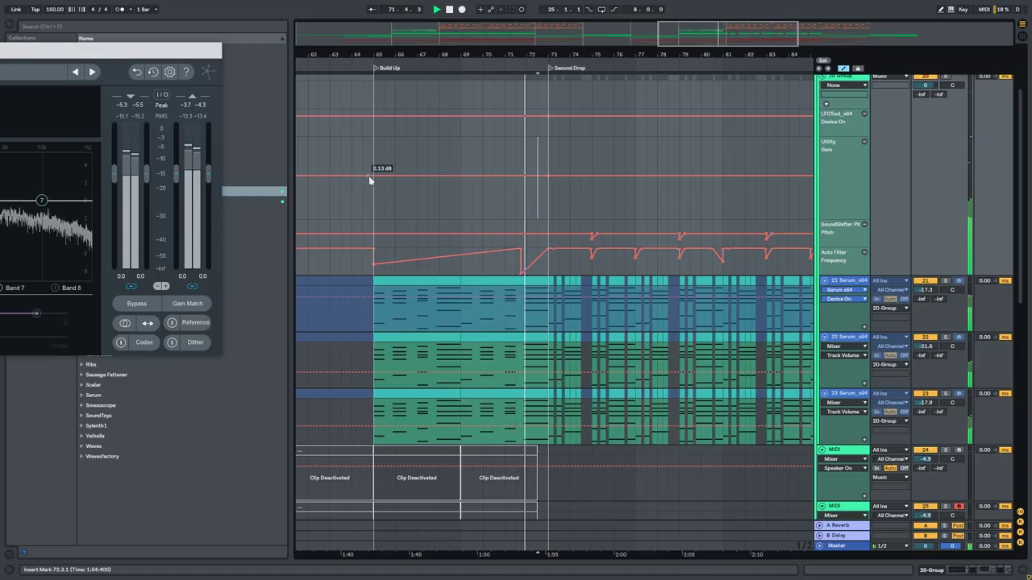
pyautogui.scroll(-6, 444, 184)
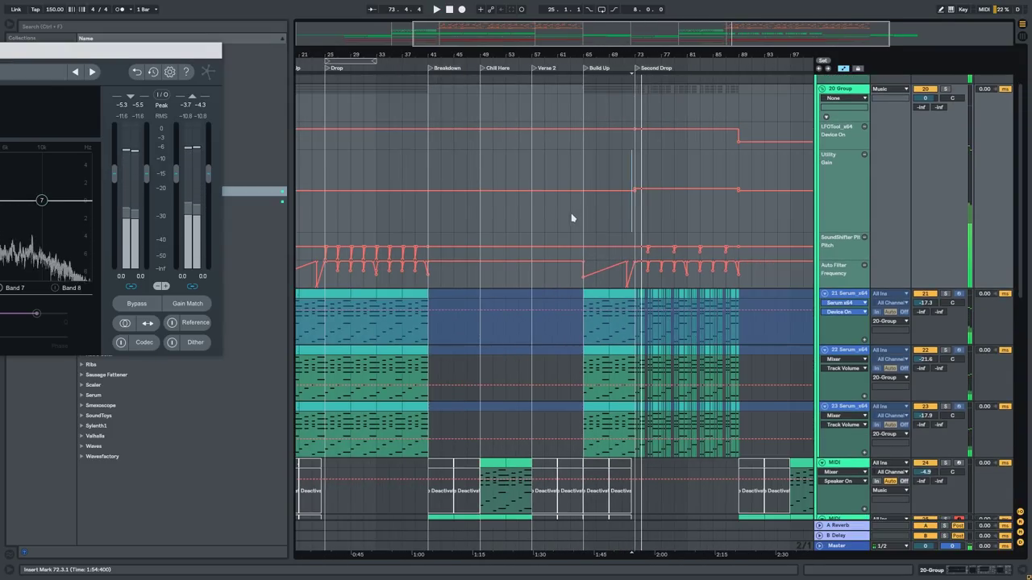
pyautogui.scroll(-3, 576, 218)
pyautogui.scroll(6, 596, 206)
pyautogui.click(550, 195)
pyautogui.click(665, 190)
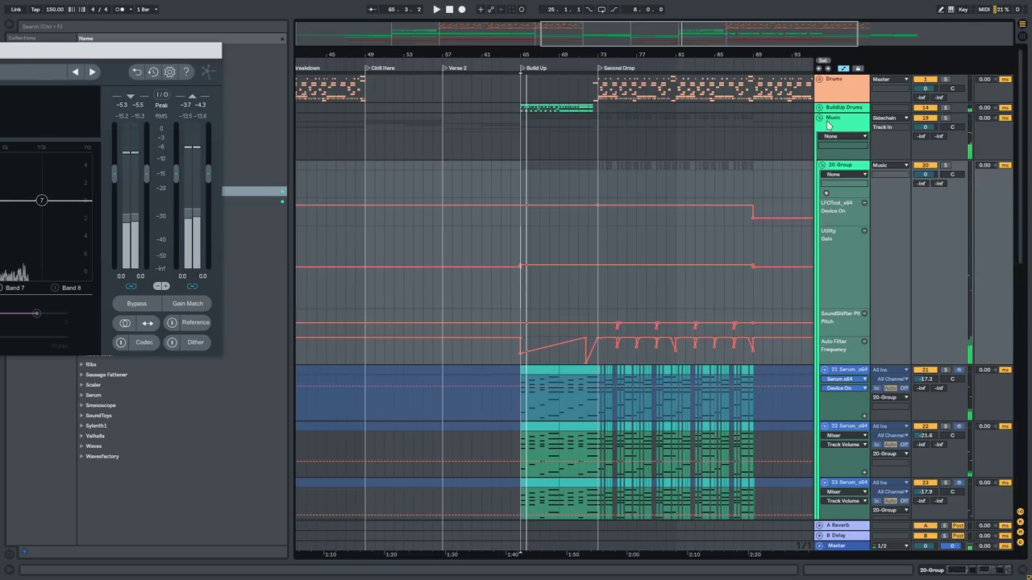
pyautogui.click(821, 118)
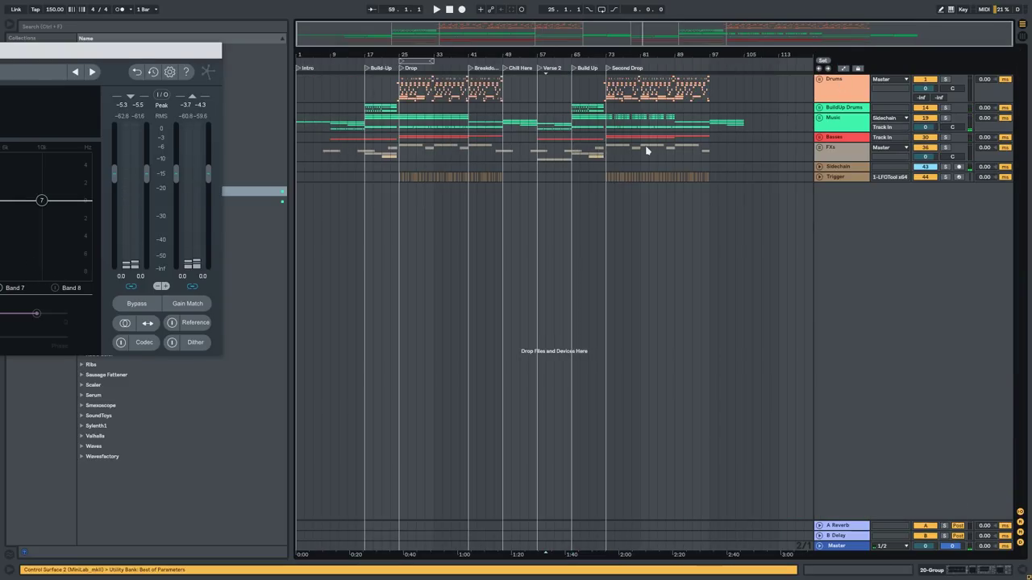
# Add a Breakdown locator at bar 89 and an Outro locator at bar 97.
pyautogui.scroll(2, 683, 106)
pyautogui.rightClick(673, 65)
pyautogui.click(699, 93)
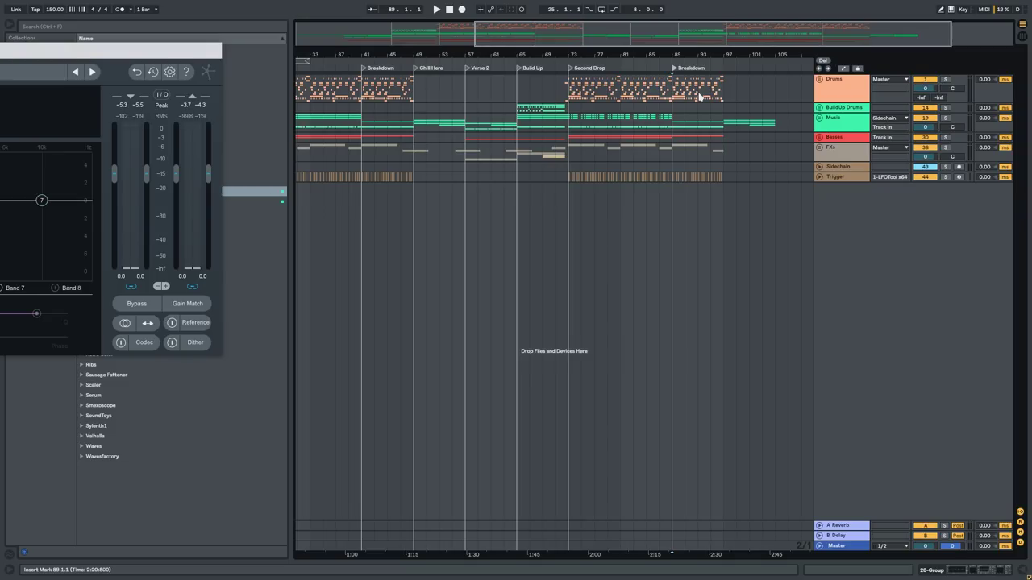
pyautogui.moveTo(698, 74); pyautogui.dragTo(685, 74)
pyautogui.rightClick(723, 68)
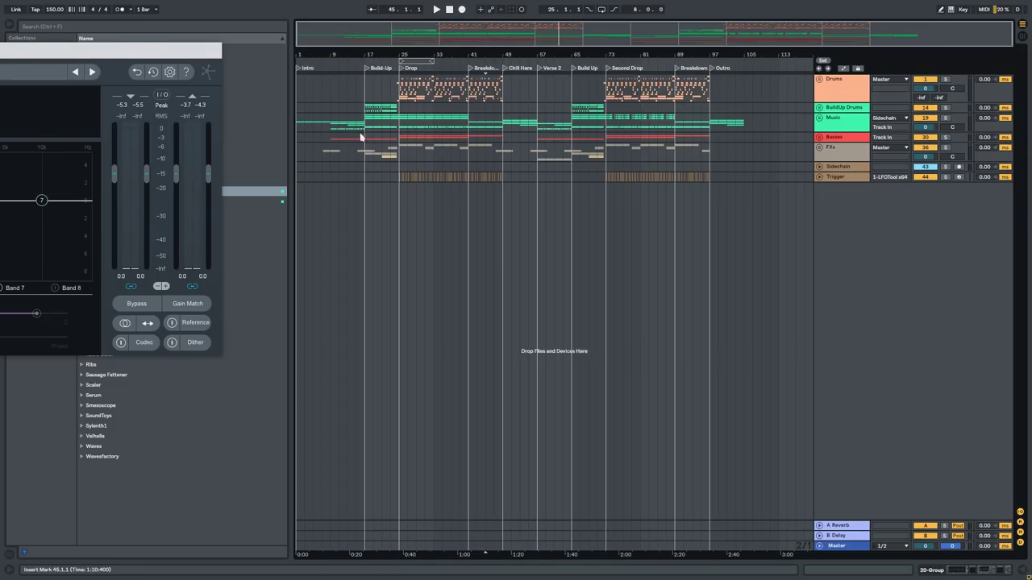
# Hide the browser and place the Ozone 8 window over the empty area below the arrangement tracks.
pyautogui.moveTo(171, 58); pyautogui.dragTo(574, 152)
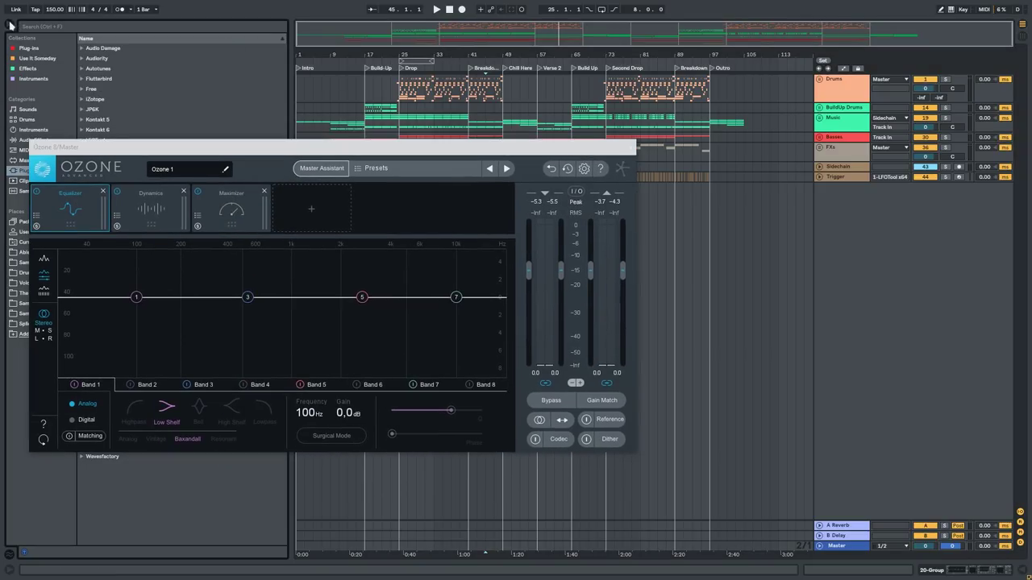
pyautogui.click(16, 24)
pyautogui.moveTo(214, 147); pyautogui.dragTo(423, 231)
pyautogui.moveTo(152, 210); pyautogui.dragTo(511, 214)
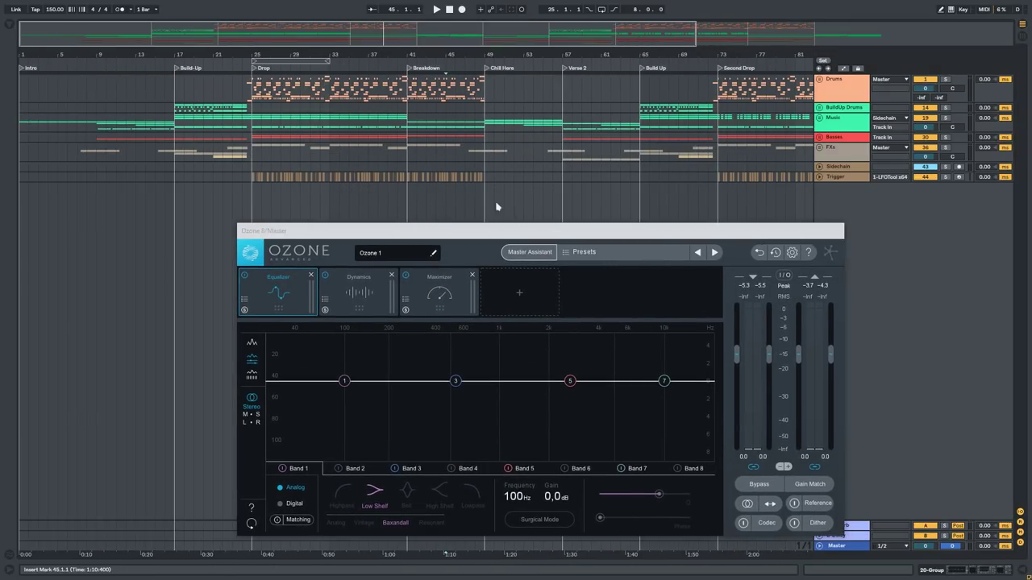
# Loop the drop and breakdown from bar 25 to bar 49, and shift the Ozone window clear of the return tracks.
pyautogui.moveTo(255, 131); pyautogui.dragTo(486, 129)
pyautogui.click(483, 128)
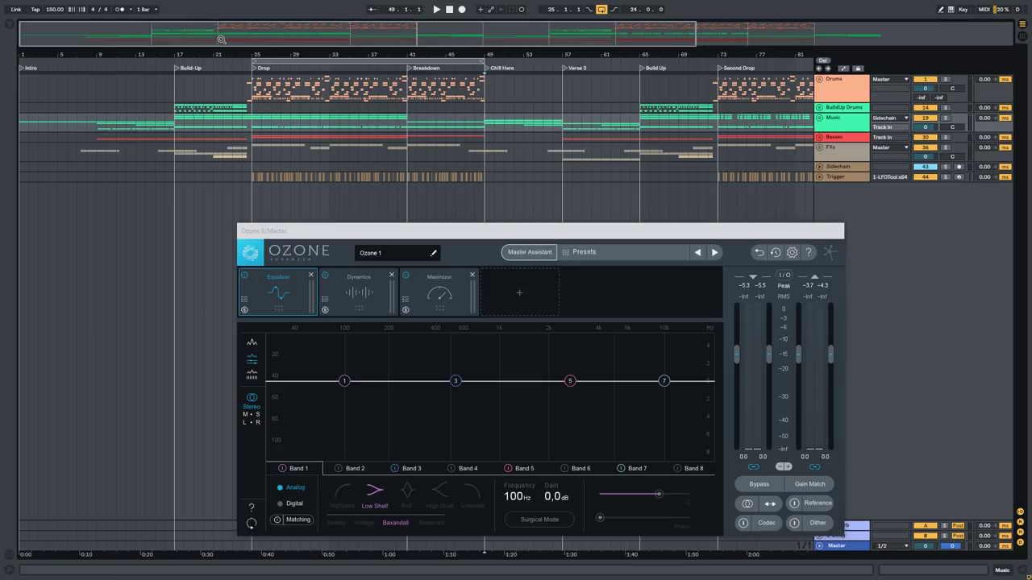
pyautogui.moveTo(770, 235); pyautogui.dragTo(642, 214)
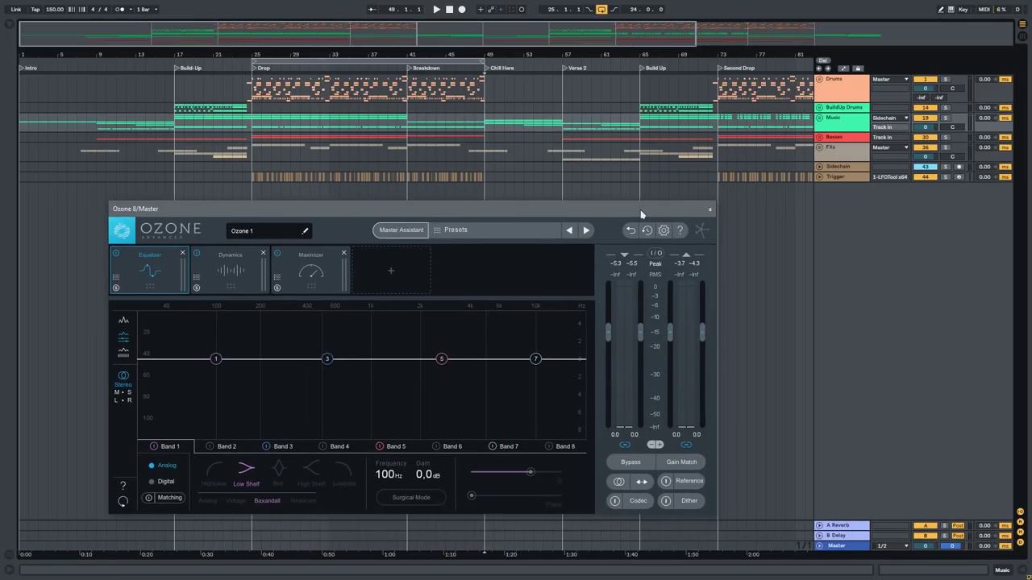
# Hide the browser in Session View and play the drop from bar 25 to check the mixer levels.
pyautogui.press('Tab')
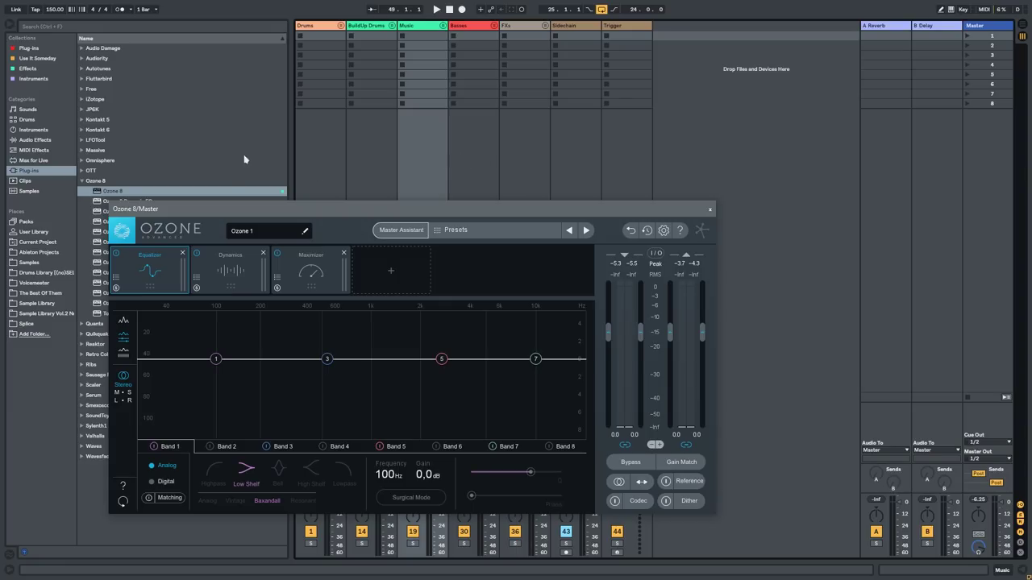
pyautogui.click(18, 25)
pyautogui.press('Tab')
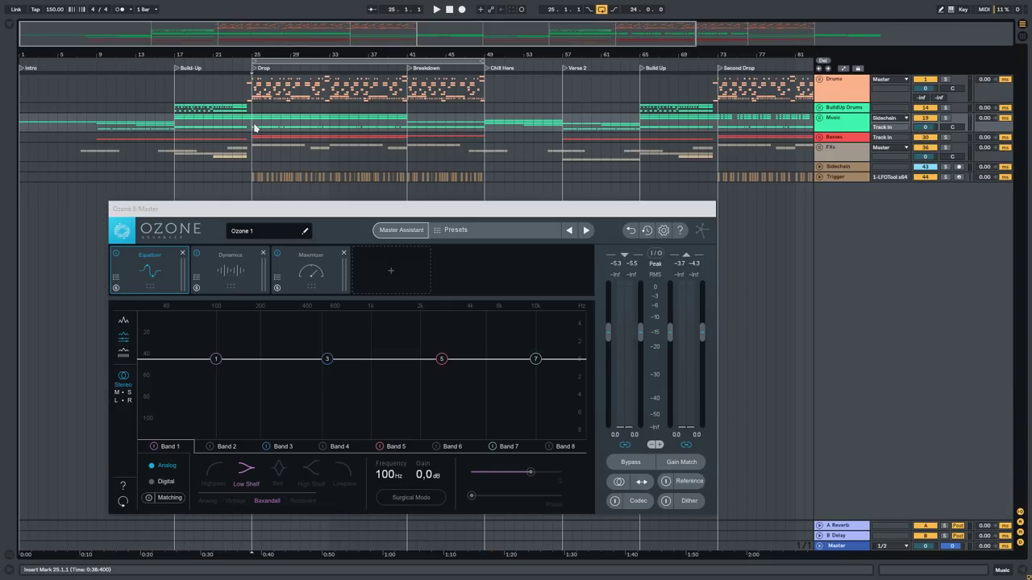
pyautogui.press('Tab')
pyautogui.press('space')
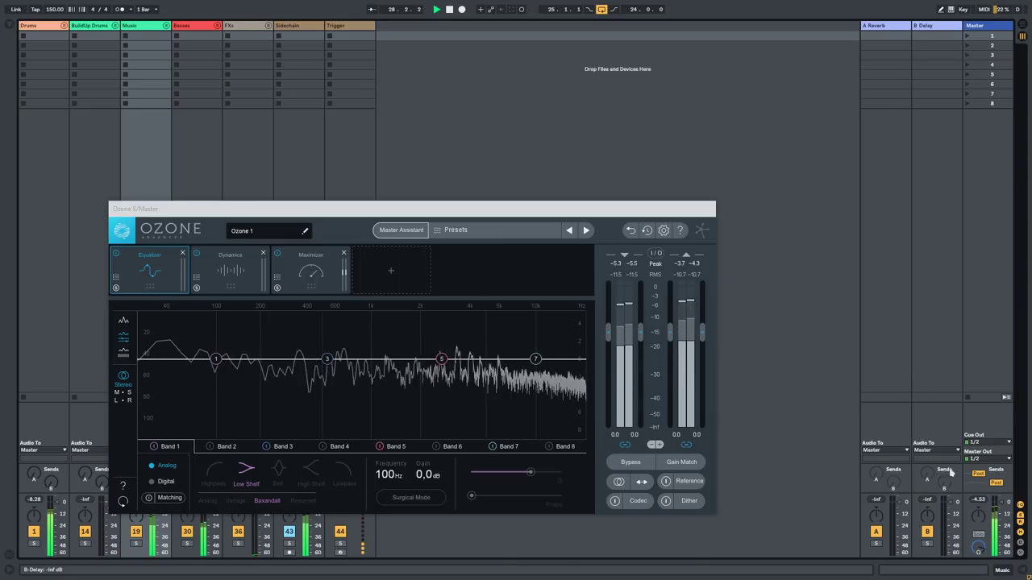
pyautogui.press('Tab')
pyautogui.press('Tab')
pyautogui.press('Tab')
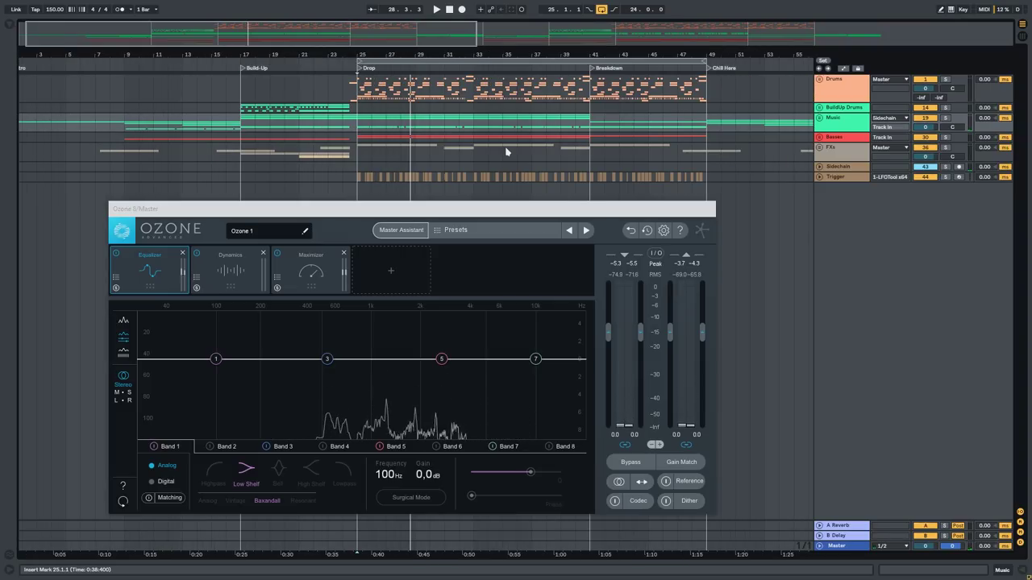
# Zoom in on the drop and look through Ozone's Equalizer, Dynamics and Maximizer modules.
pyautogui.scroll(1, 506, 152)
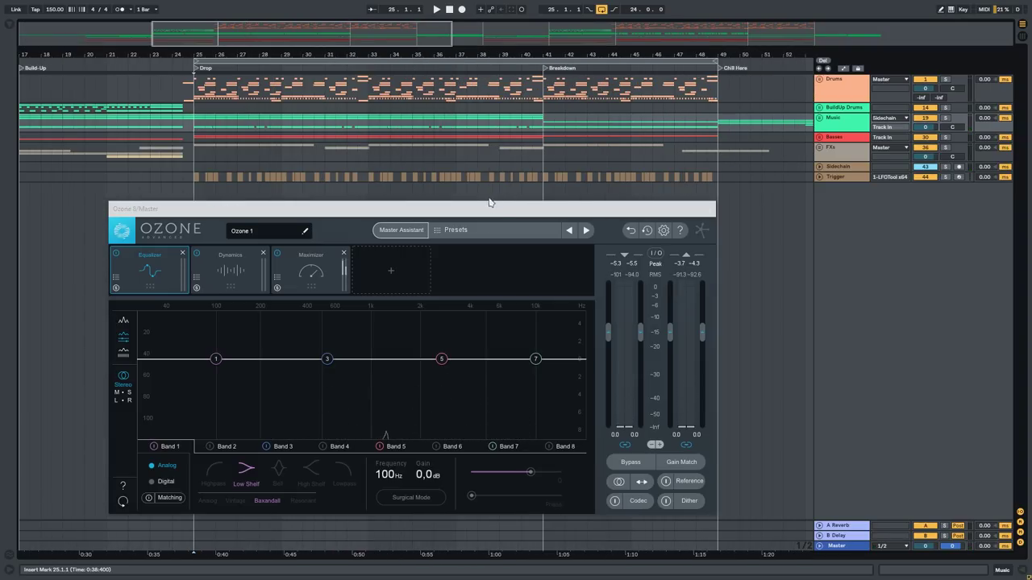
pyautogui.moveTo(489, 201); pyautogui.dragTo(616, 208)
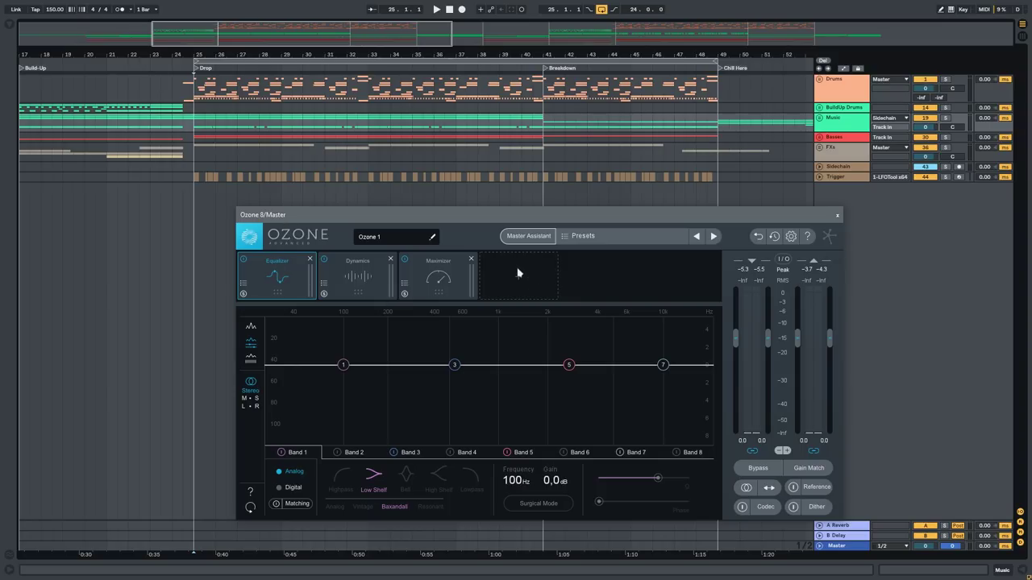
pyautogui.click(517, 272)
pyautogui.click(286, 282)
pyautogui.click(358, 278)
pyautogui.click(277, 278)
pyautogui.click(352, 286)
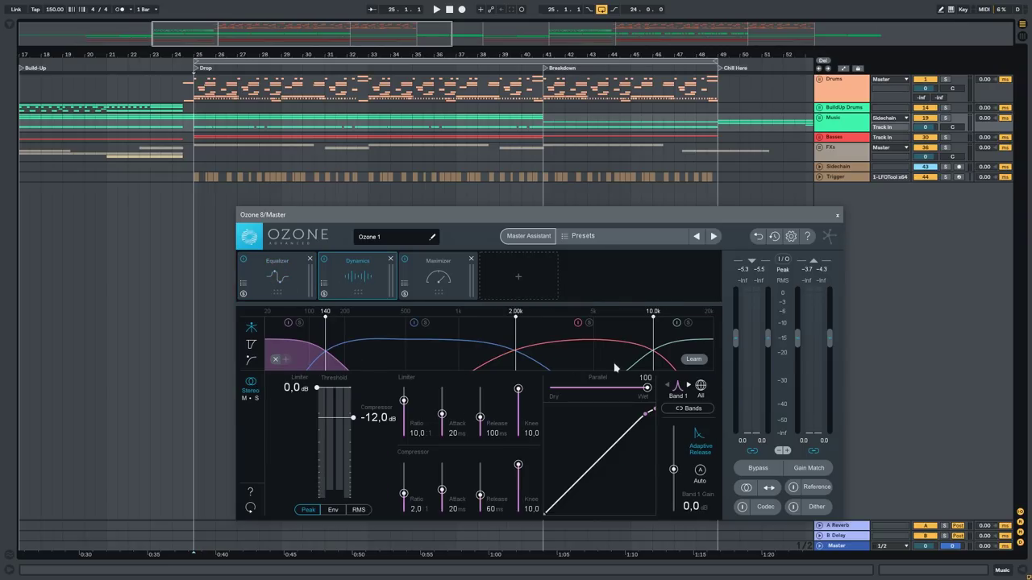
pyautogui.click(450, 287)
# Add an Imager module to the Ozone chain, placed between Dynamics and Maximizer.
pyautogui.click(519, 276)
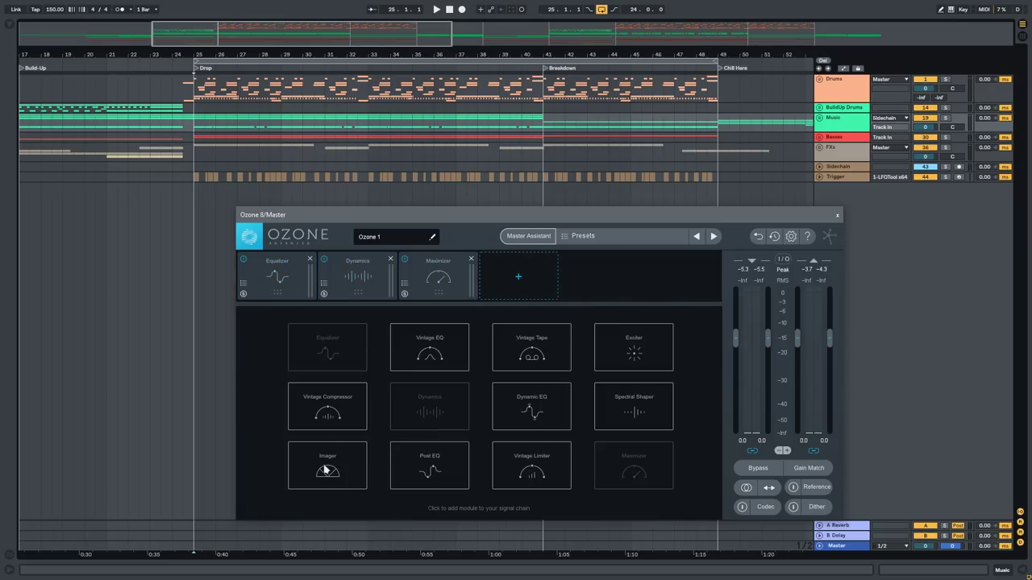
pyautogui.click(333, 464)
pyautogui.moveTo(516, 279); pyautogui.dragTo(412, 284)
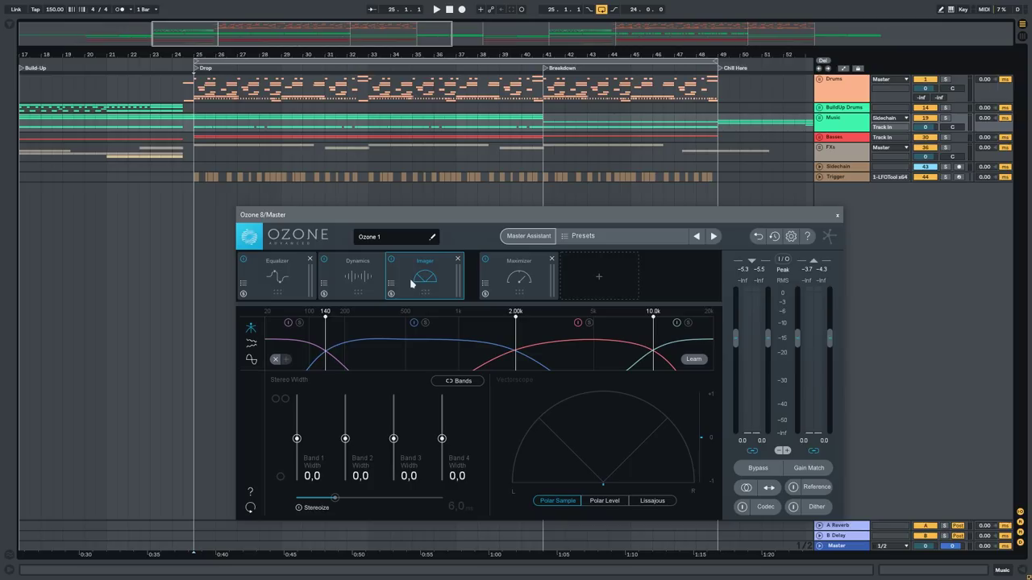
pyautogui.click(524, 280)
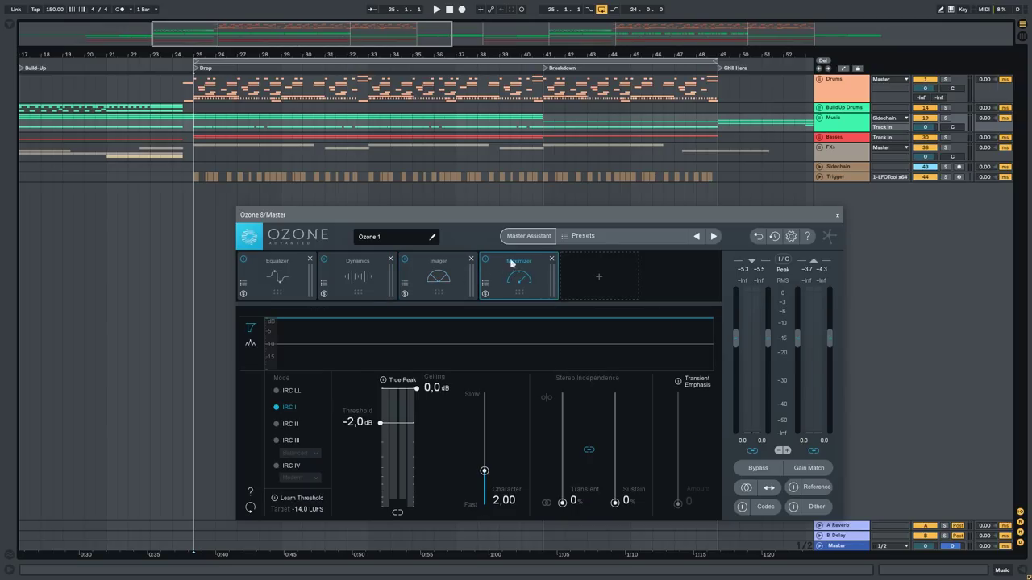
# Add a Dynamic EQ module to the Ozone chain, placed between Dynamics and Imager.
pyautogui.click(594, 272)
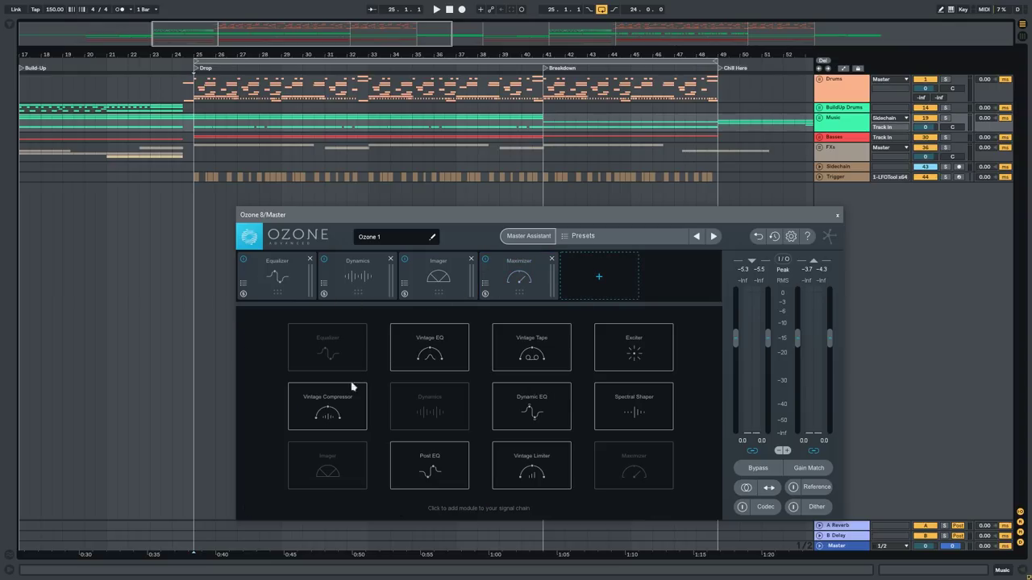
pyautogui.click(532, 414)
pyautogui.moveTo(597, 278); pyautogui.dragTo(435, 280)
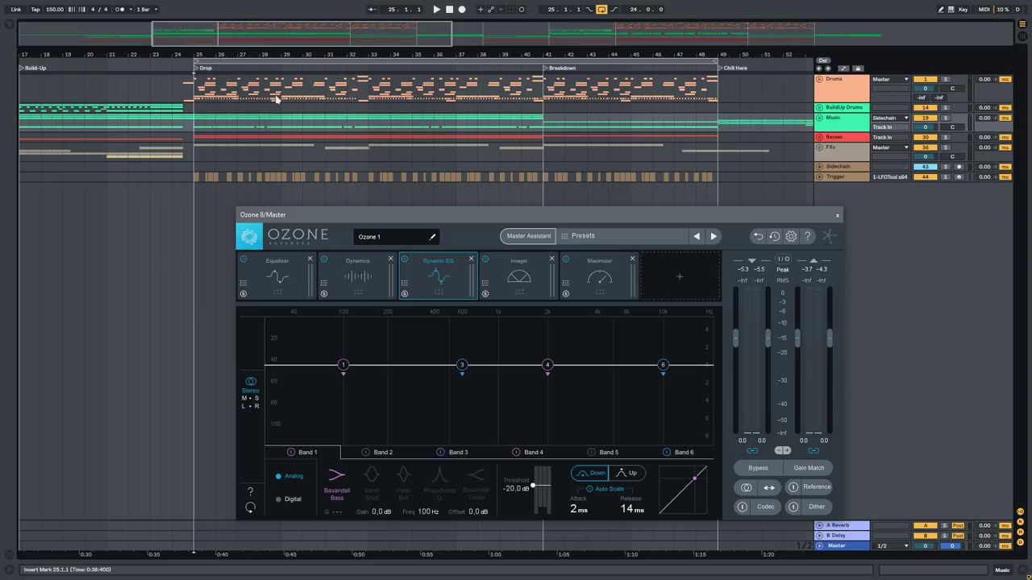
# Lower the Dynamic EQ's band 3 to -1.9 dB at 599 Hz and bypass that module.
pyautogui.moveTo(463, 367); pyautogui.dragTo(465, 385)
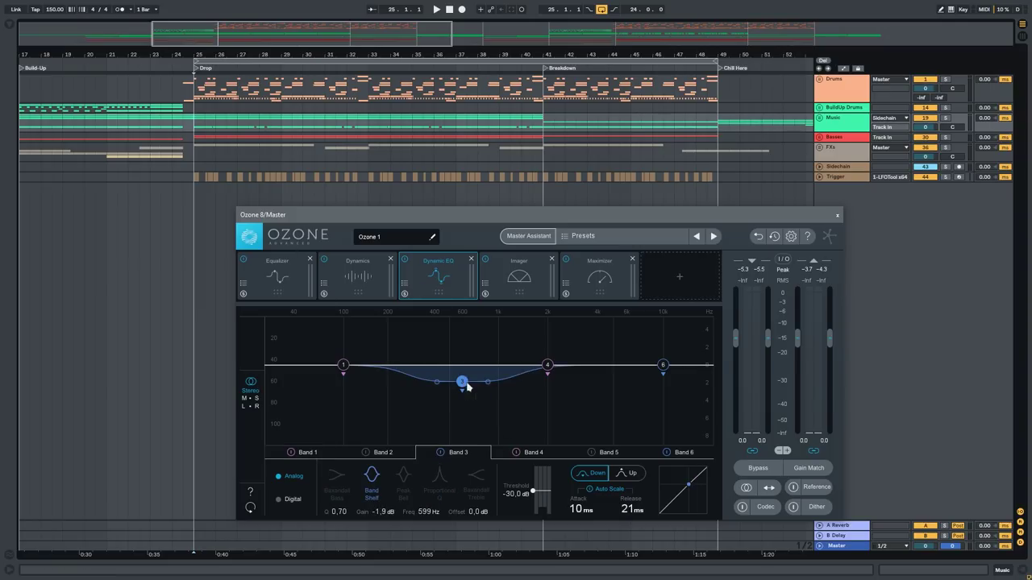
pyautogui.click(351, 271)
pyautogui.click(288, 279)
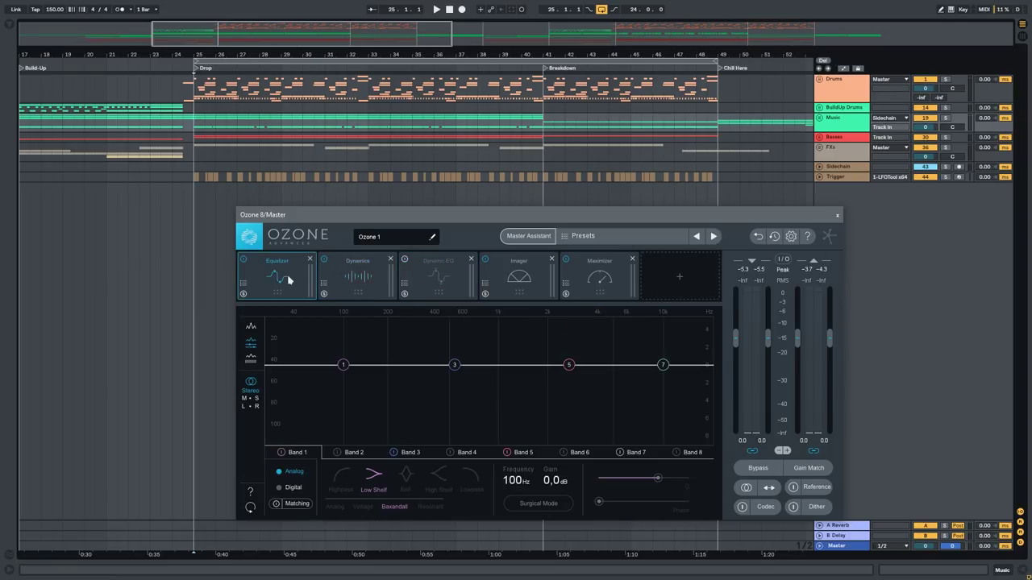
# Solo band 1 in the Dynamics module and set its compressor threshold to -15 dB during playback.
pyautogui.click(352, 283)
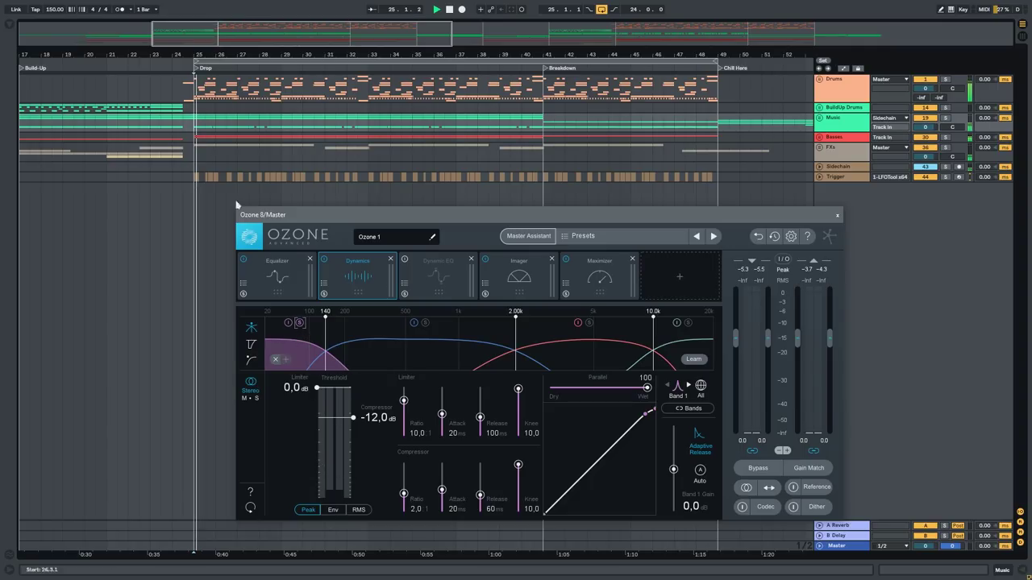
pyautogui.moveTo(353, 418); pyautogui.dragTo(360, 436)
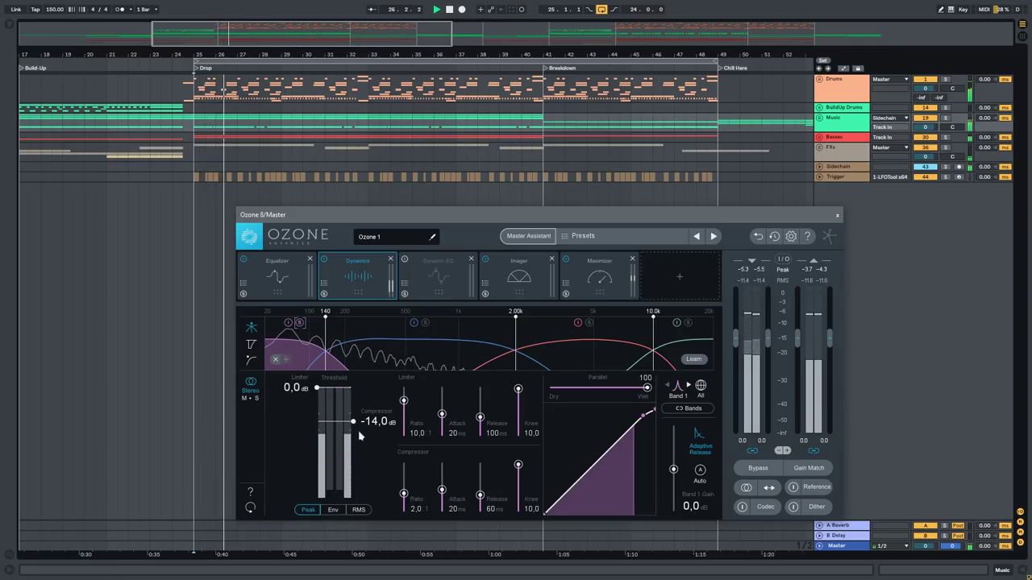
pyautogui.scroll(-1, 357, 431)
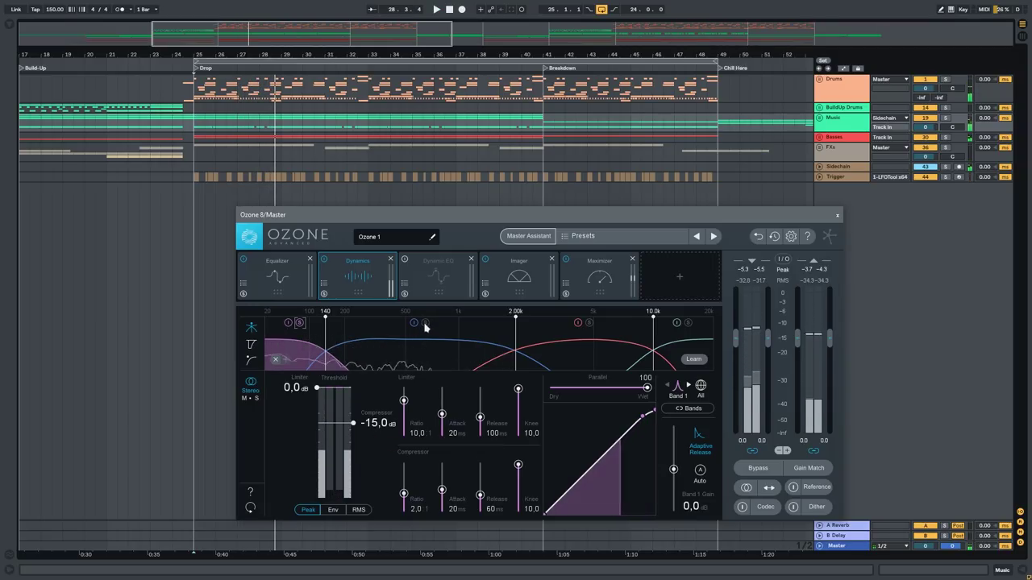
# Solo Dynamics band 2, move its upper crossover to 1.84 kHz and set its compressor threshold to -21 dB during playback.
pyautogui.click(457, 358)
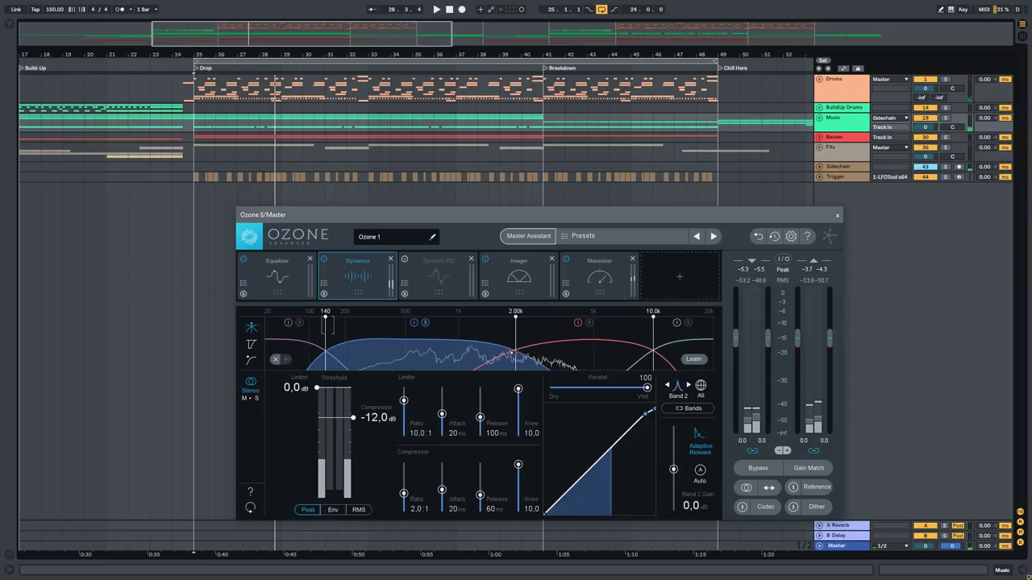
pyautogui.press('space')
pyautogui.moveTo(353, 417); pyautogui.dragTo(366, 439)
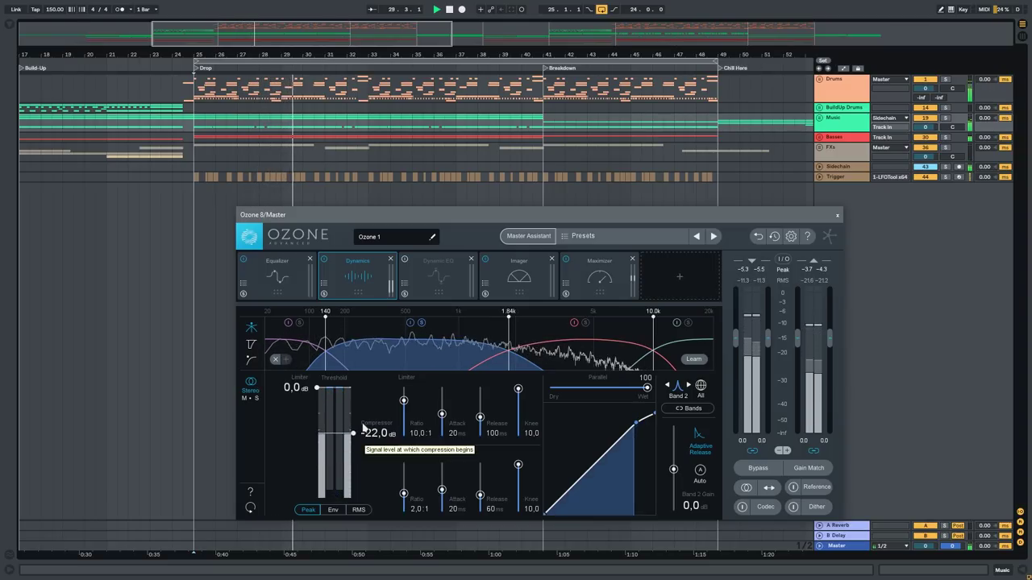
pyautogui.scroll(1, 363, 429)
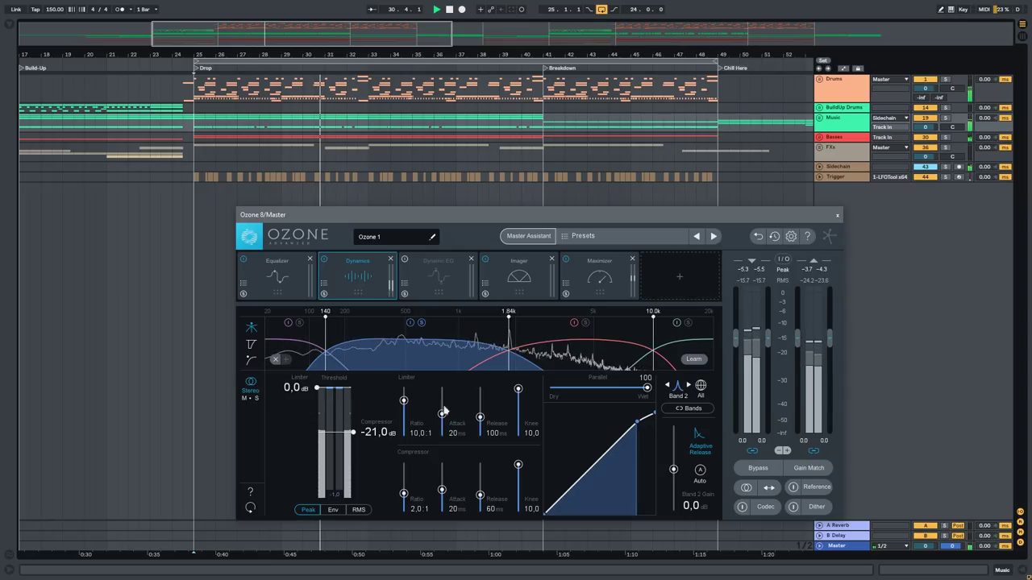
# Move the crossover between Dynamics bands 3 and 4 to 9.21 kHz, with compressor thresholds of -24 dB for band 3 and -22 dB for band 4.
pyautogui.click(586, 351)
pyautogui.press('space')
pyautogui.moveTo(654, 349); pyautogui.dragTo(647, 348)
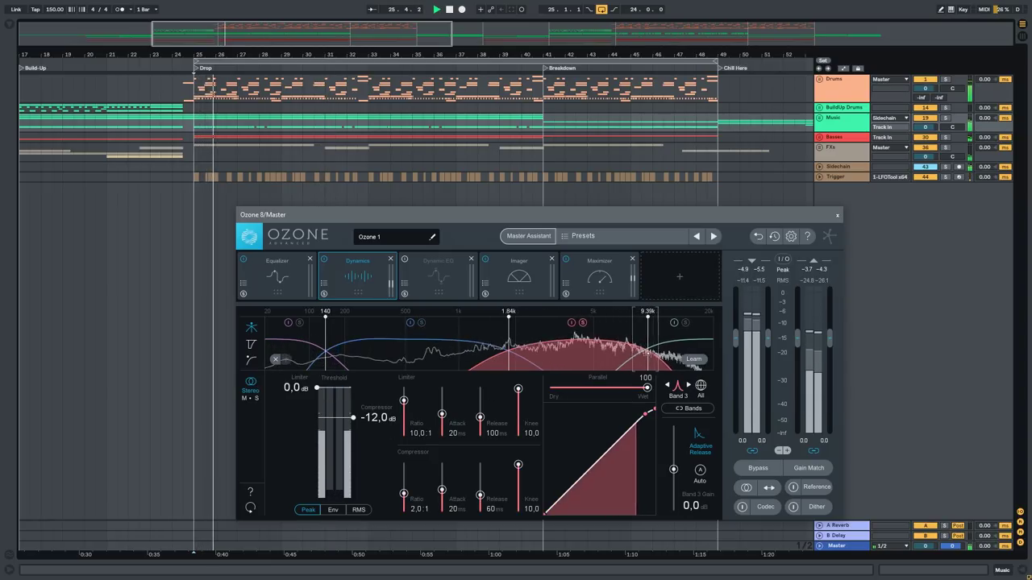
pyautogui.scroll(-6, 367, 466)
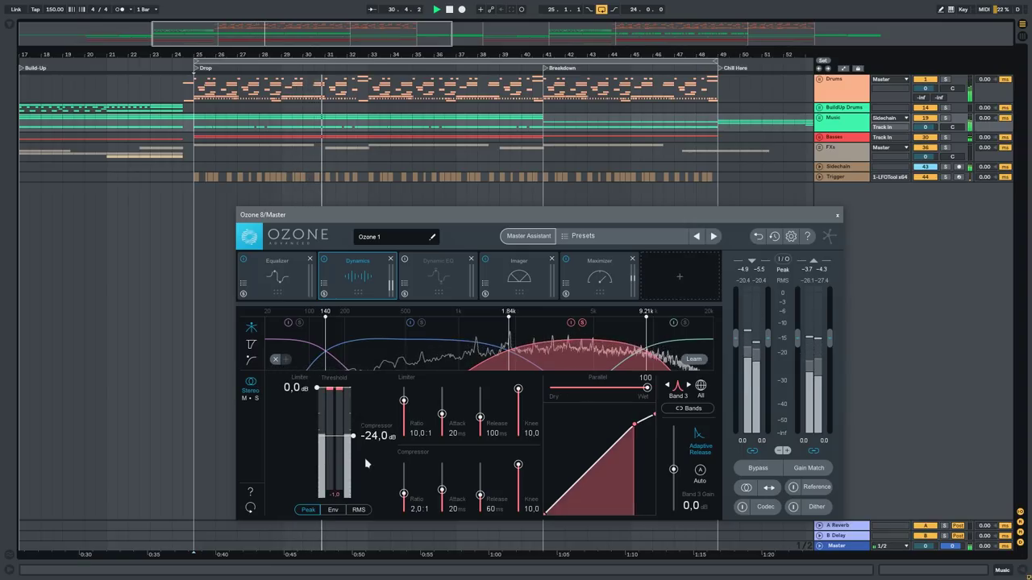
pyautogui.click(655, 348)
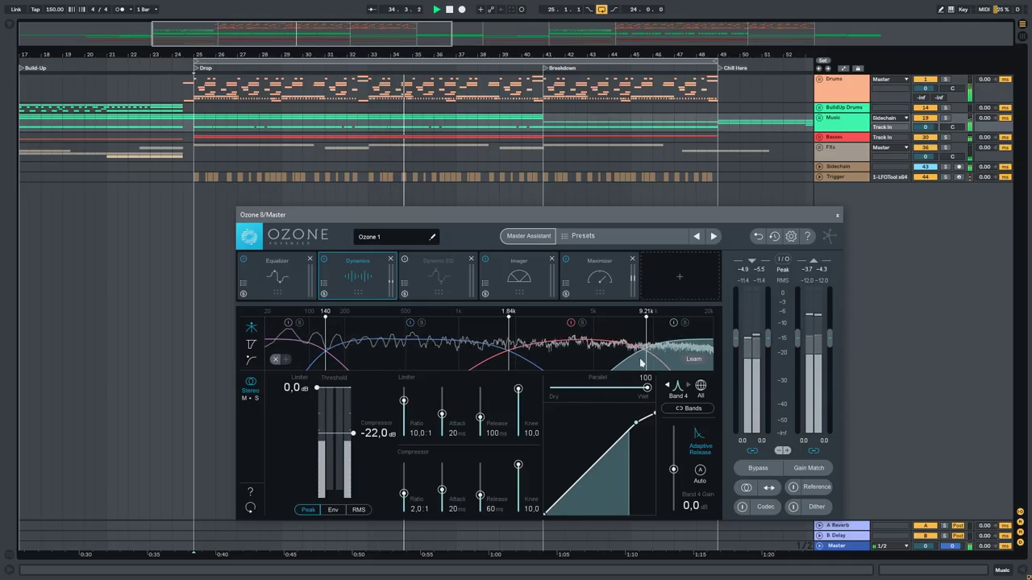
pyautogui.click(417, 361)
# Lower the volume of Serum track 33 in the Basses group to -15.4 dB, and fold the group again.
pyautogui.click(820, 138)
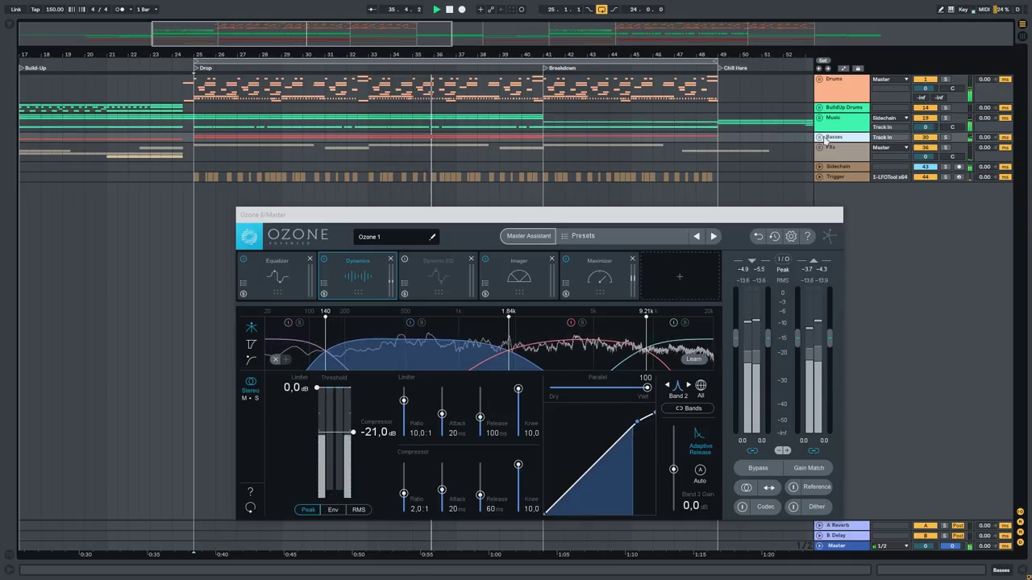
pyautogui.moveTo(812, 216); pyautogui.dragTo(119, 335)
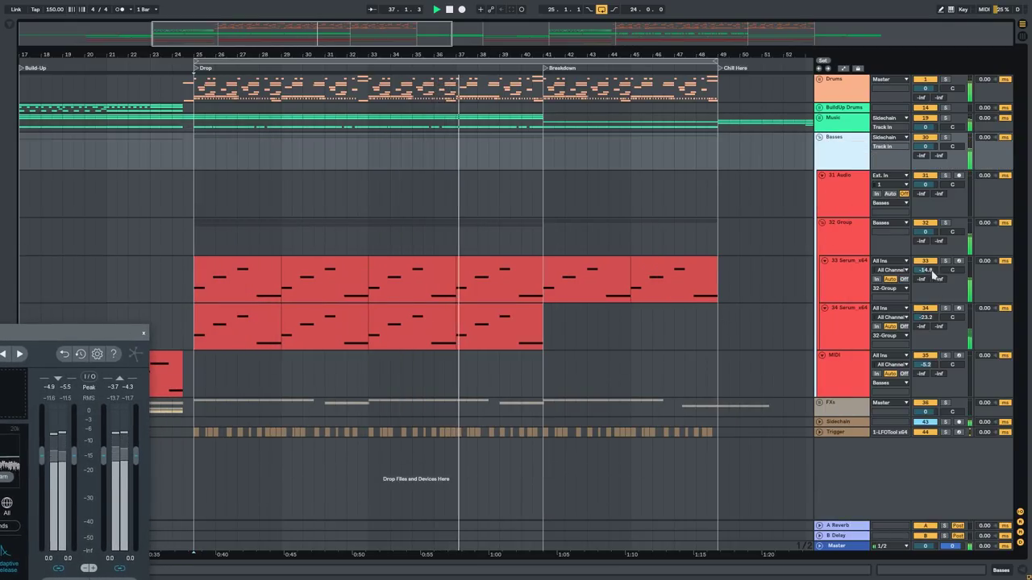
pyautogui.moveTo(928, 271); pyautogui.dragTo(928, 275)
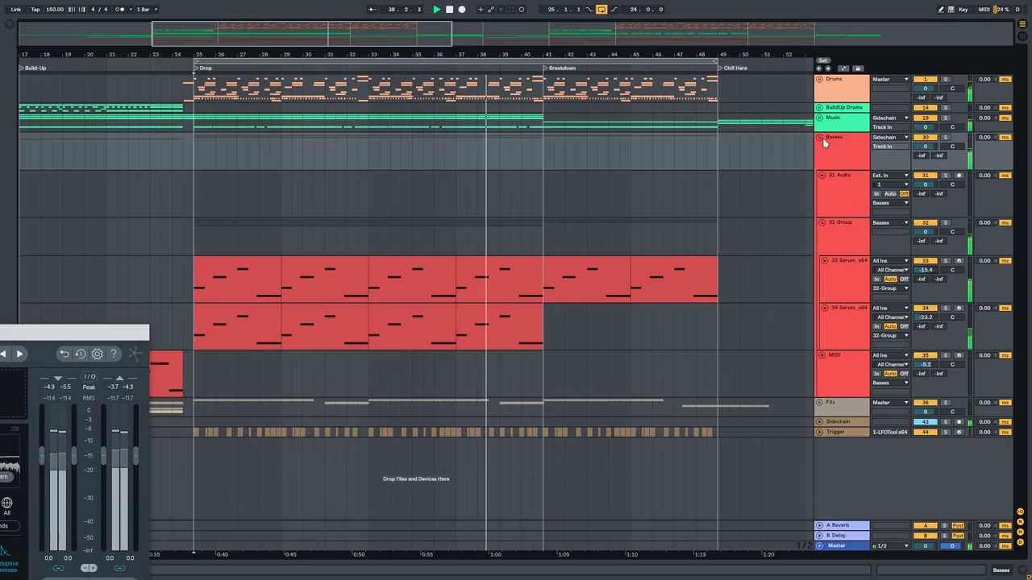
pyautogui.click(820, 138)
# Show the whole arrangement, replay the drop from bar 25, and unfold the Music group.
pyautogui.click(184, 137)
pyautogui.doubleClick(237, 38)
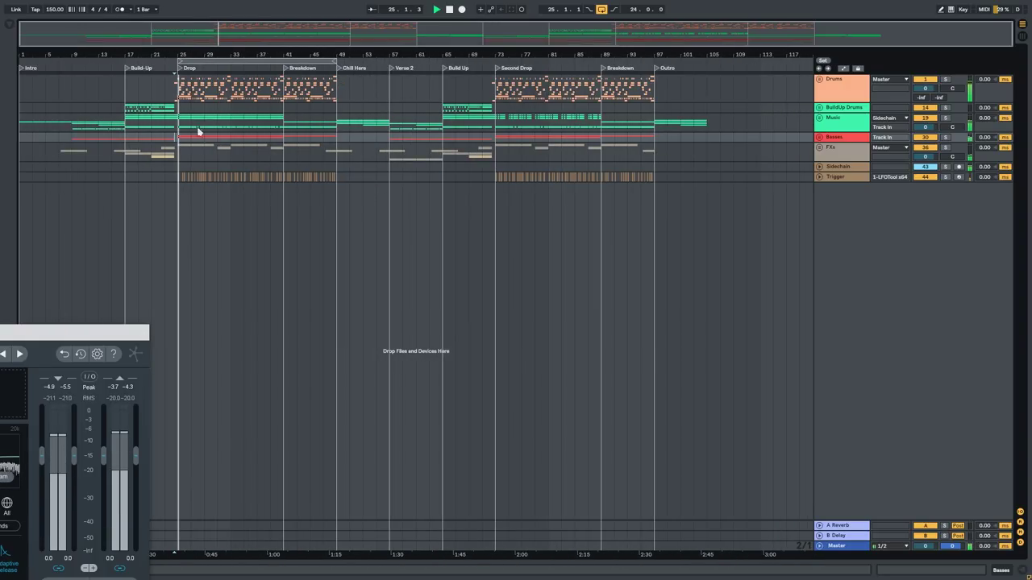
pyautogui.click(181, 125)
pyautogui.press('space')
pyautogui.press('space')
pyautogui.press('space')
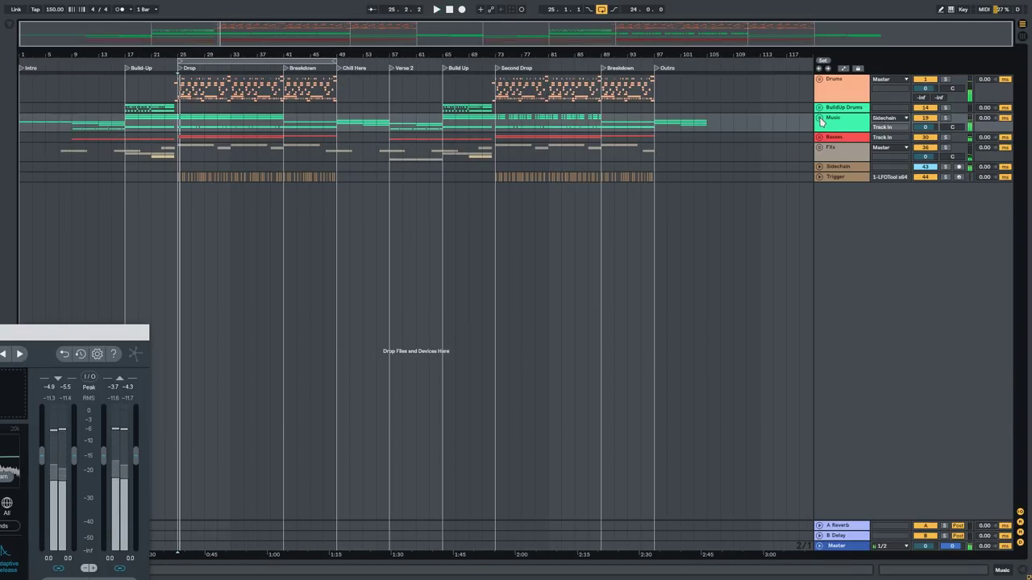
pyautogui.click(820, 118)
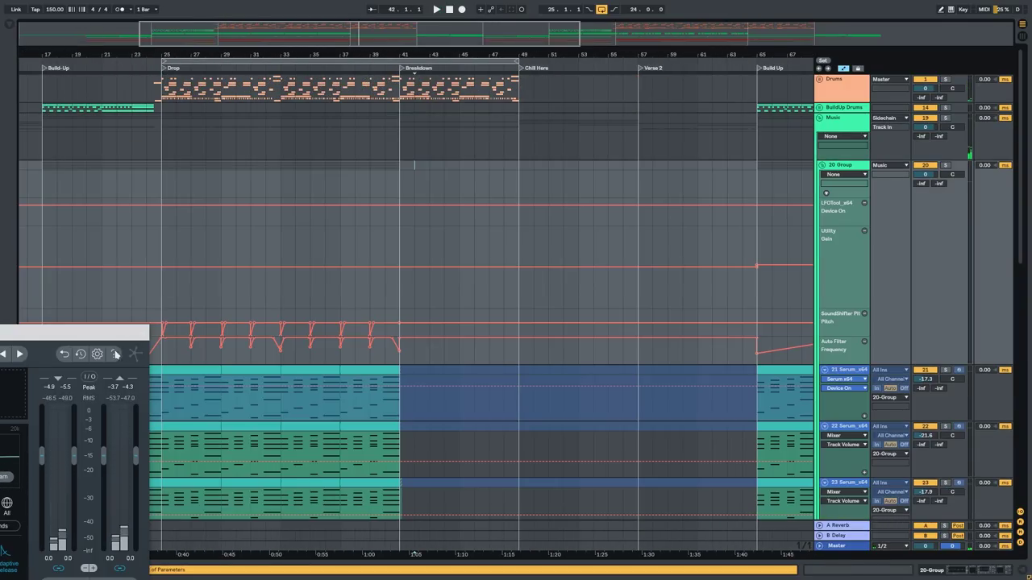
# Play the second build-up for comparison, and replay the first drop from bar 25 with the arrangement zoomed in around it.
pyautogui.moveTo(109, 333); pyautogui.dragTo(81, 325)
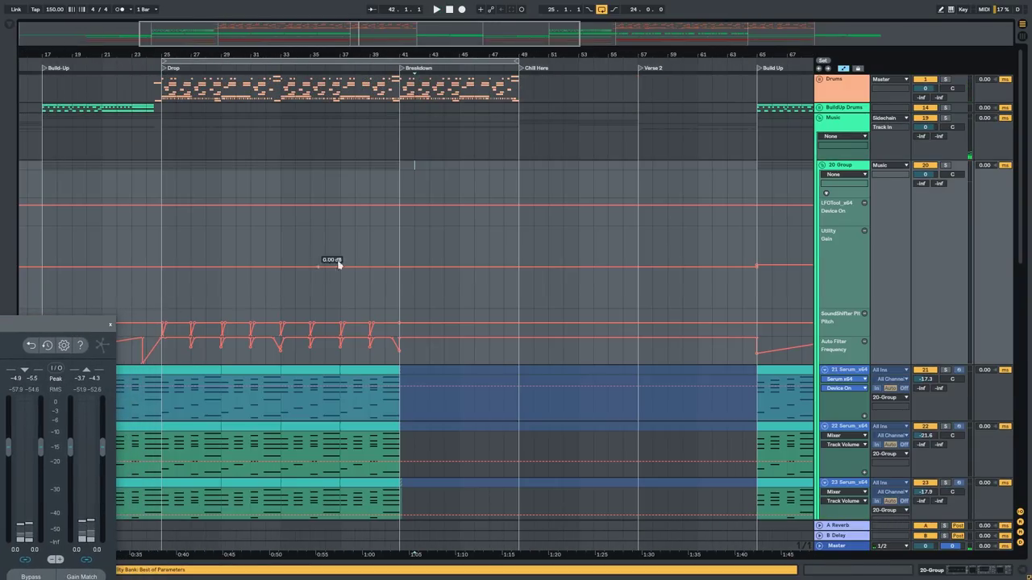
pyautogui.moveTo(230, 244); pyautogui.dragTo(291, 243)
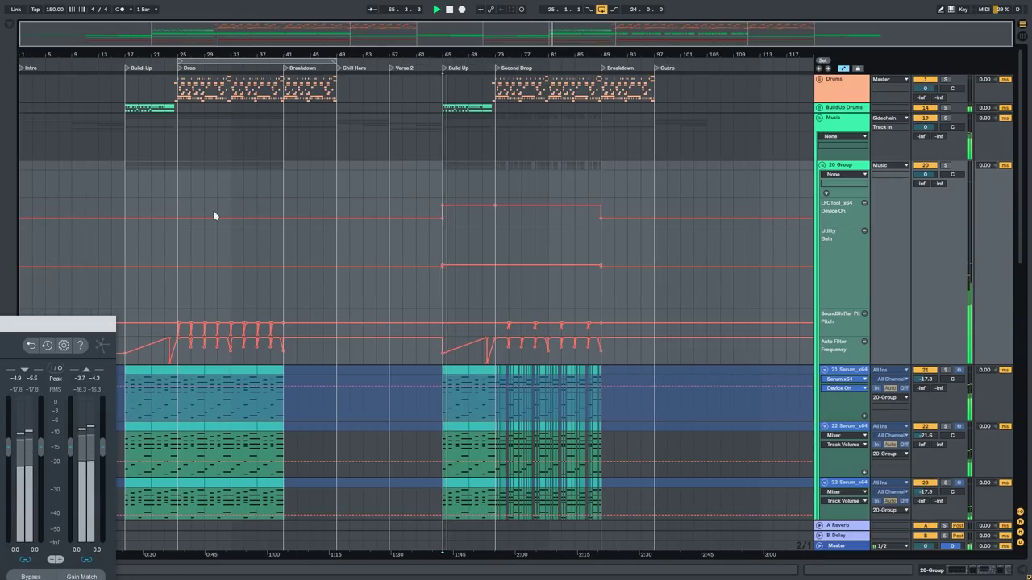
pyautogui.click(191, 211)
pyautogui.press('space')
pyautogui.press('space')
pyautogui.click(176, 210)
pyautogui.press('space')
pyautogui.press('space')
pyautogui.scroll(3, 173, 211)
pyautogui.moveTo(251, 174); pyautogui.dragTo(322, 163)
# Bring the Ozone window into full view and check the compression of Dynamics bands 2, 3 and 4 during playback.
pyautogui.moveTo(65, 328); pyautogui.dragTo(702, 157)
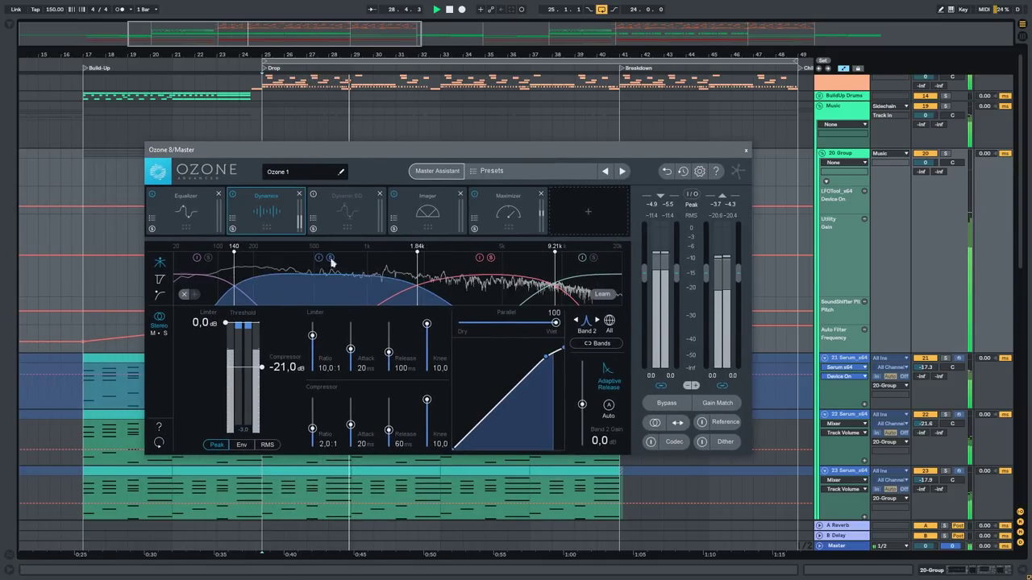
pyautogui.click(476, 290)
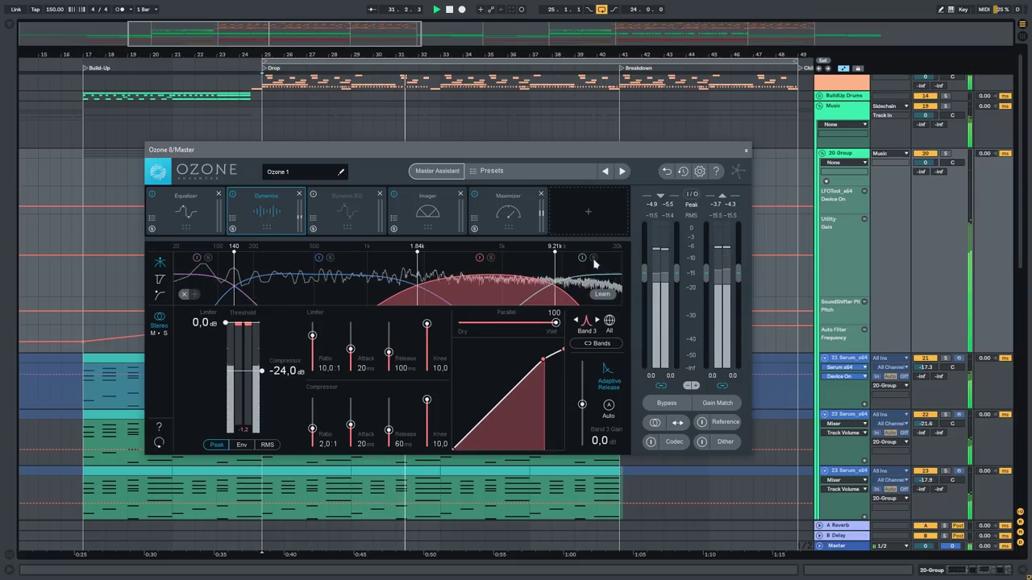
pyautogui.click(575, 281)
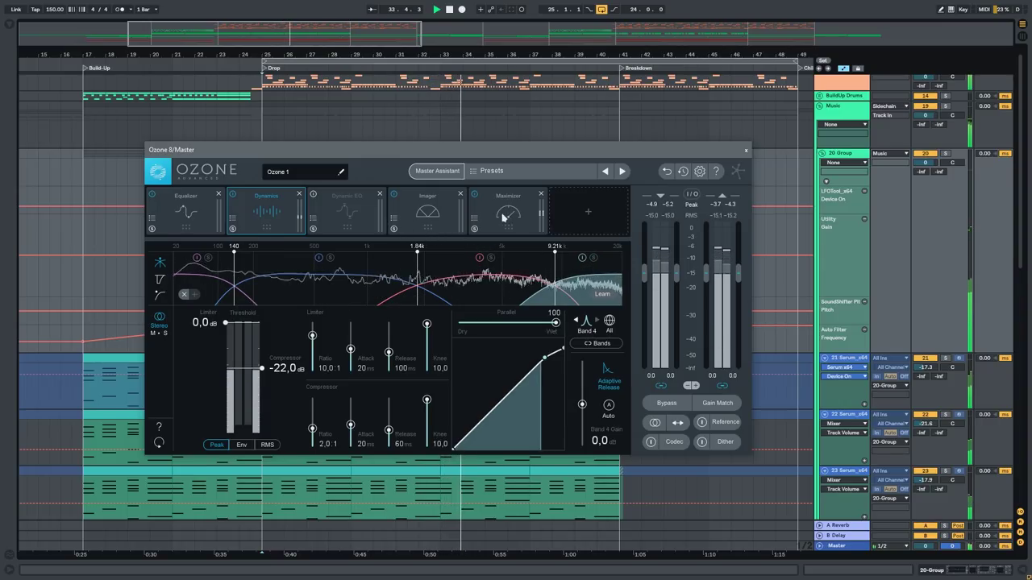
# Set the volume of Serum track 33 in the Basses group to -15.0 dB while the drop plays.
pyautogui.moveTo(502, 150); pyautogui.dragTo(419, 82)
pyautogui.moveTo(748, 368); pyautogui.dragTo(798, 0)
pyautogui.click(821, 453)
pyautogui.moveTo(753, 316); pyautogui.dragTo(751, 1)
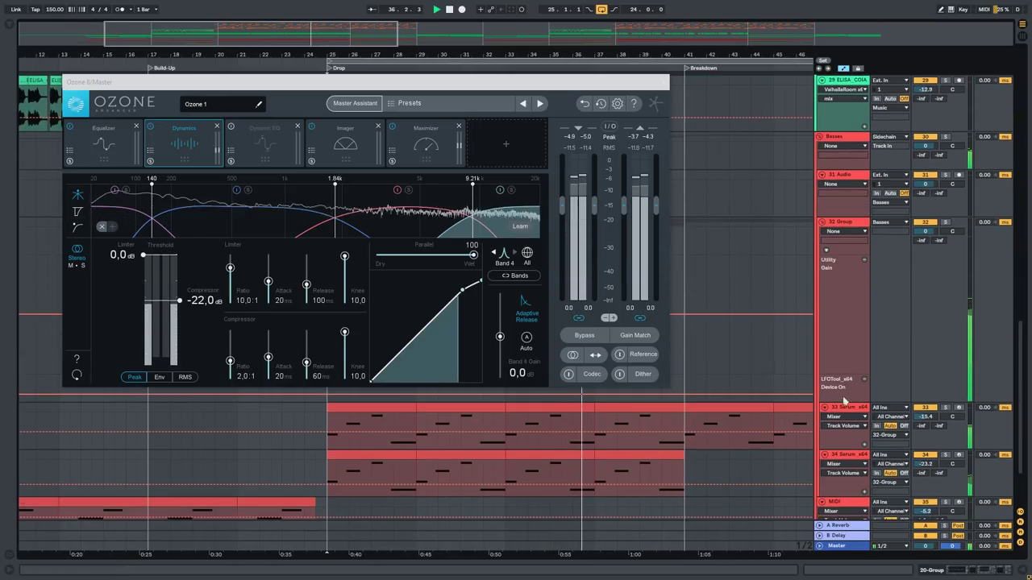
pyautogui.moveTo(926, 418); pyautogui.dragTo(926, 410)
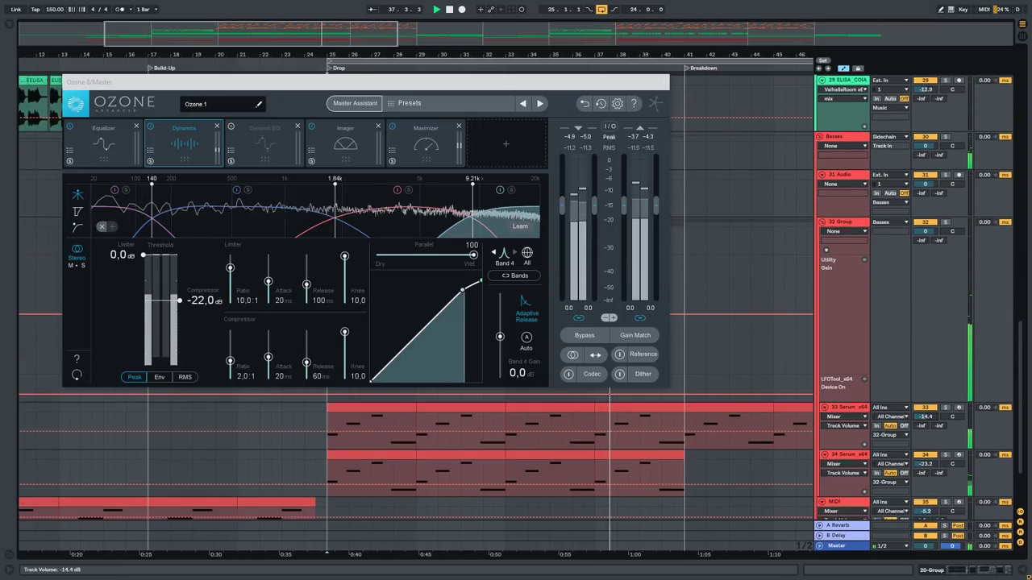
pyautogui.moveTo(594, 83); pyautogui.dragTo(338, 29)
pyautogui.moveTo(926, 416); pyautogui.dragTo(926, 418)
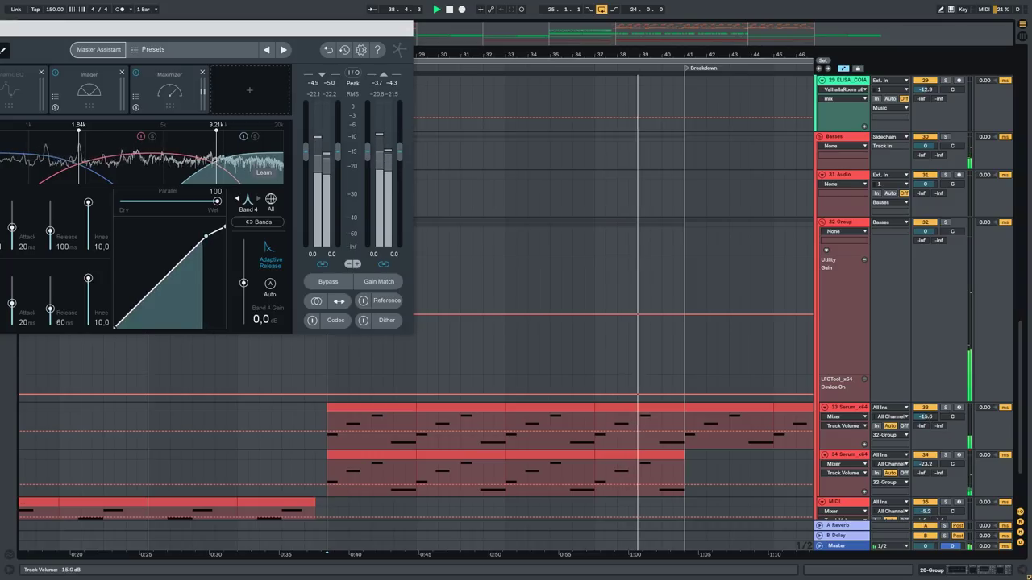
# Play the second drop and examine the Utility gain automation of the 32 Group across that section.
pyautogui.moveTo(618, 360); pyautogui.dragTo(563, 318)
pyautogui.moveTo(926, 376); pyautogui.dragTo(926, 379)
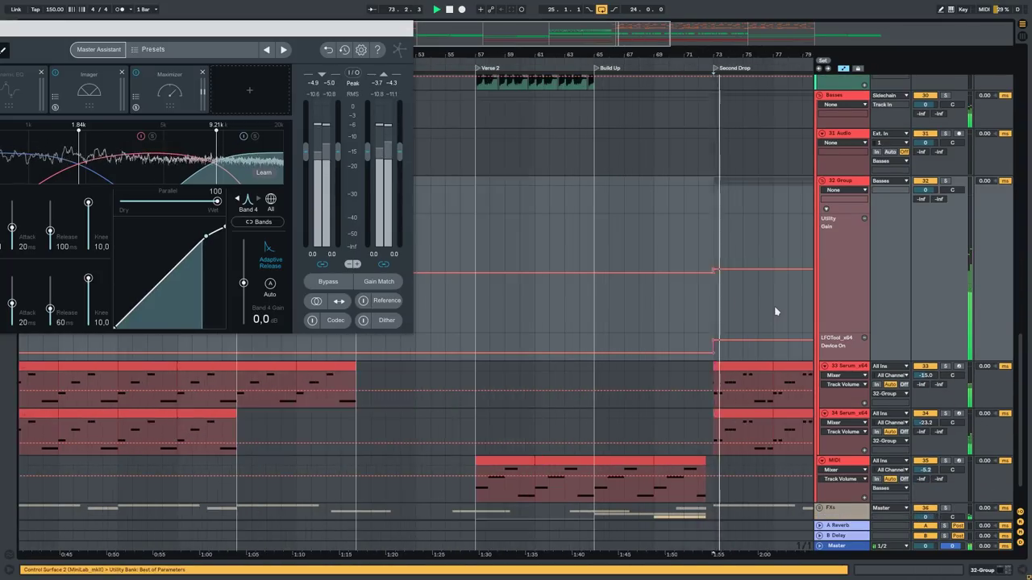
pyautogui.scroll(2, 775, 308)
pyautogui.moveTo(709, 300); pyautogui.dragTo(453, 278)
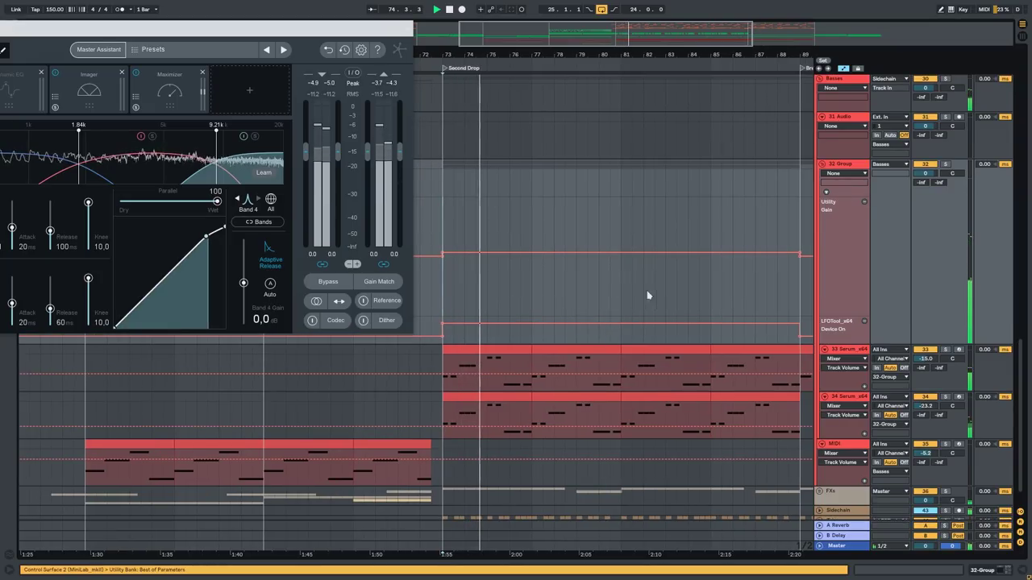
pyautogui.moveTo(646, 258); pyautogui.dragTo(646, 261)
pyautogui.moveTo(446, 300); pyautogui.dragTo(664, 298)
pyautogui.click(617, 296)
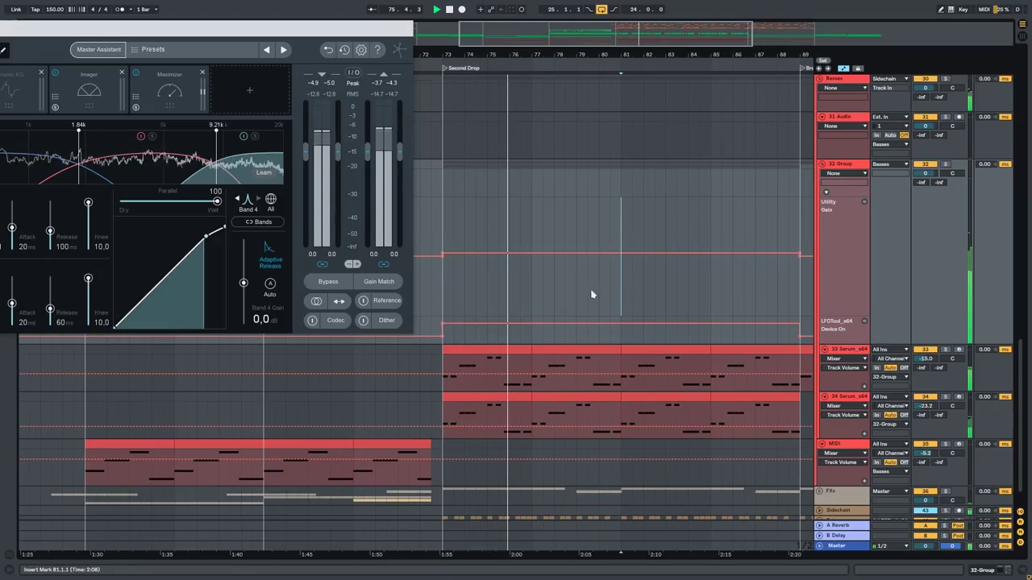
pyautogui.scroll(-5, 608, 296)
# Replay the first drop from bar 25 and shorten the loop to 16 bars, ending at the Breakdown marker.
pyautogui.moveTo(326, 34); pyautogui.dragTo(616, 288)
pyautogui.click(190, 271)
pyautogui.press('space')
pyautogui.press('space')
pyautogui.moveTo(317, 287); pyautogui.dragTo(512, 221)
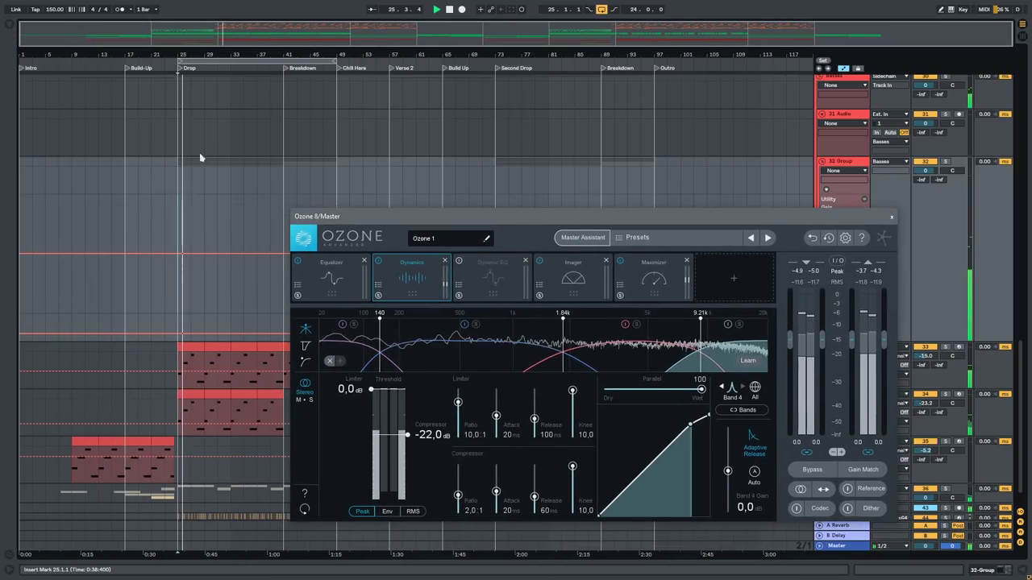
pyautogui.scroll(2, 239, 210)
pyautogui.moveTo(383, 61); pyautogui.dragTo(306, 71)
pyautogui.moveTo(376, 218); pyautogui.dragTo(571, 314)
pyautogui.moveTo(372, 272); pyautogui.dragTo(481, 279)
pyautogui.click(379, 217)
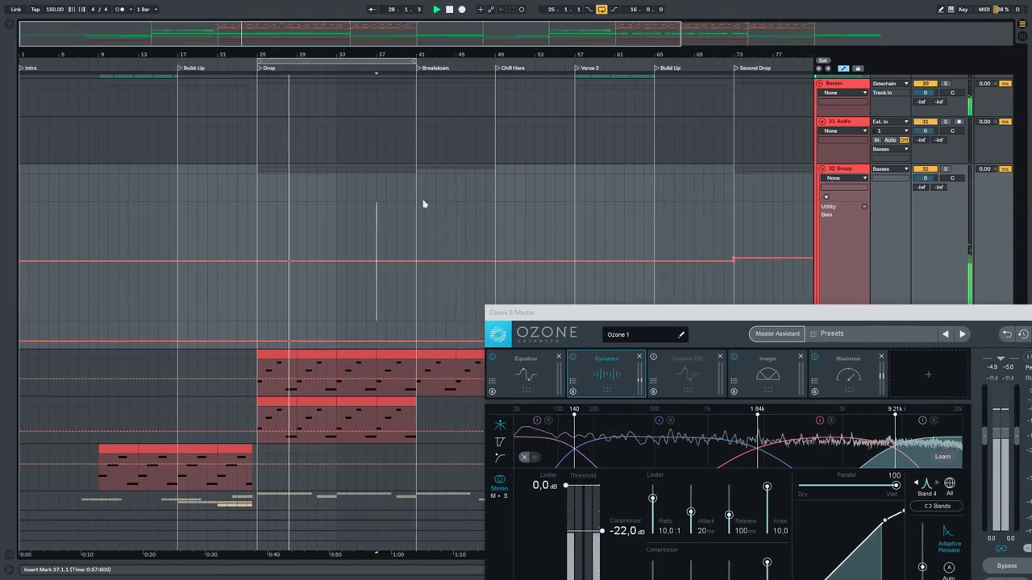
# Hide the automation in the arrangement and display the vocal and MIDI tracks around the first drop.
pyautogui.press('a')
pyautogui.scroll(2, 279, 212)
pyautogui.moveTo(363, 186); pyautogui.dragTo(399, 488)
pyautogui.moveTo(361, 373); pyautogui.dragTo(357, 418)
pyautogui.moveTo(377, 275); pyautogui.dragTo(349, 281)
pyautogui.click(288, 320)
pyautogui.moveTo(342, 380); pyautogui.dragTo(394, 306)
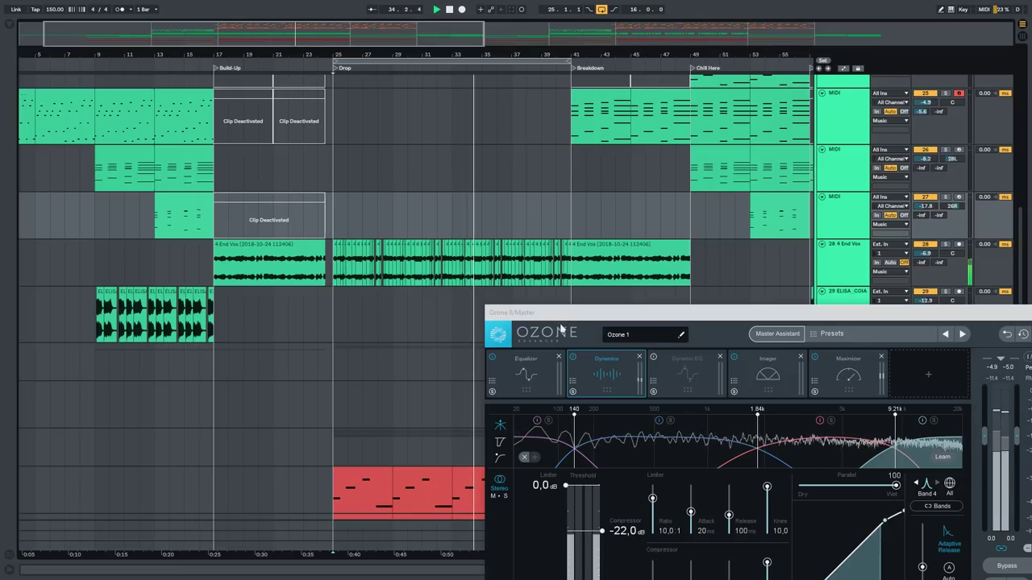
# Remove the Dynamic EQ module from Ozone, and set the Imager's lowest crossover to 125 Hz to match the master Utility's Bass Mono frequency.
pyautogui.moveTo(561, 313); pyautogui.dragTo(201, 101)
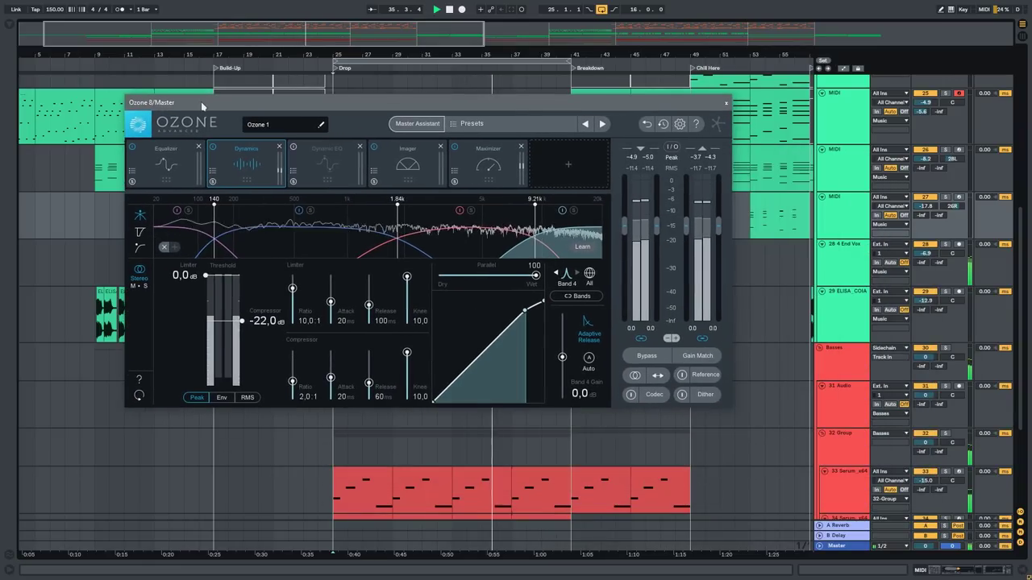
pyautogui.click(379, 171)
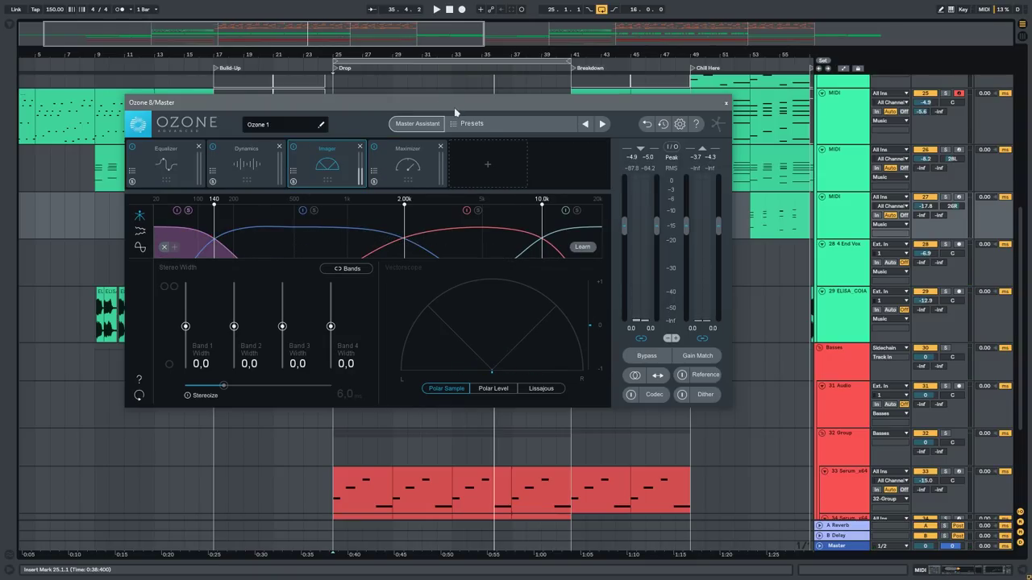
pyautogui.click(846, 549)
pyautogui.click(991, 572)
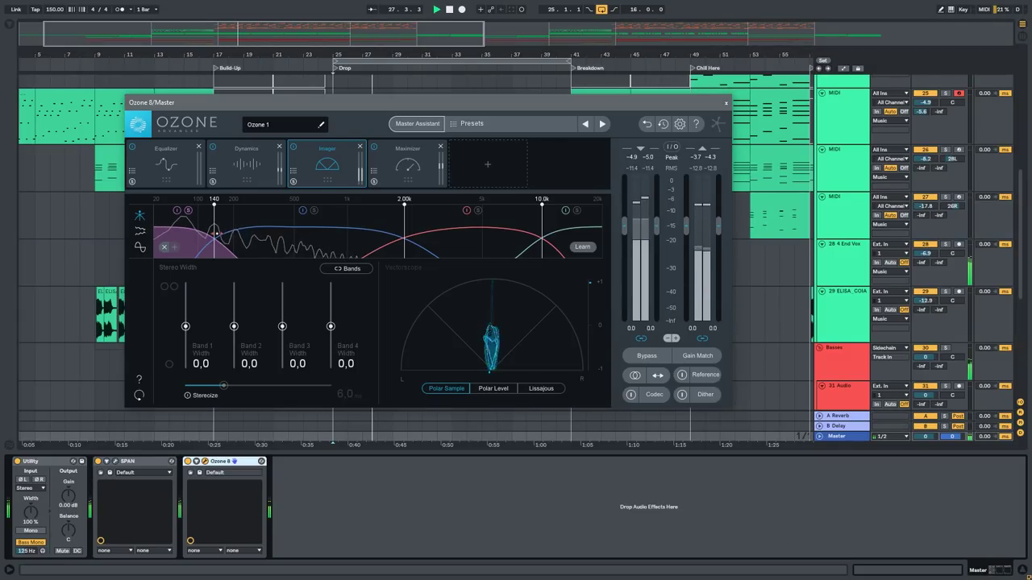
pyautogui.moveTo(217, 234); pyautogui.dragTo(207, 233)
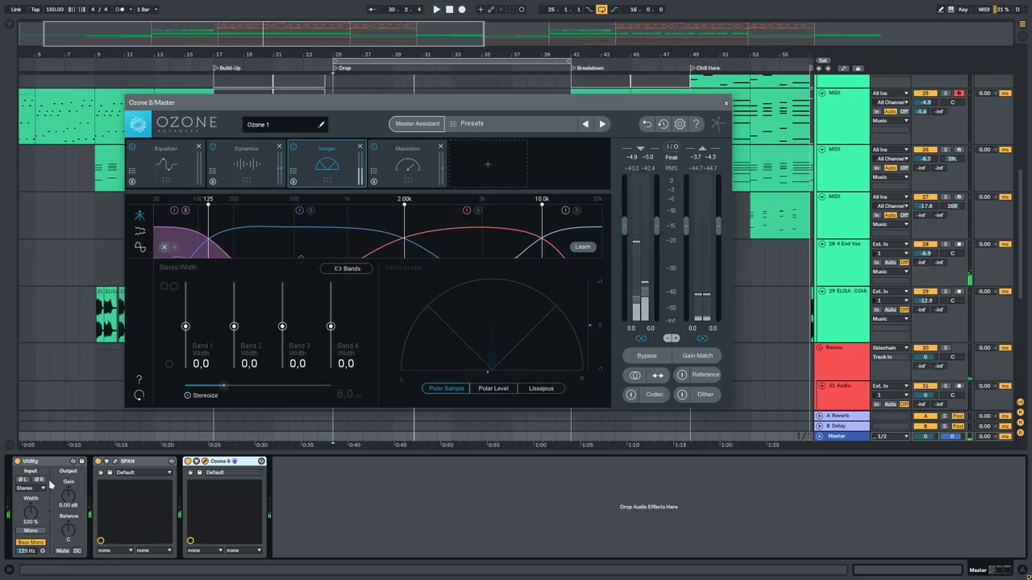
# Set the Imager stereo widths to -100 for band 1, 20 for band 2, 10 for band 3 and 15 for band 4.
pyautogui.press('space')
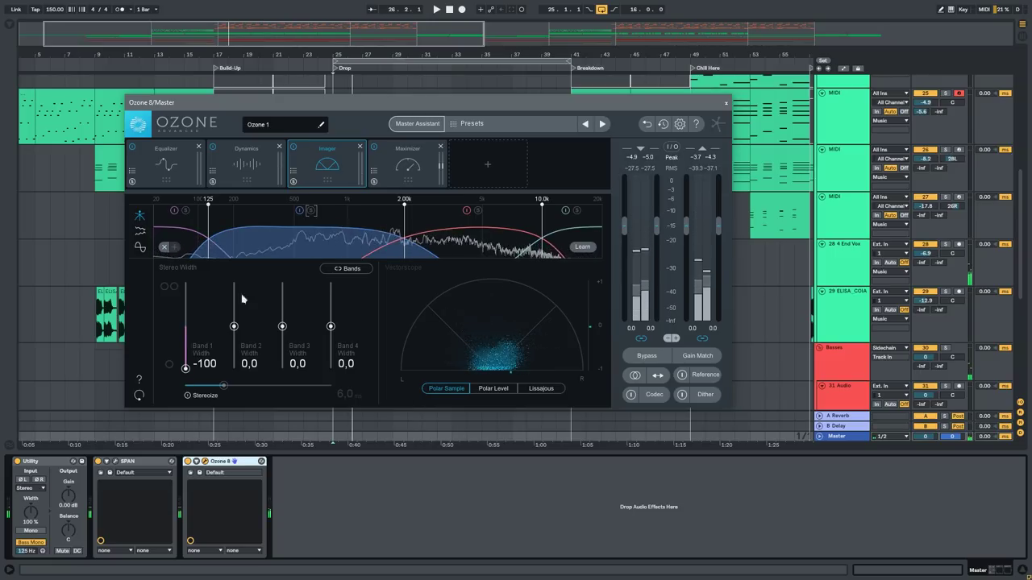
pyautogui.scroll(3, 234, 329)
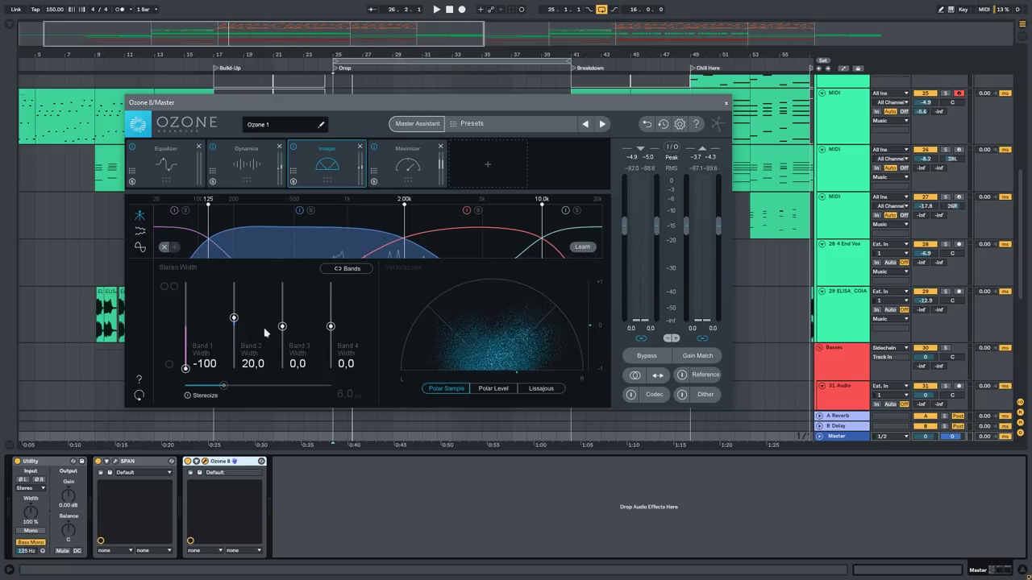
pyautogui.scroll(8, 281, 328)
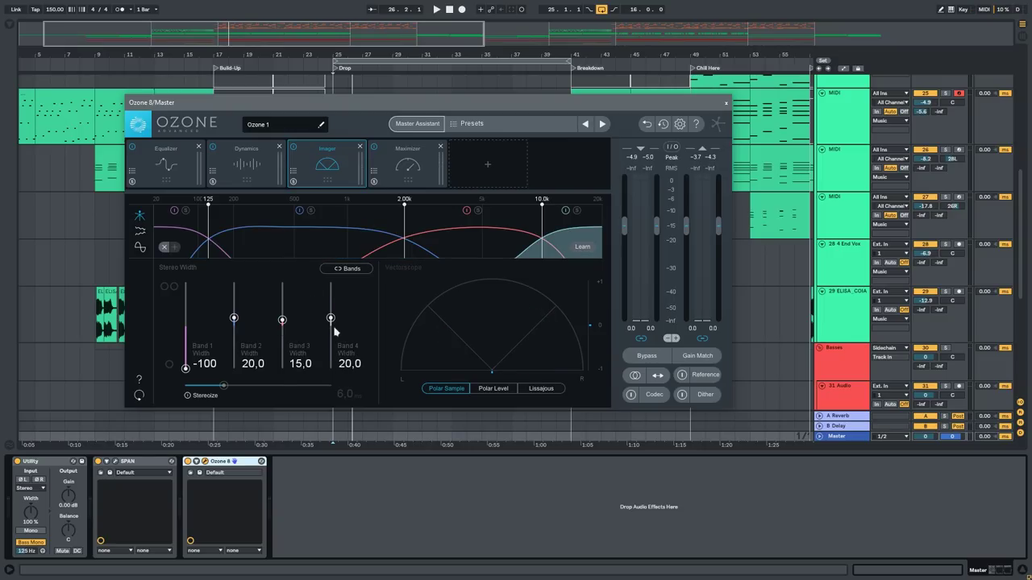
pyautogui.scroll(-2, 329, 321)
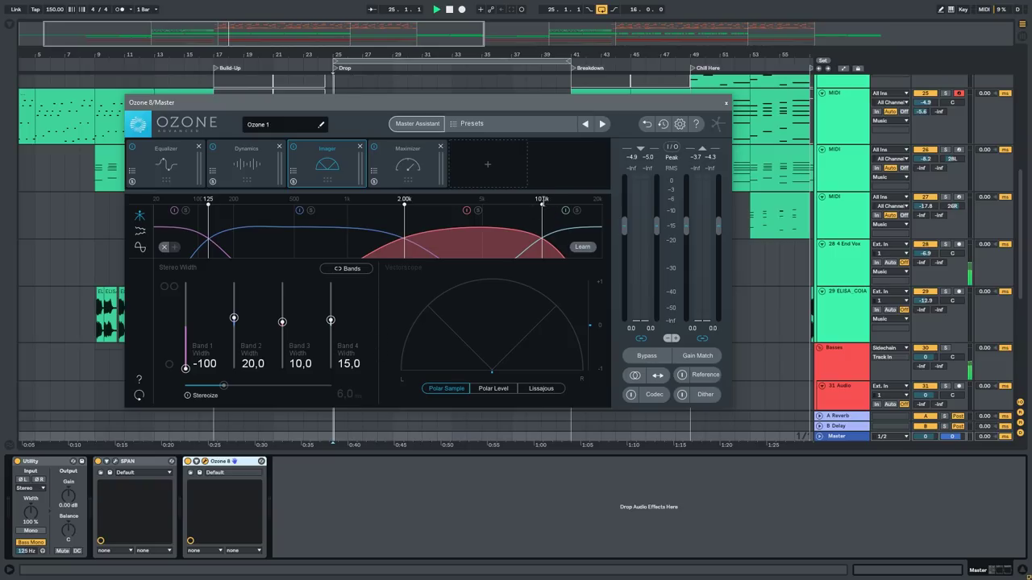
# Open the Maximizer module and set its ceiling to -0.5 dB.
pyautogui.moveTo(486, 107); pyautogui.dragTo(494, 149)
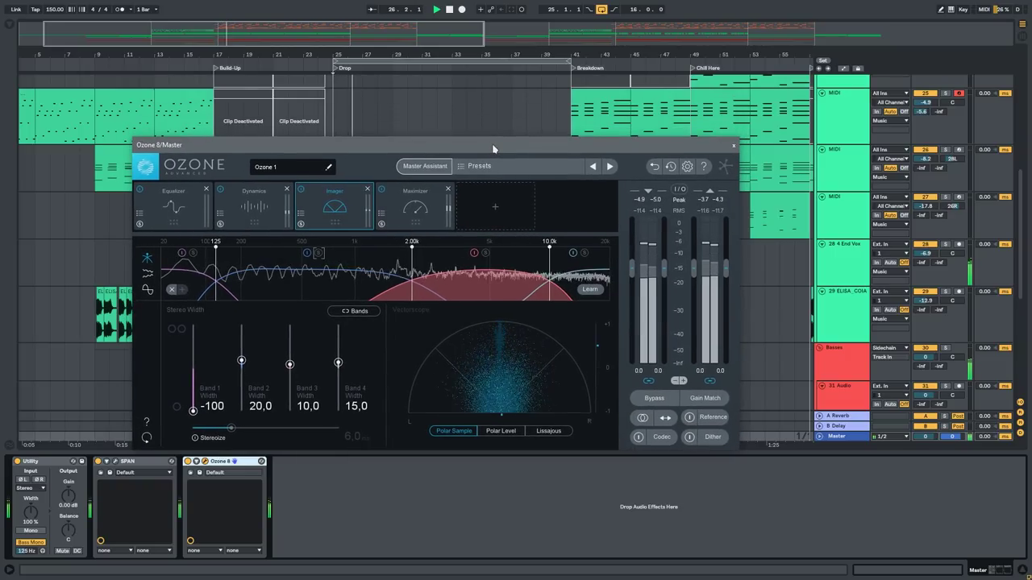
pyautogui.click(497, 208)
pyautogui.click(416, 208)
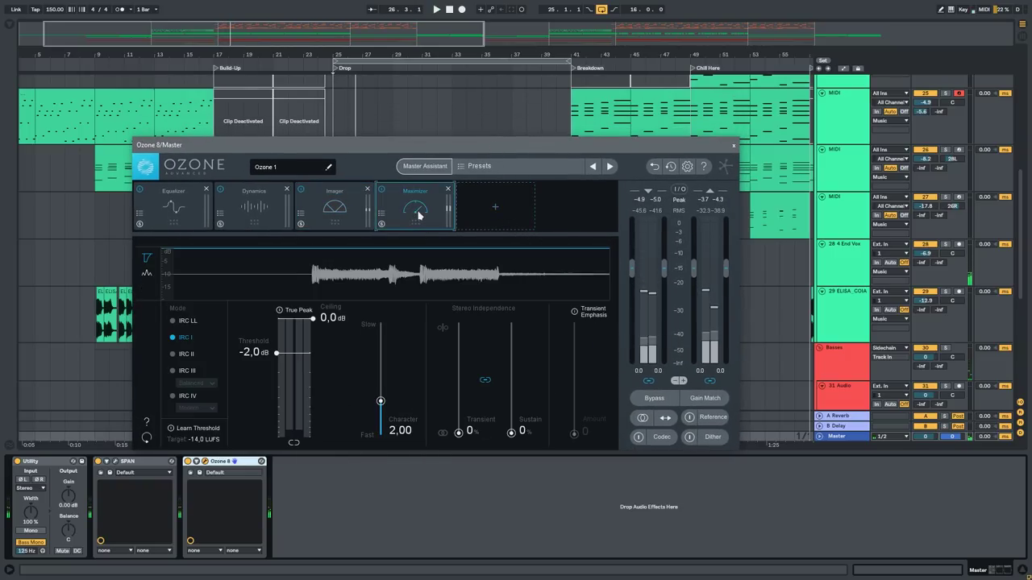
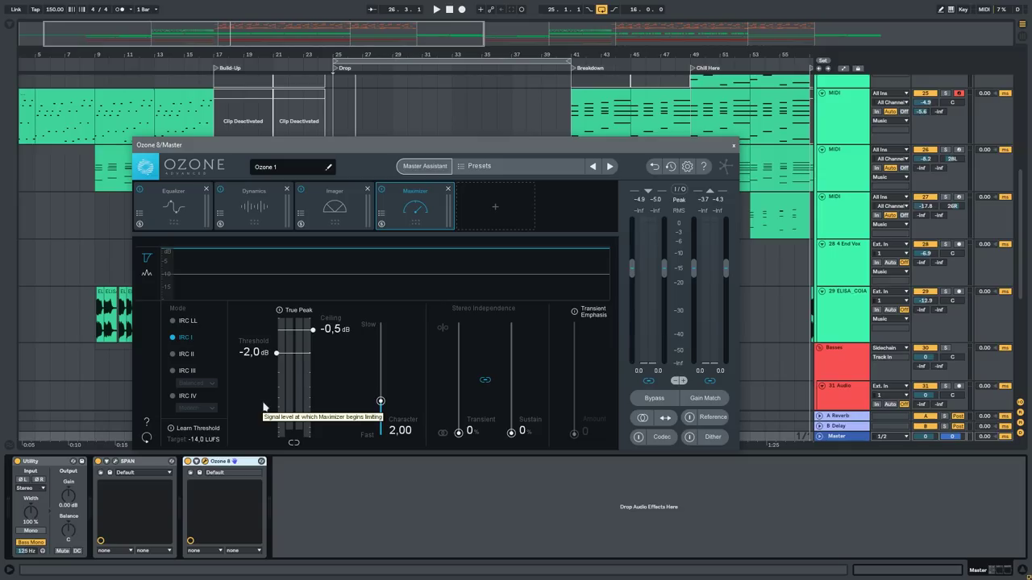
pyautogui.moveTo(377, 150); pyautogui.dragTo(386, 106)
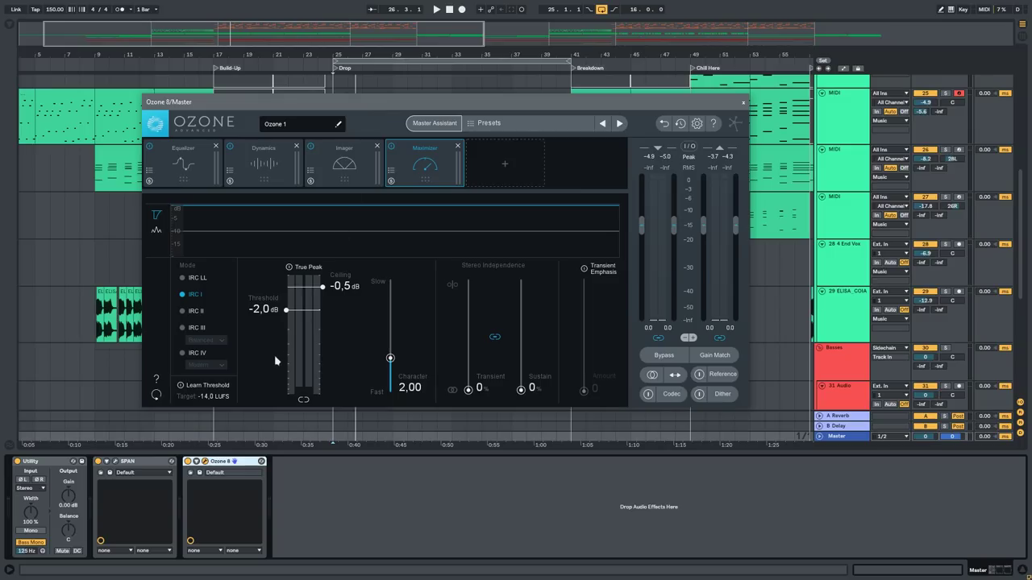
# Switch the Maximizer to IRC IV Modern mode, with a character of 0.50 and a threshold of -10 dB during playback.
pyautogui.scroll(-2, 275, 357)
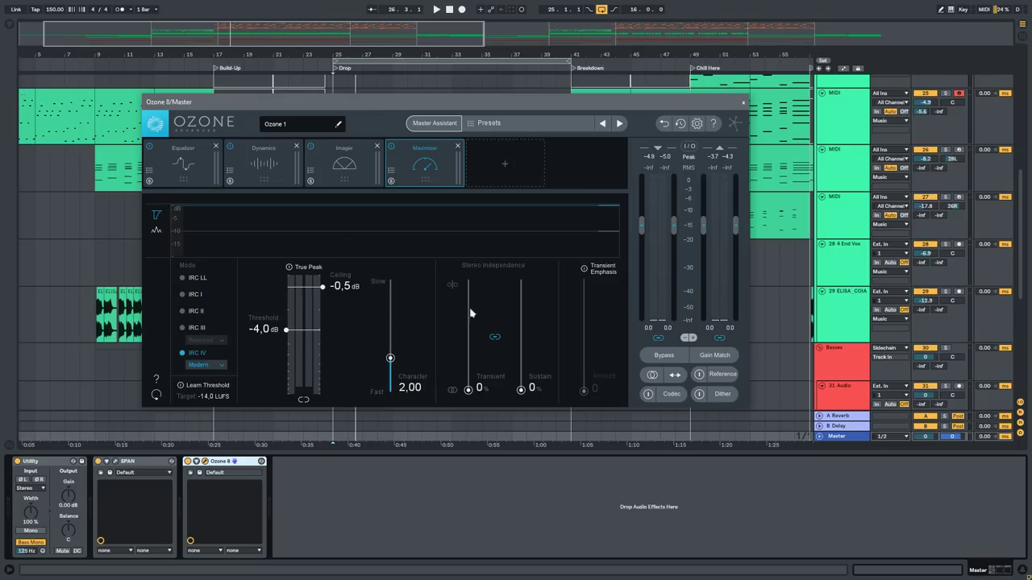
pyautogui.press('space')
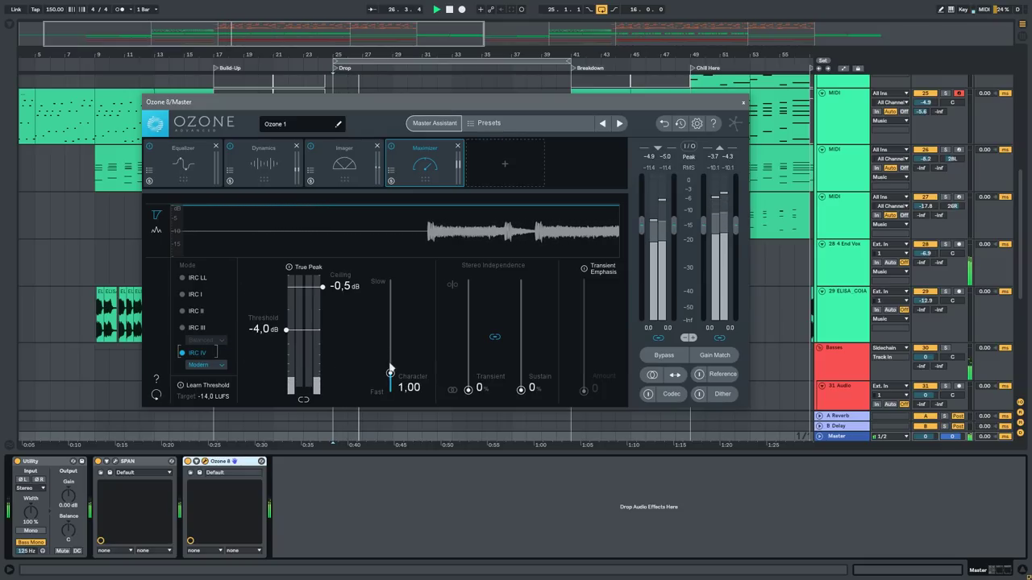
pyautogui.scroll(-5, 265, 364)
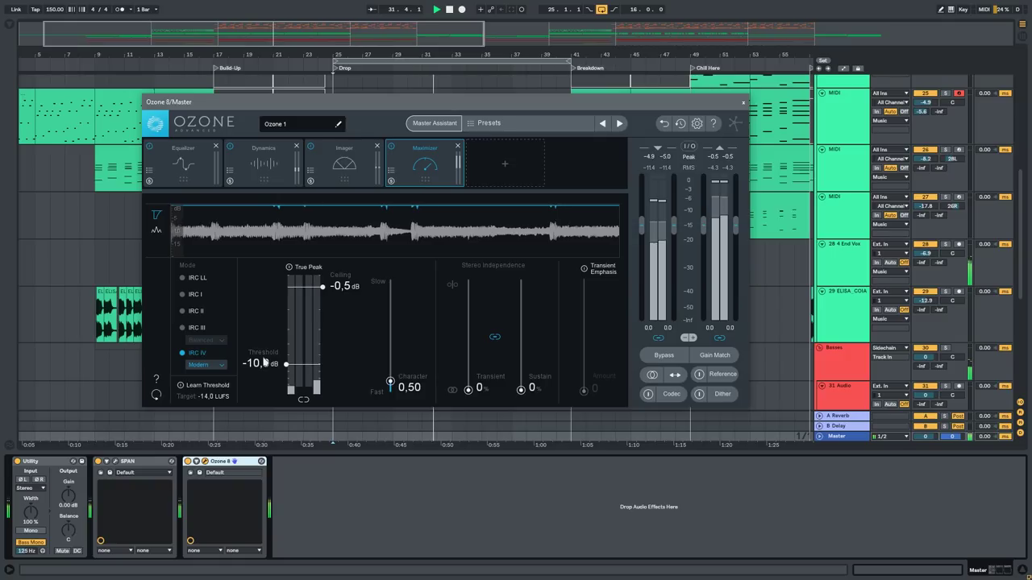
pyautogui.scroll(-1, 263, 363)
pyautogui.scroll(1, 264, 363)
# Solo Serum track 33, boost its EQ Eight band 2 by 5.33 dB at 681 Hz, and replay the full drop from bar 25.
pyautogui.moveTo(704, 106); pyautogui.dragTo(179, 75)
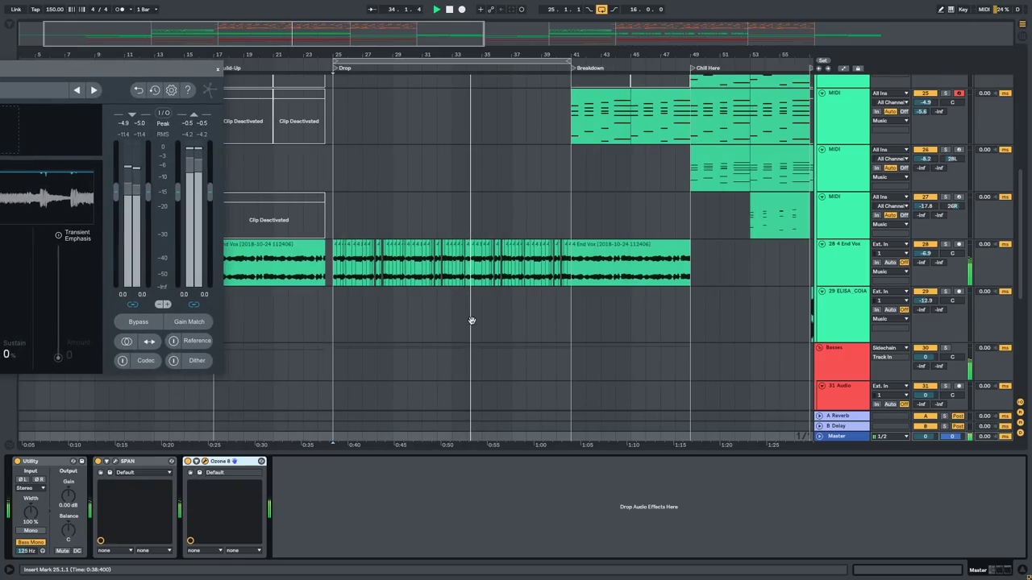
pyautogui.scroll(-4, 476, 320)
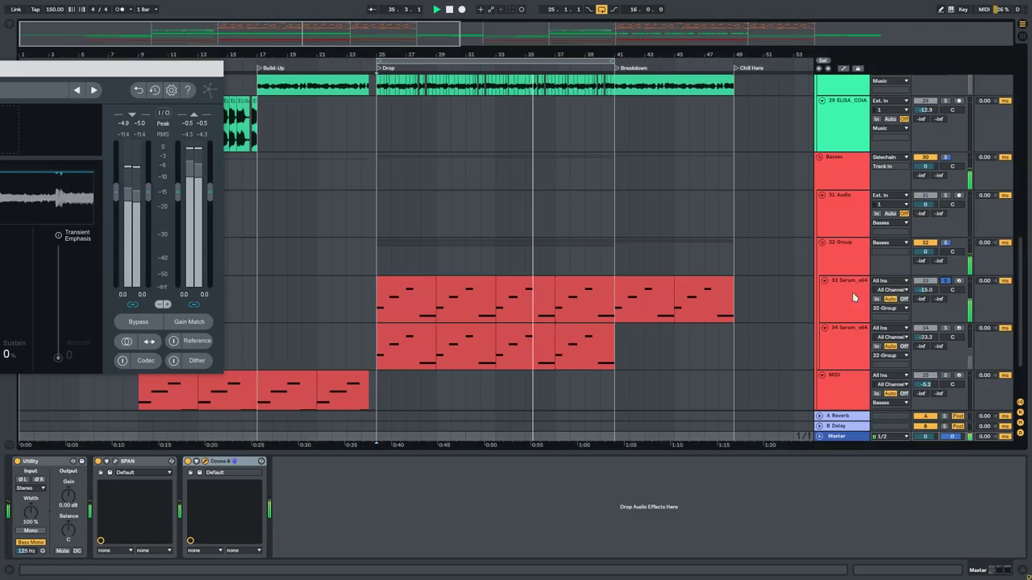
pyautogui.click(854, 298)
pyautogui.moveTo(209, 505); pyautogui.dragTo(239, 490)
pyautogui.click(945, 281)
pyautogui.press('space')
pyautogui.press('space')
pyautogui.click(375, 265)
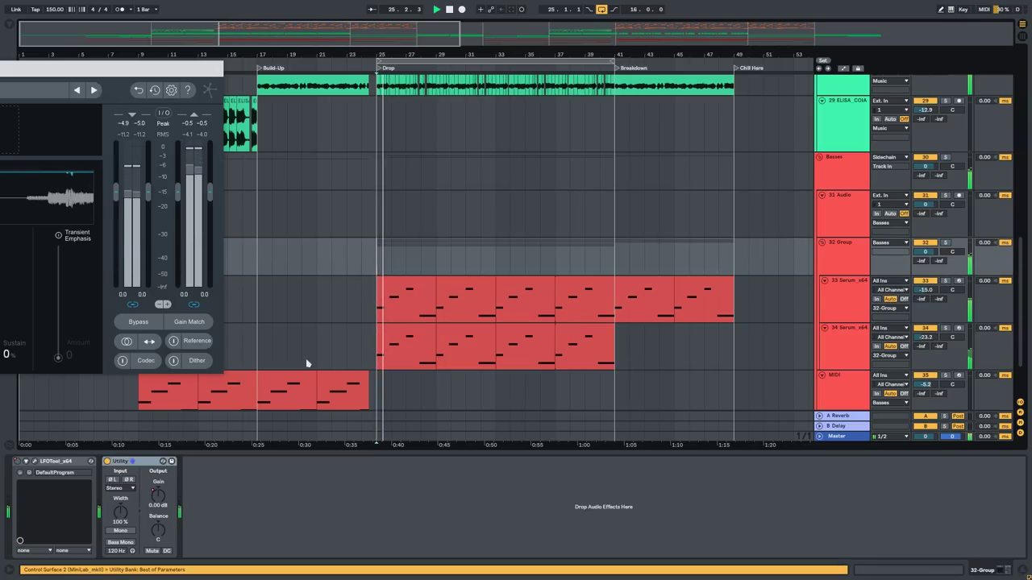
pyautogui.click(850, 297)
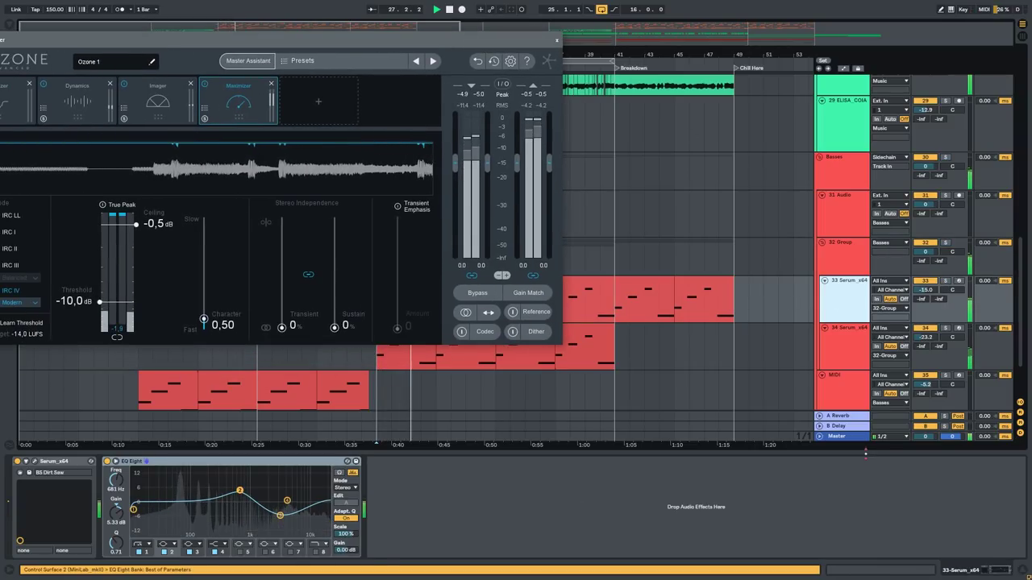
# Place SPAN after Ozone 8 in the master's device chain and open its spectrum analyzer window.
pyautogui.click(839, 436)
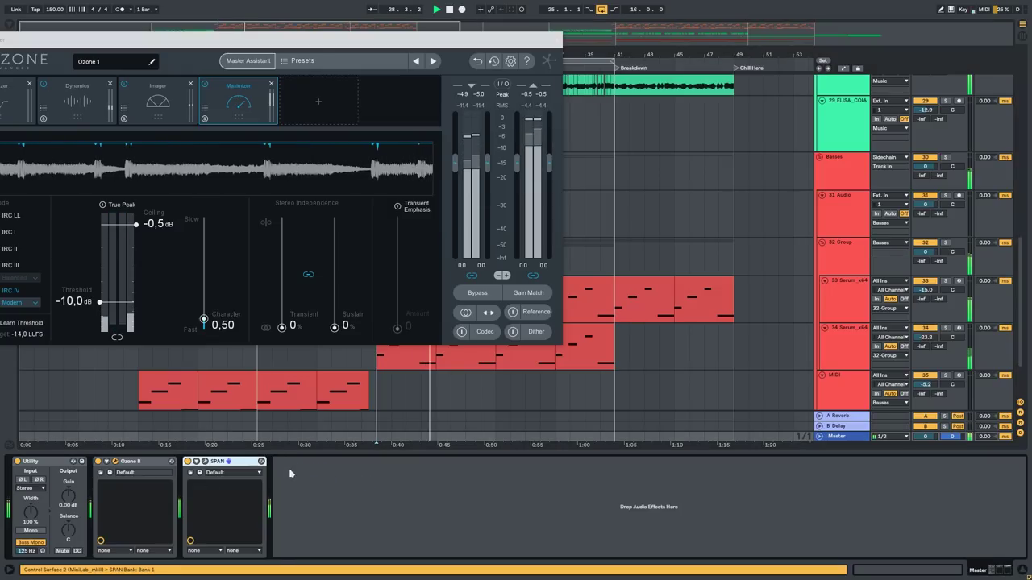
pyautogui.click(227, 462)
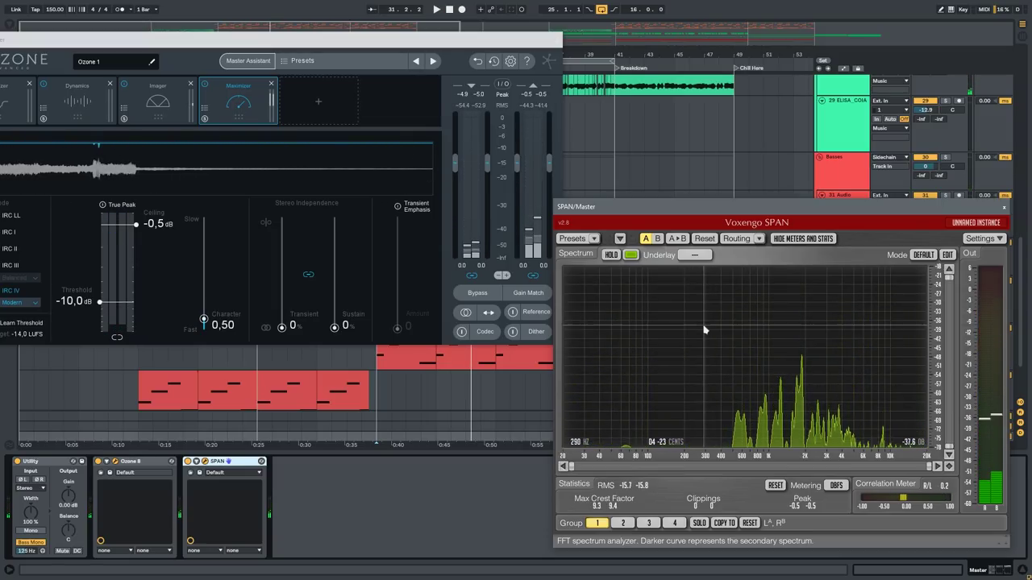
# Solo Serum track 33, set its EQ Eight band 2 to 240 Hz, 3.84 dB and Q 0.60, and check it unsoloed against SPAN.
pyautogui.moveTo(669, 214); pyautogui.dragTo(685, 420)
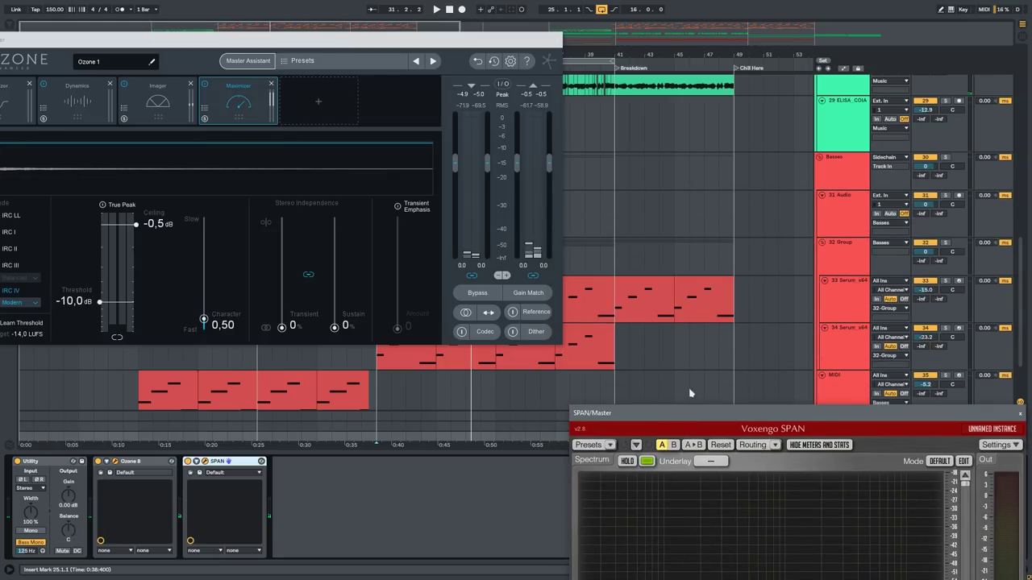
pyautogui.click(845, 306)
pyautogui.click(946, 281)
pyautogui.press('space')
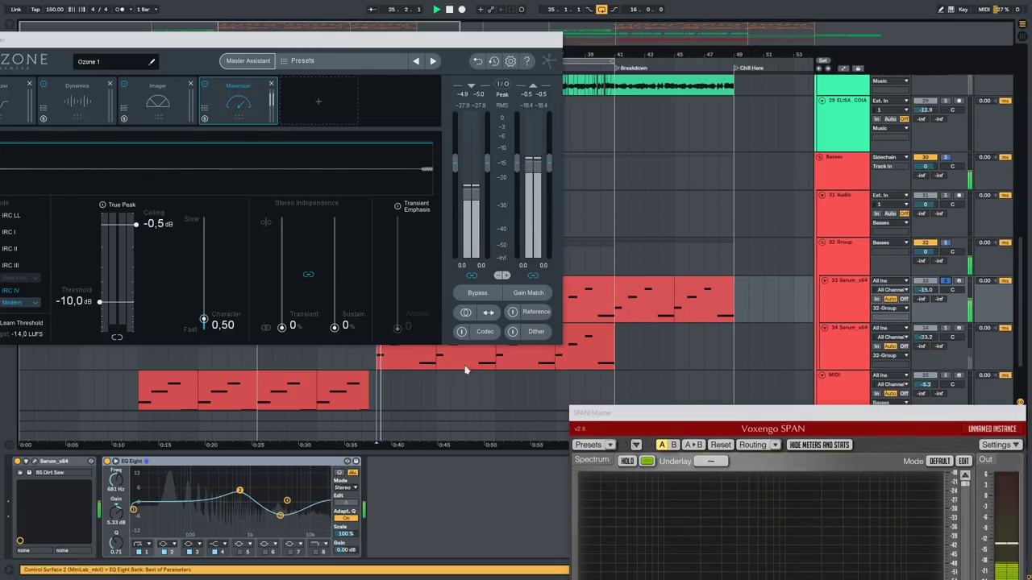
pyautogui.moveTo(253, 489); pyautogui.dragTo(215, 495)
pyautogui.click(946, 281)
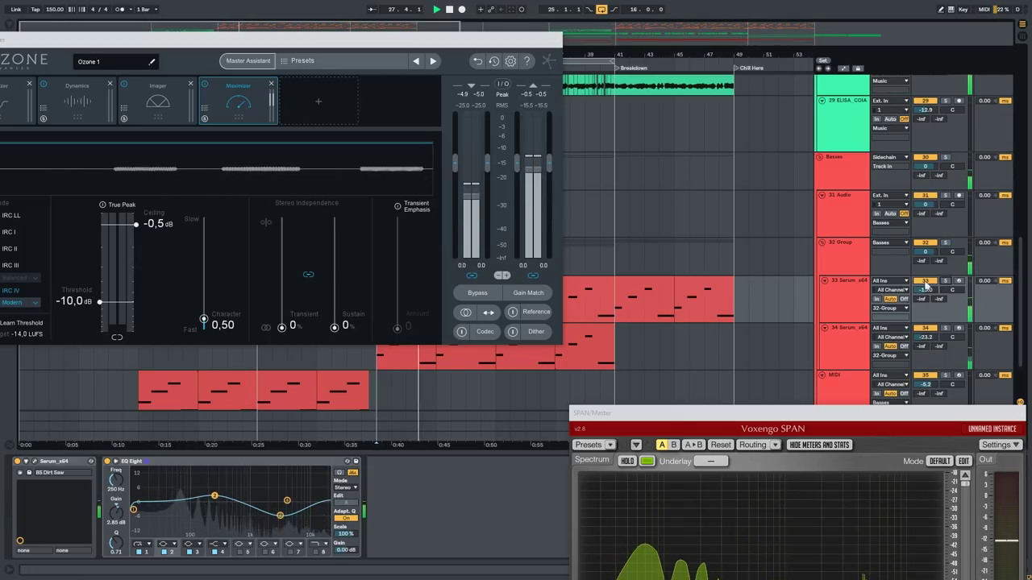
pyautogui.moveTo(708, 421); pyautogui.dragTo(714, 317)
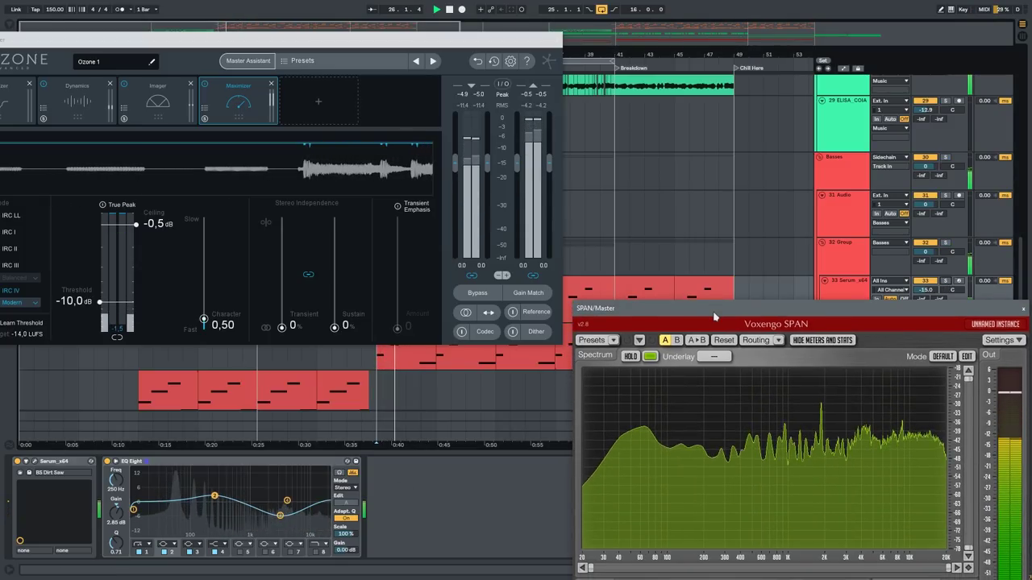
pyautogui.moveTo(214, 495); pyautogui.dragTo(214, 496)
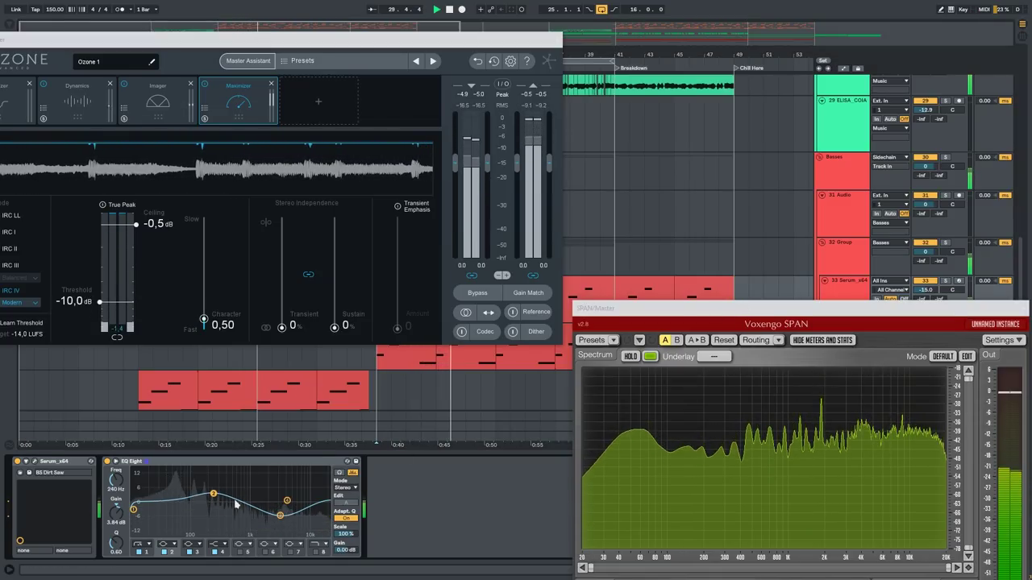
# Compare Serum track 34 in solo with the full mix, replaying the drop from bar 25.
pyautogui.moveTo(745, 310); pyautogui.dragTo(744, 422)
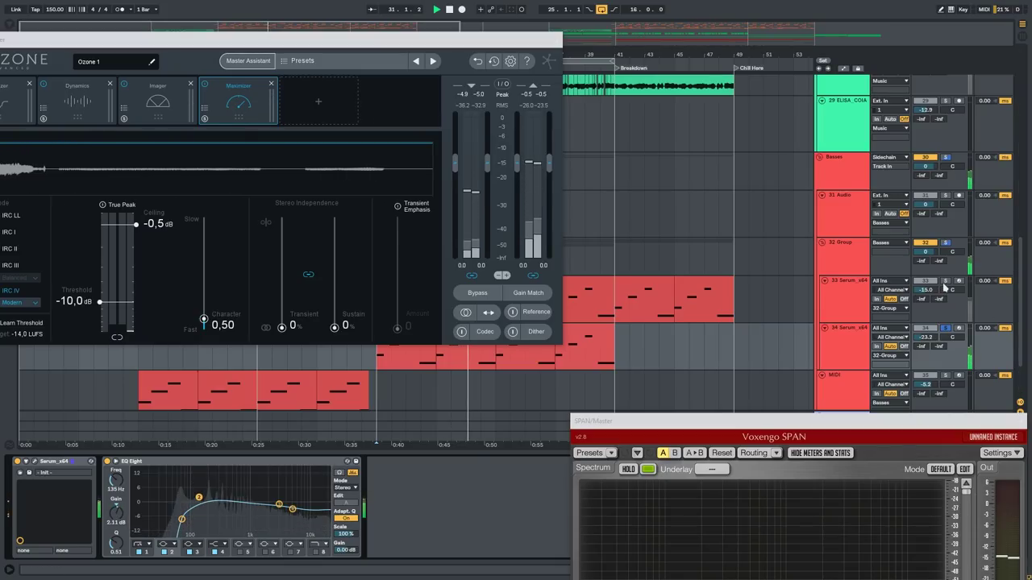
pyautogui.click(943, 289)
pyautogui.press('space')
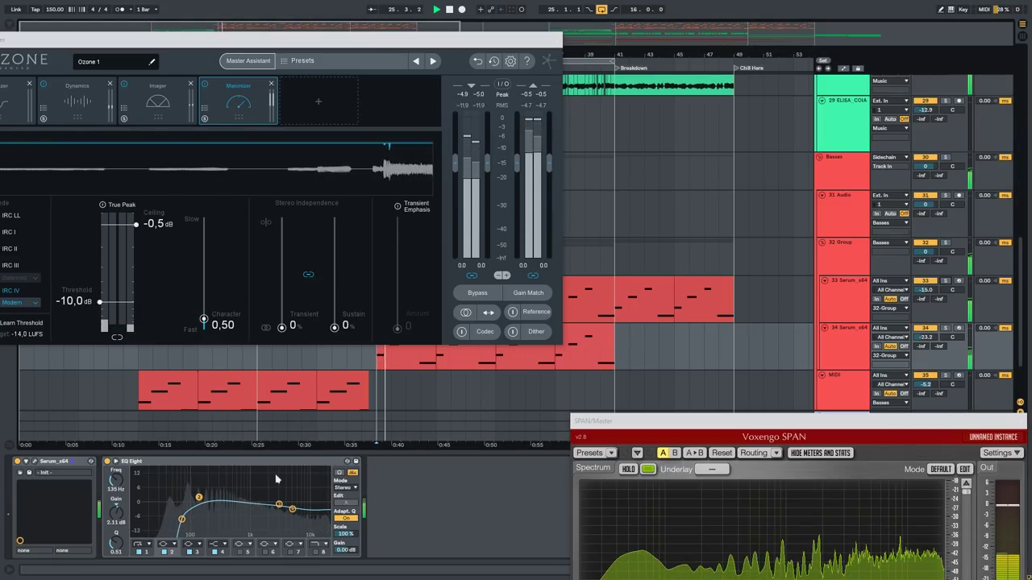
# Move EQ Eight band 1 on Serum track 33 to 72.6 Hz at -1.36 dB and switch that band off.
pyautogui.click(823, 356)
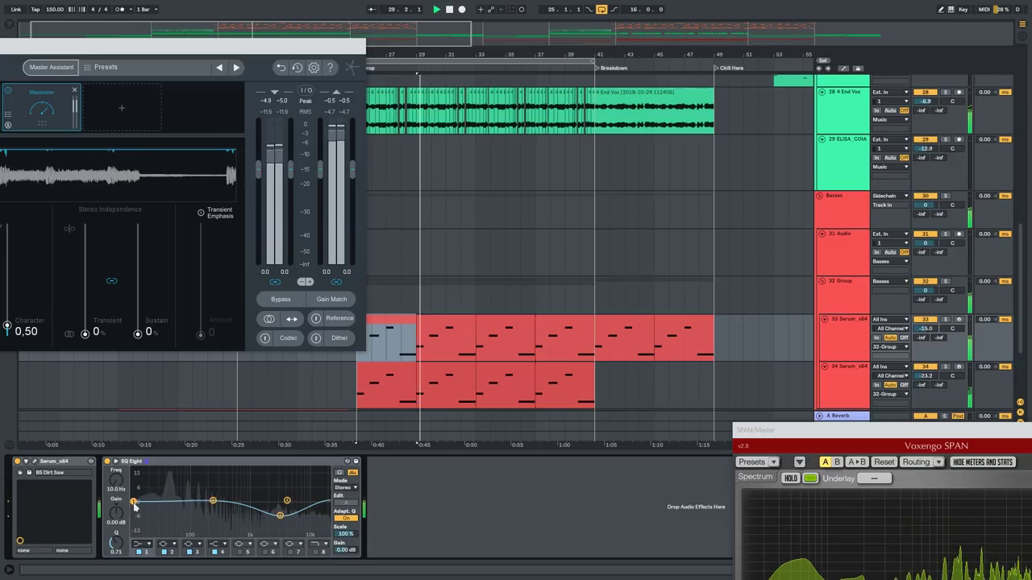
pyautogui.moveTo(135, 505); pyautogui.dragTo(183, 505)
pyautogui.click(138, 552)
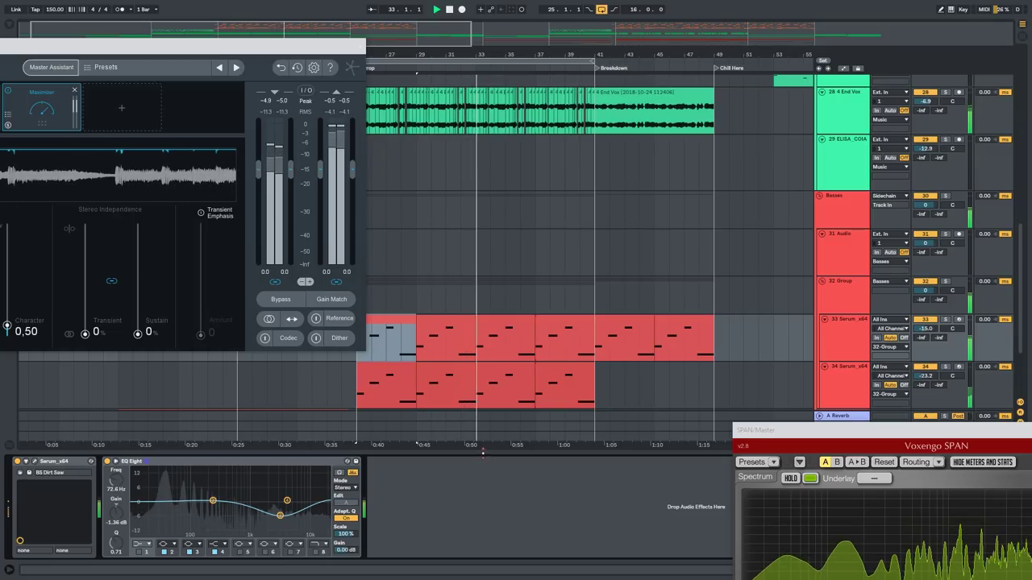
# Hide the device view and rearrange the Ozone and SPAN windows so the full arrangement and spectrum can be seen.
pyautogui.moveTo(483, 453); pyautogui.dragTo(482, 525)
pyautogui.moveTo(337, 47); pyautogui.dragTo(13, 203)
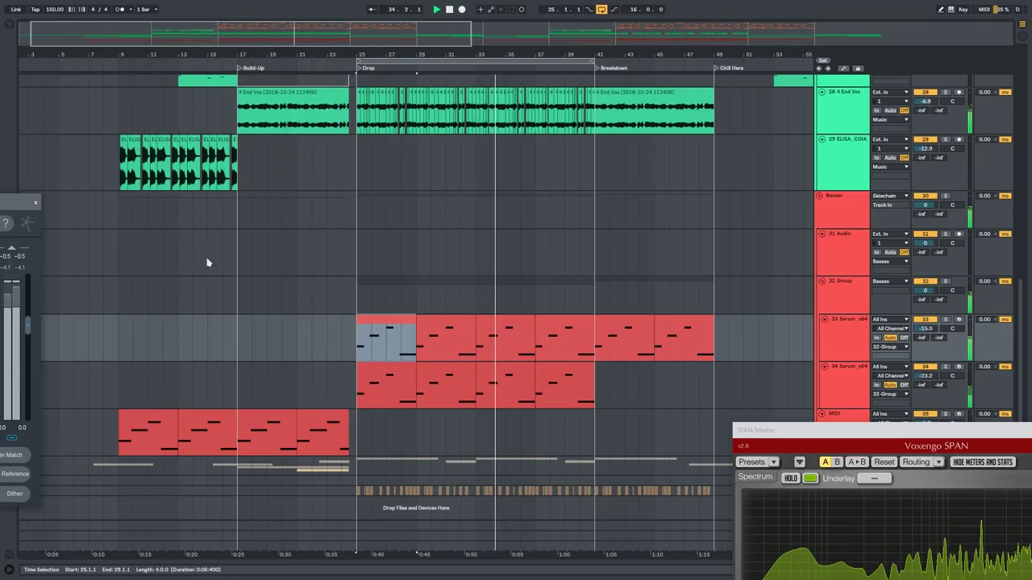
pyautogui.press('w')
pyautogui.moveTo(855, 431); pyautogui.dragTo(313, 261)
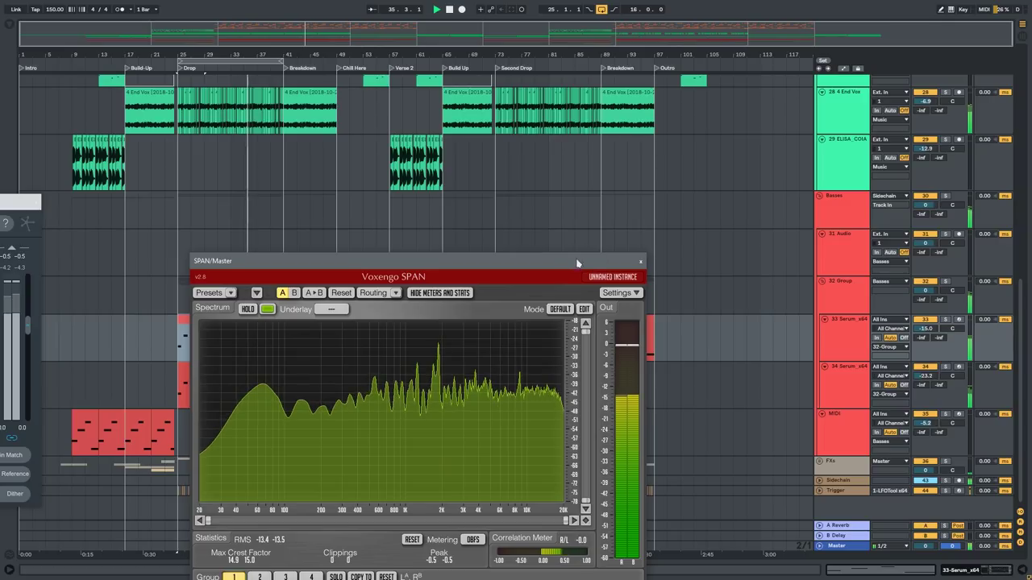
pyautogui.moveTo(577, 262); pyautogui.dragTo(700, 341)
pyautogui.scroll(3, 659, 239)
pyautogui.click(844, 233)
pyautogui.scroll(4, 479, 188)
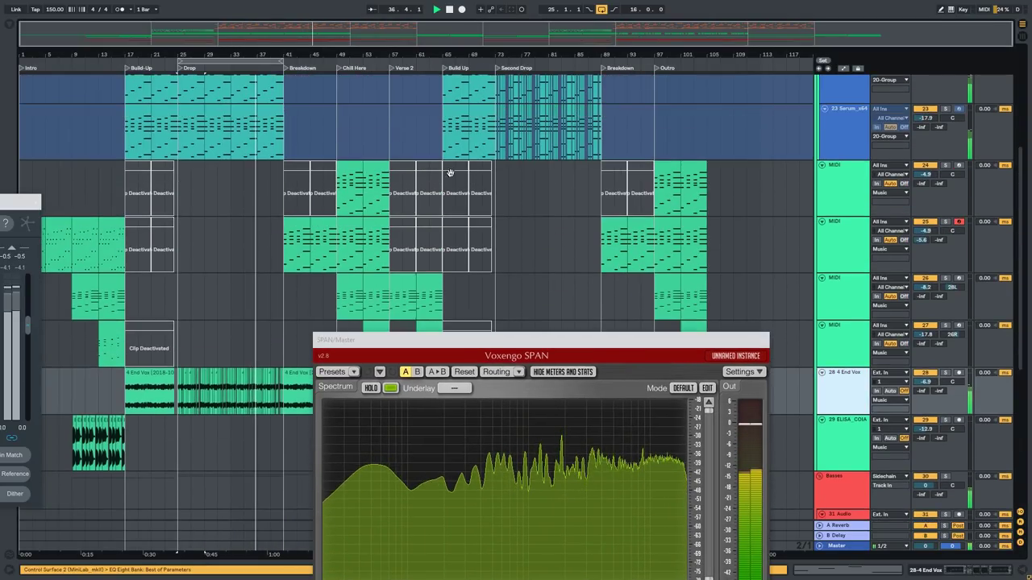
pyautogui.scroll(5, 479, 188)
pyautogui.click(839, 167)
pyautogui.click(990, 573)
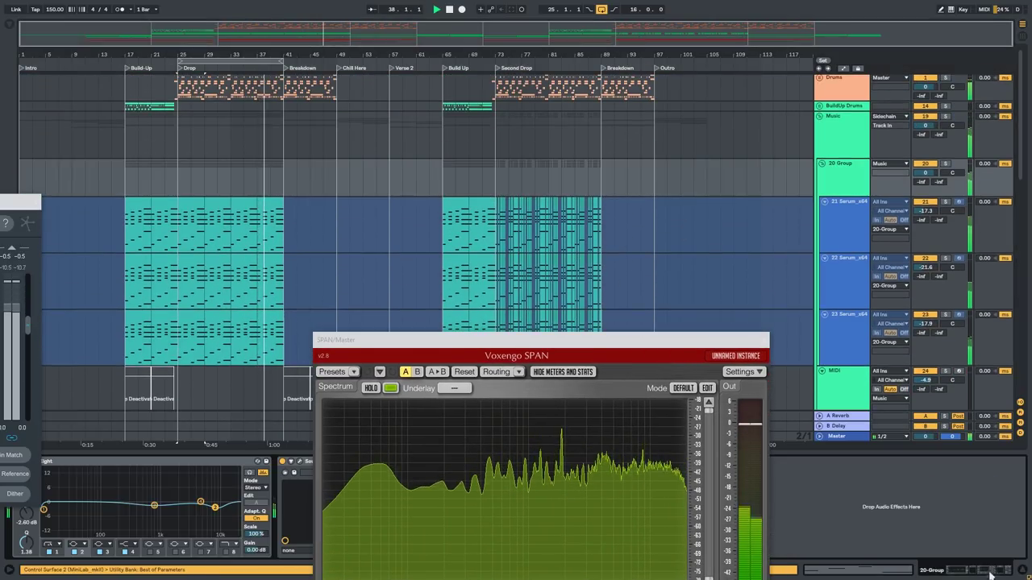
pyautogui.moveTo(643, 341); pyautogui.dragTo(902, 314)
pyautogui.moveTo(202, 505); pyautogui.dragTo(197, 497)
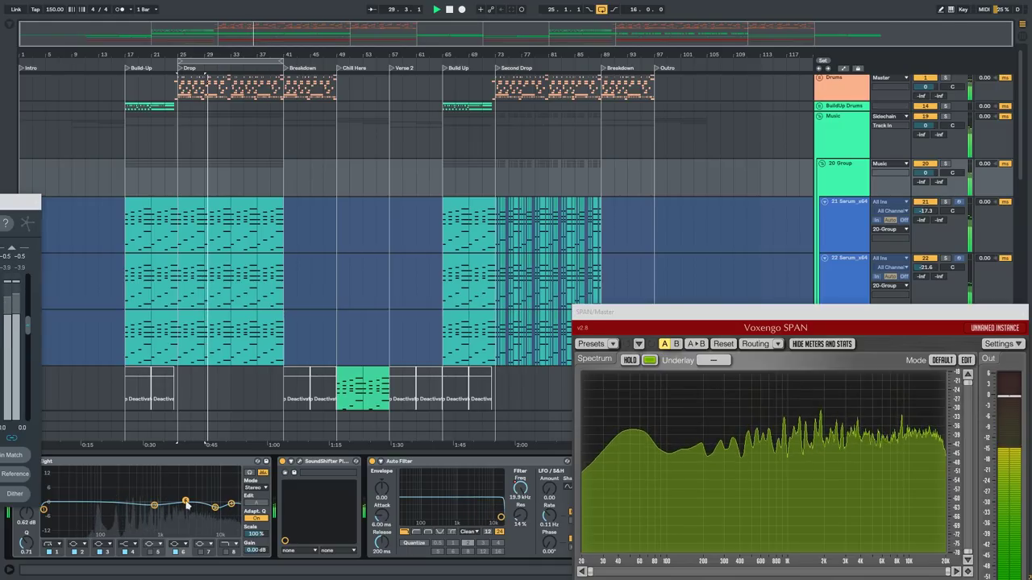
# Play the build-up into the drop from bar 21 while watching the Ozone and SPAN meters.
pyautogui.click(155, 171)
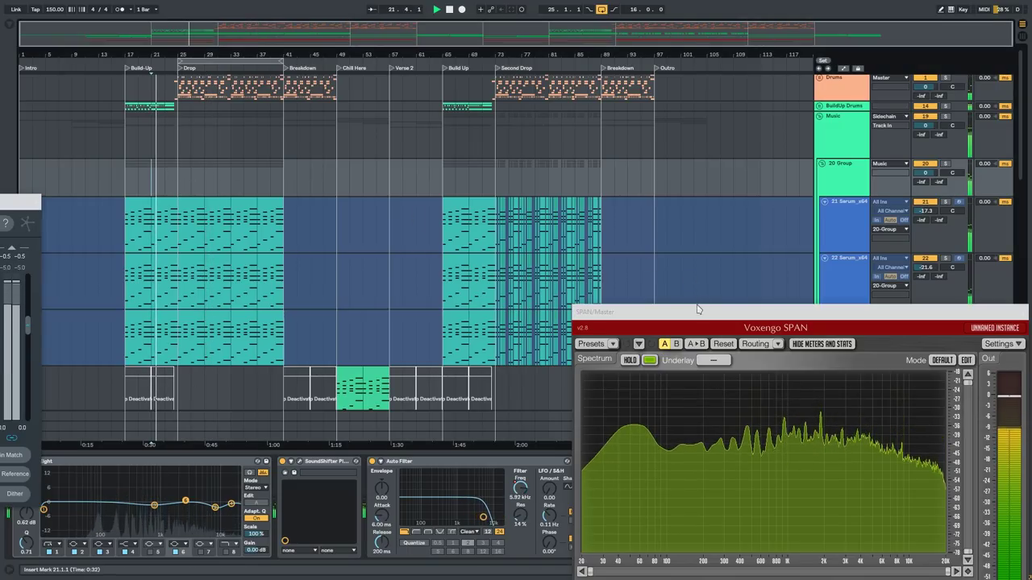
pyautogui.moveTo(9, 210); pyautogui.dragTo(186, 138)
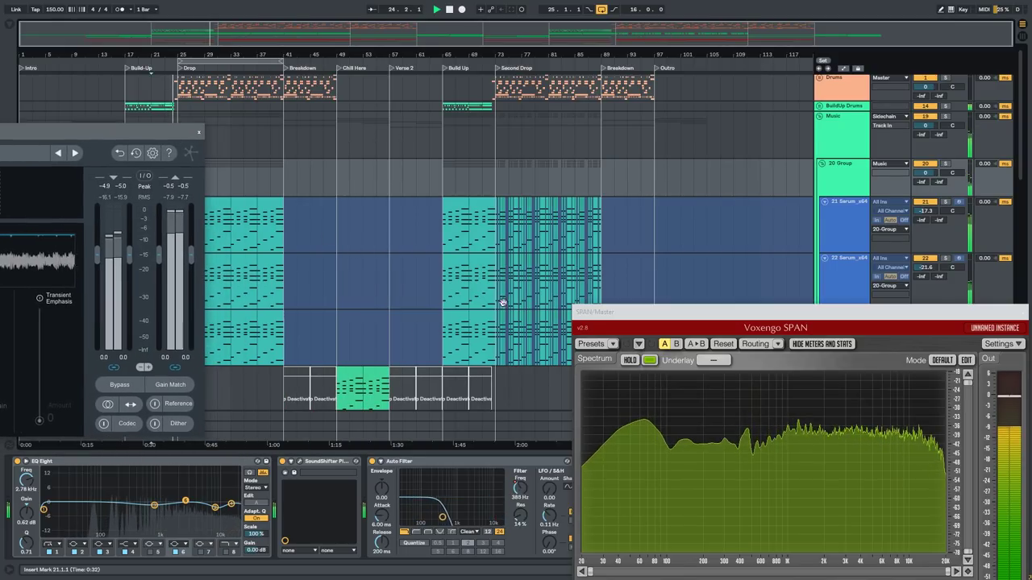
pyautogui.scroll(-5, 523, 179)
pyautogui.scroll(10, 414, 306)
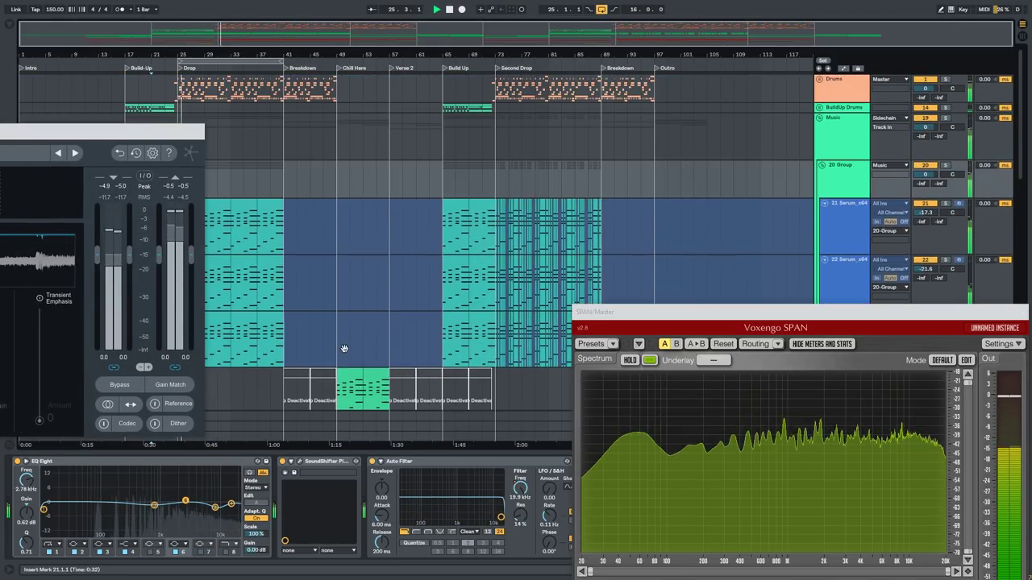
# Expand the BuildUp Drums group, play it from bars 21 and 23, and lower the group's volume to about -7.5 dB.
pyautogui.click(819, 108)
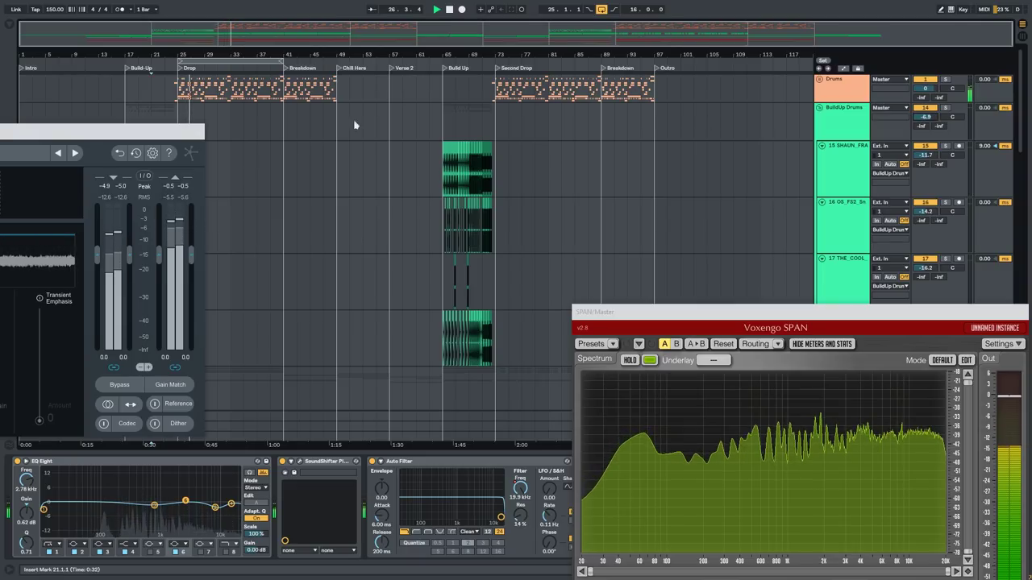
pyautogui.click(157, 116)
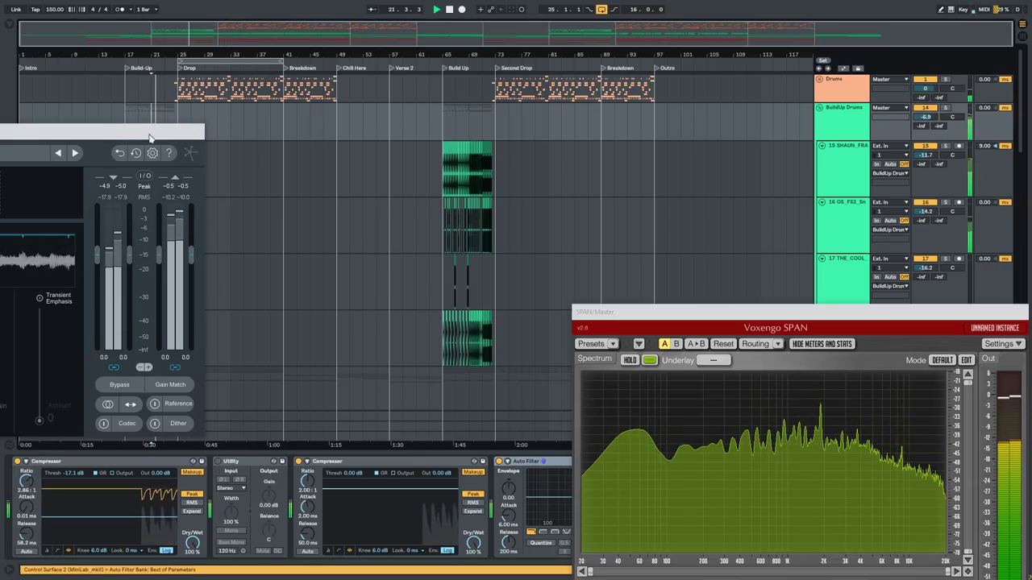
pyautogui.moveTo(150, 138); pyautogui.dragTo(143, 194)
pyautogui.scroll(3, 133, 161)
pyautogui.click(201, 130)
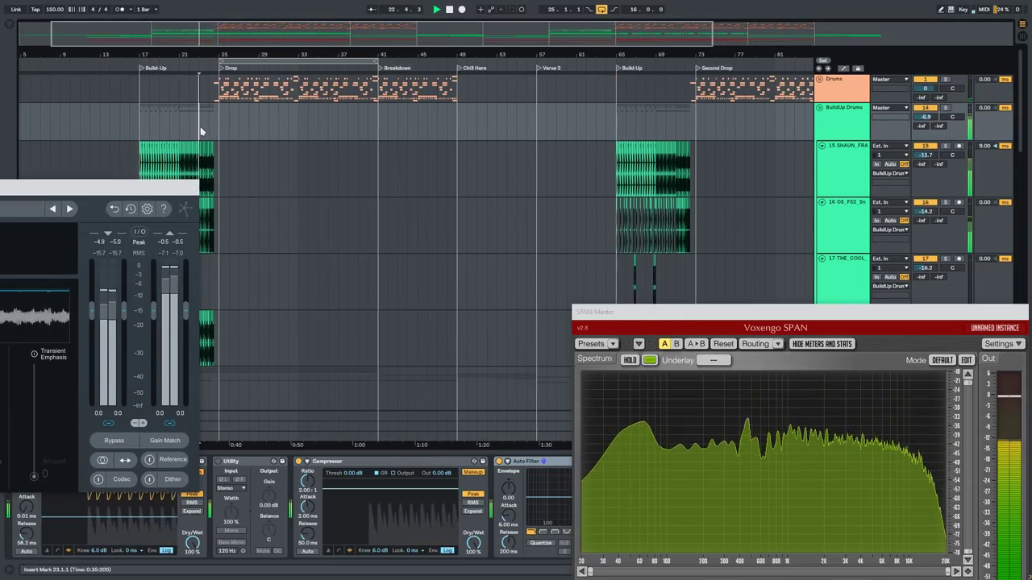
pyautogui.moveTo(925, 118); pyautogui.dragTo(932, 123)
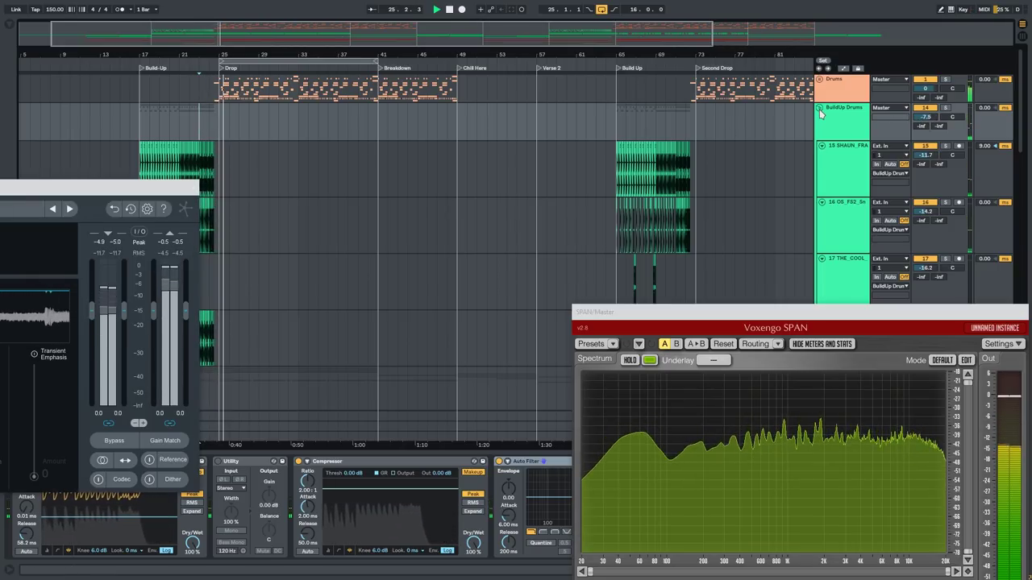
# Collapse the BuildUp Drums group and play the second drop from bar 73.
pyautogui.click(819, 108)
pyautogui.scroll(-3, 306, 129)
pyautogui.click(497, 108)
pyautogui.press('space')
pyautogui.press('space')
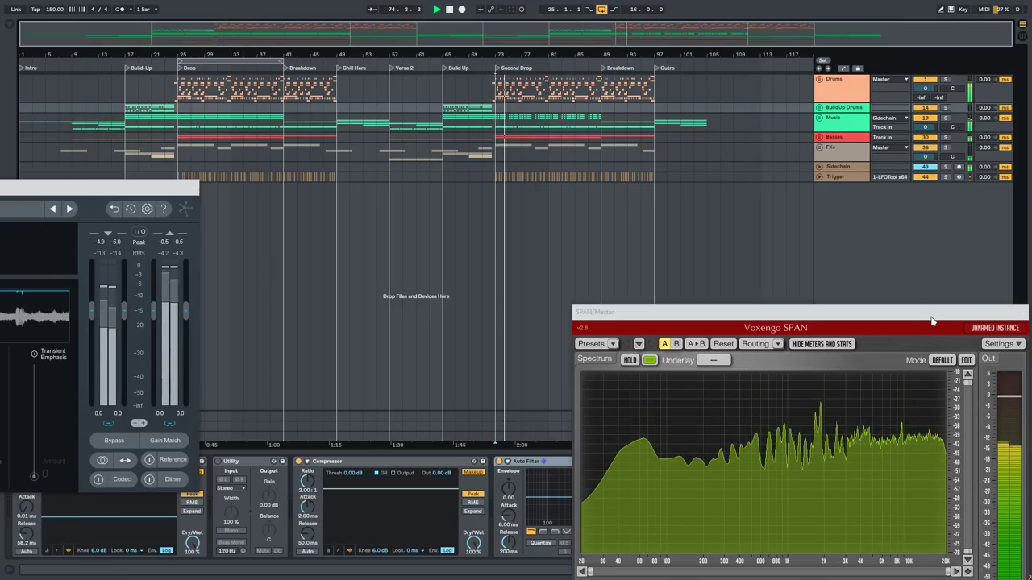
# Close the SPAN window and bring the whole Ozone 8 window into view.
pyautogui.moveTo(931, 321); pyautogui.dragTo(577, 163)
pyautogui.click(684, 153)
pyautogui.moveTo(161, 189); pyautogui.dragTo(680, 235)
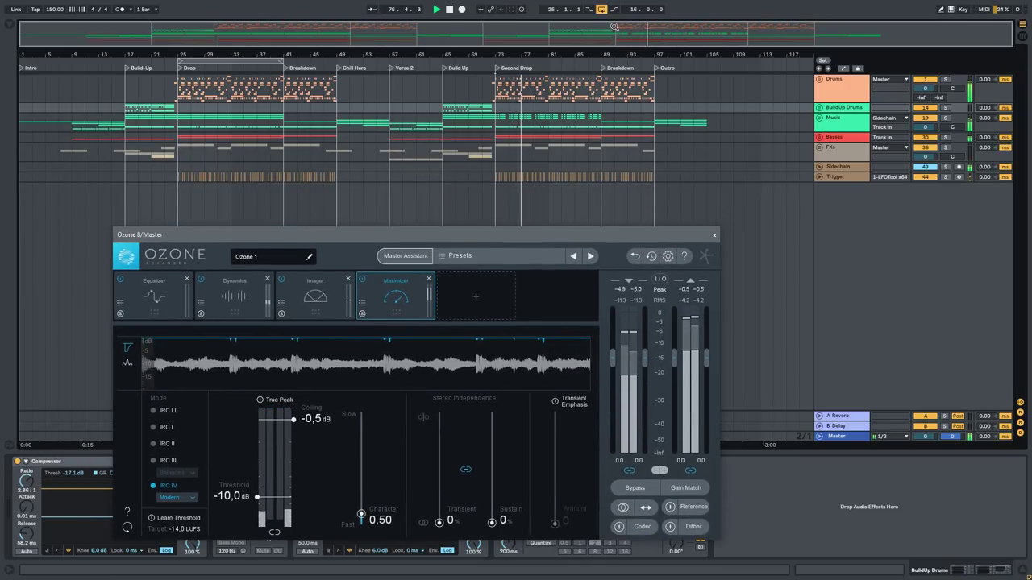
# Turn off the arrangement loop and cue playback at the Outro, bar 97.
pyautogui.click(602, 10)
pyautogui.click(602, 9)
pyautogui.click(601, 10)
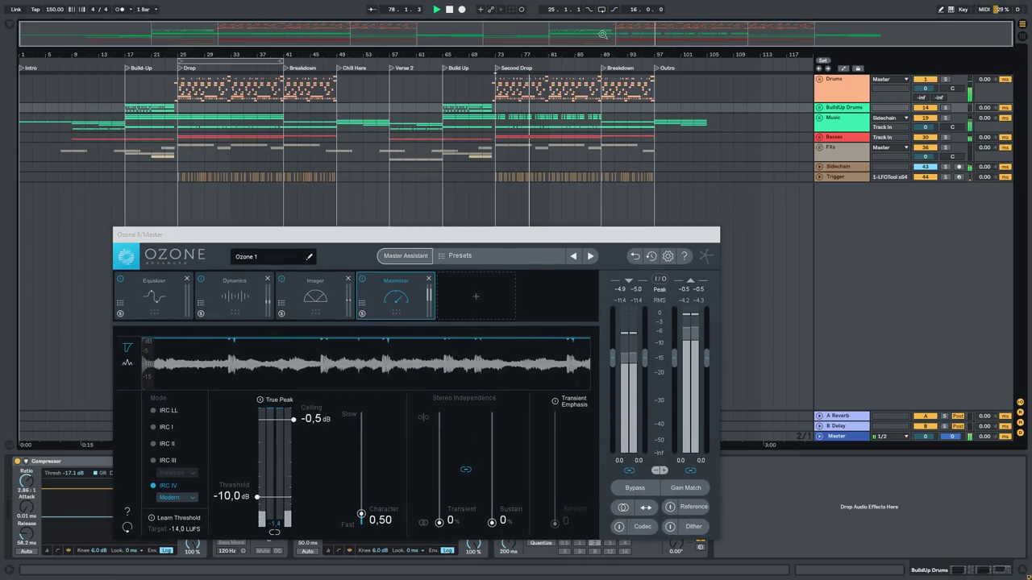
pyautogui.click(654, 125)
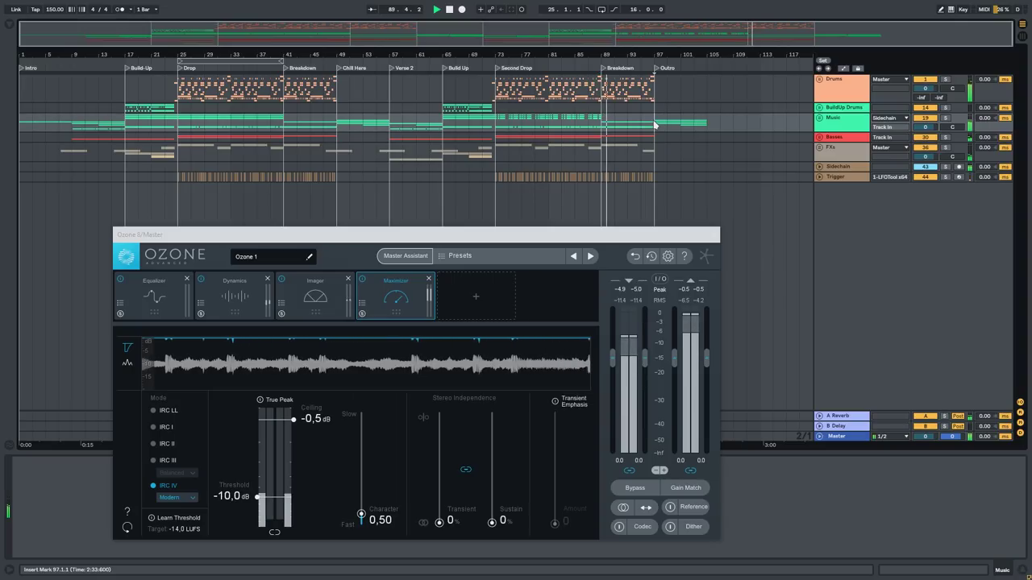
# Play from bar 9, expand the Basses group, and set MIDI bass track 35's volume to -8.8 dB.
pyautogui.click(73, 127)
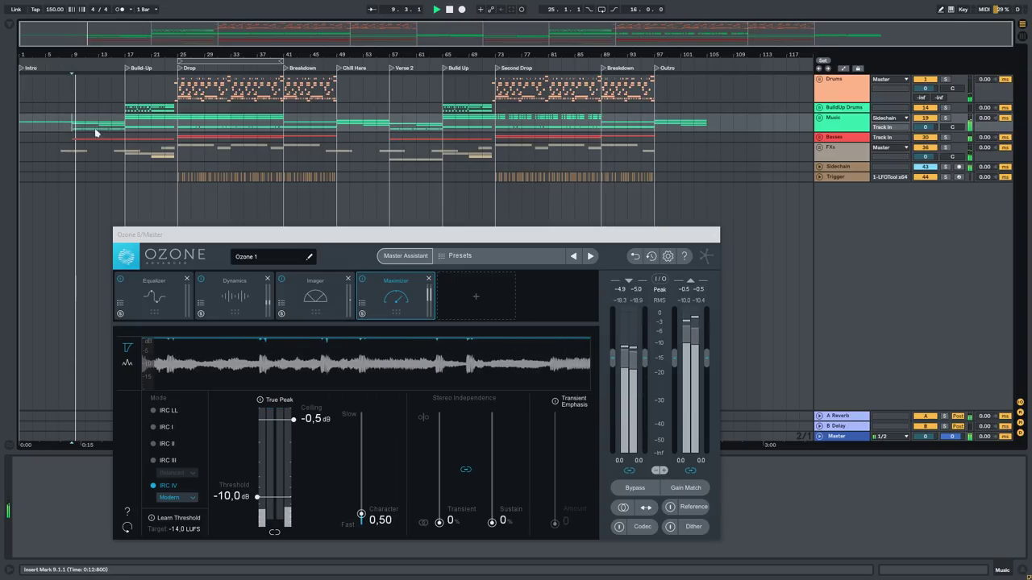
pyautogui.moveTo(277, 240); pyautogui.dragTo(757, 318)
pyautogui.click(820, 138)
pyautogui.moveTo(595, 119); pyautogui.dragTo(585, 68)
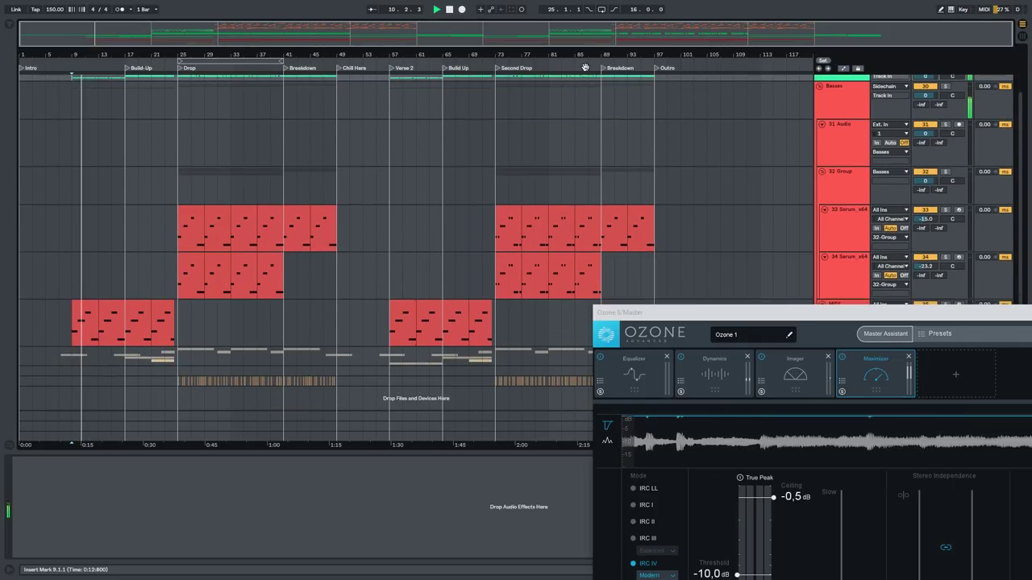
pyautogui.moveTo(921, 314); pyautogui.dragTo(922, 358)
pyautogui.click(926, 315)
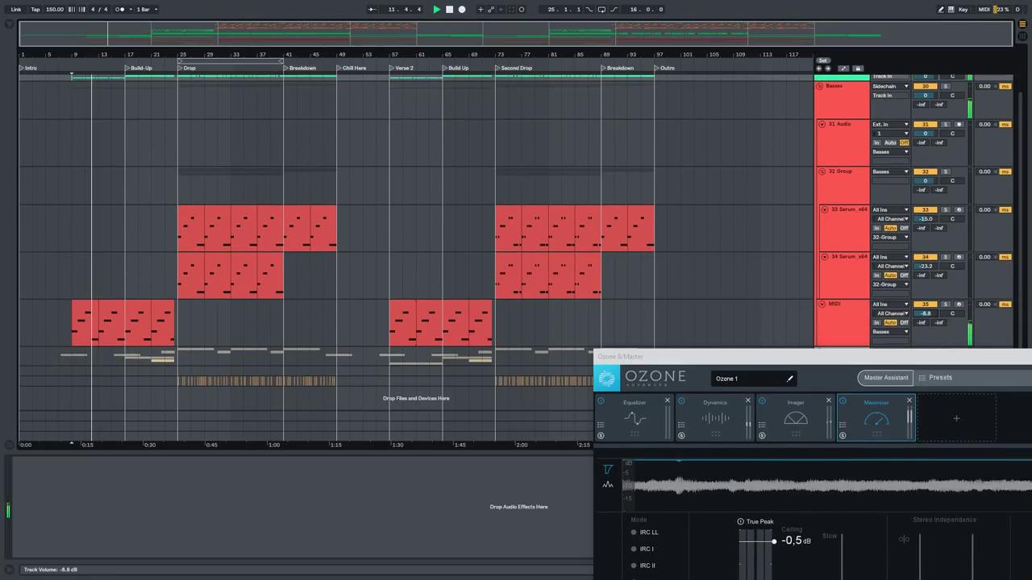
# Expand the Music group and copy the two clips at bars 9 to 17 from MIDI track 25 up to track 24.
pyautogui.scroll(3, 61, 260)
pyautogui.moveTo(61, 260); pyautogui.dragTo(274, 51)
pyautogui.click(820, 118)
pyautogui.scroll(3, 106, 258)
pyautogui.scroll(-1, 193, 237)
pyautogui.moveTo(193, 237); pyautogui.dragTo(256, 378)
pyautogui.moveTo(253, 251); pyautogui.dragTo(375, 242)
pyautogui.keyDown('shift'); pyautogui.click(258, 223); pyautogui.keyUp('shift')
pyautogui.moveTo(258, 222); pyautogui.dragTo(256, 201)
# Deactivate the original MIDI track 25 clips at bars 9 to 17 and replay the transition from just before bar 9.
pyautogui.press('space')
pyautogui.press('space')
pyautogui.click(231, 233)
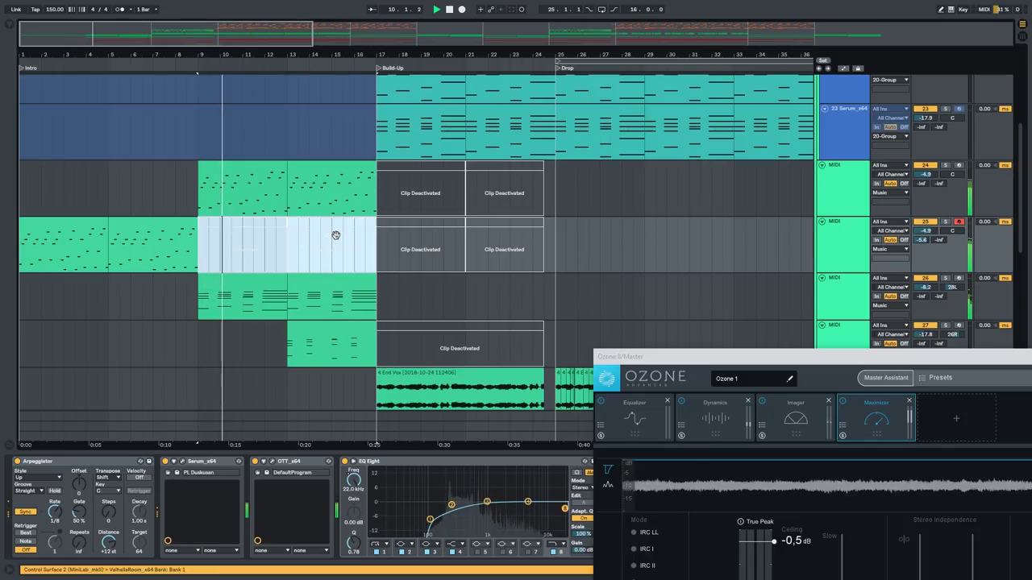
pyautogui.press('0')
pyautogui.click(185, 200)
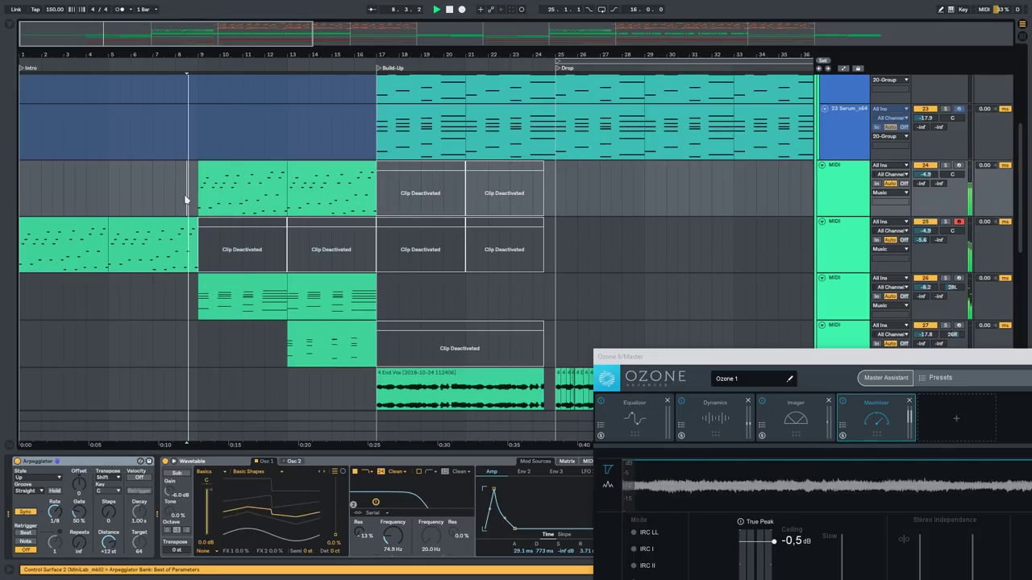
# Move the Ozone 8 window aside, hide the device view, and fit the whole arrangement in view.
pyautogui.moveTo(725, 356); pyautogui.dragTo(212, 285)
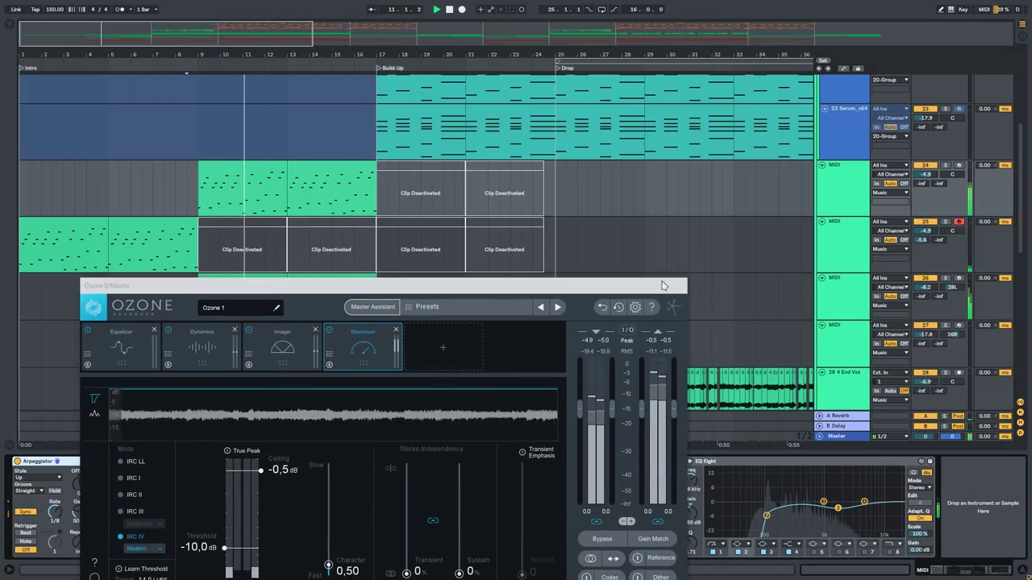
pyautogui.moveTo(663, 285); pyautogui.dragTo(9, 212)
pyautogui.hotkey('ctrl', 'alt', 'l')
pyautogui.press('w')
# Play the Breakdown from bar 41 and examine the Music group's clips there.
pyautogui.scroll(2, 323, 349)
pyautogui.click(280, 287)
pyautogui.press('space')
pyautogui.press('space')
pyautogui.scroll(4, 280, 288)
pyautogui.moveTo(412, 295); pyautogui.dragTo(703, 320)
pyautogui.moveTo(611, 251); pyautogui.dragTo(541, 353)
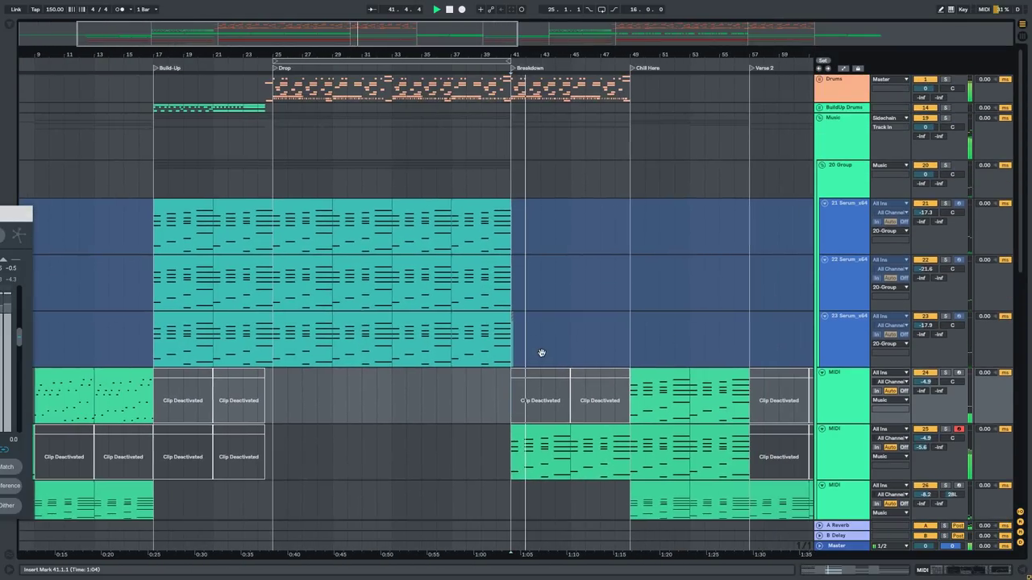
# Collapse the Music group and replay the Breakdown from bar 41 with all track groups in view.
pyautogui.click(820, 118)
pyautogui.press('-')
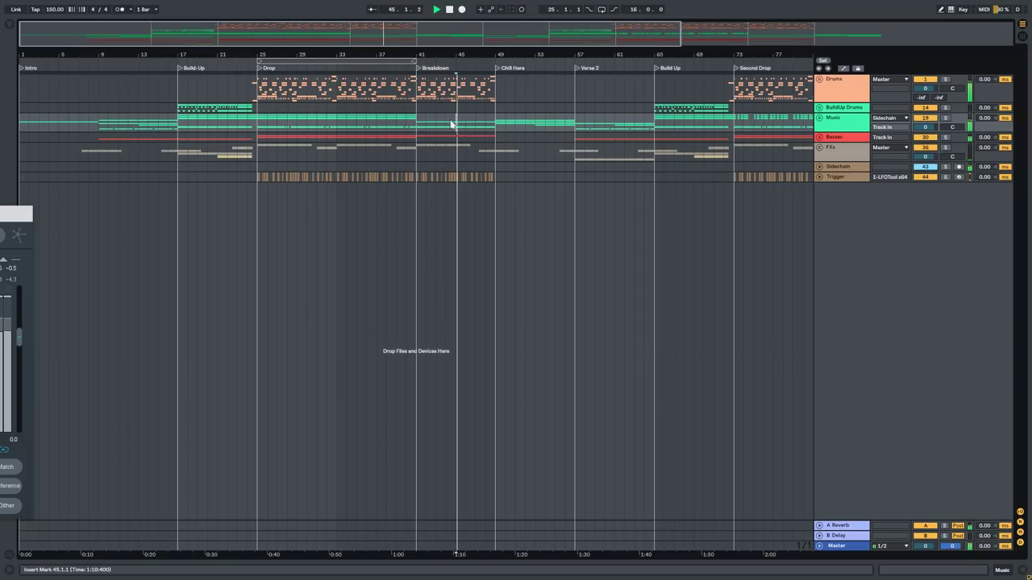
pyautogui.press('space')
pyautogui.press('space')
# Expand the Music group again and play the Chill Here section from bar 49 to check its clips.
pyautogui.click(820, 118)
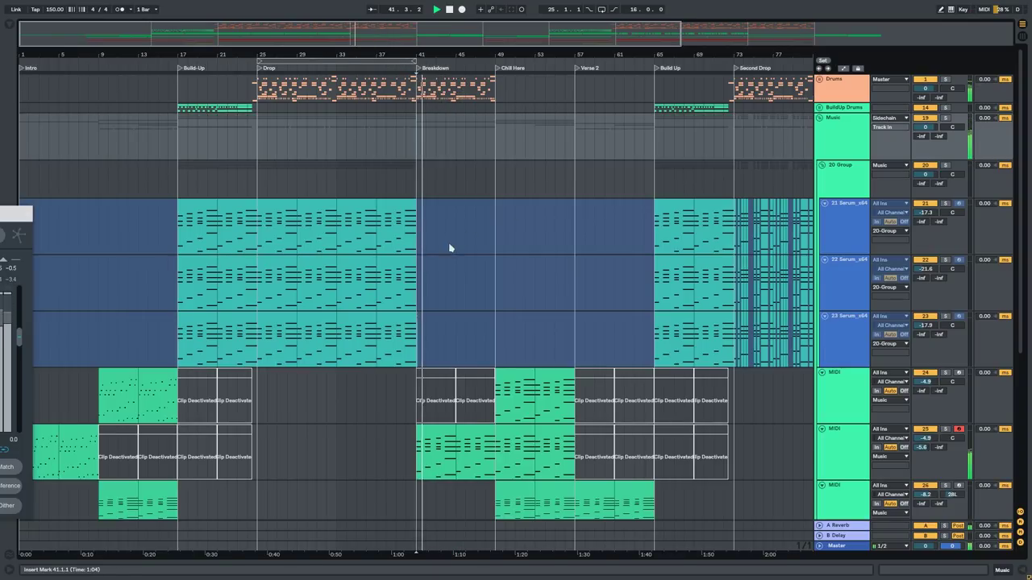
pyautogui.scroll(2, 449, 247)
pyautogui.click(519, 362)
pyautogui.press('space')
pyautogui.press('space')
pyautogui.moveTo(543, 265); pyautogui.dragTo(554, 49)
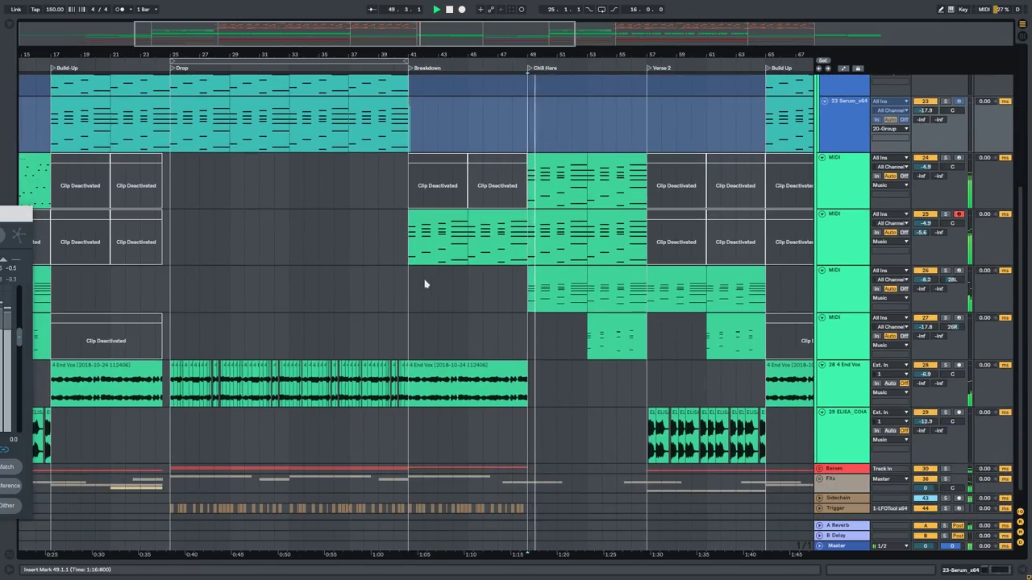
# Replay the Breakdown from bar 41, soloing track 25 briefly to check which synth is playing.
pyautogui.click(411, 285)
pyautogui.press('space')
pyautogui.press('space')
pyautogui.click(947, 217)
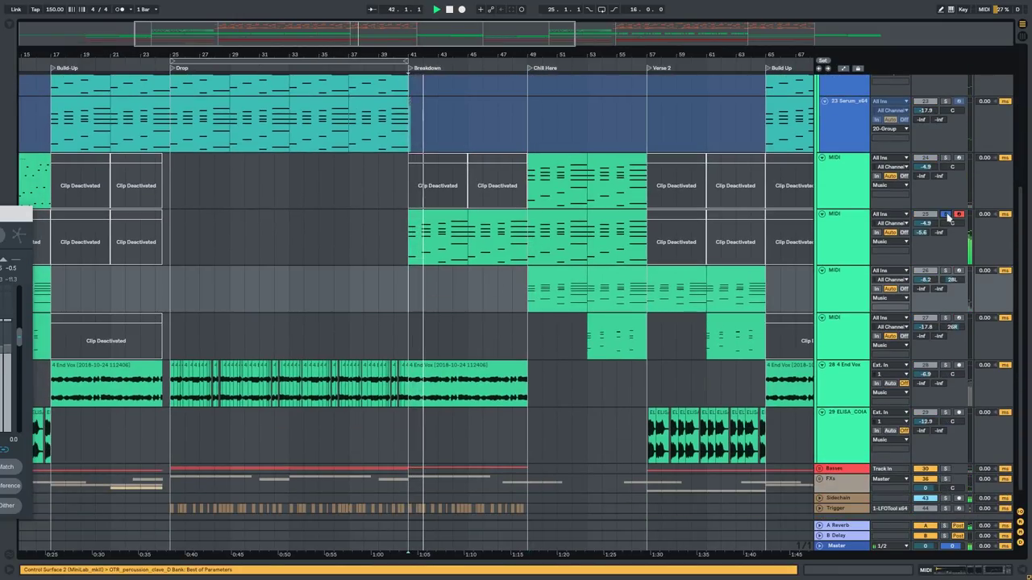
pyautogui.click(947, 216)
pyautogui.moveTo(537, 323); pyautogui.dragTo(610, 300)
pyautogui.scroll(-2, 610, 300)
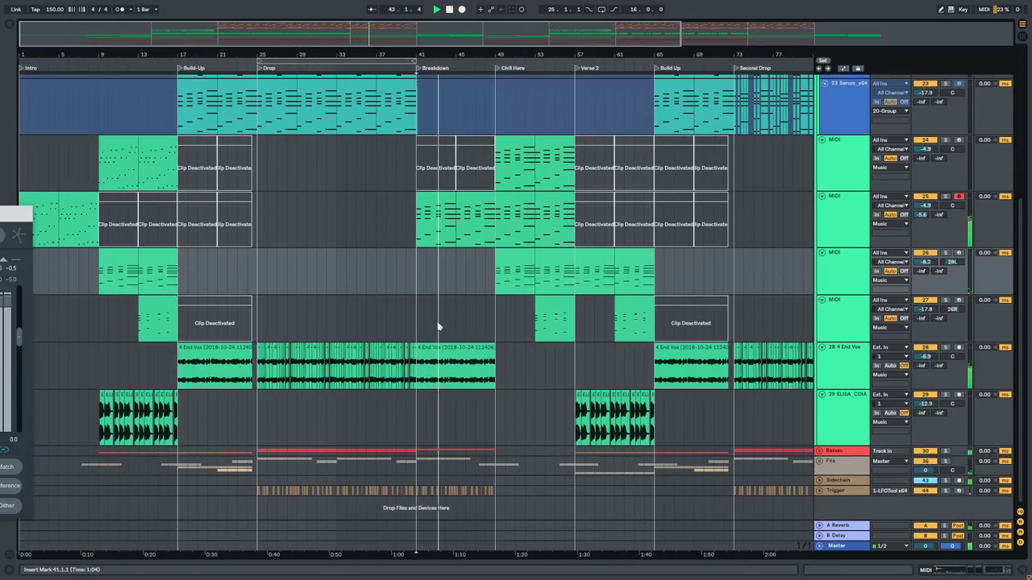
# Deactivate track 25's clips in the first Breakdown, activate track 24's clips there instead, and play from bar 41.
pyautogui.scroll(3, 437, 322)
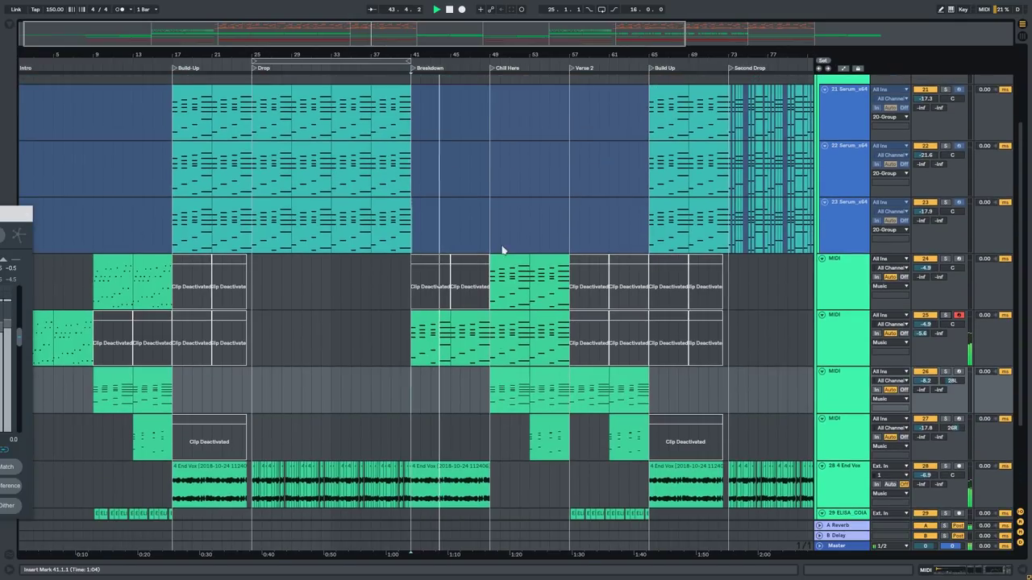
pyautogui.click(460, 317)
pyautogui.keyDown('shift'); pyautogui.click(430, 315); pyautogui.keyUp('shift')
pyautogui.press('0')
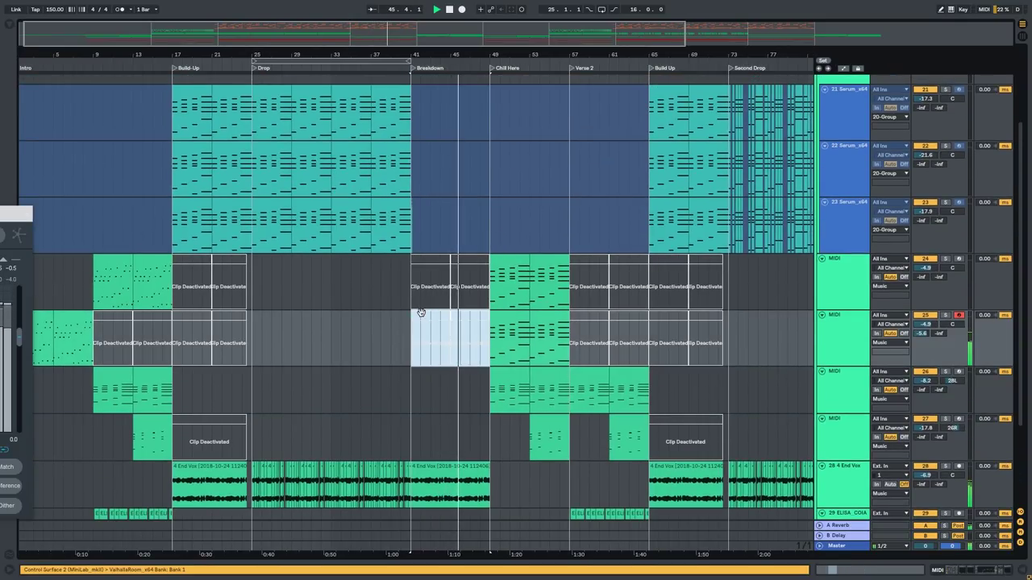
pyautogui.moveTo(391, 334); pyautogui.dragTo(406, 285)
pyautogui.click(434, 222)
pyautogui.keyDown('shift'); pyautogui.click(469, 219); pyautogui.keyUp('shift')
pyautogui.press('0')
pyautogui.click(420, 252)
pyautogui.press('space')
pyautogui.press('space')
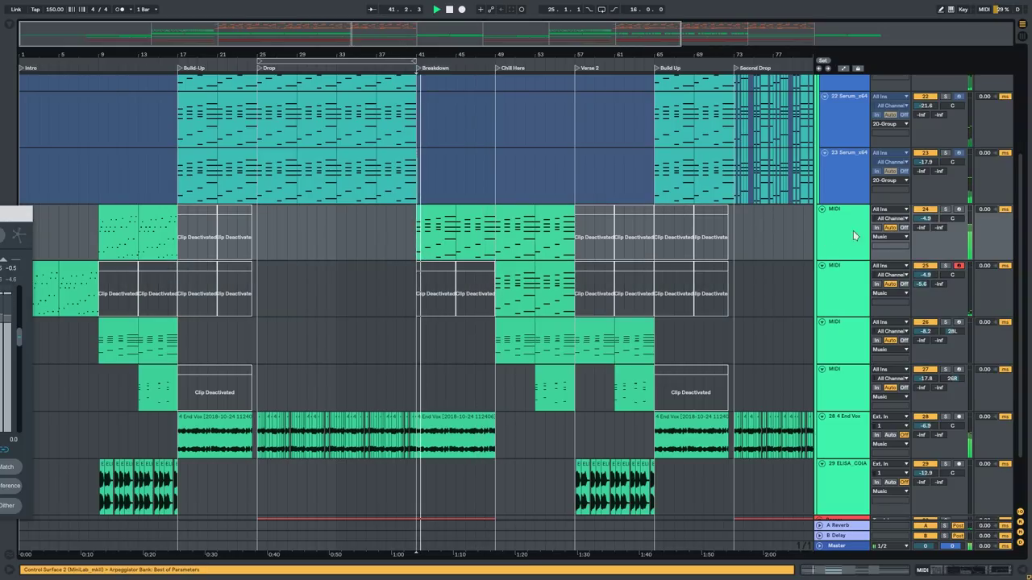
# Make the same swap in the second Breakdown, deactivating track 25's clips and activating track 24's clips at bars 89 to 97.
pyautogui.click(740, 252)
pyautogui.press('a')
pyautogui.press('a')
pyautogui.moveTo(565, 321)
pyautogui.mouseDown()
pyautogui.moveTo(654, 315)
pyautogui.moveTo(550, 311)
pyautogui.mouseUp()
pyautogui.press('-')
pyautogui.click(617, 268)
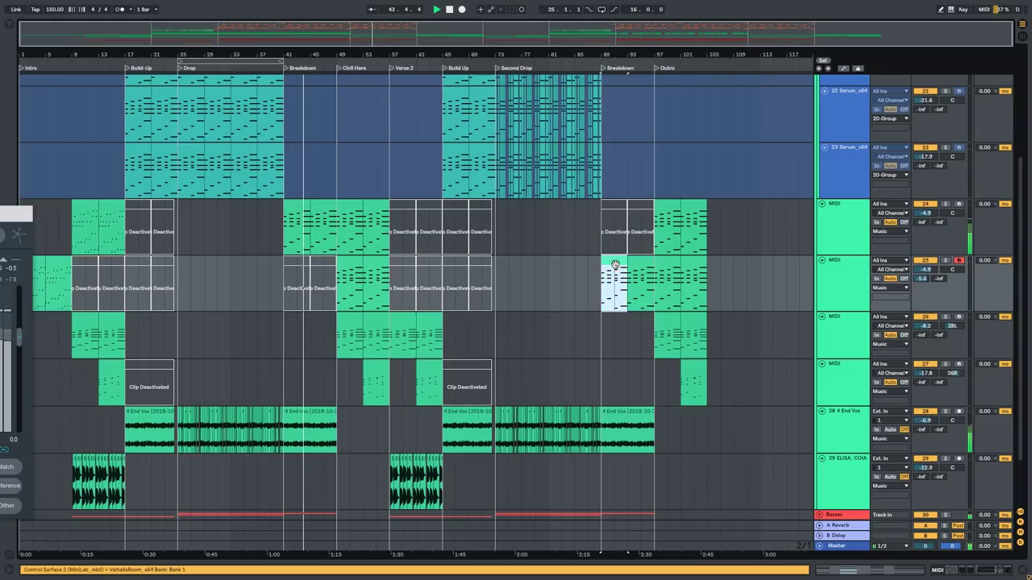
pyautogui.moveTo(633, 270); pyautogui.dragTo(625, 214)
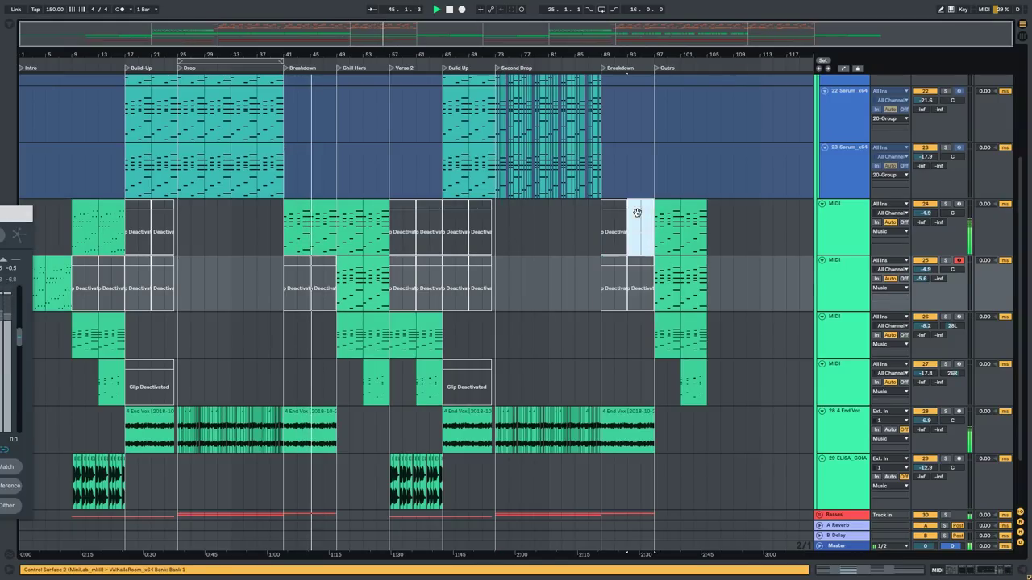
# Play from bar 49 to check the transition into the Chill Here section.
pyautogui.click(332, 296)
pyautogui.press('+')
pyautogui.press('-')
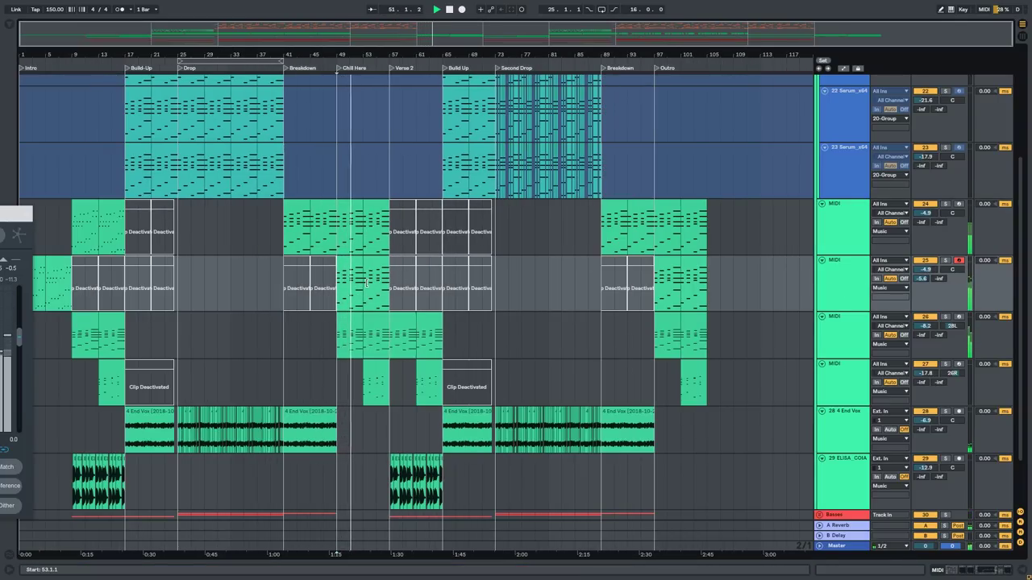
# Lower track 25's volume to -7.1 dB while replaying the end of the Intro.
pyautogui.click(50, 278)
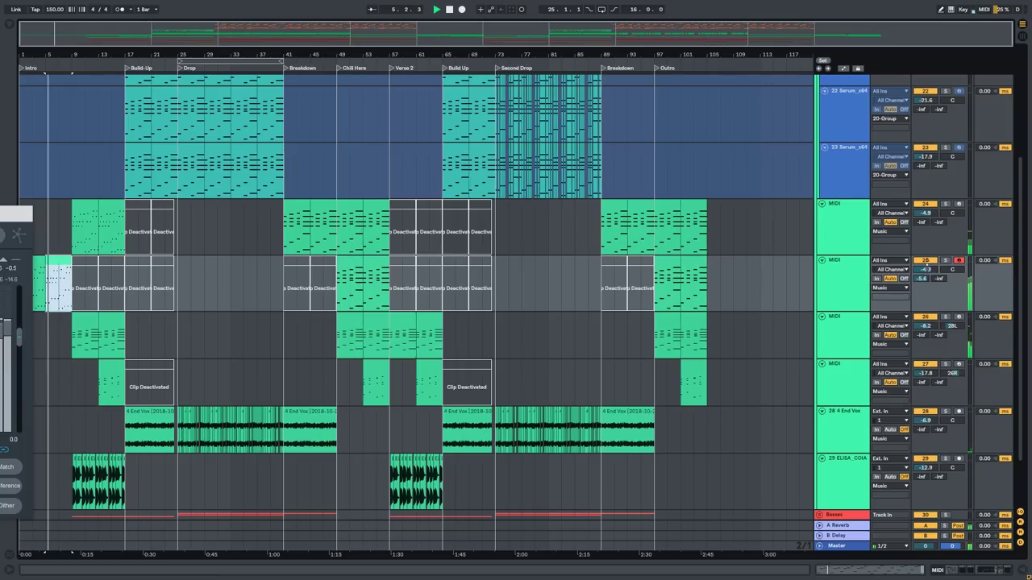
pyautogui.moveTo(926, 269); pyautogui.dragTo(926, 276)
pyautogui.click(67, 251)
pyautogui.press('space')
pyautogui.press('space')
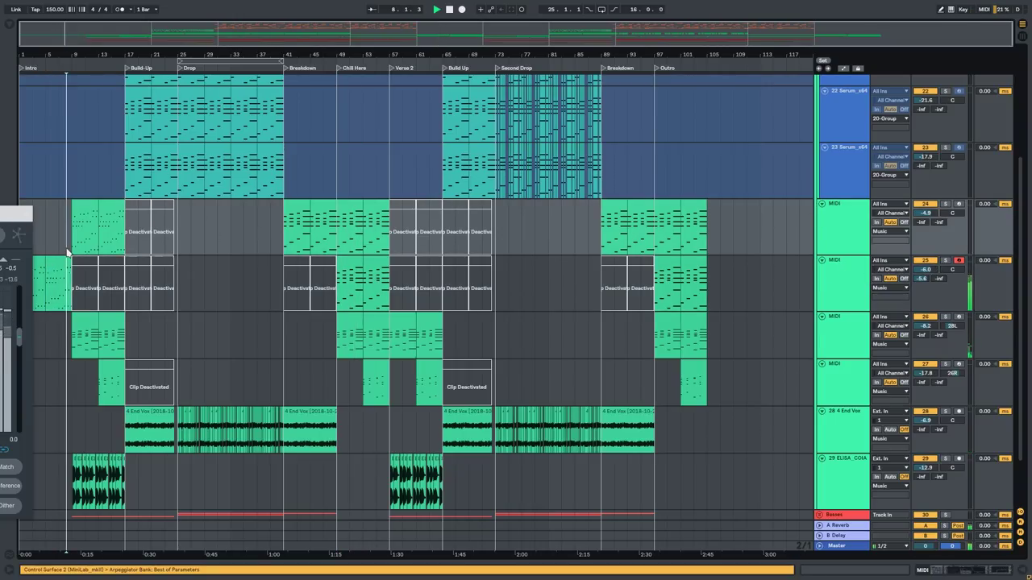
pyautogui.moveTo(929, 271); pyautogui.dragTo(928, 278)
pyautogui.press('space')
pyautogui.press('space')
# Raise the volume of the vocal loop on track 29 to -11.3 dB and show its device chain.
pyautogui.scroll(-3, 718, 289)
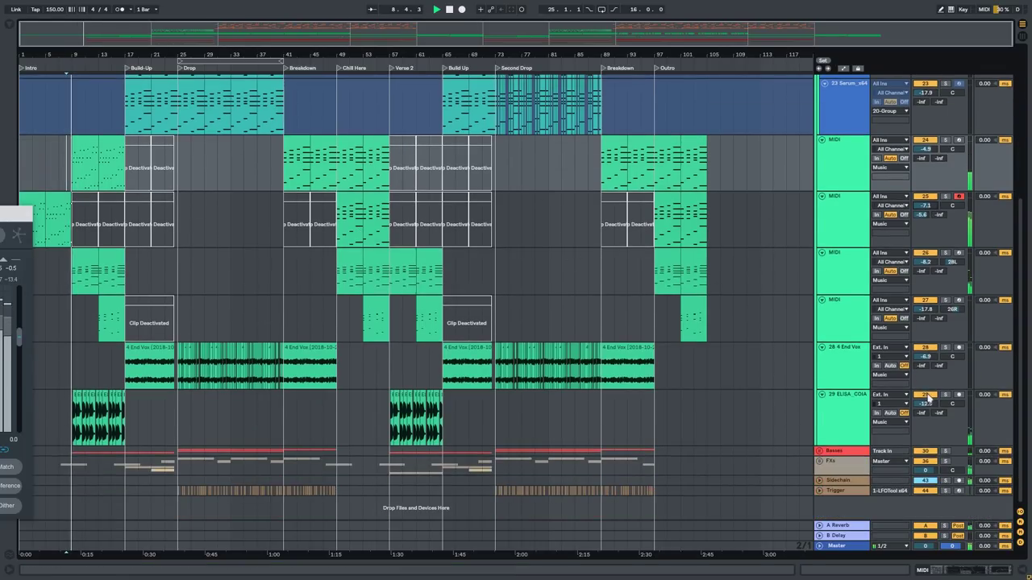
pyautogui.scroll(3, 113, 352)
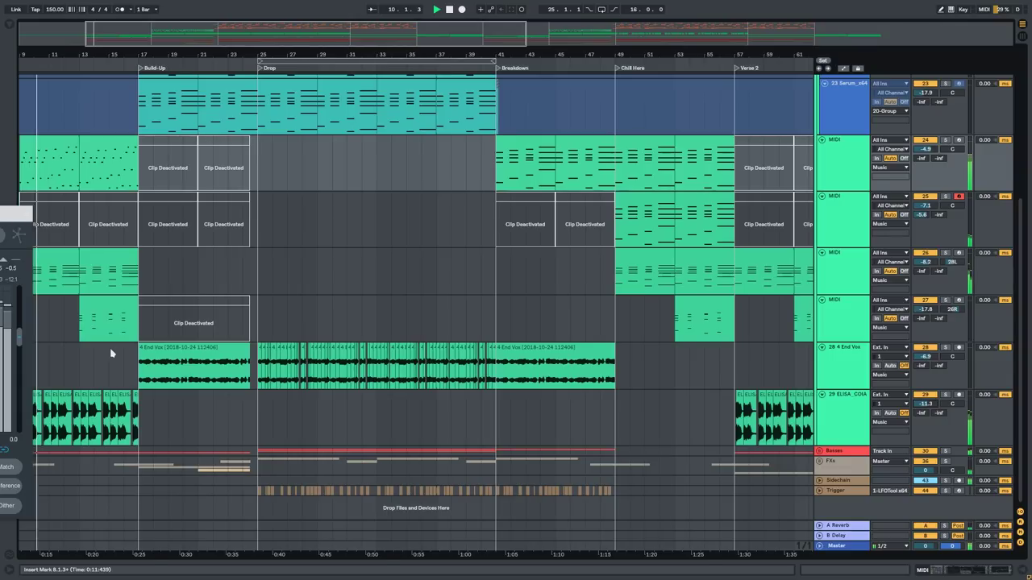
pyautogui.moveTo(111, 352); pyautogui.dragTo(444, 335)
pyautogui.doubleClick(828, 432)
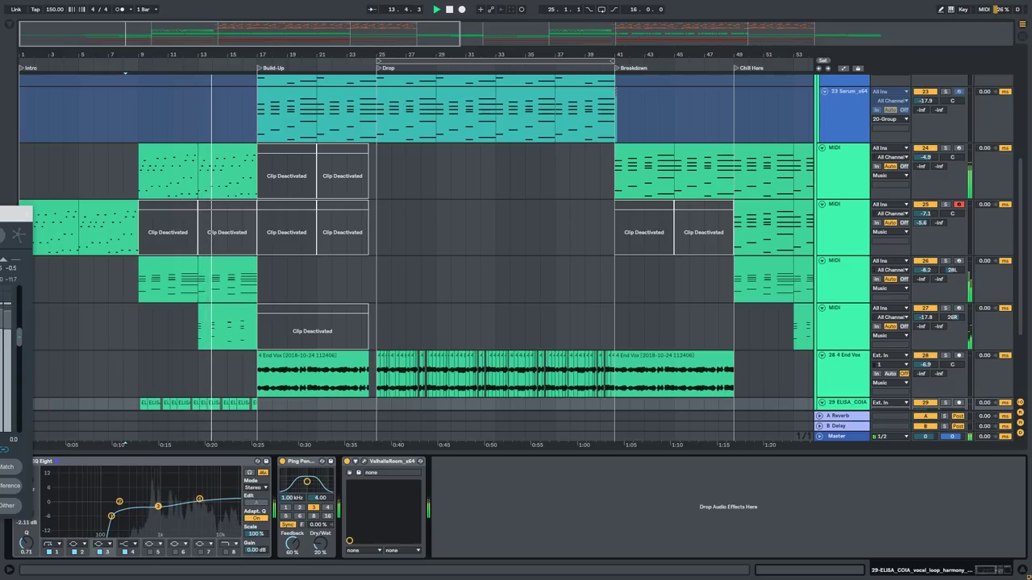
# Move the dip in track 24's EQ Eight to 1.04 kHz at -2.85 dB and hide the device view.
pyautogui.click(839, 173)
pyautogui.moveTo(837, 508); pyautogui.dragTo(824, 507)
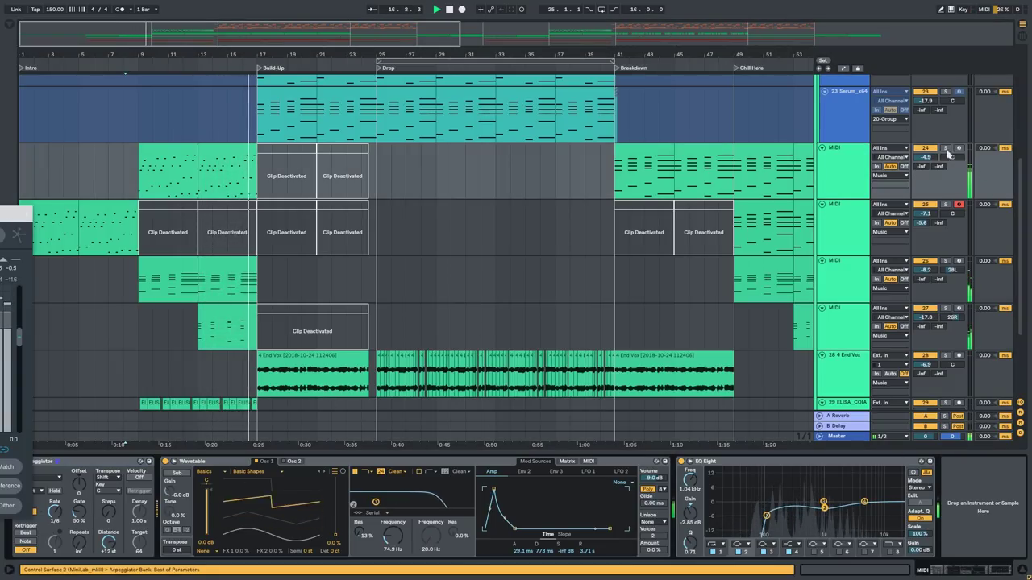
pyautogui.moveTo(722, 454); pyautogui.dragTo(720, 500)
# Lower the vocal loop on track 29 to -12.3 dB and play from bar 24 towards the Drop.
pyautogui.scroll(-1, 688, 345)
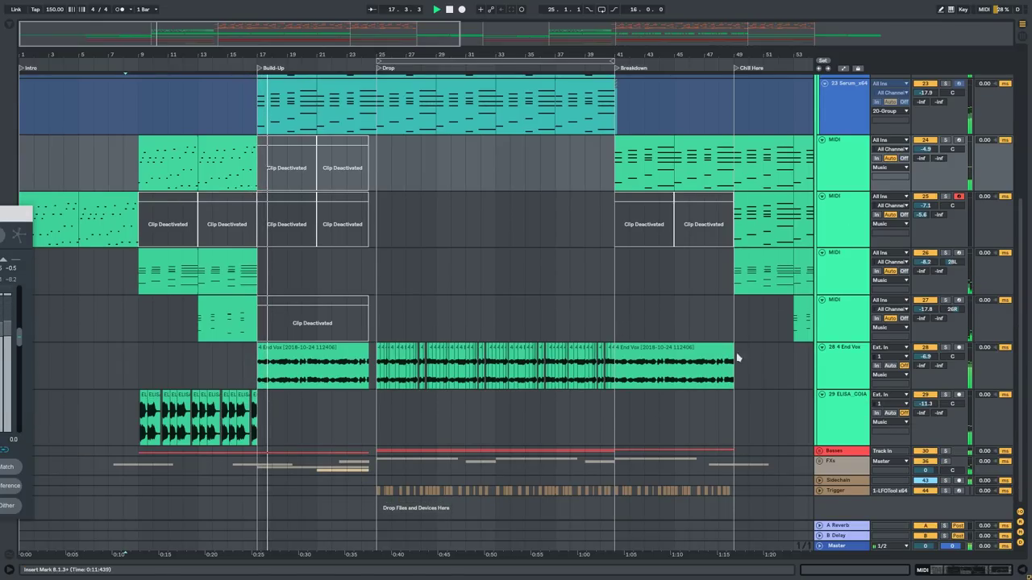
pyautogui.click(361, 279)
pyautogui.press('space')
pyautogui.press('space')
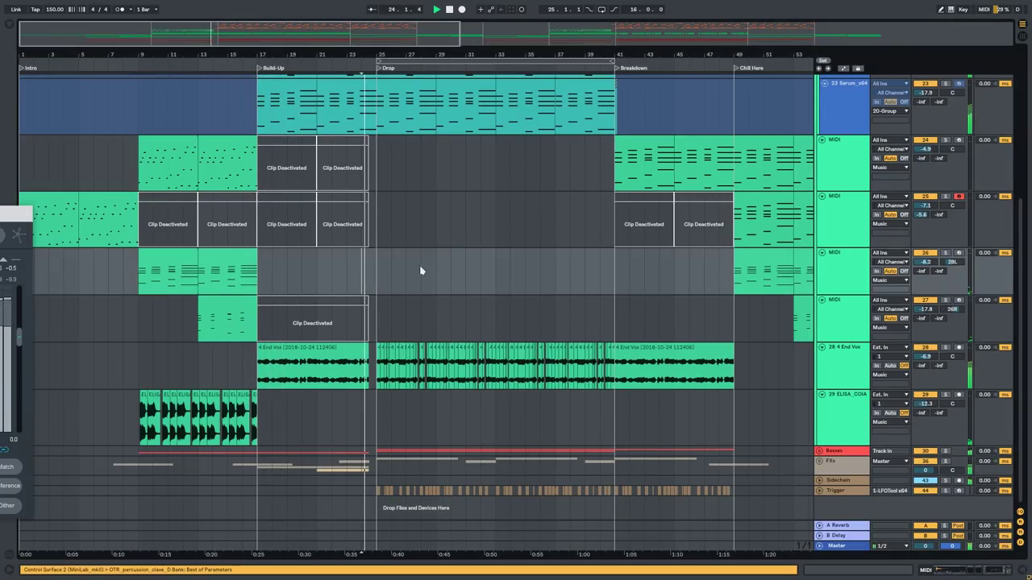
# Collapse the Music group, stop playback with the insert marker at bar 11, and save the project.
pyautogui.moveTo(669, 183); pyautogui.dragTo(654, 450)
pyautogui.click(823, 119)
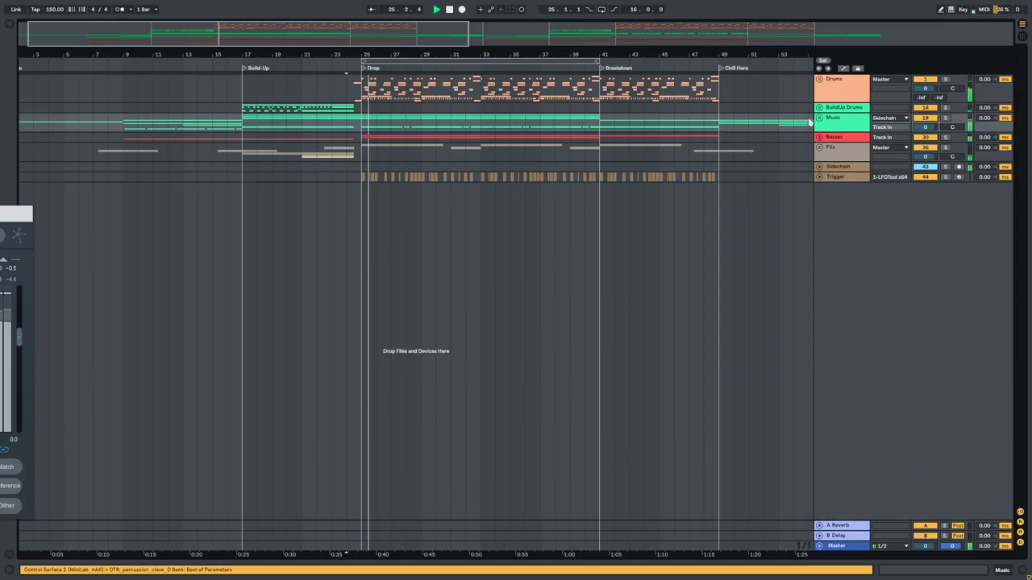
pyautogui.scroll(-4, 518, 122)
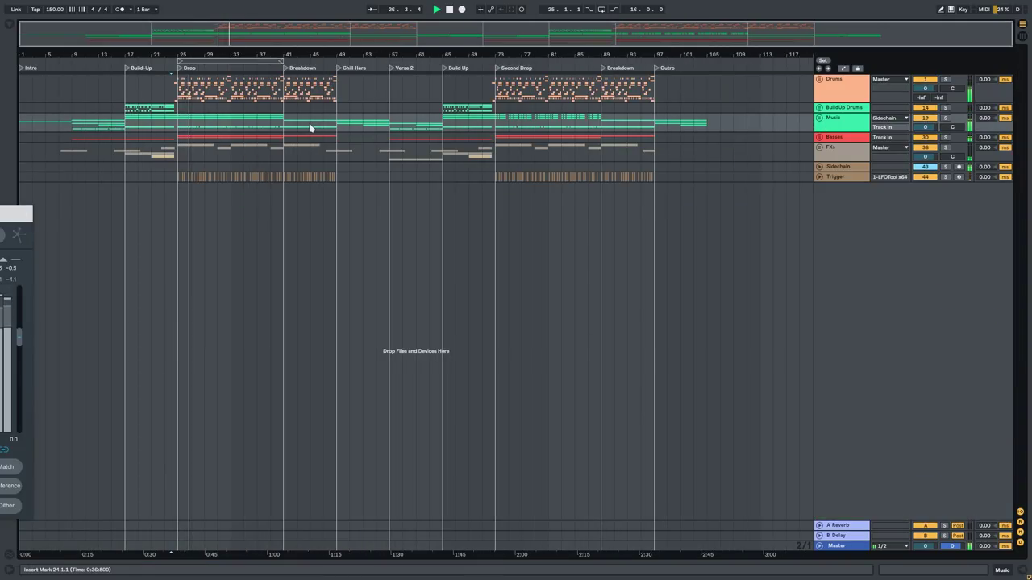
pyautogui.click(86, 121)
pyautogui.press('space')
pyautogui.hotkey('ctrl', 's')
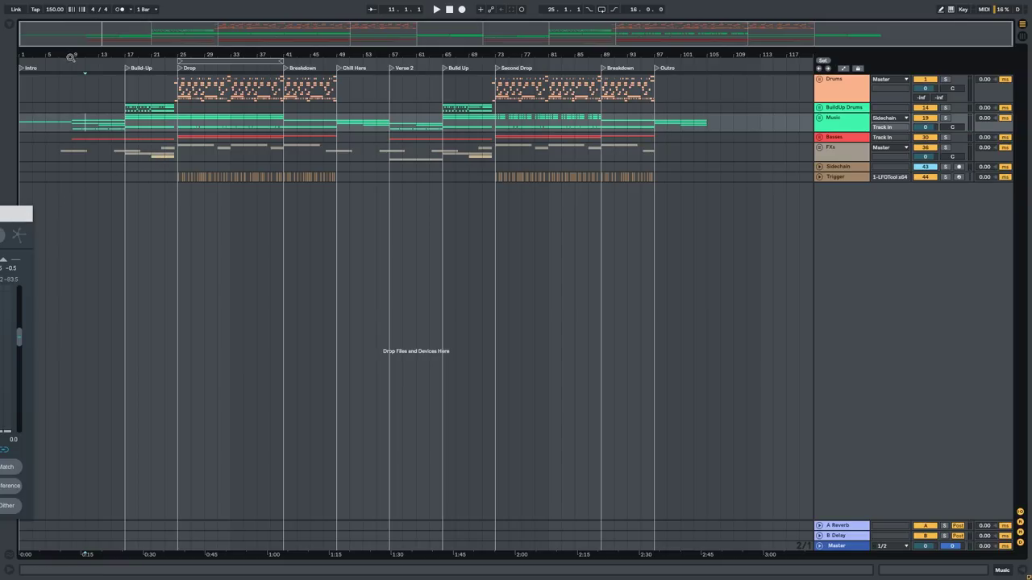
# Bring the Ozone 8 window back below the track groups and place the insert marker at bar 1.
pyautogui.moveTo(17, 214); pyautogui.dragTo(735, 195)
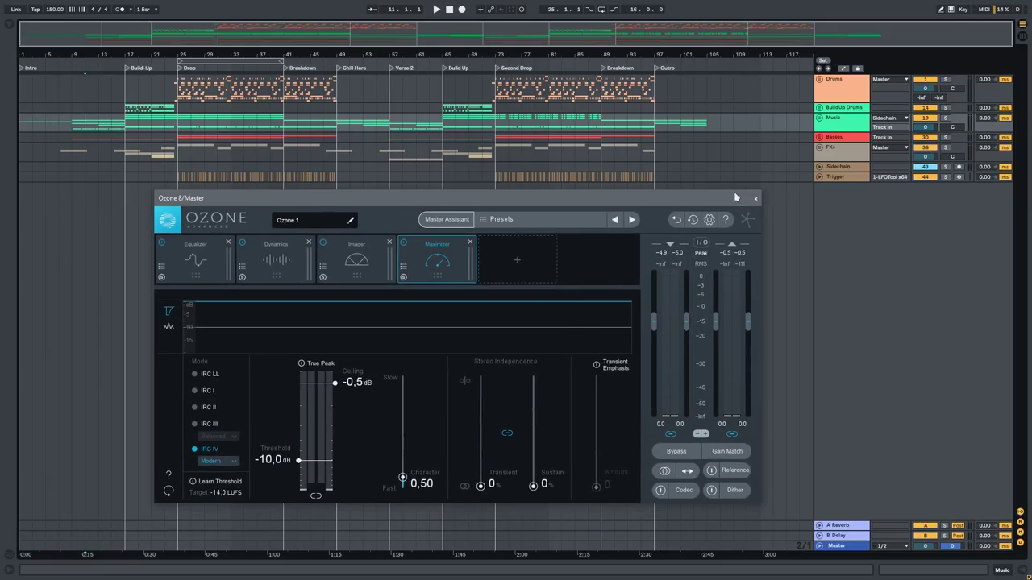
pyautogui.moveTo(307, 197); pyautogui.dragTo(249, 237)
pyautogui.click(235, 202)
pyautogui.scroll(2, 44, 135)
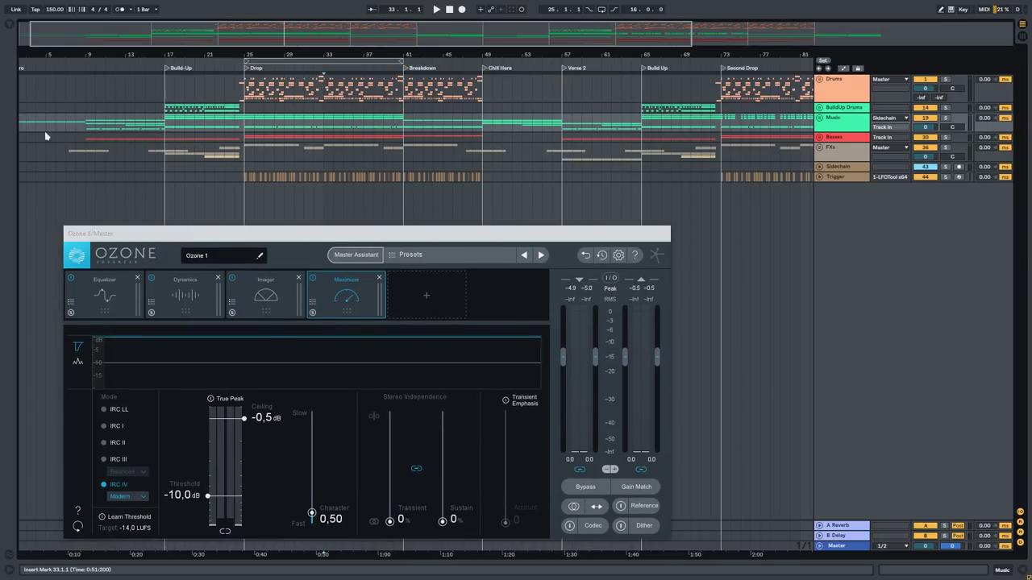
pyautogui.scroll(-3, 373, 136)
pyautogui.moveTo(631, 236); pyautogui.dragTo(655, 217)
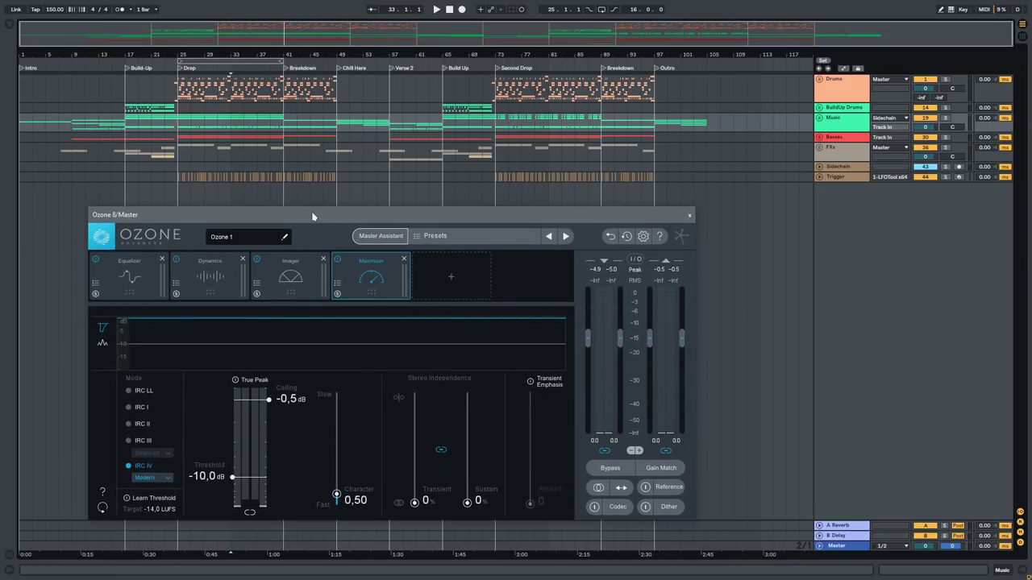
pyautogui.click(21, 126)
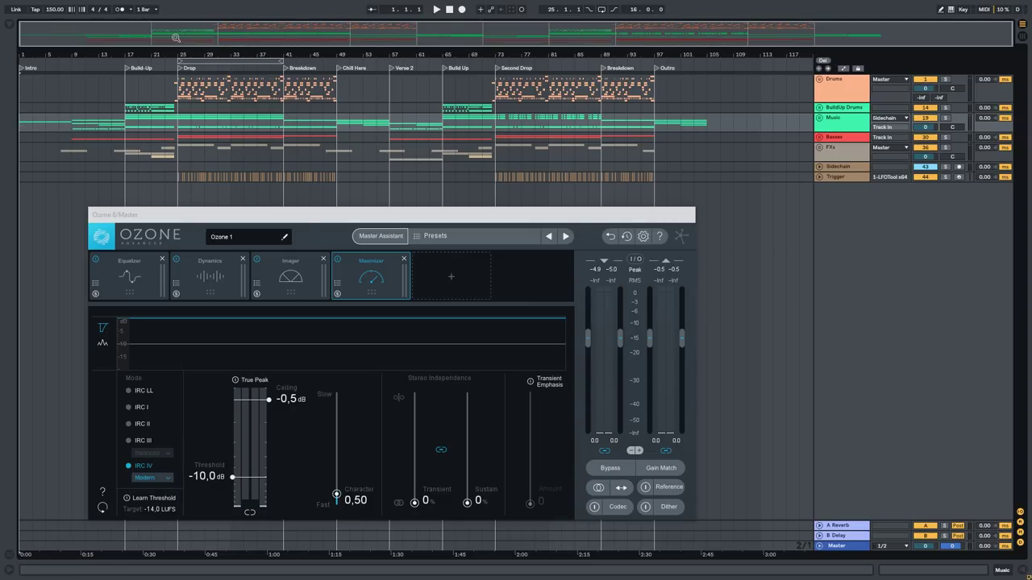